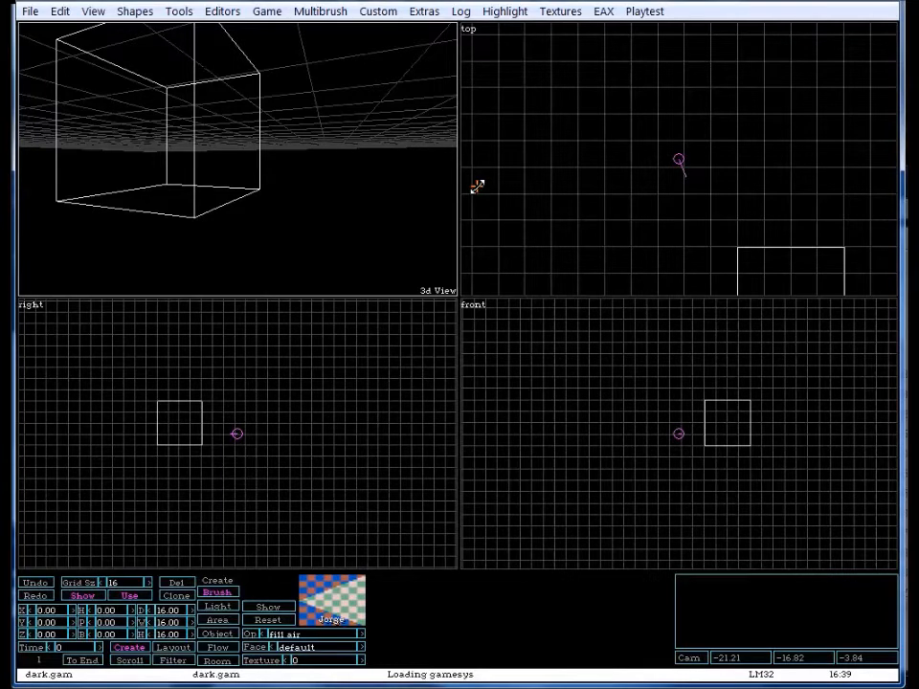
left_click(29, 11)
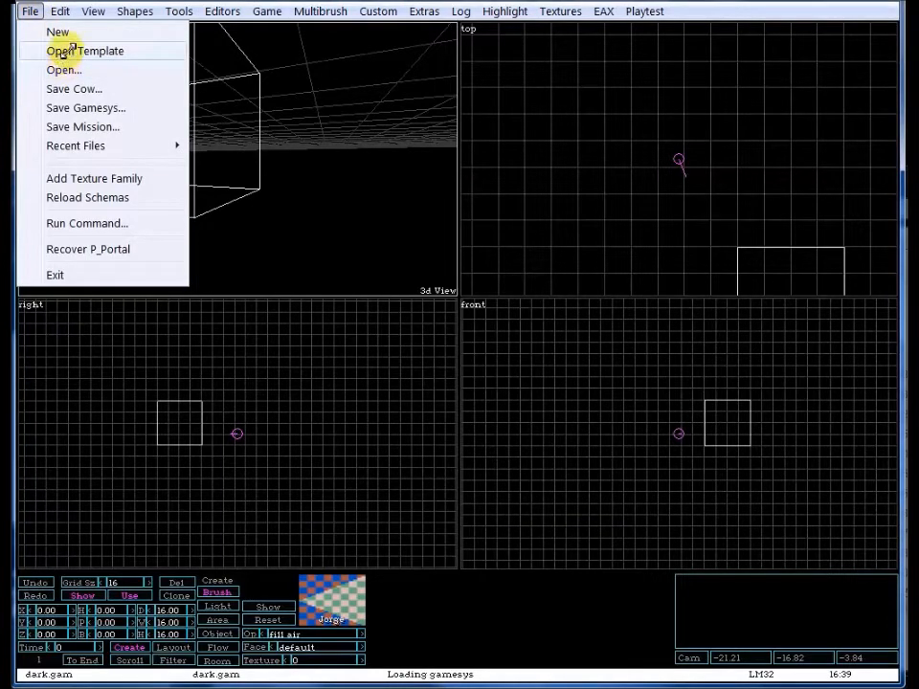
left_click(27, 13)
left_click(27, 14)
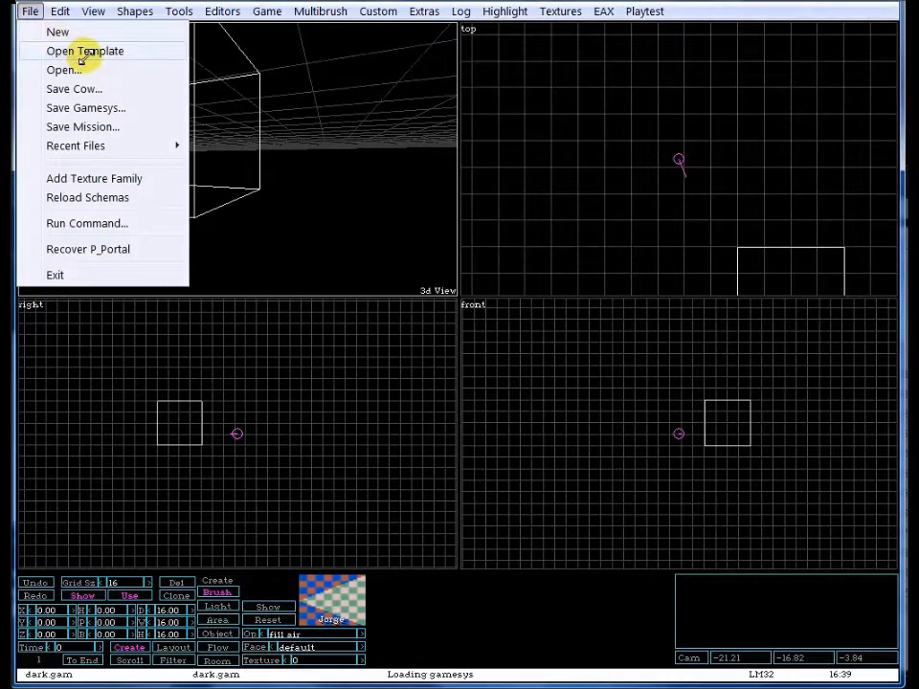
left_click(29, 10)
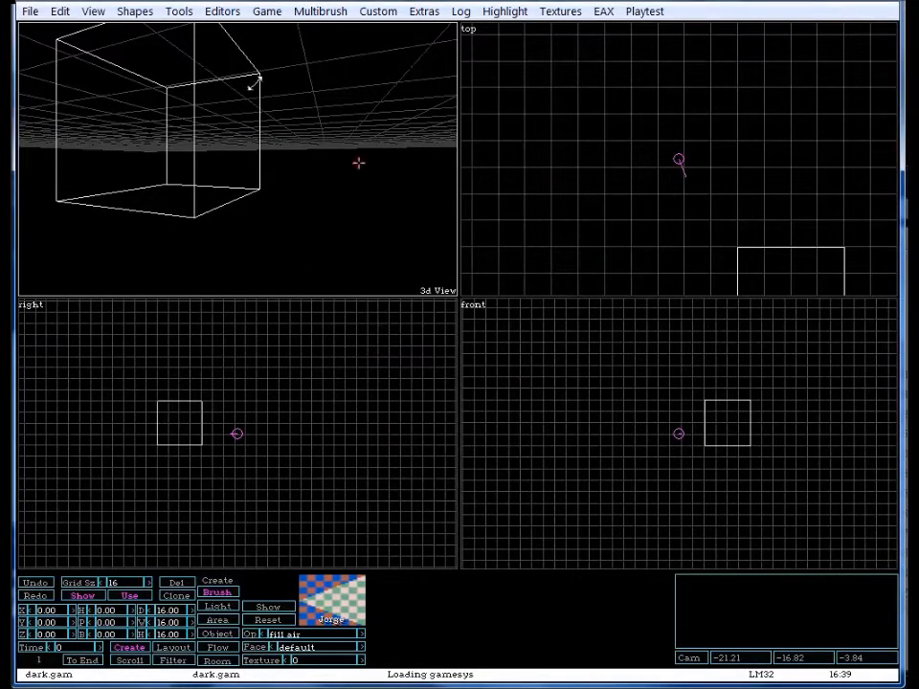
left_click(740, 248)
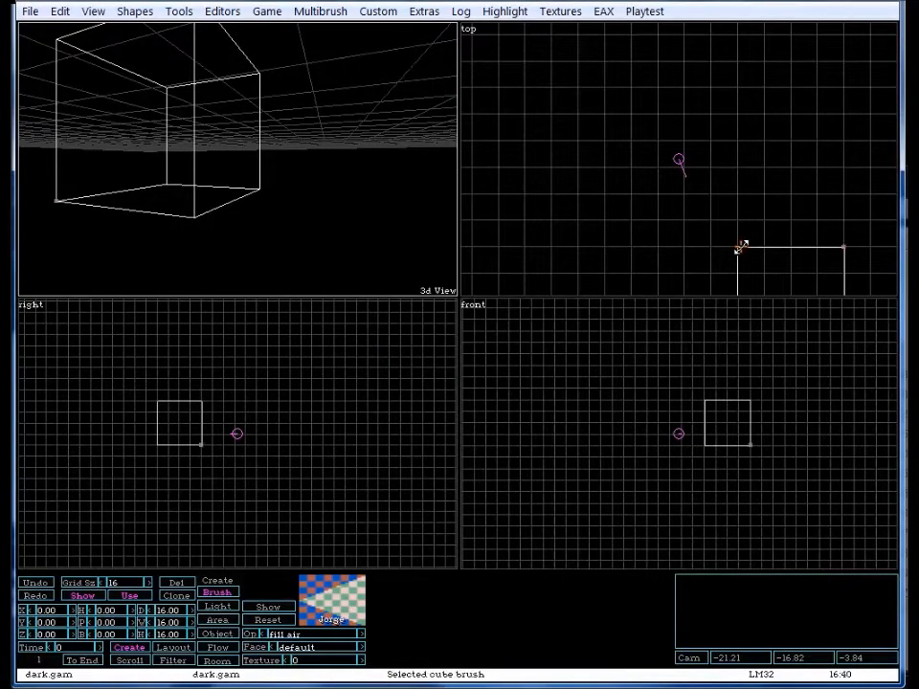
mouse_move(740, 248)
left_mouse_down()
mouse_move(719, 216)
mouse_move(736, 249)
left_mouse_up()
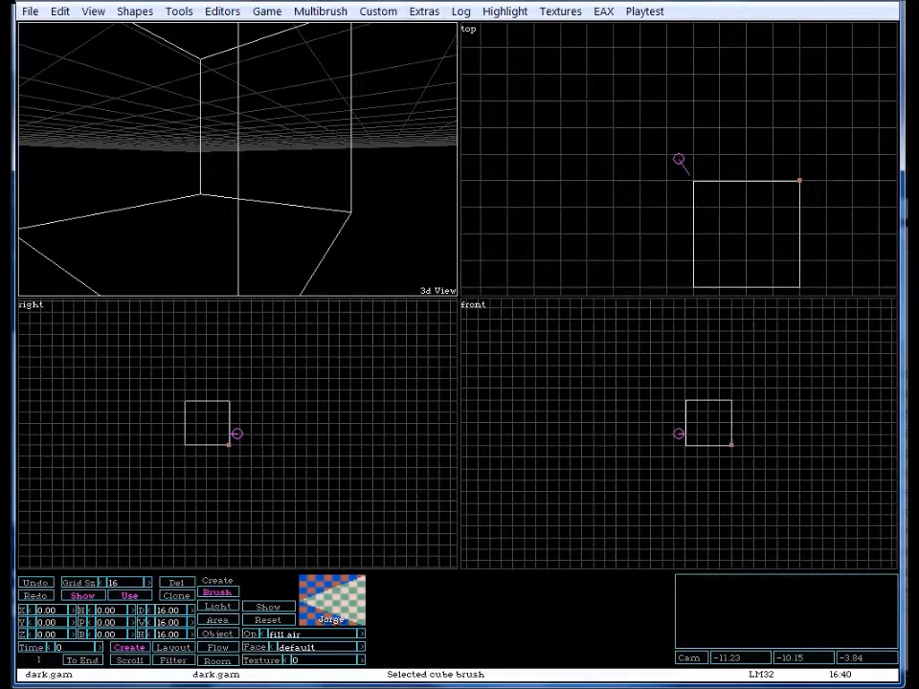
Open the template mission and select its large room cube brush.
left_click(32, 11)
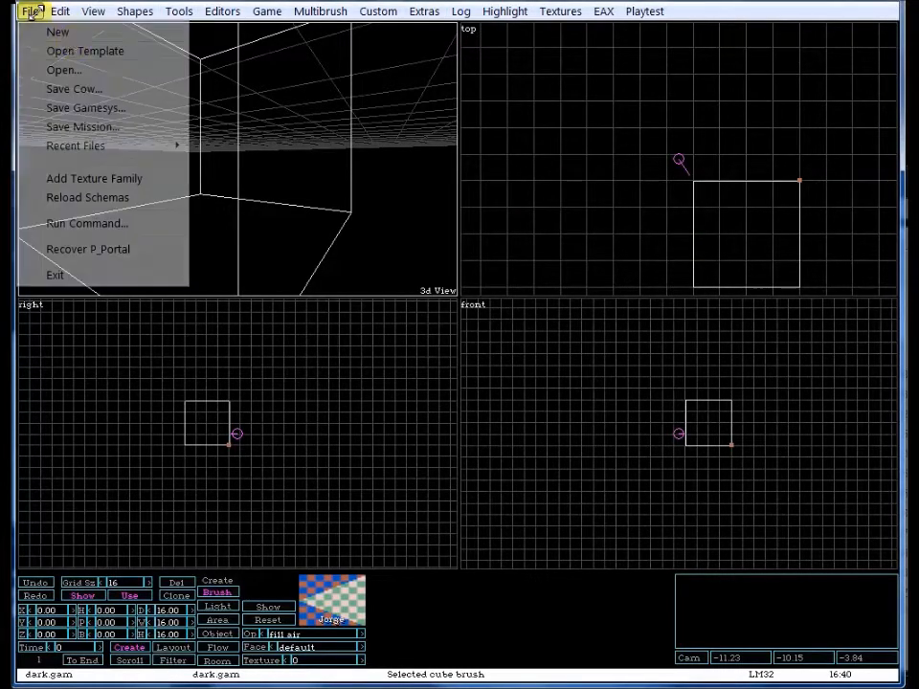
left_click(105, 49)
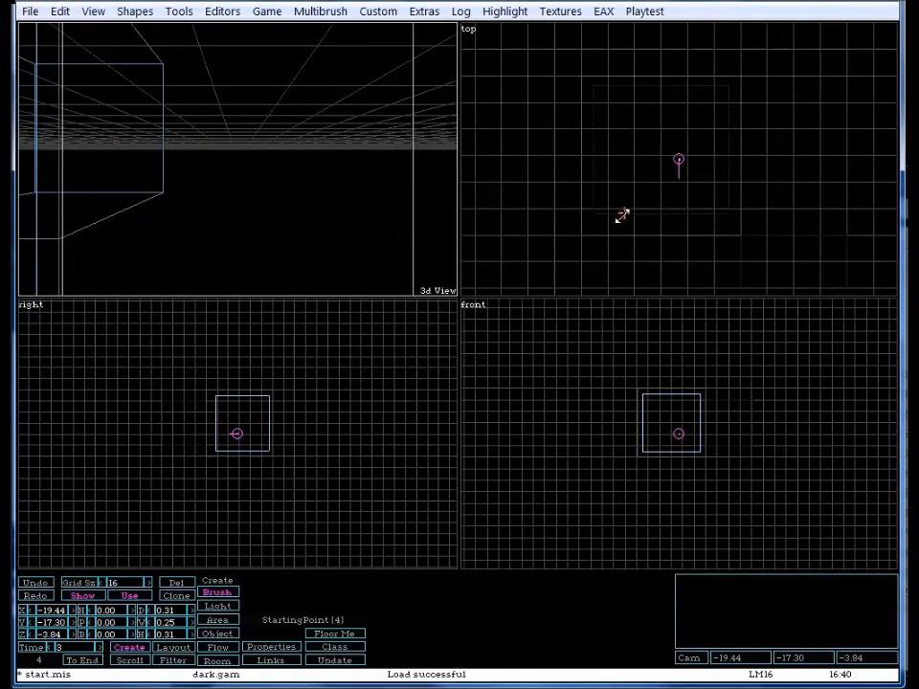
left_click(622, 216)
key("Down")
key("Down")
key("Down")
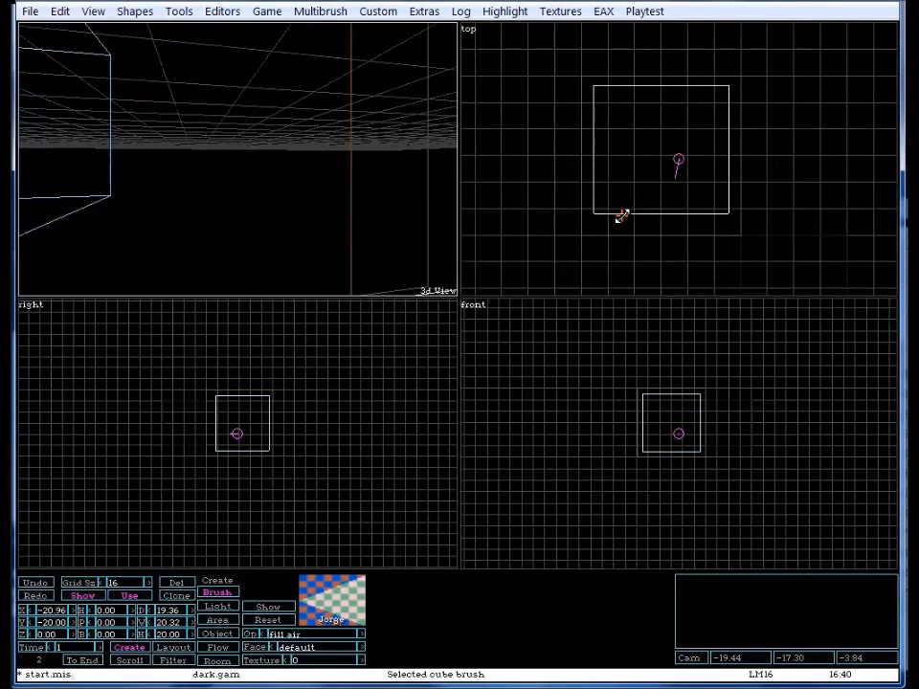
key("Down")
key("Down")
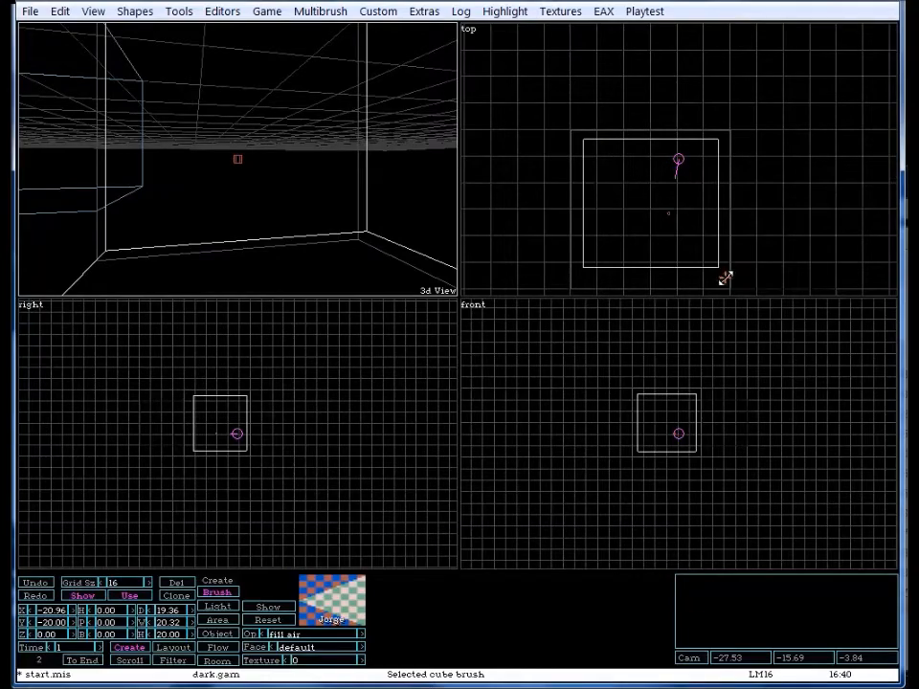
Select the StartingPoint object inside the room and enlarge the 3D view to fill the viewport area.
key("Insert")
mouse_move(637, 259)
left_mouse_down()
mouse_move(678, 231)
mouse_move(676, 199)
left_mouse_up()
key("Insert")
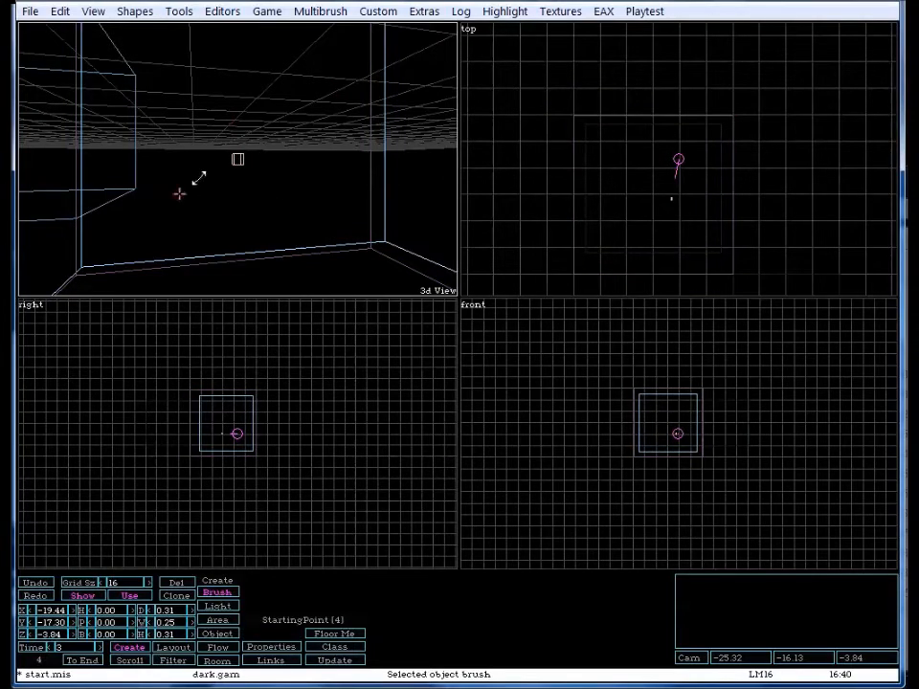
right_click(312, 176)
left_click(321, 178)
left_click_drag(511, 305, 503, 306)
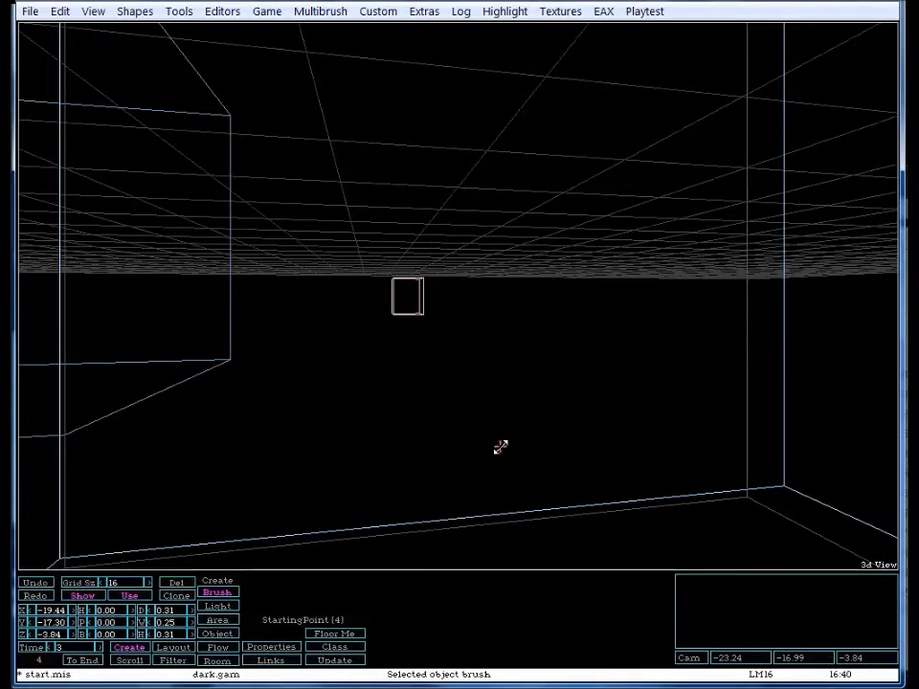
Inspect the StartingPoint's class in the object hierarchy, and its PlayerFactory link and inherited Marker entries in its properties.
left_click(343, 650)
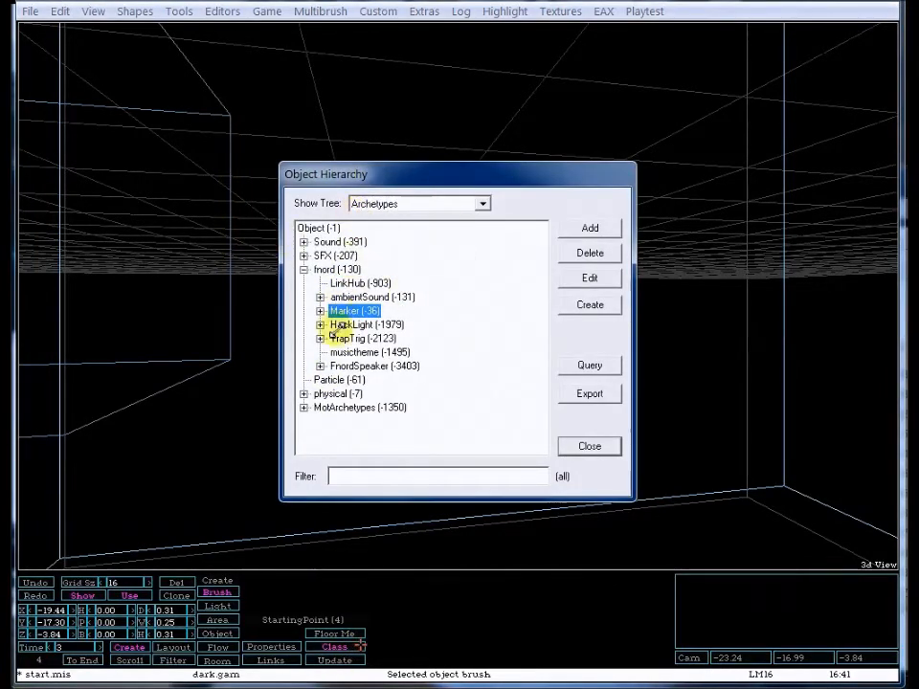
left_click(589, 446)
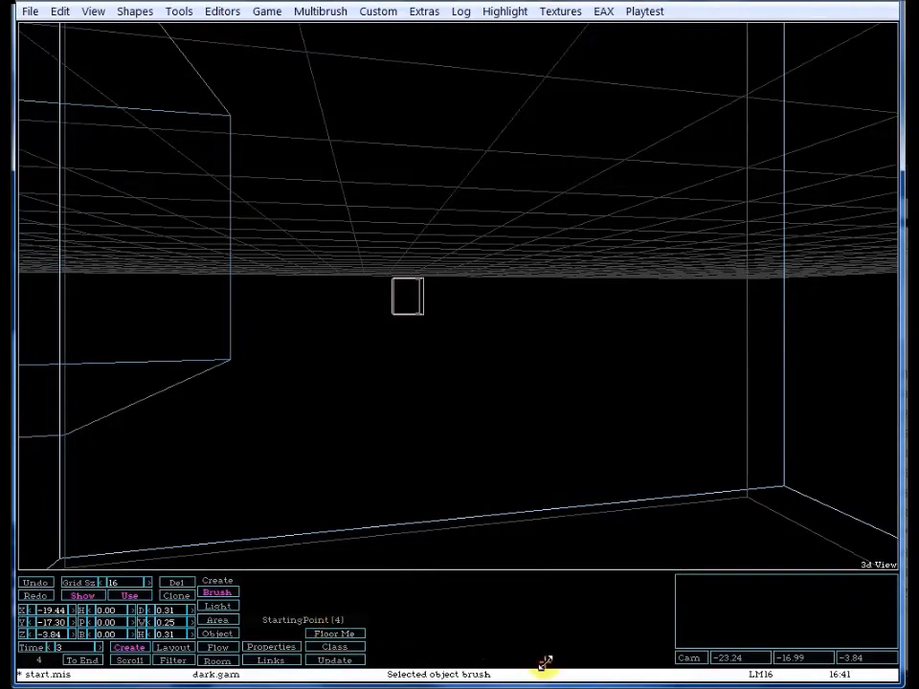
left_click(273, 648)
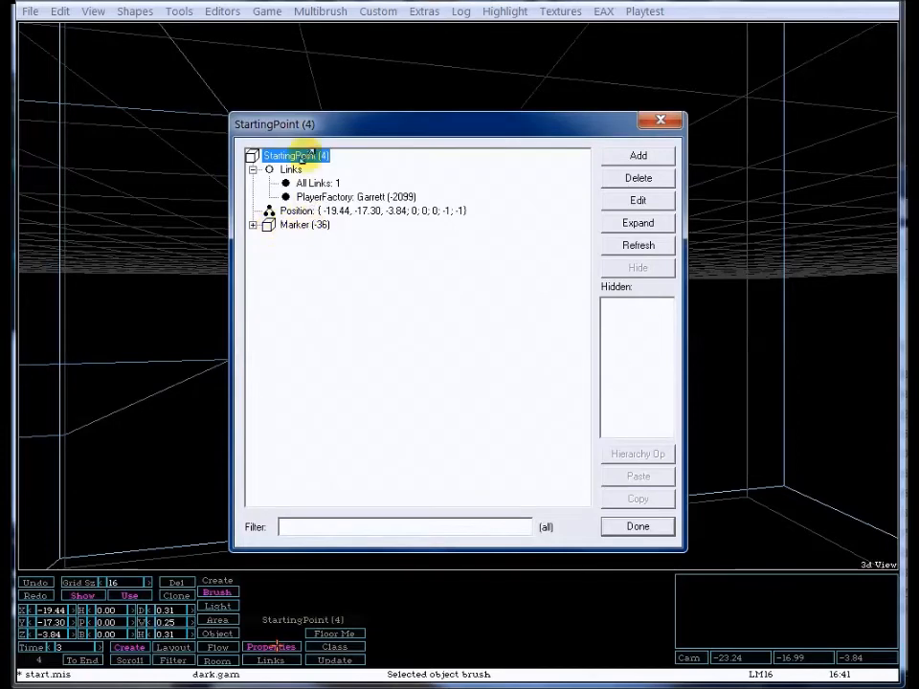
left_click(302, 226)
left_click(253, 225)
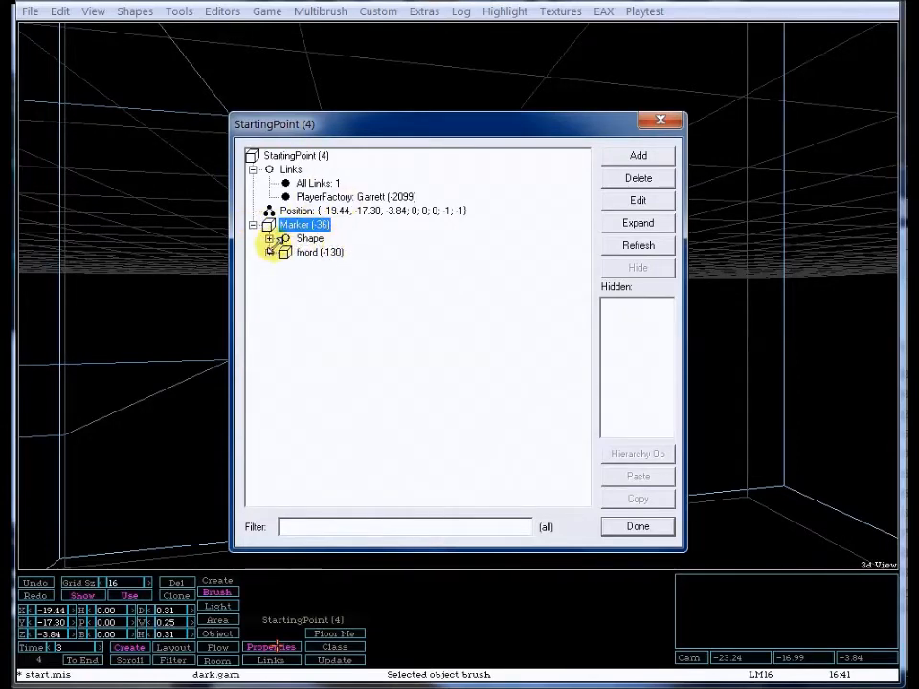
left_click(270, 239)
left_click(270, 238)
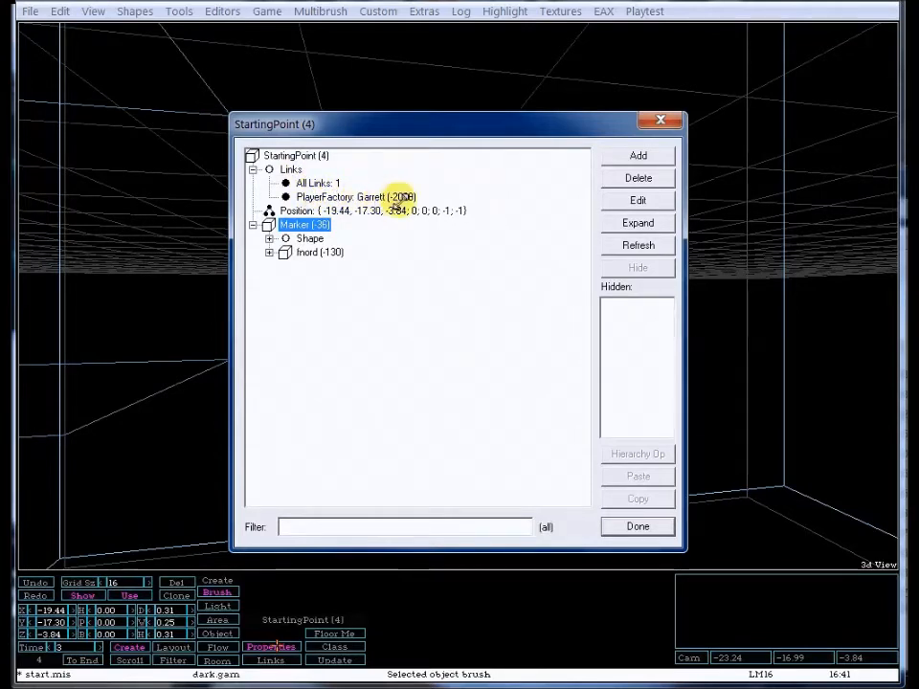
left_click(364, 196)
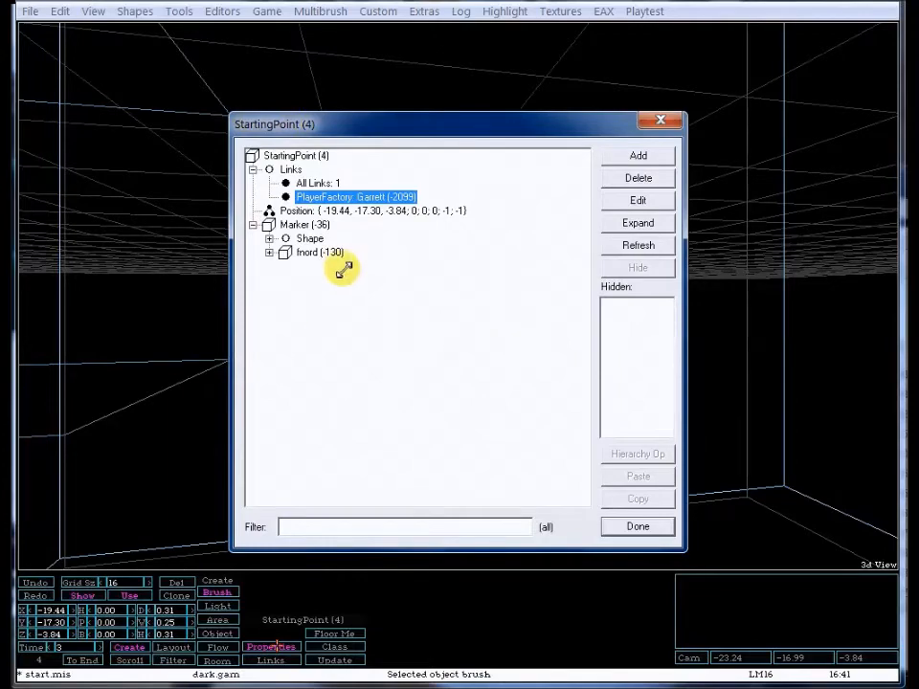
left_click(636, 528)
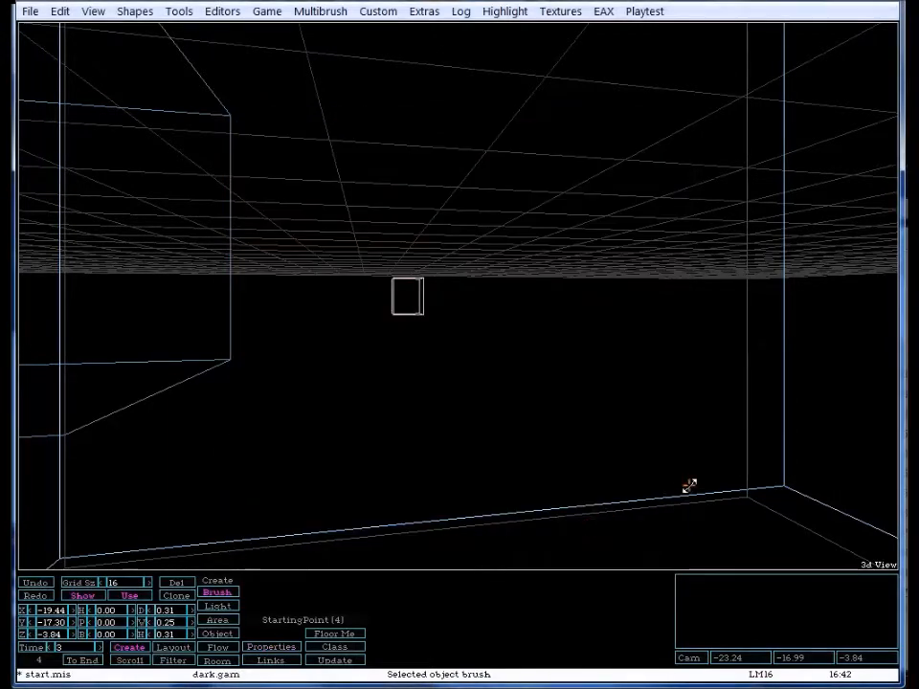
Select the large room cube brush and examine the room around the starting point in the 3D view.
key("Right")
key("Left")
key("Left")
key("Right")
key("shift+Left")
key("shift+Left")
left_click(697, 430)
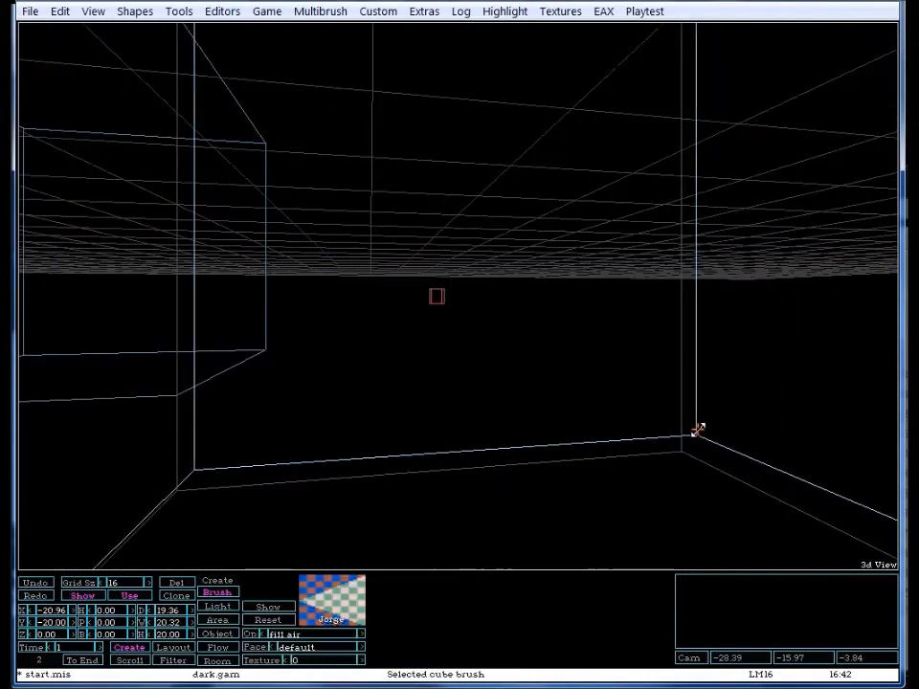
key("shift+Left")
key("Right")
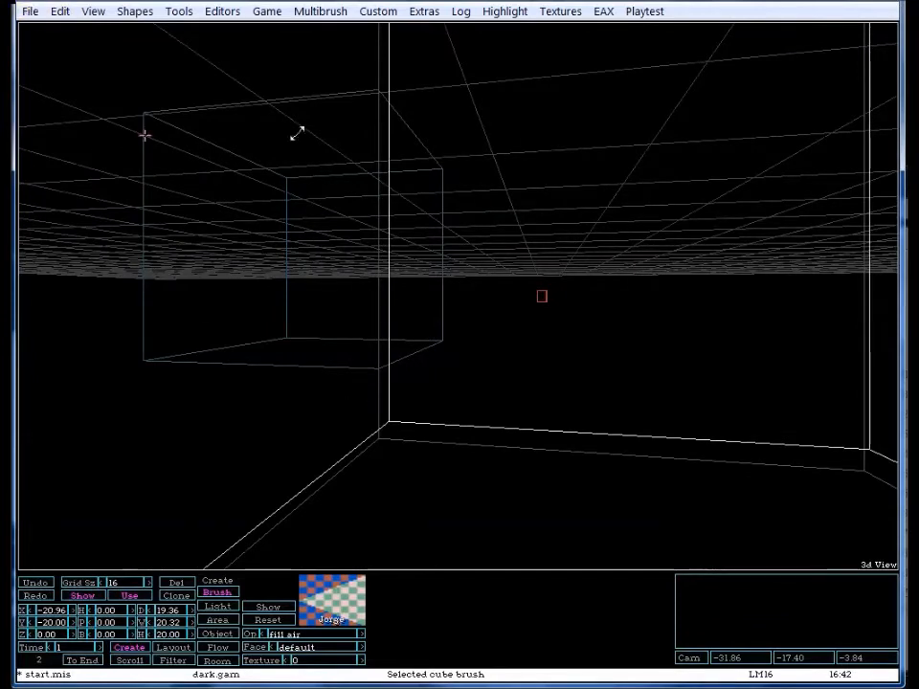
Create a new blank mission and look at its default cube brush.
left_click(30, 12)
left_click(53, 32)
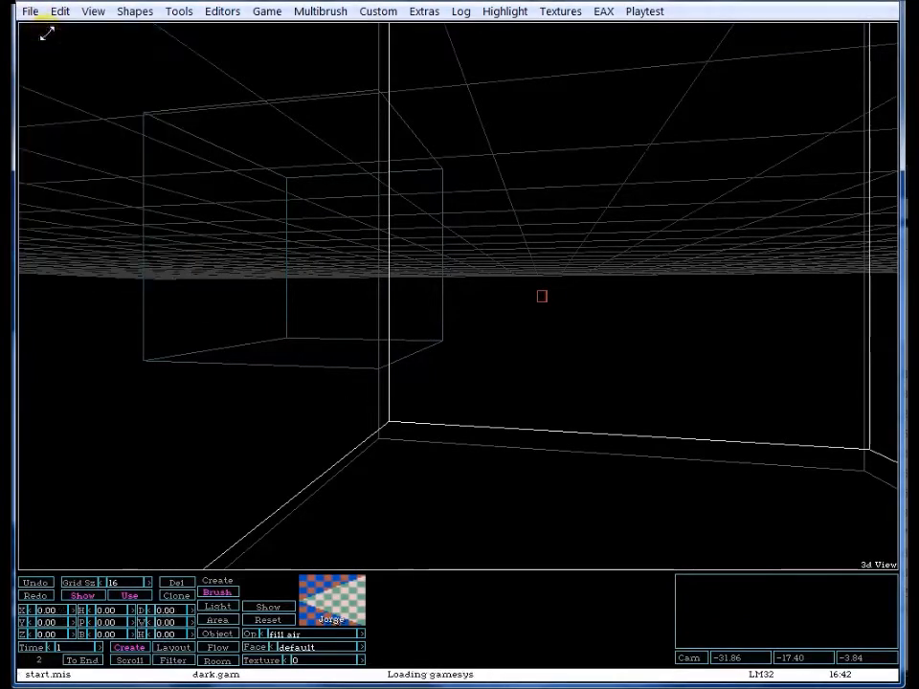
key("Right")
key("Right")
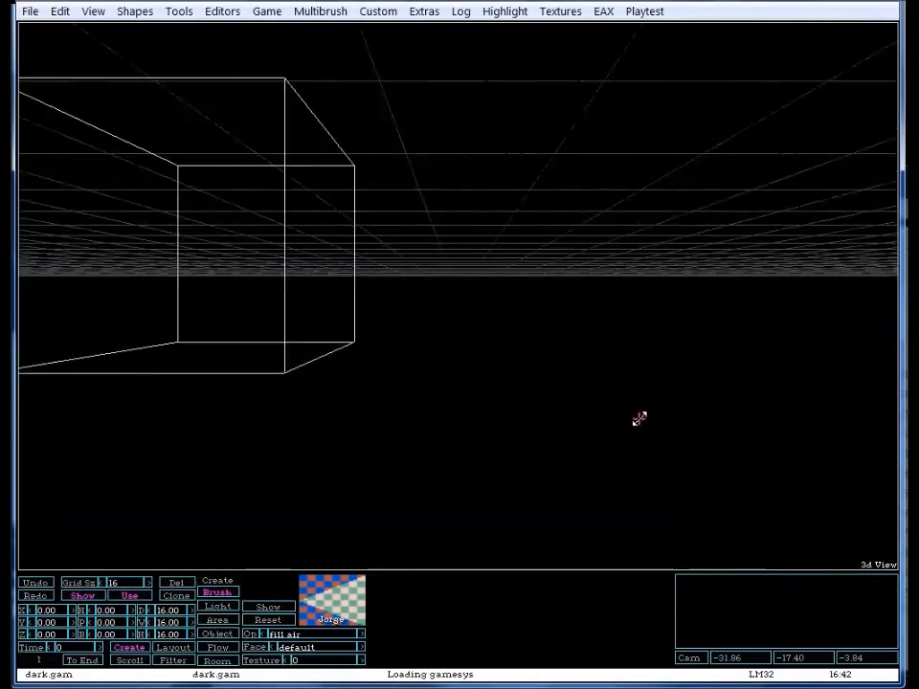
key("Left")
key("Left")
left_click(29, 12)
left_click(67, 67)
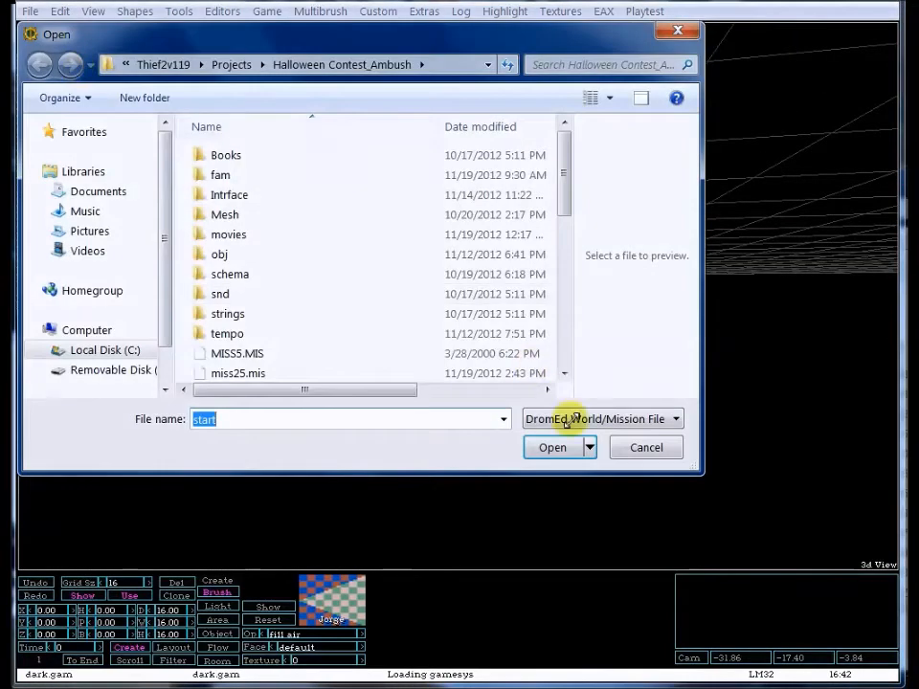
key("Escape")
Open the template mission again and back away from the starting point.
left_click(26, 9)
left_click(379, 343)
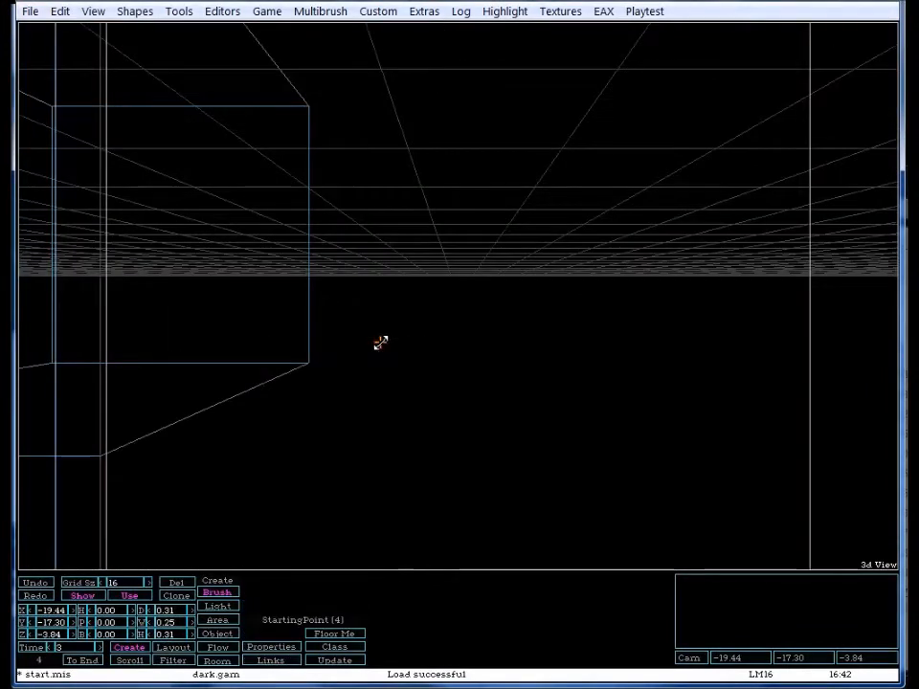
key("Up")
key("Down")
key("Down")
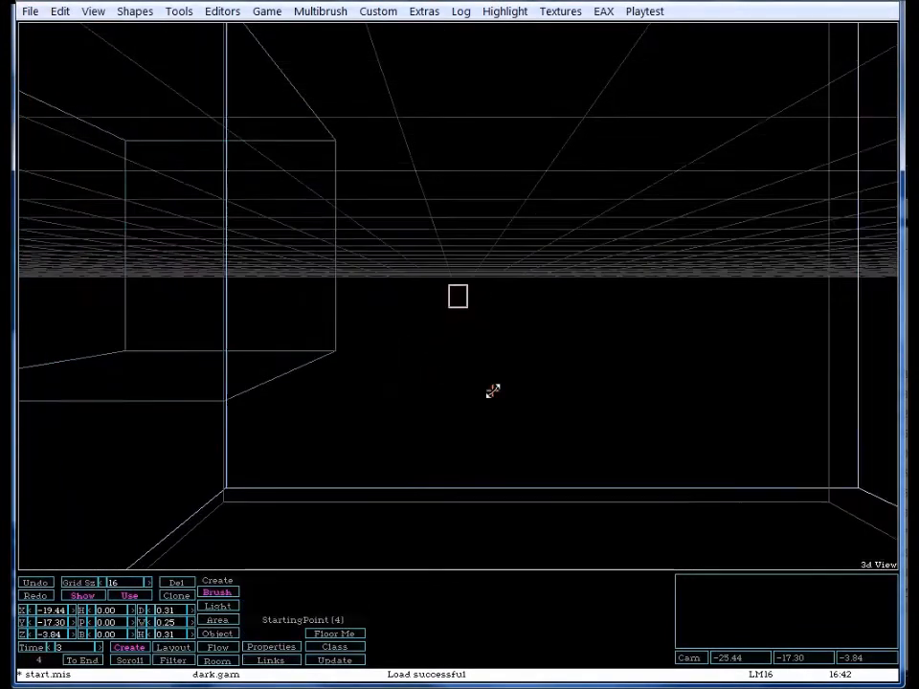
Examine the StartingPoint marker and the template room's extent from several angles in the 3D view.
key("Right")
key("Left")
key("Up")
key("Up")
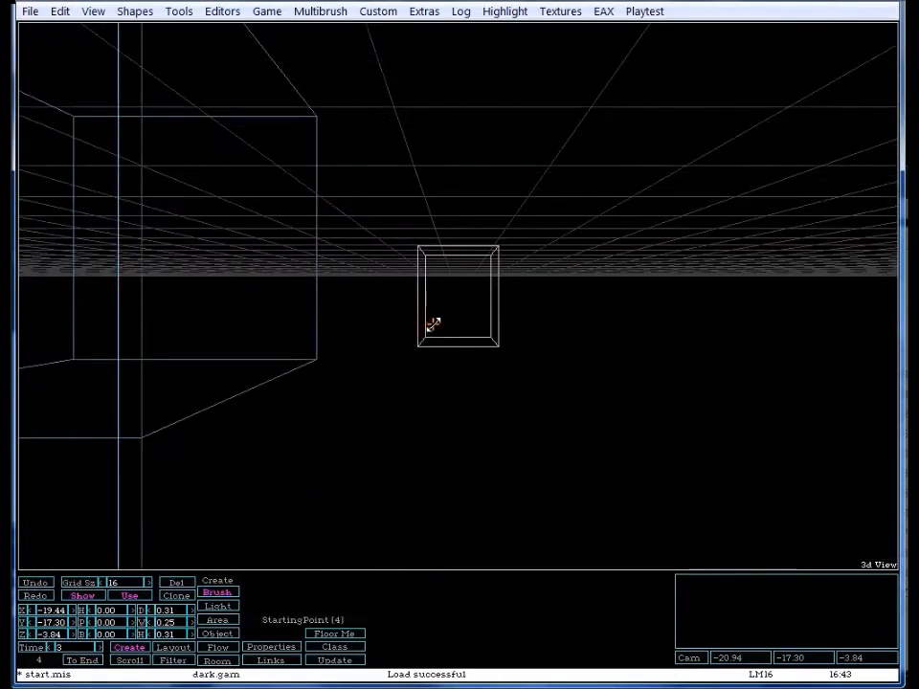
key("Right")
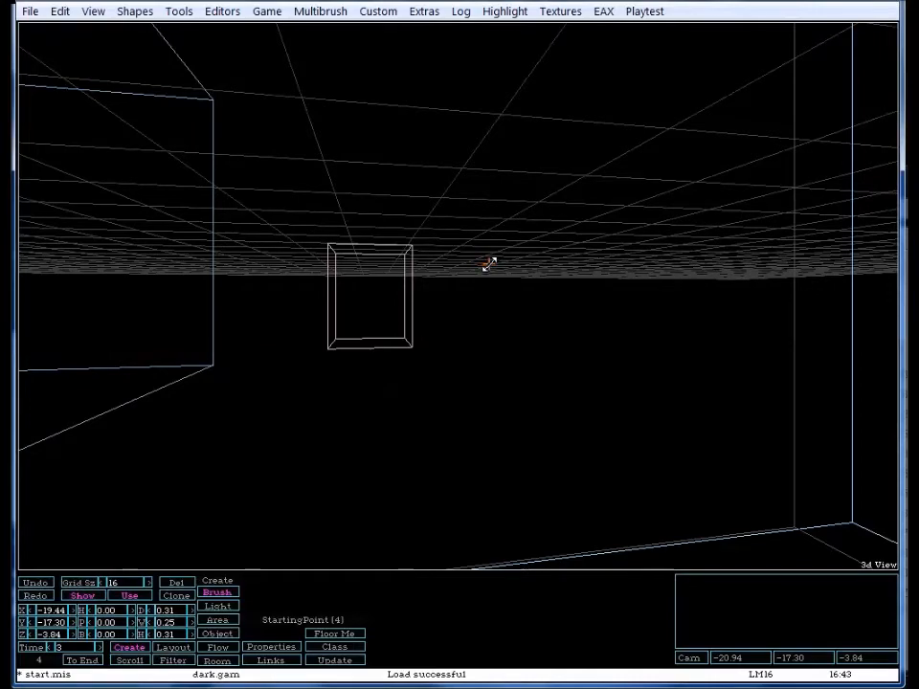
key("Right")
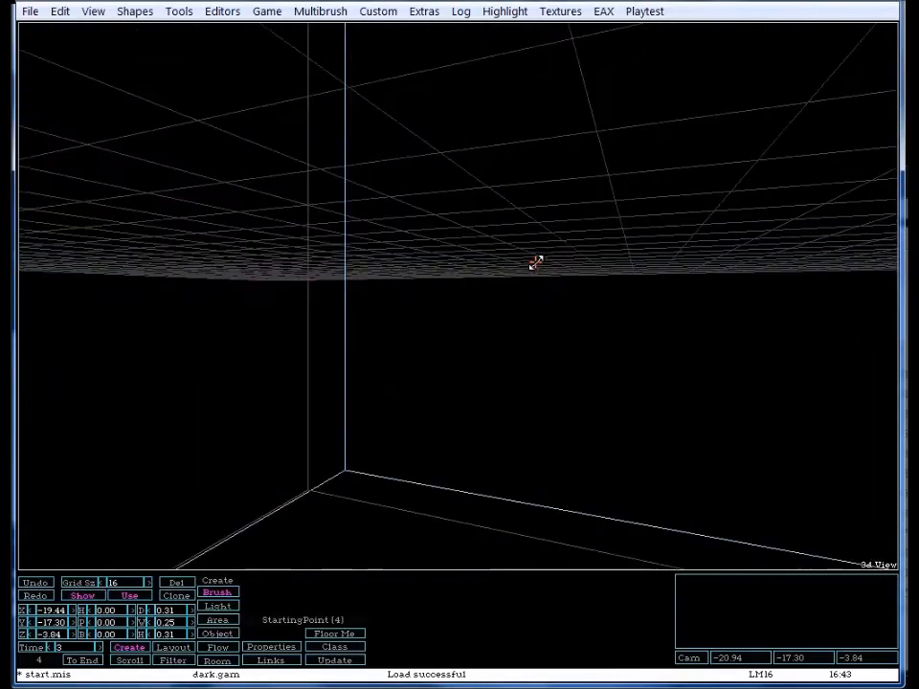
key("Left")
key("Down")
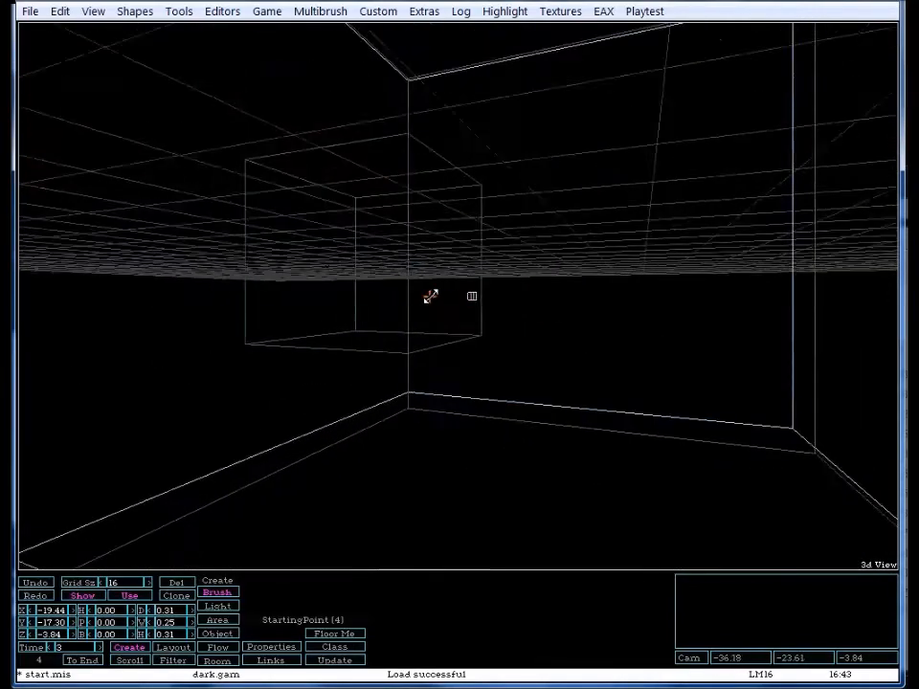
key("Right")
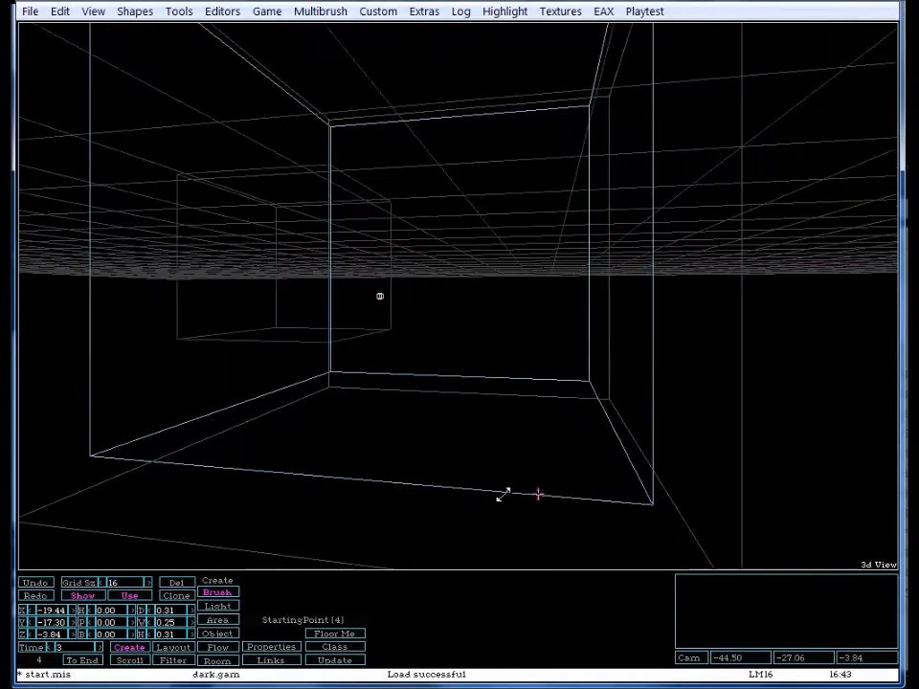
Select the large room cube brush and examine it by flying the camera through the room.
left_click(95, 457)
key("Right")
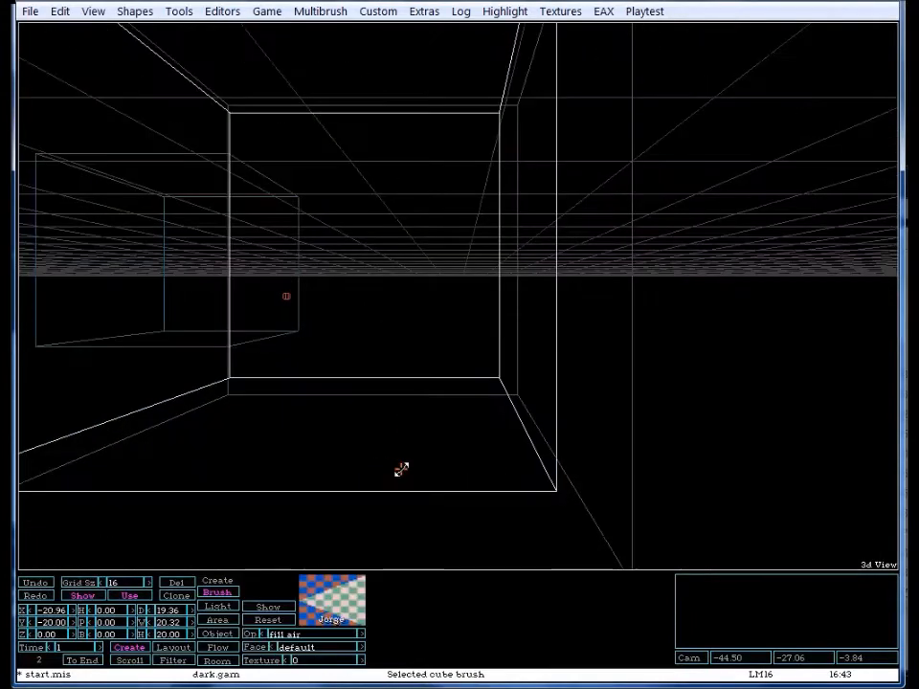
key("Left")
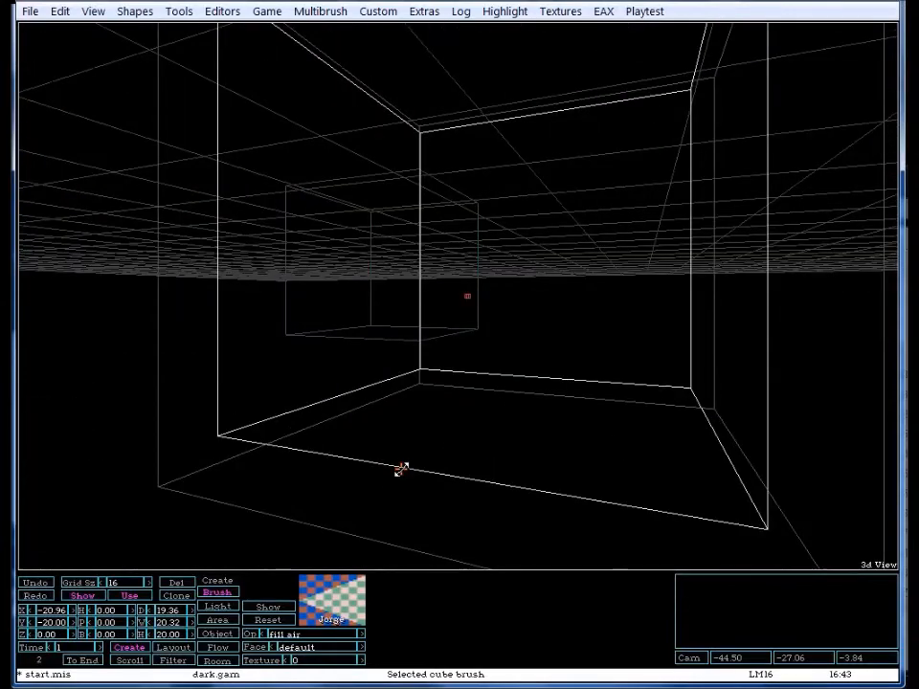
key("d")
key("d")
key("a")
key("a")
key("w")
key("w")
key("w")
key("w")
key("w")
key("d")
key("a")
key("d")
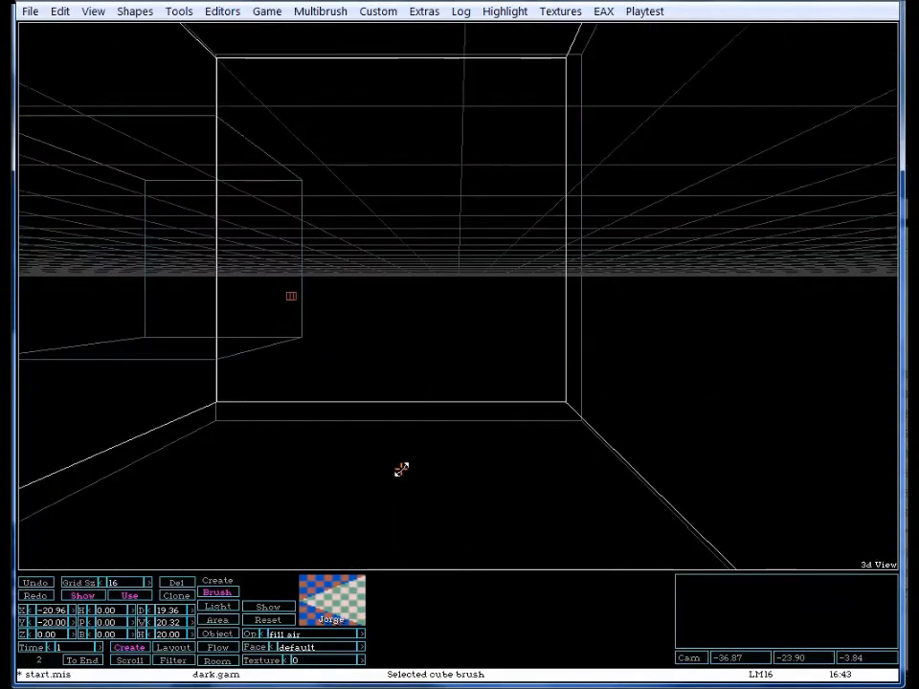
key("w")
key("w")
key("w")
key("w")
key("w")
key("a")
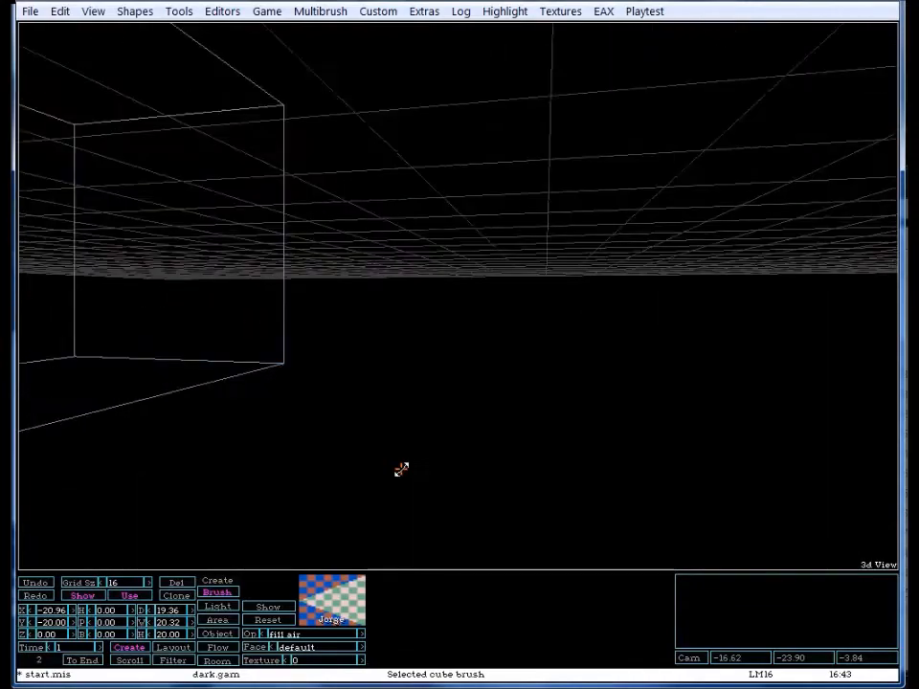
key("d")
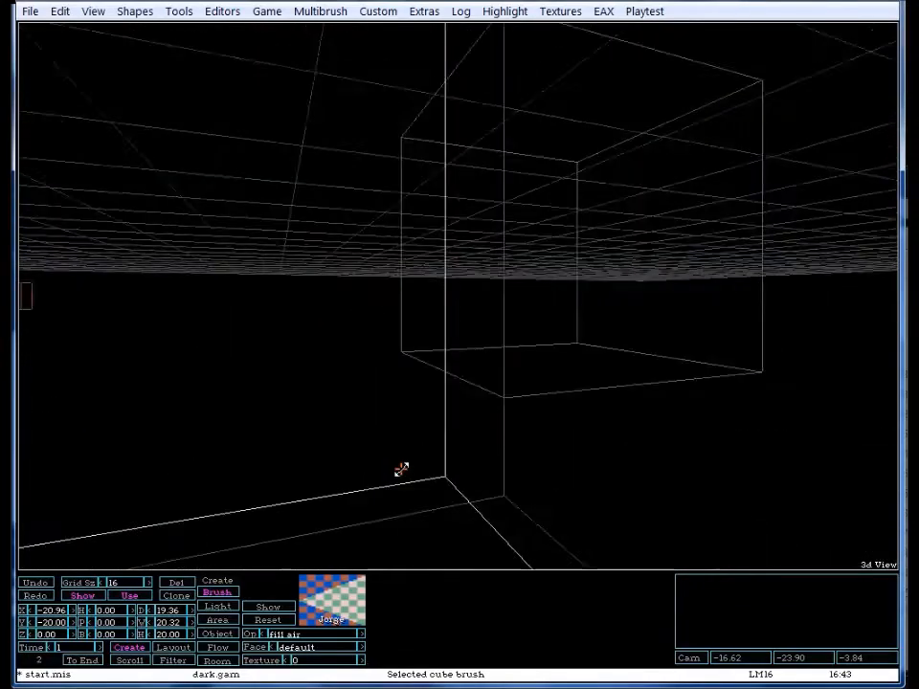
Examine the selected cube brush's position in the template room from farther back, closer in and at different camera angles.
key("s")
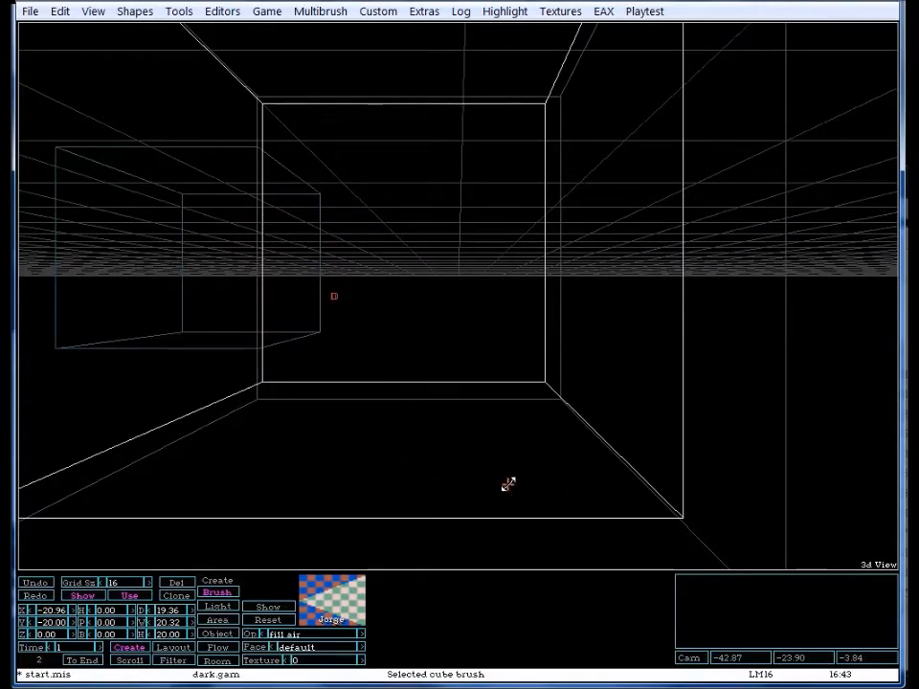
key("Left")
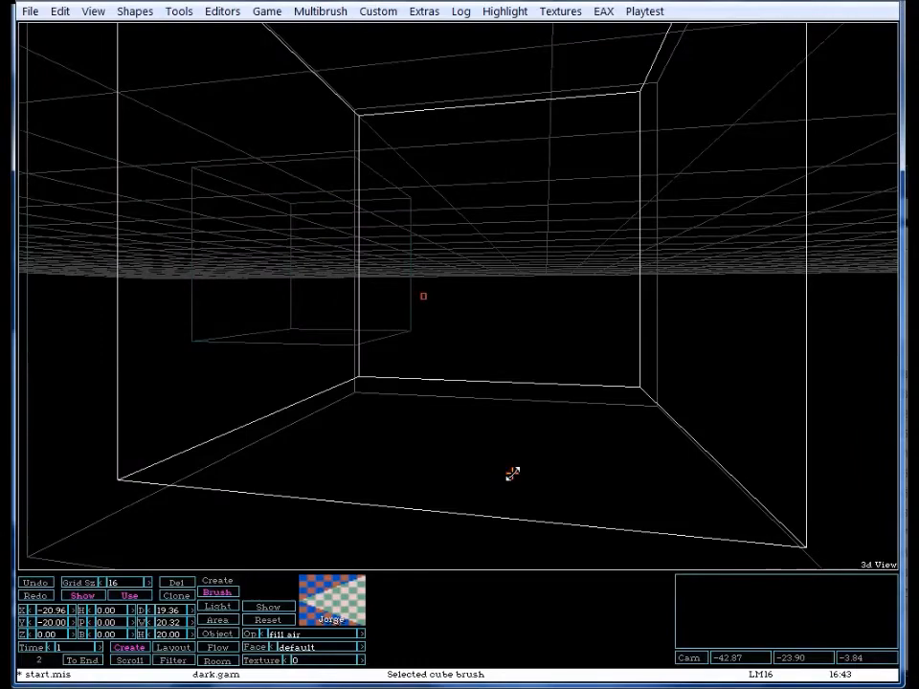
key("d")
key("a")
key("d")
key("Up")
key("Up")
key("Up")
key("Up")
key("Up")
key("Up")
key("Up")
key("Up")
key("Up")
key("Up")
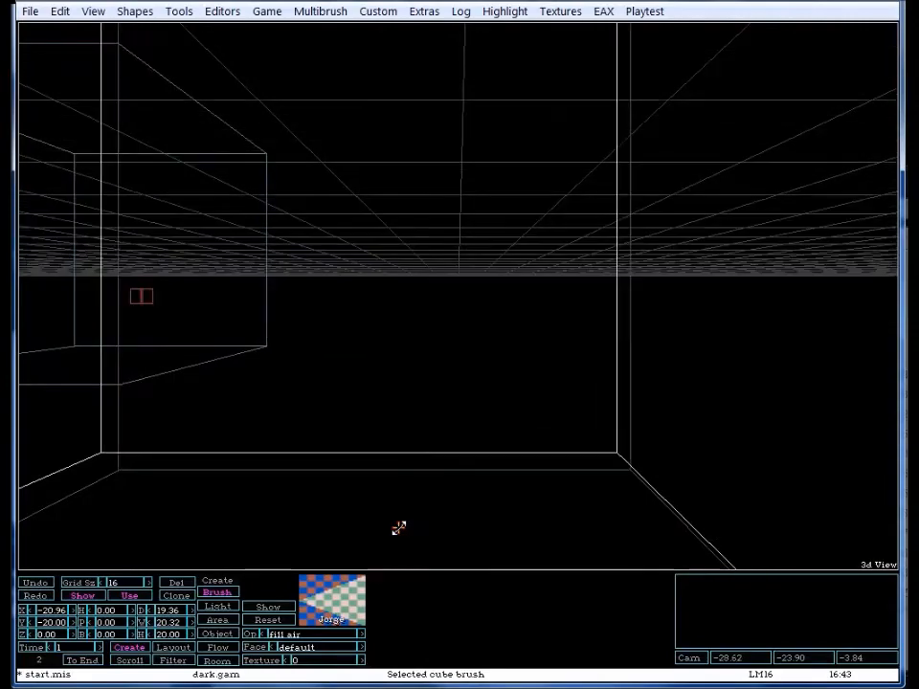
key("a")
key("a")
key("Up")
key("Up")
key("Up")
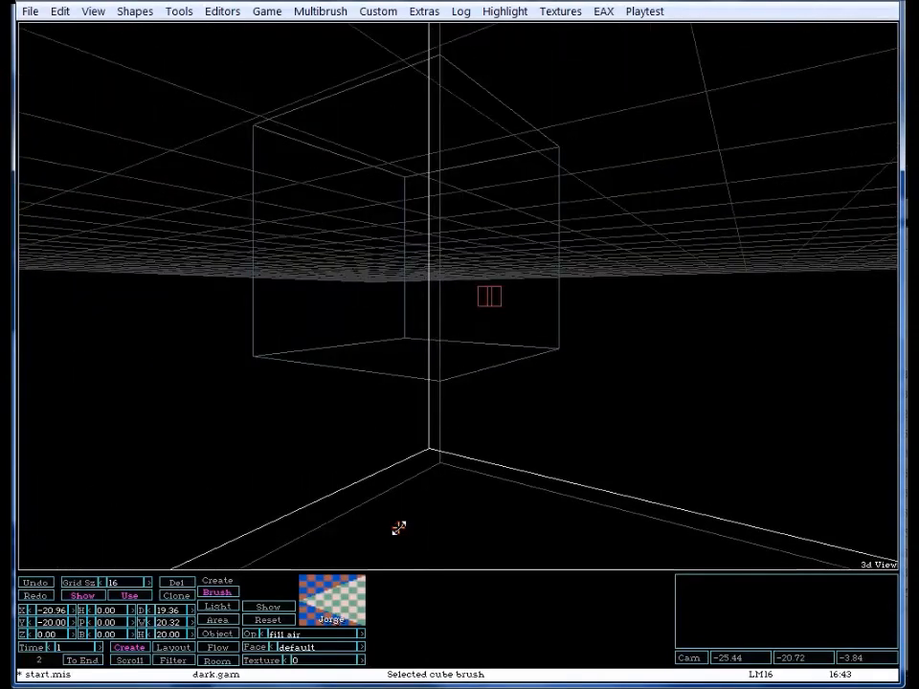
key("d")
key("d")
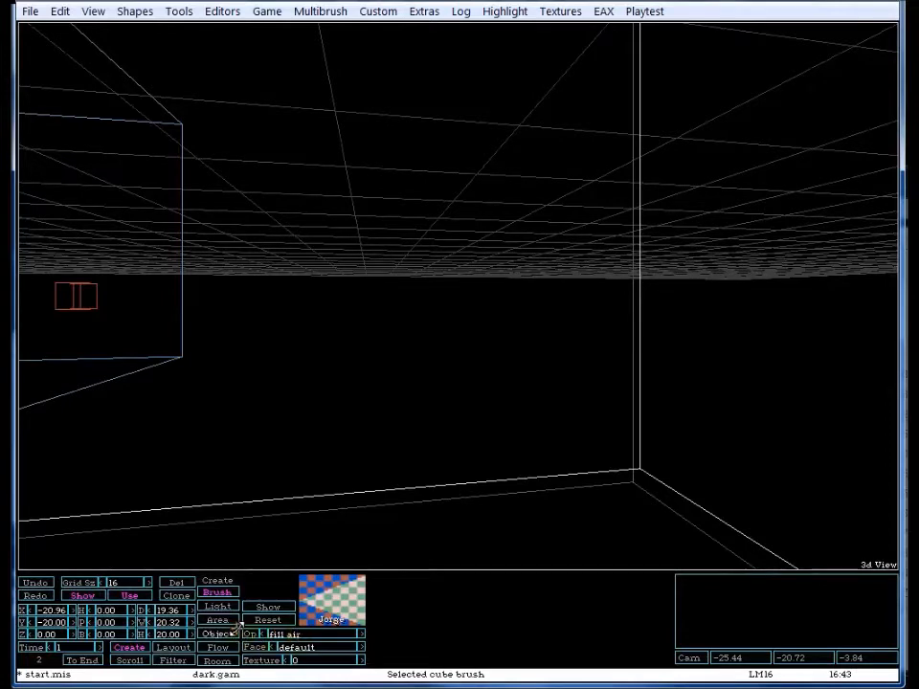
key("Left")
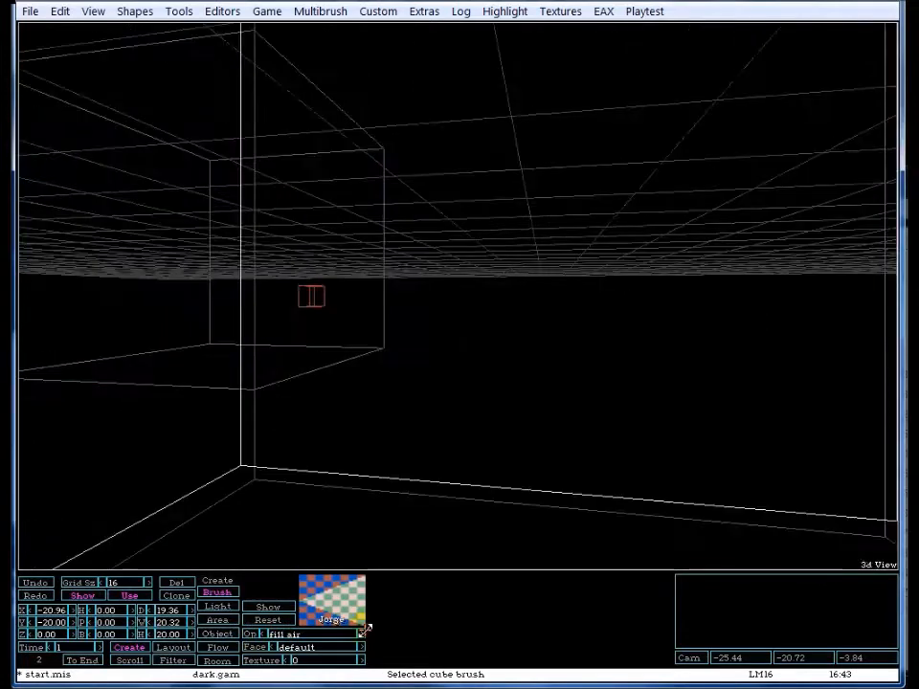
key("Right")
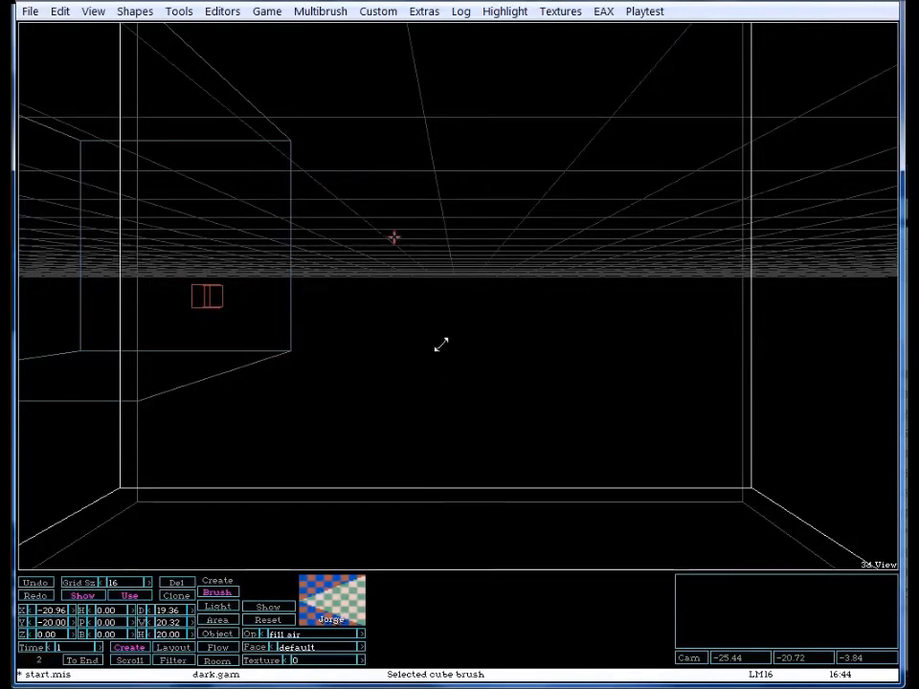
left_click_drag(359, 311, 373, 492)
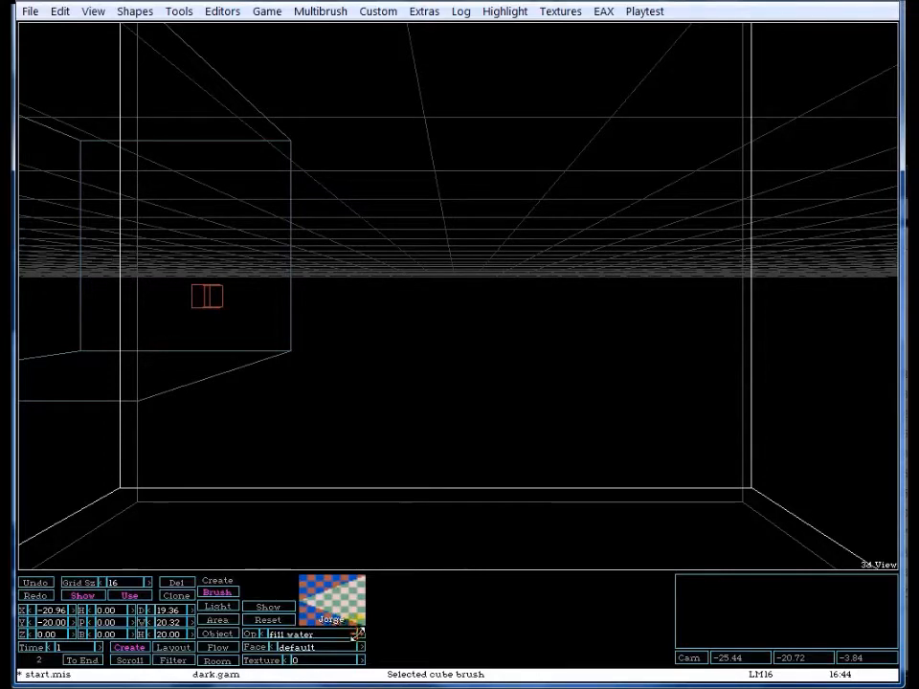
Cycle through the cube brush's fill operations, including fill water and solid->water, and set it to fill solid.
left_click(356, 636)
left_click(356, 636)
left_click(261, 638)
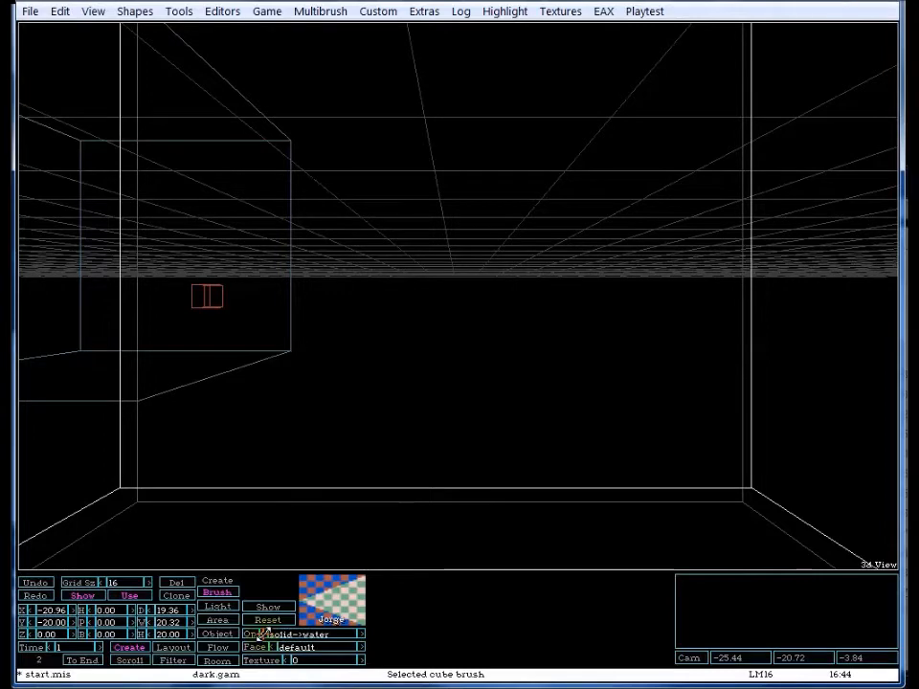
left_click(260, 636)
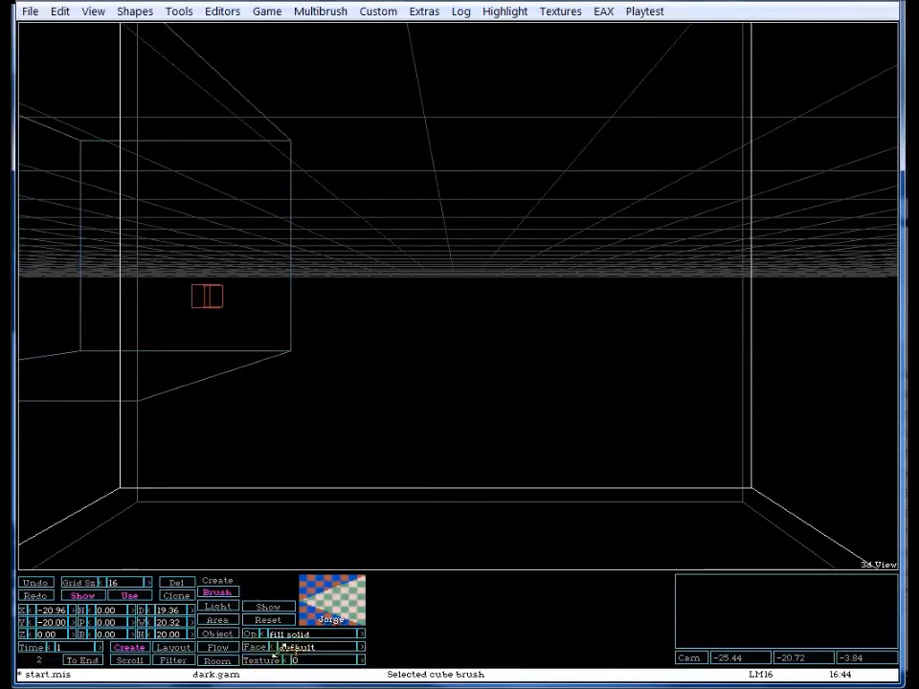
Preview the brush's north face settings, return to the default face, and look around the walls of the brush.
left_click(361, 648)
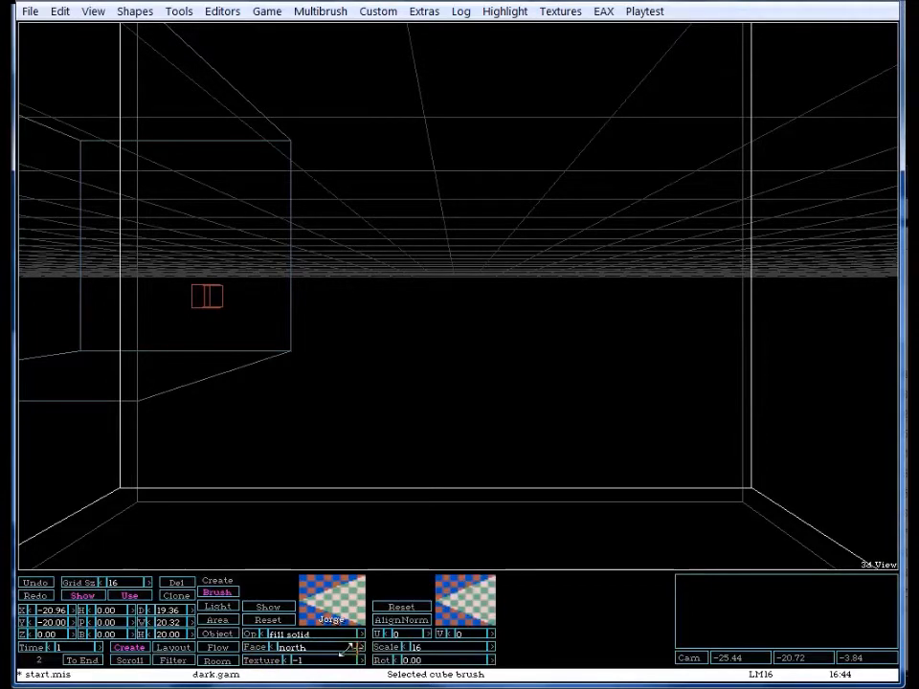
left_click(273, 649)
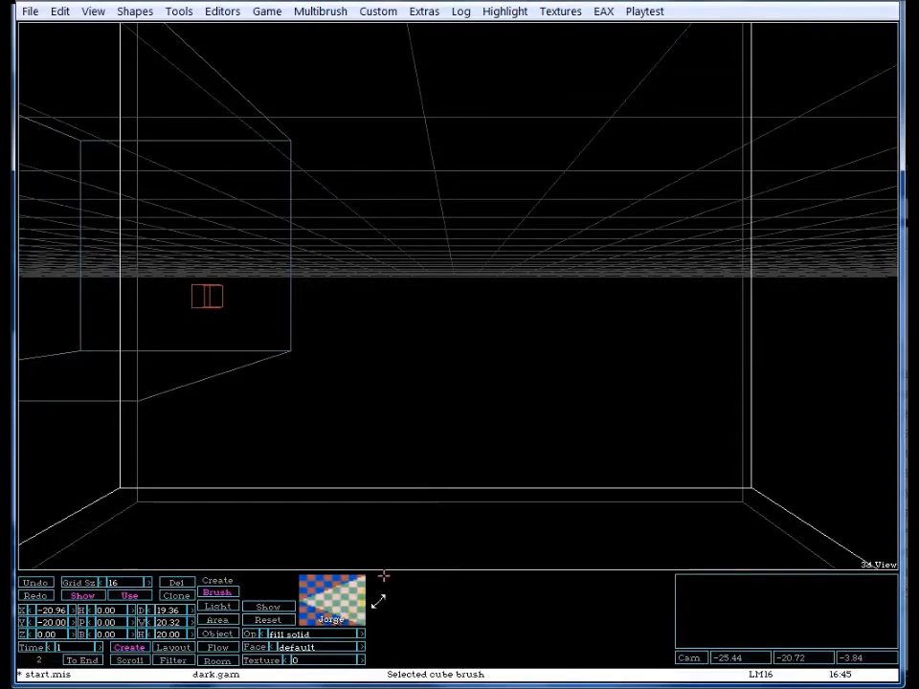
key("d")
key("d")
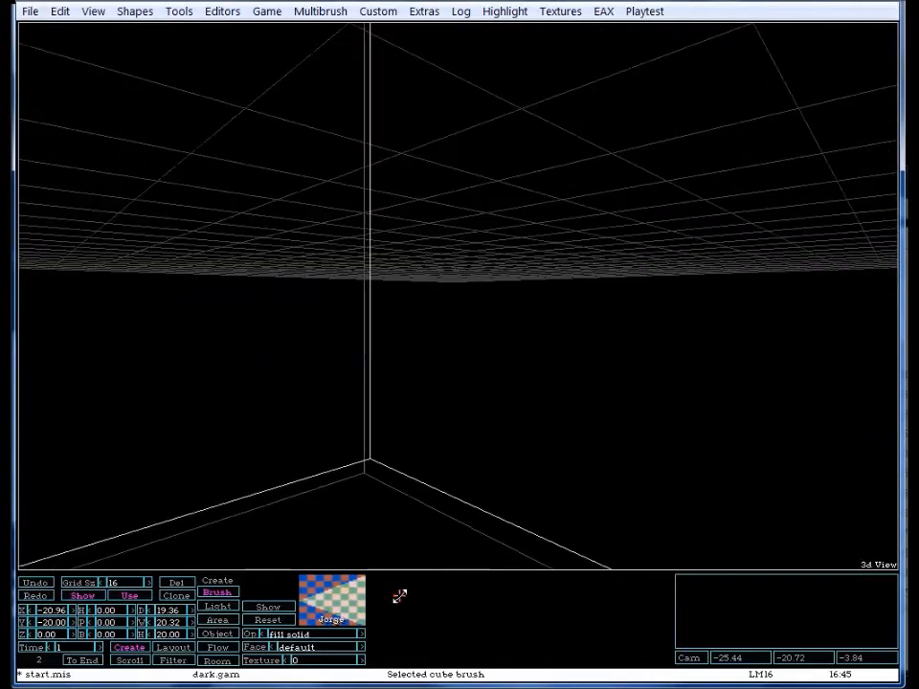
key("a")
key("a")
key("d")
key("d")
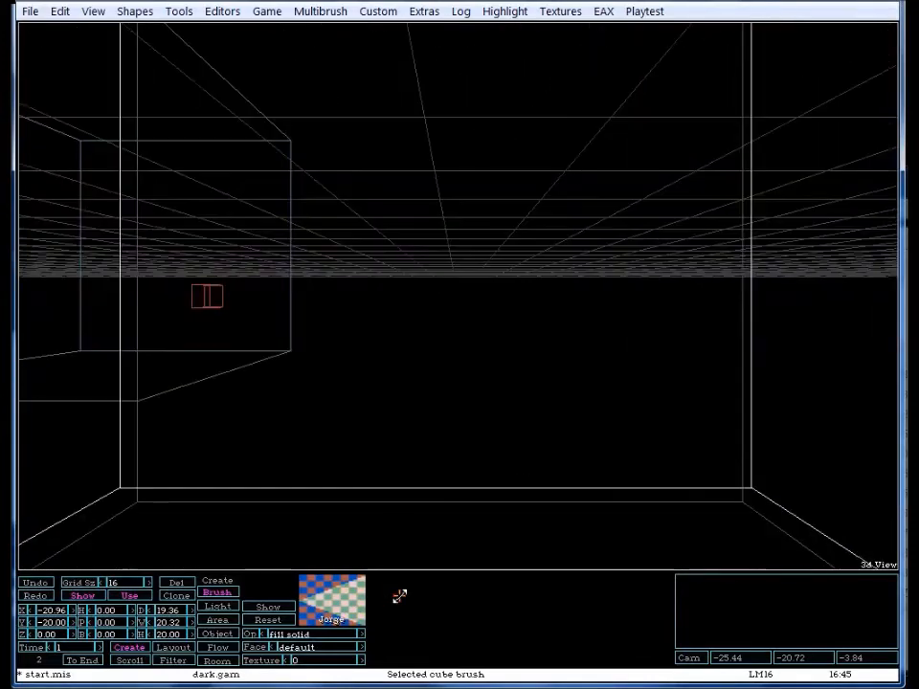
Switch the brush's default texture between 249 (Sky Hack) and 0 several times, leaving it on 0.
left_click(265, 661)
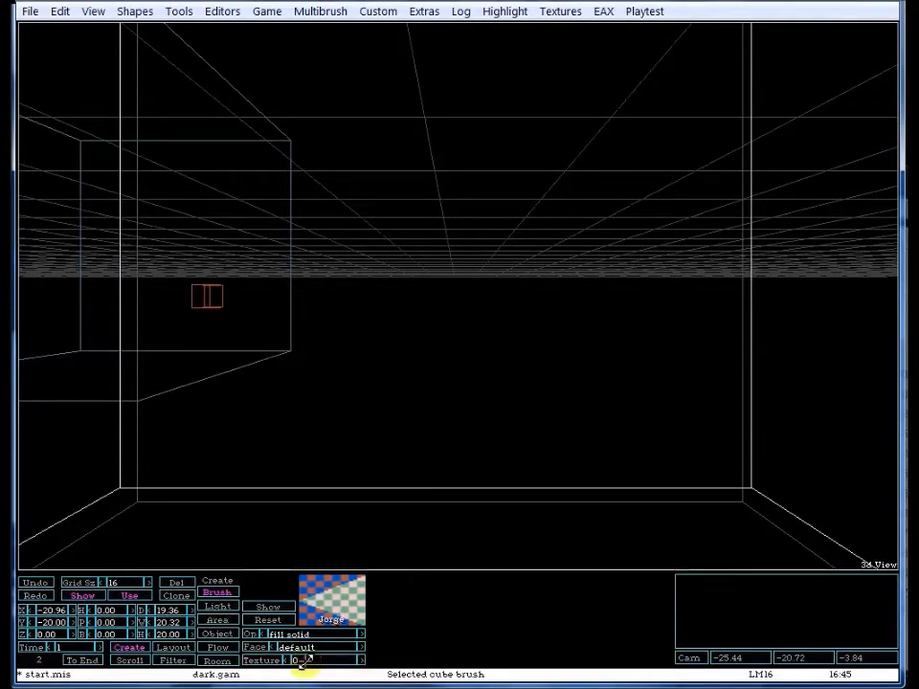
left_click(364, 660)
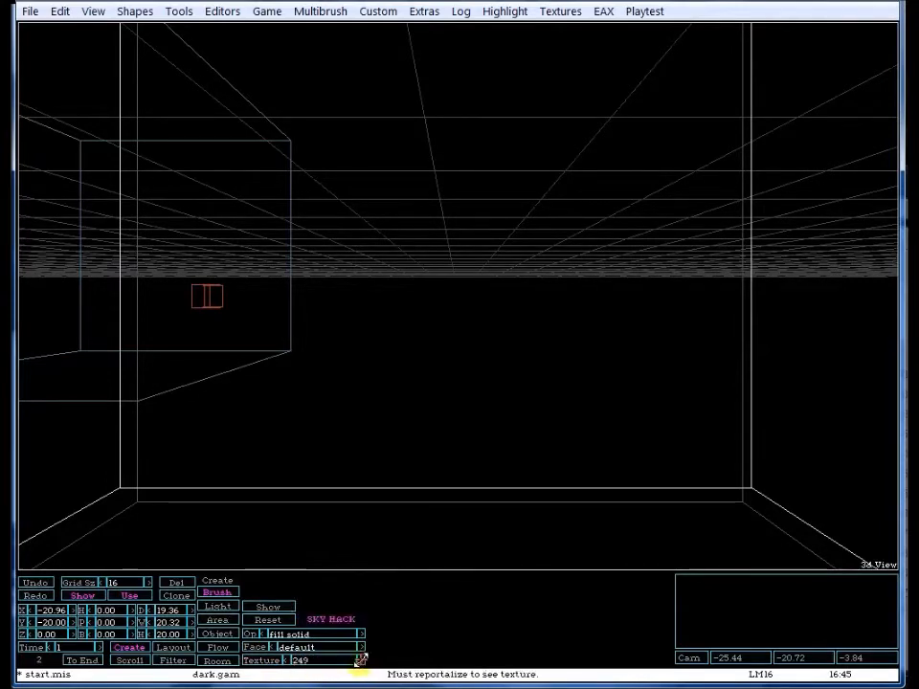
left_click(285, 661)
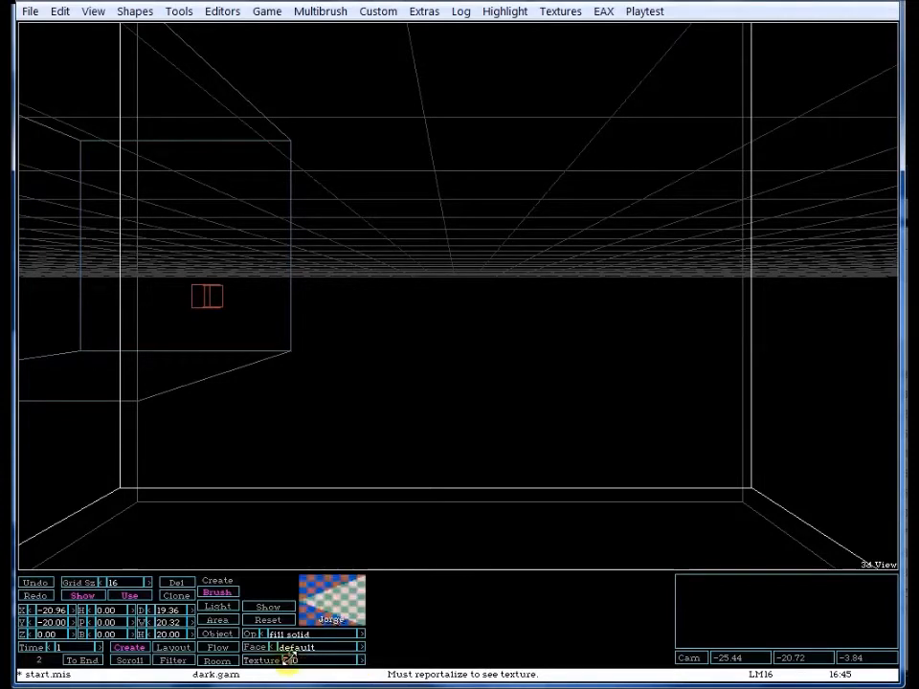
left_click(359, 661)
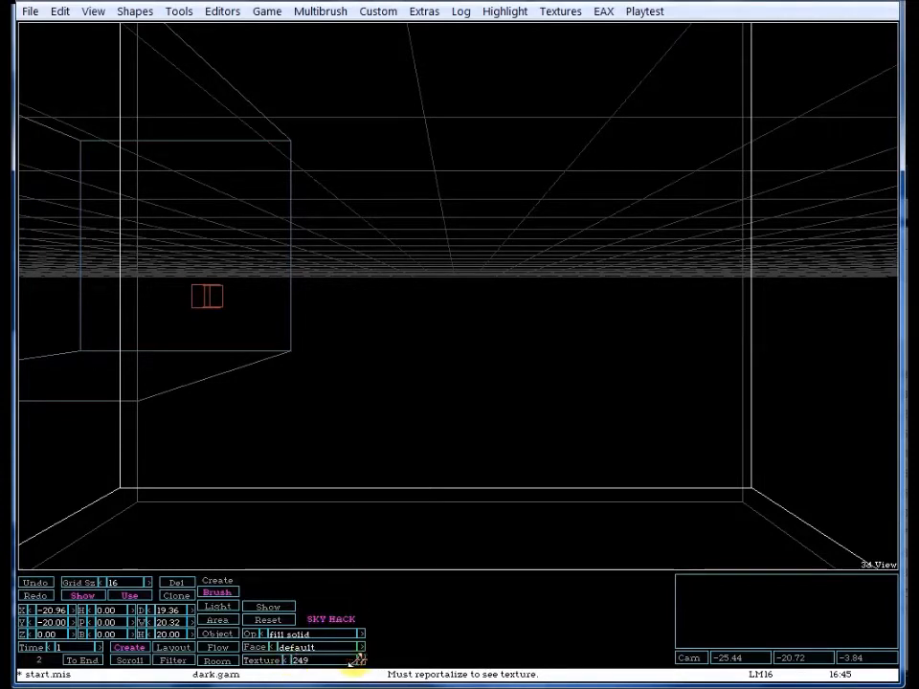
left_click(285, 661)
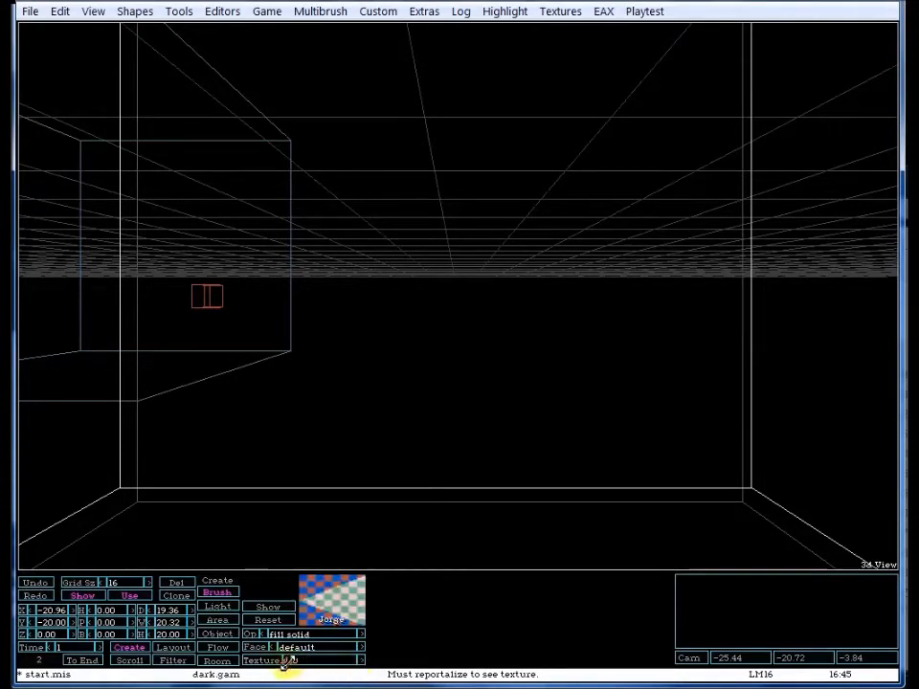
left_click(362, 660)
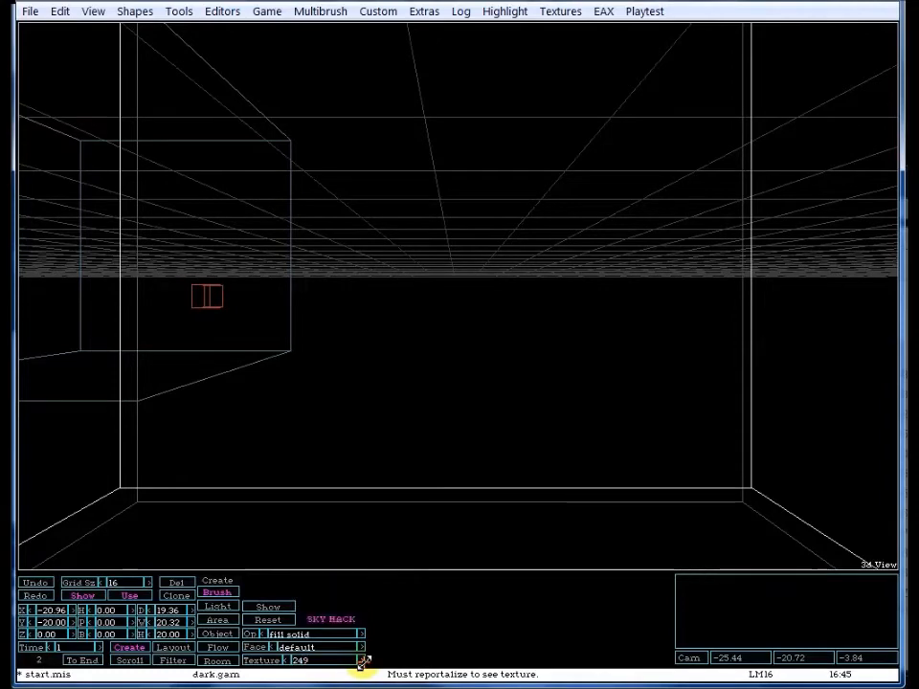
left_click(285, 660)
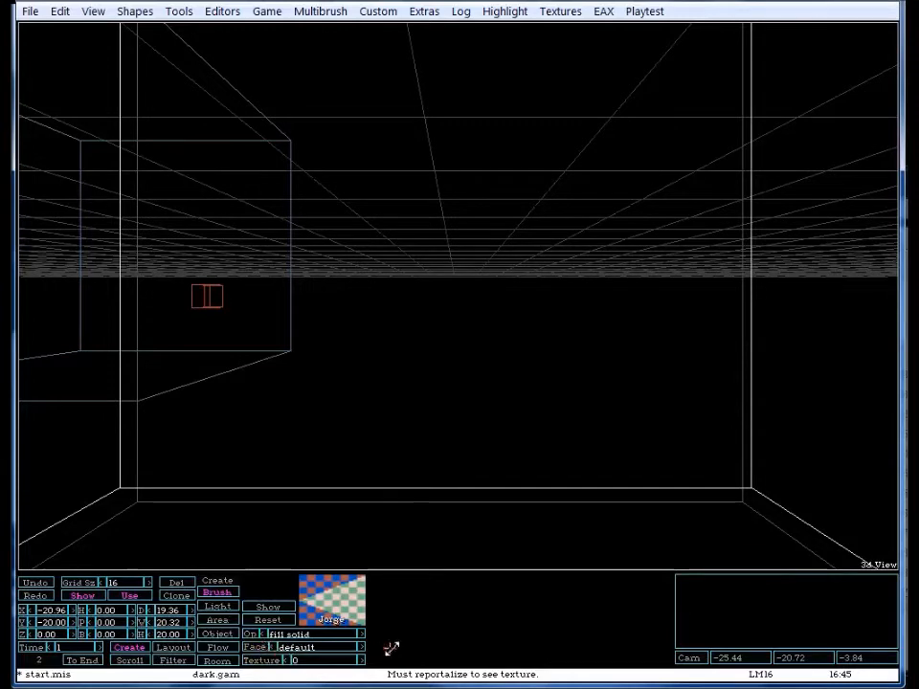
Step through the cube brush's individual faces, including north and south, and select the west face.
left_click(362, 647)
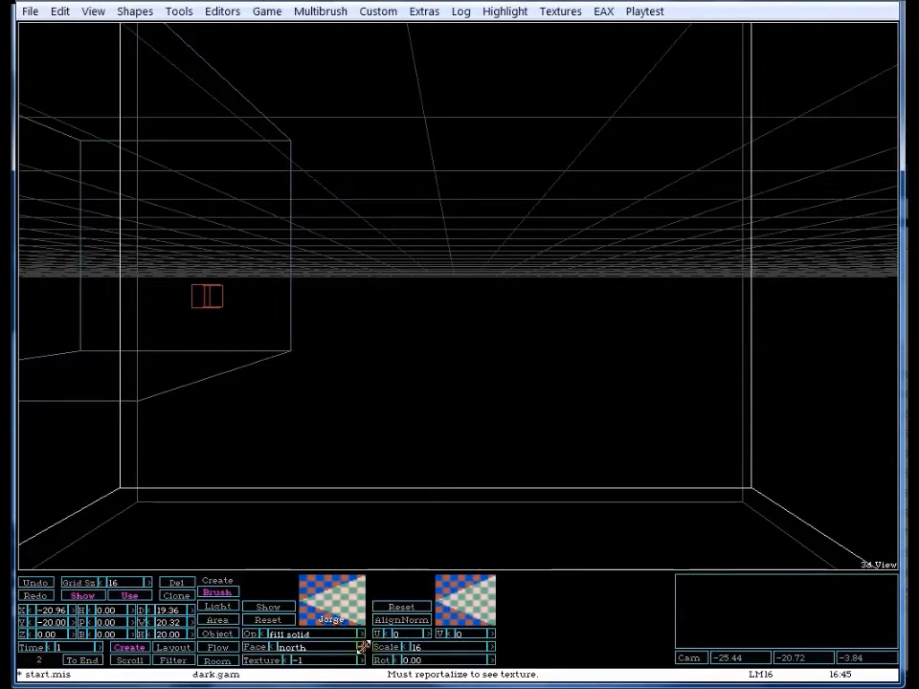
left_click(362, 647)
left_click(362, 647)
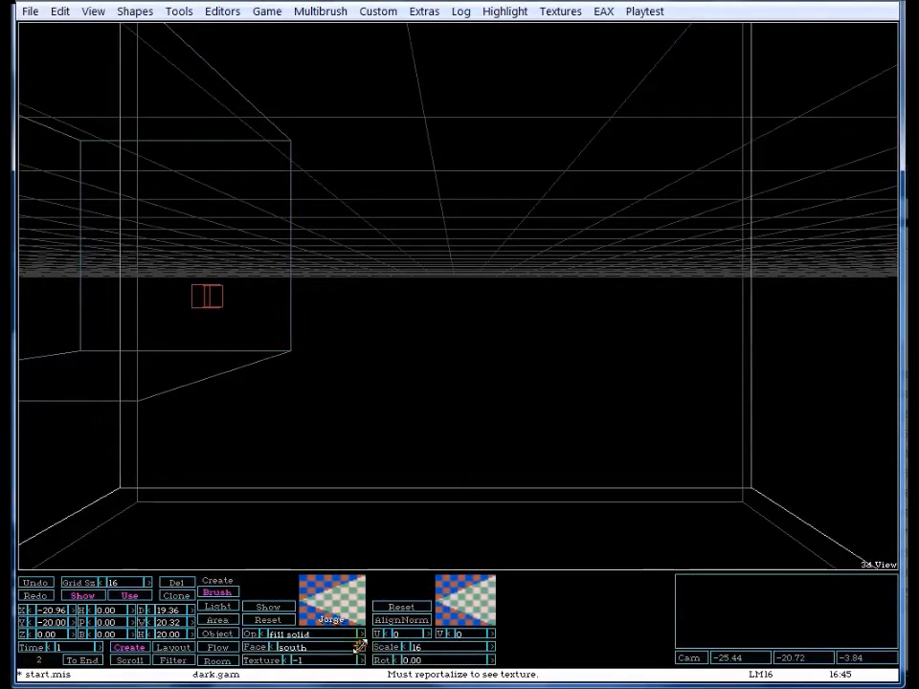
left_click(362, 648)
left_click(362, 648)
left_click(362, 647)
left_click(362, 648)
left_click(362, 648)
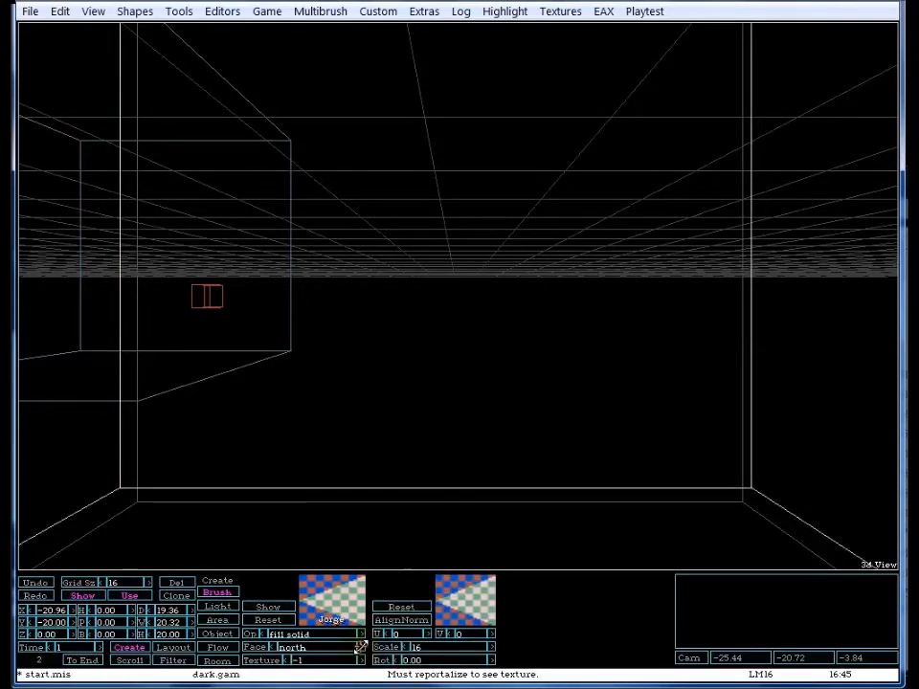
left_click(362, 647)
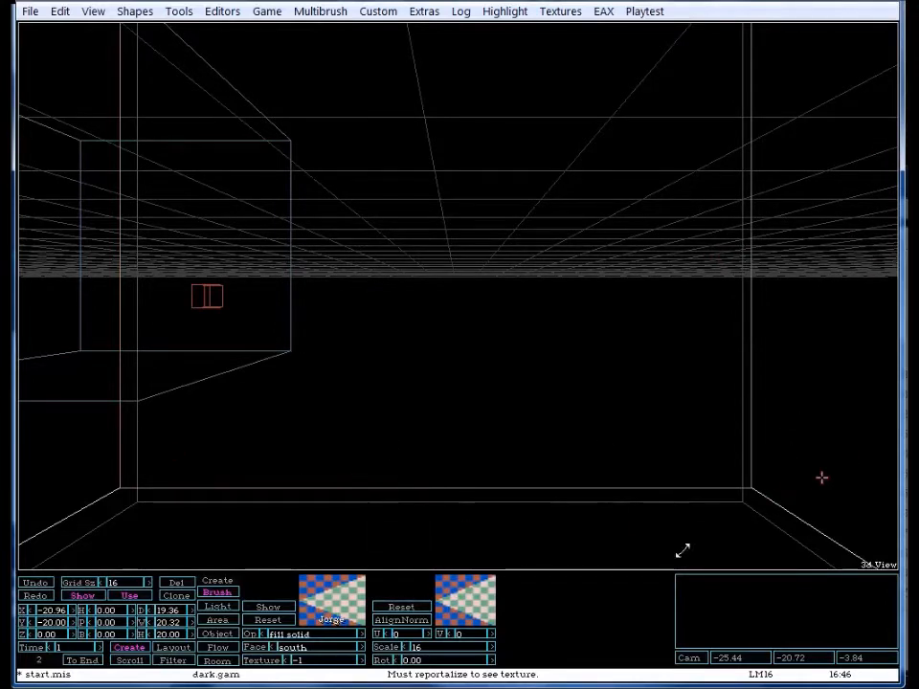
left_click(358, 649)
left_click(359, 649)
left_click(359, 648)
left_click(359, 649)
left_click(360, 651)
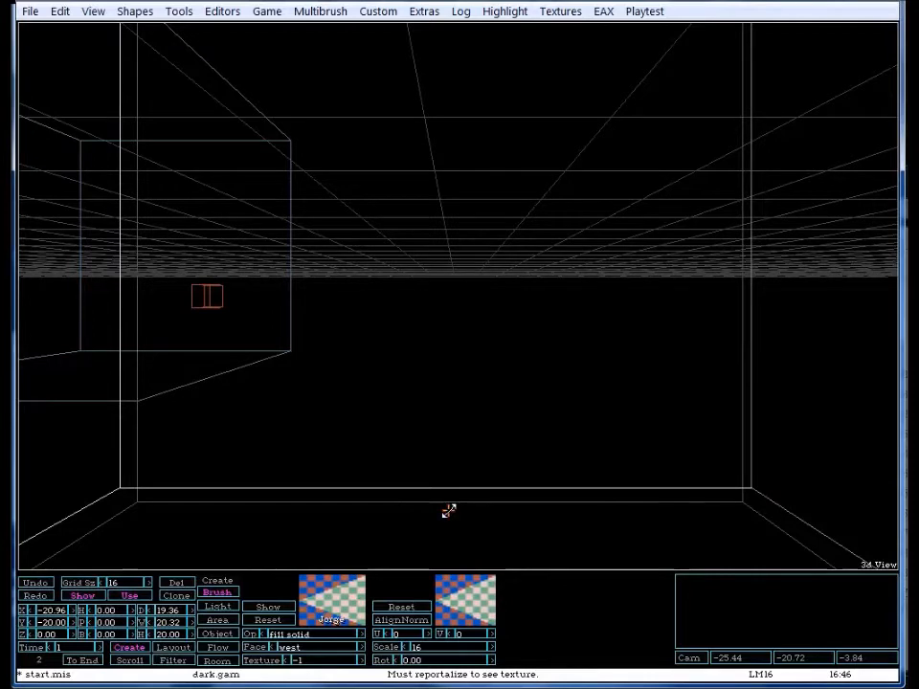
Open the texture palette, move and resize its window, and highlight the <Jorge> texture.
key("t")
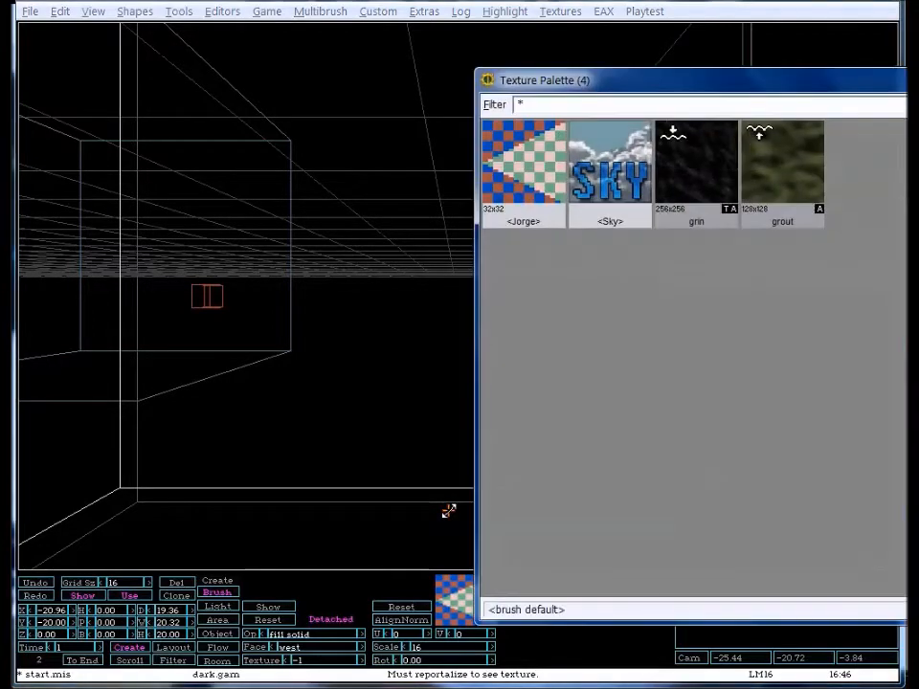
left_click_drag(598, 84, 254, 92)
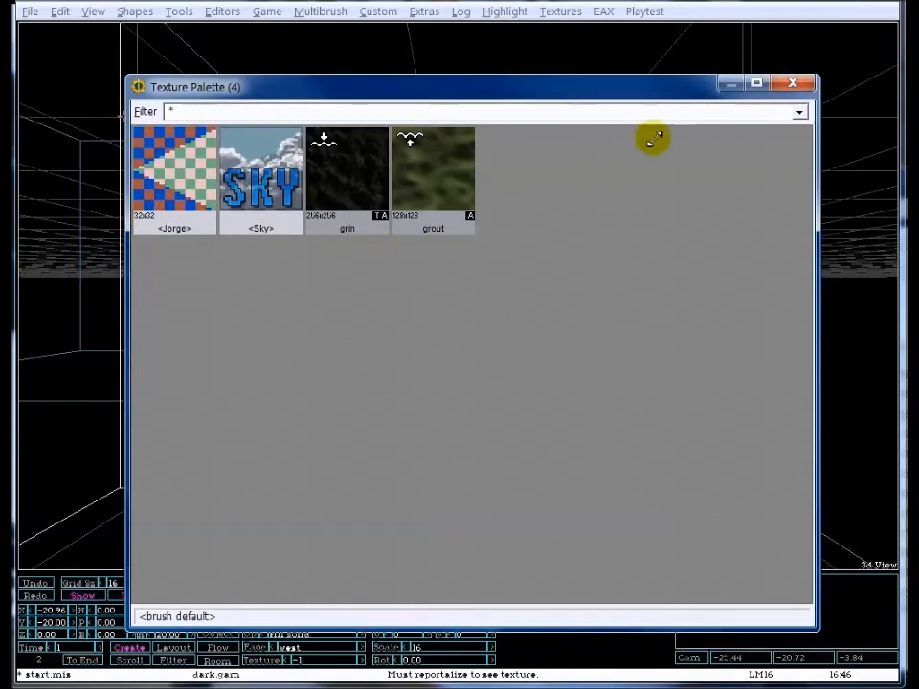
left_click_drag(821, 75, 834, 116)
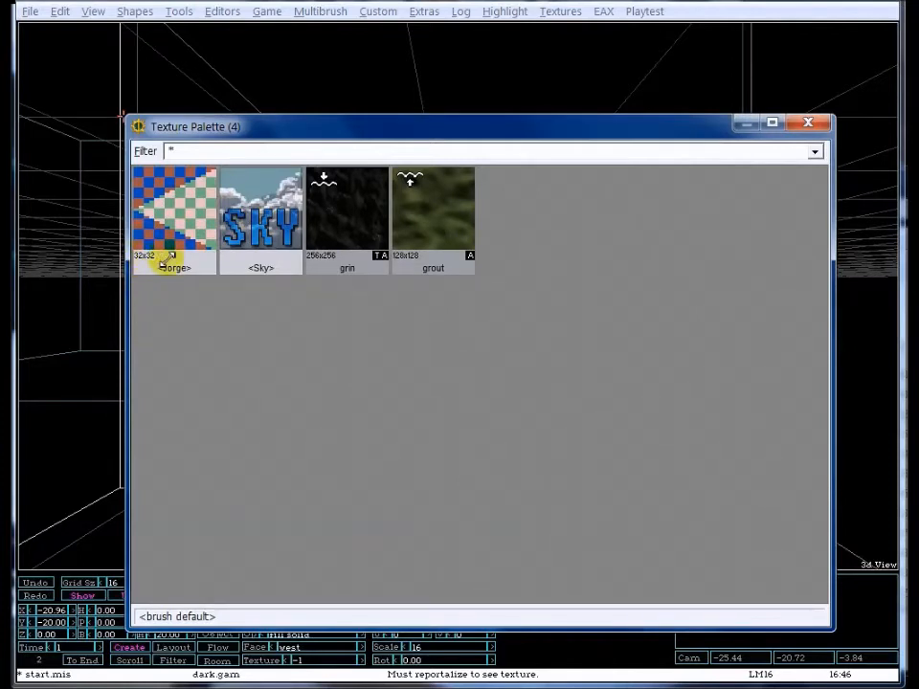
left_click(178, 215)
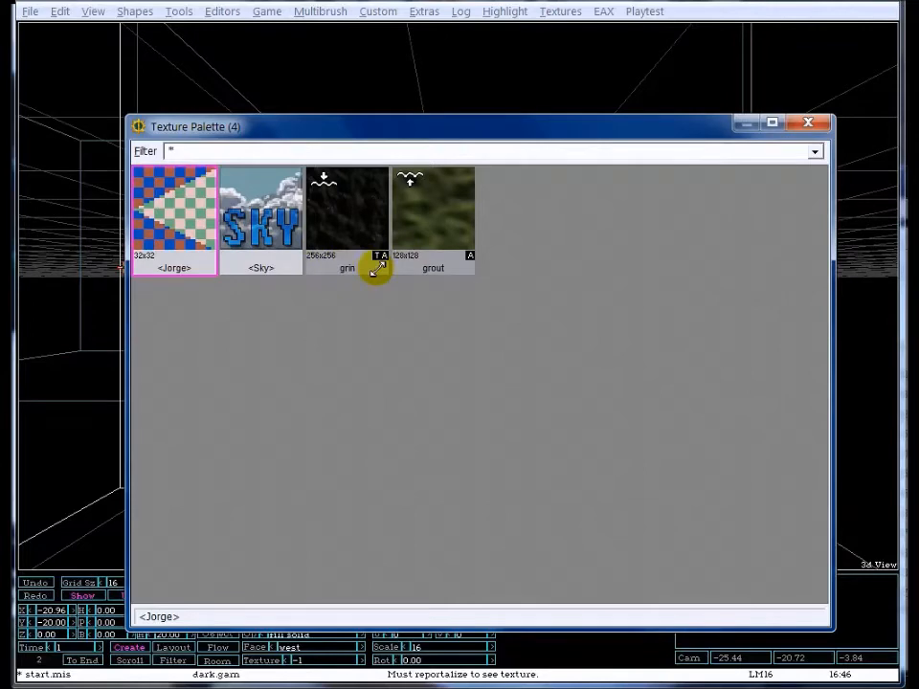
left_click_drag(376, 269, 410, 234)
left_click(342, 263)
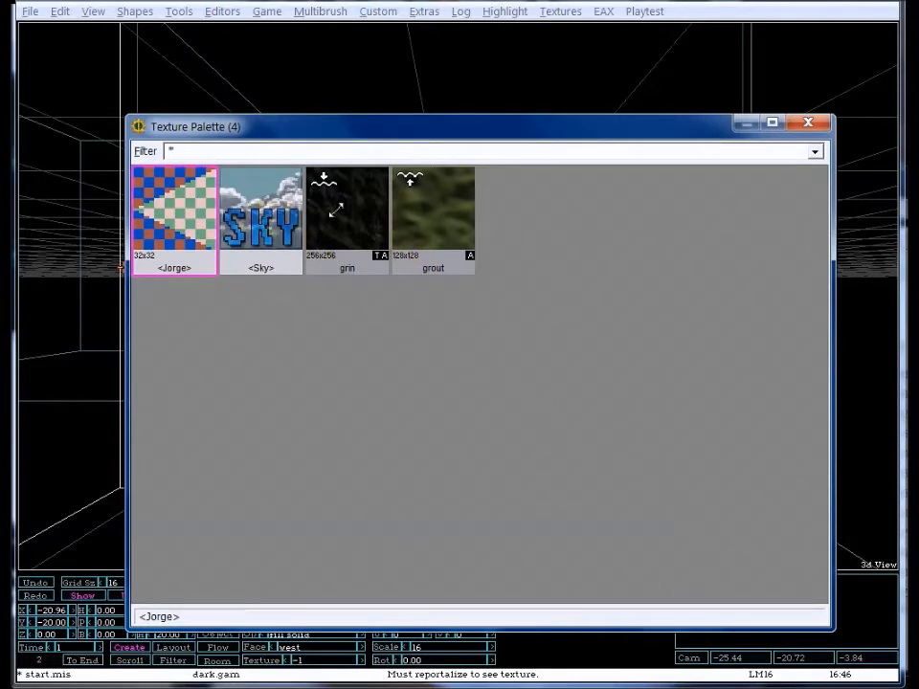
Look at the texture palette's filter presets, keep the * filter, and close the palette.
left_click(815, 151)
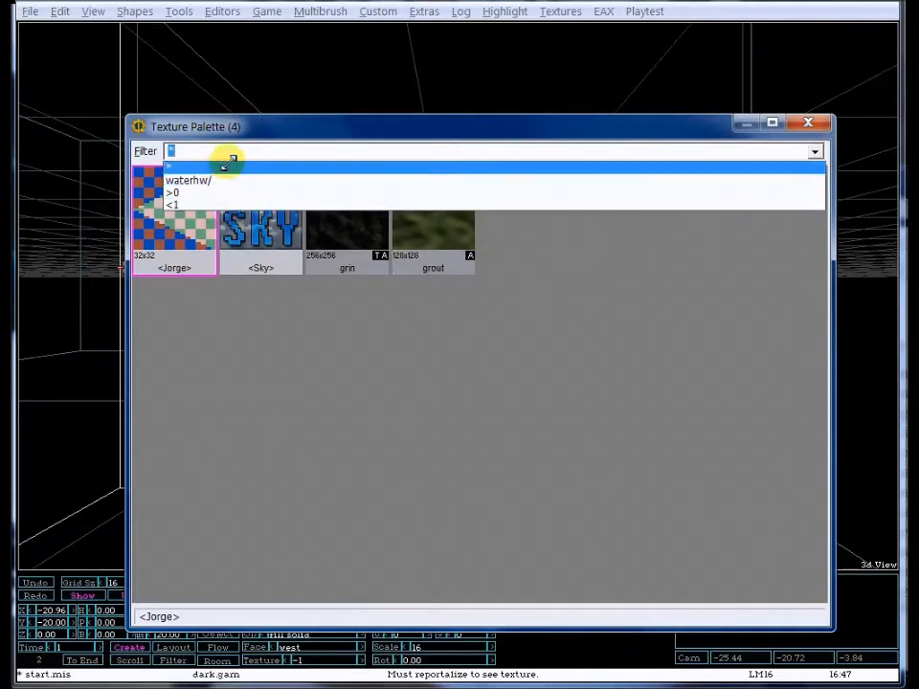
left_click(172, 167)
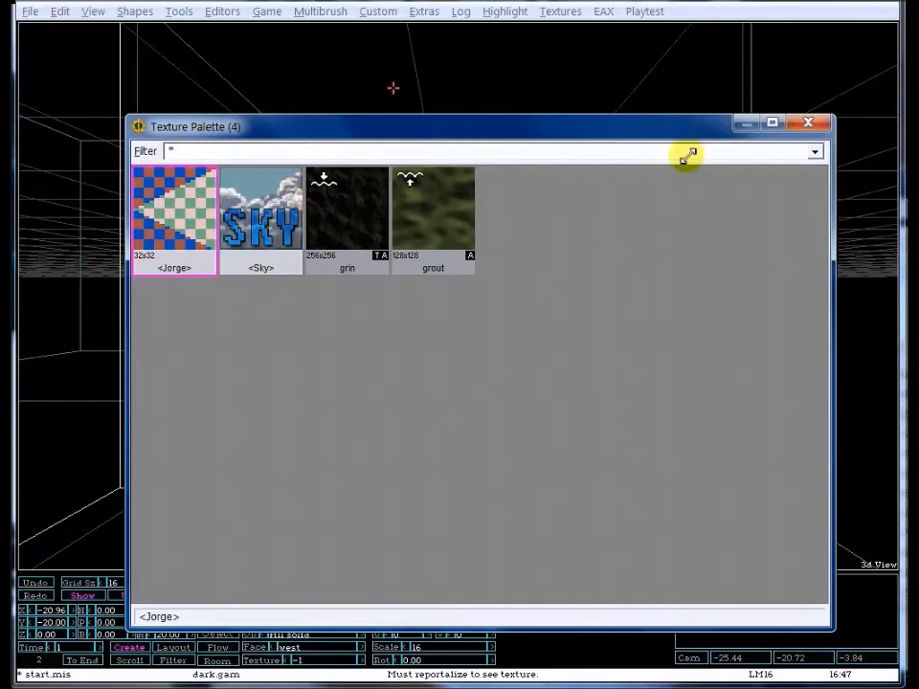
left_click(816, 151)
left_click(813, 150)
left_click(809, 123)
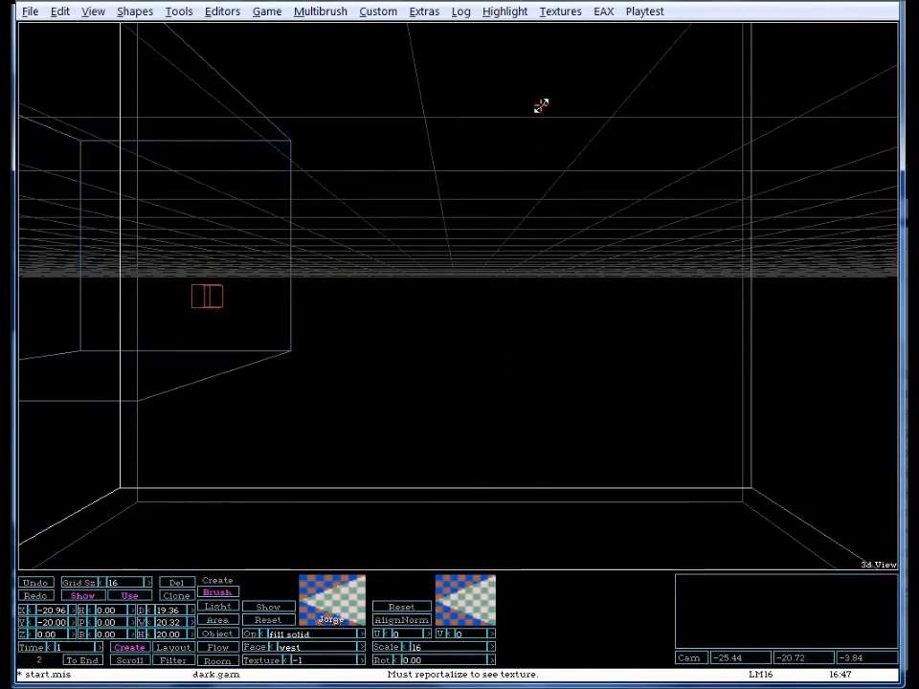
Load the core_1 texture family into the mission.
left_click(561, 17)
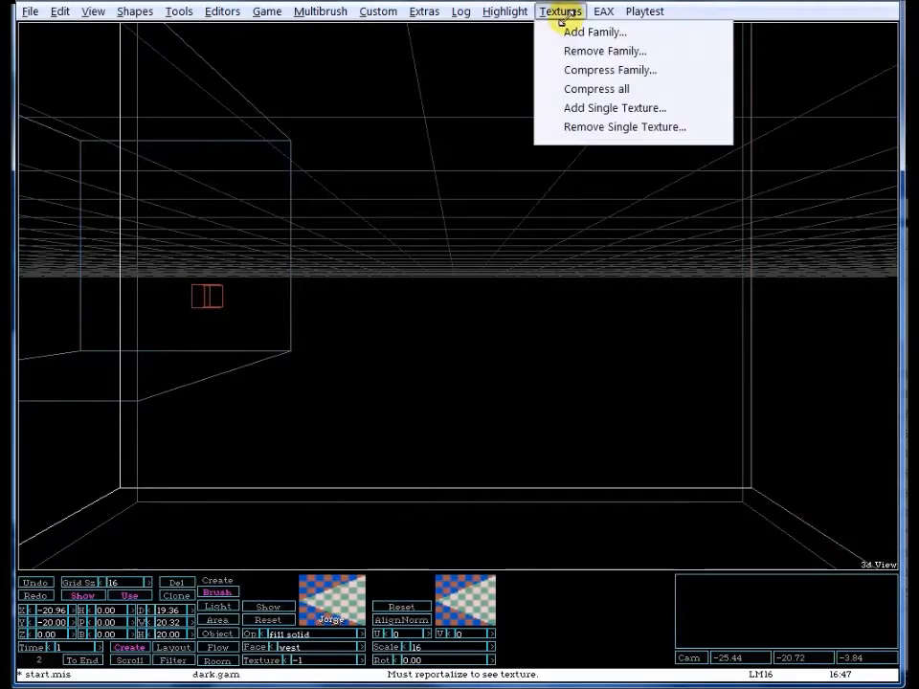
left_click(560, 32)
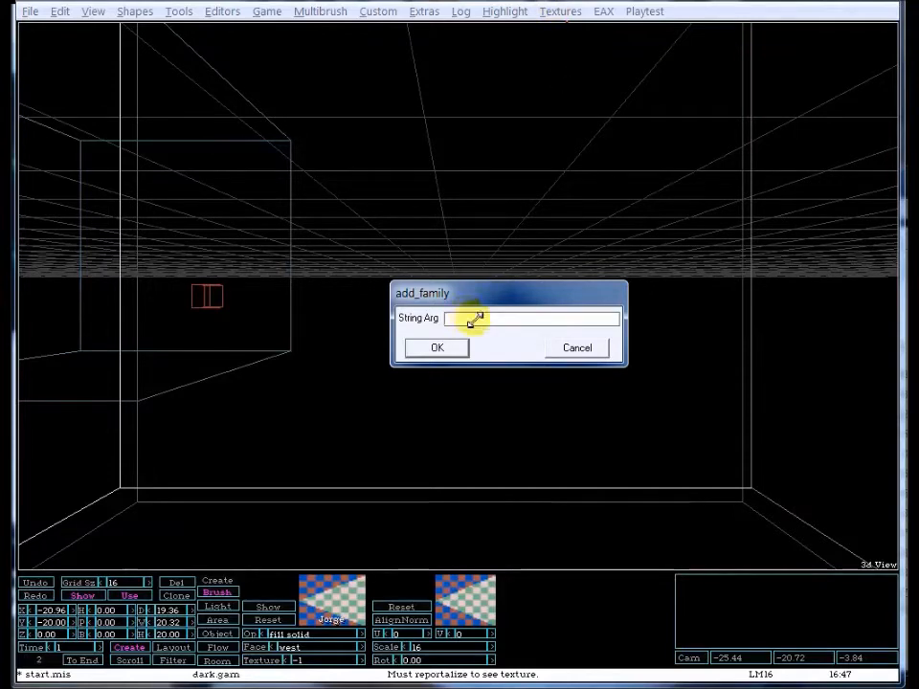
type("ore")
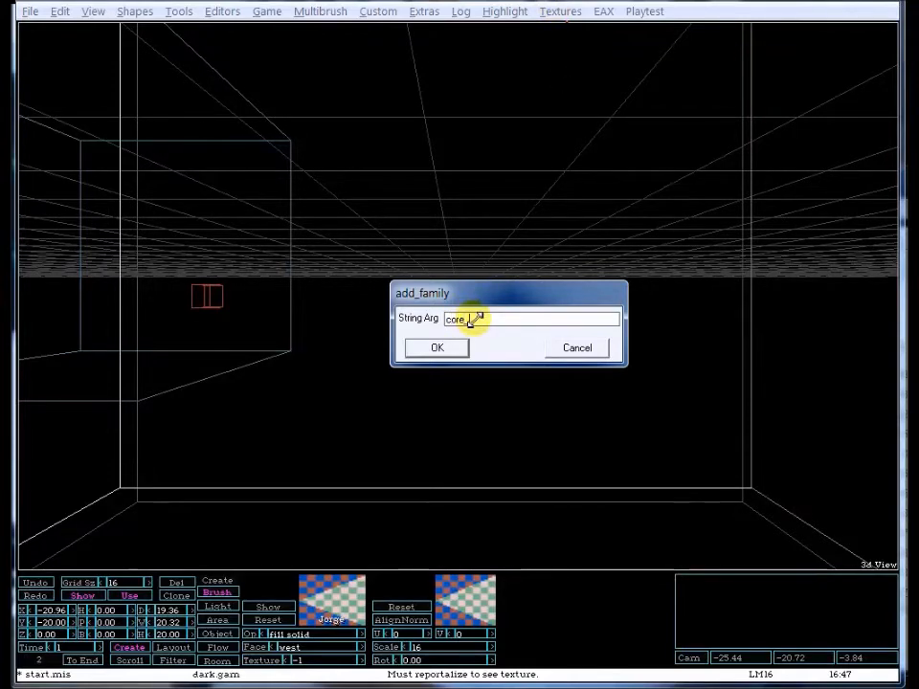
type("_1")
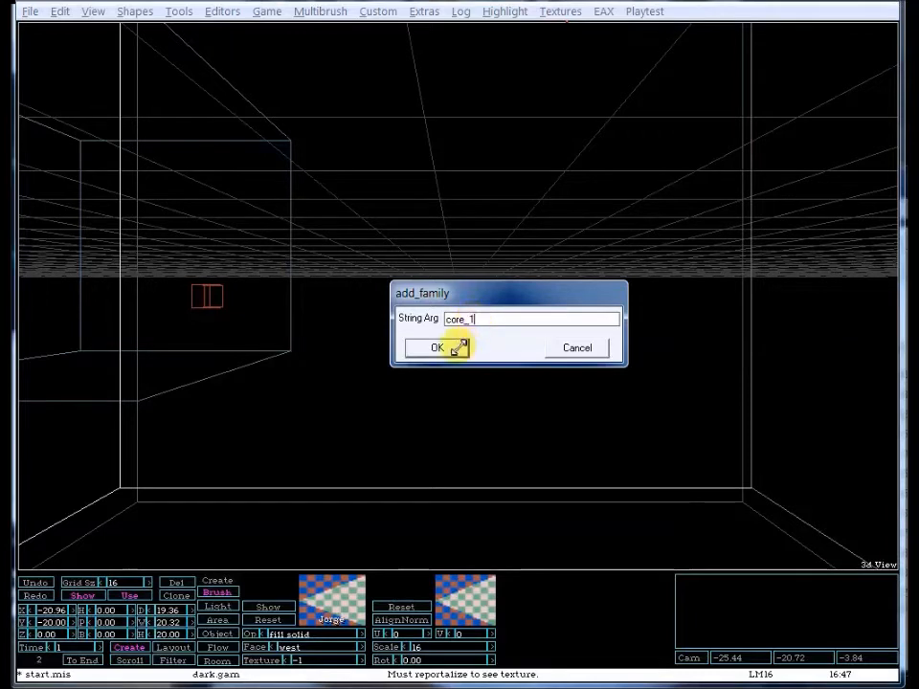
left_click(458, 347)
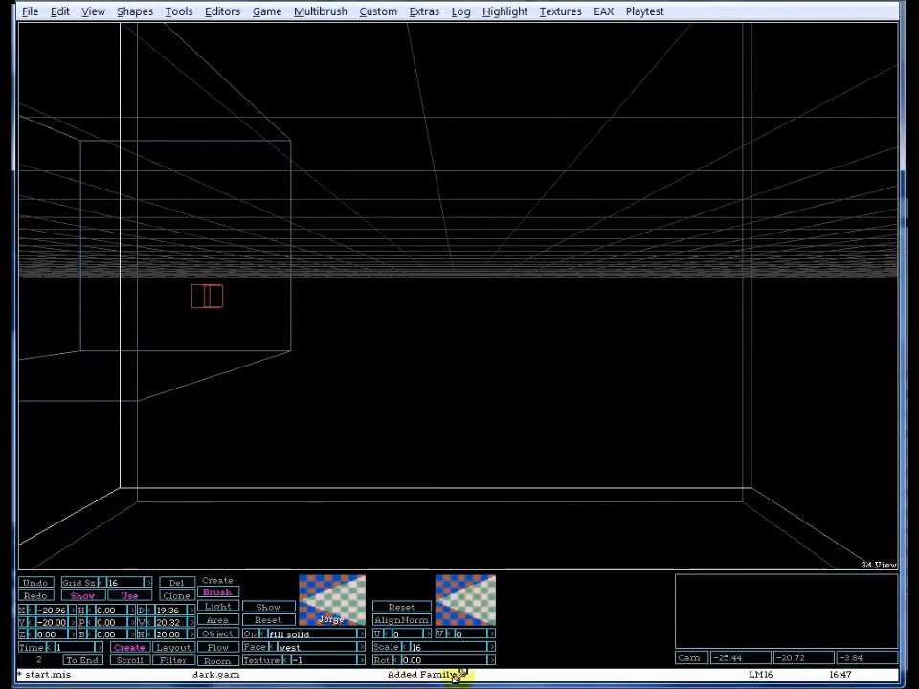
View the loaded textures in the texture palette, sort them by index and back by family, and close the palette.
key("v")
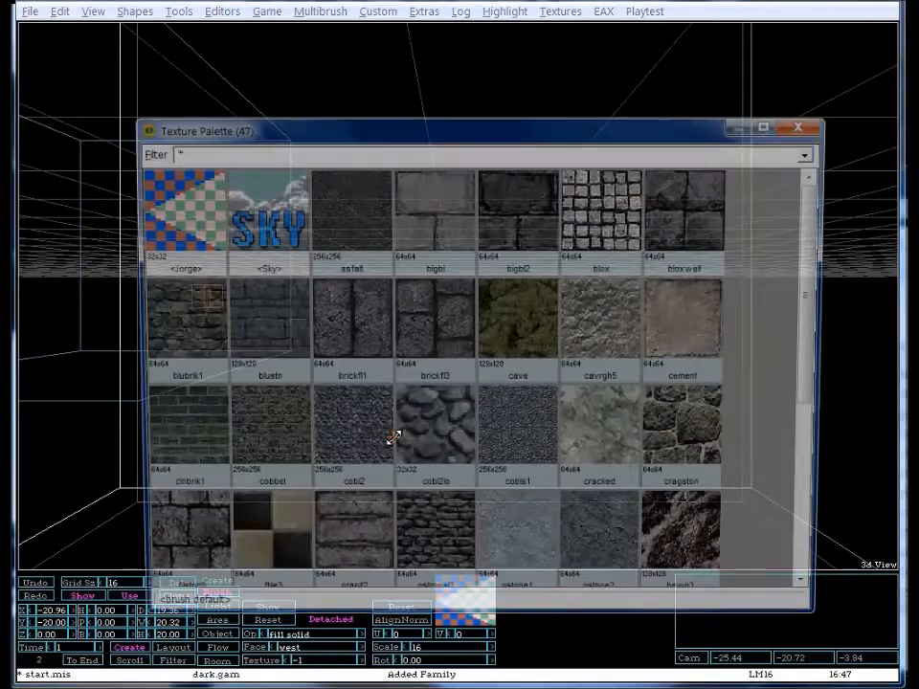
mouse_move(823, 240)
left_mouse_down()
mouse_move(826, 424)
mouse_move(827, 222)
left_mouse_up()
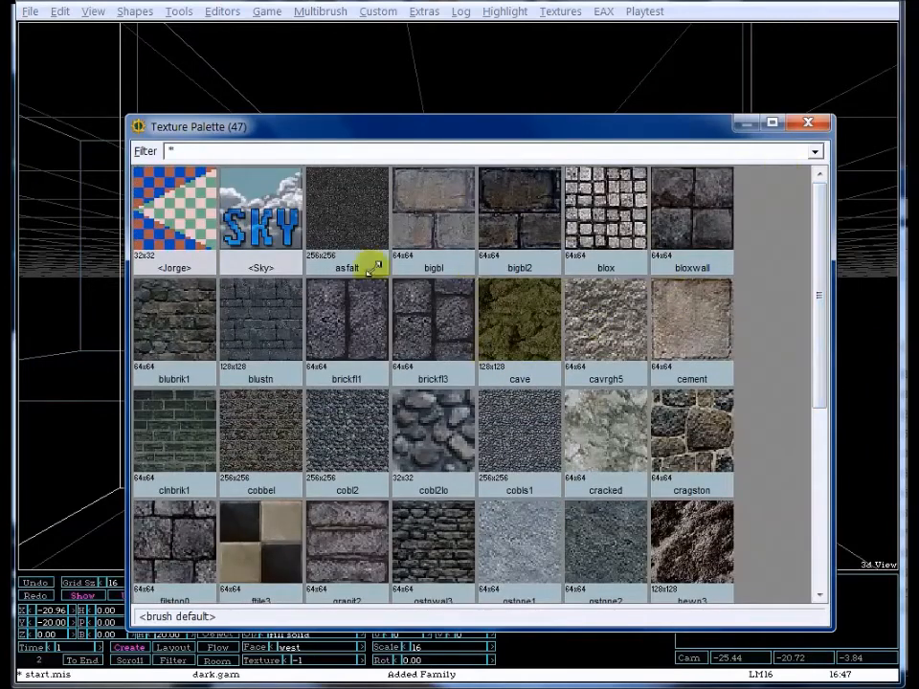
right_click(377, 212)
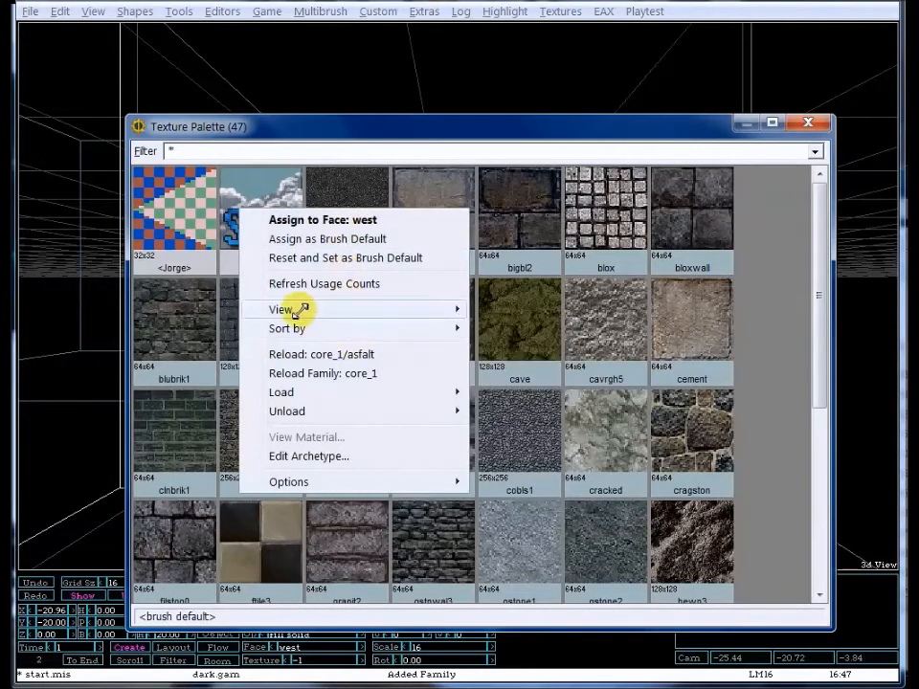
mouse_move(300, 309)
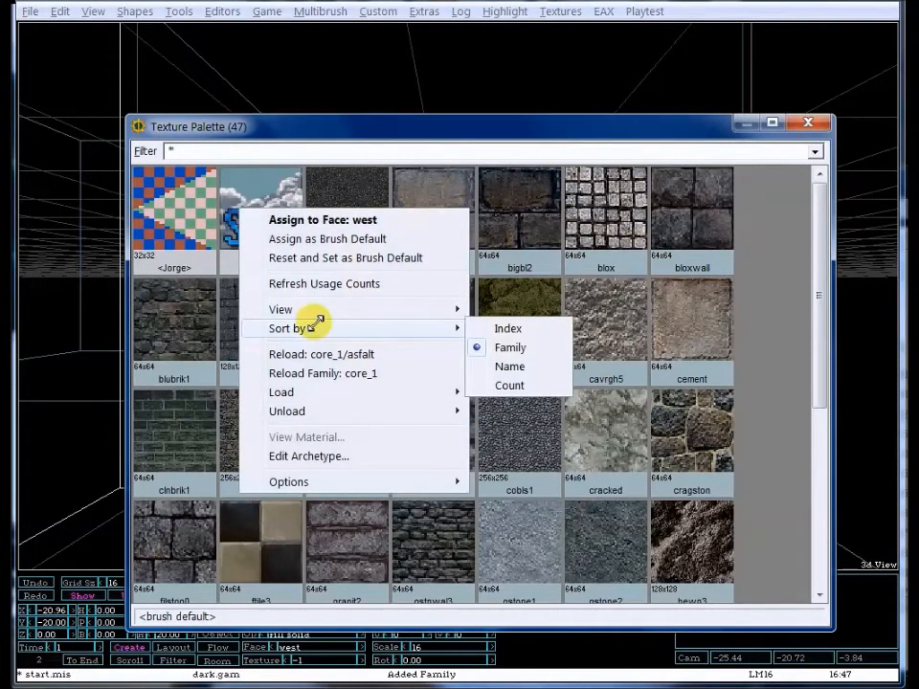
left_click(527, 328)
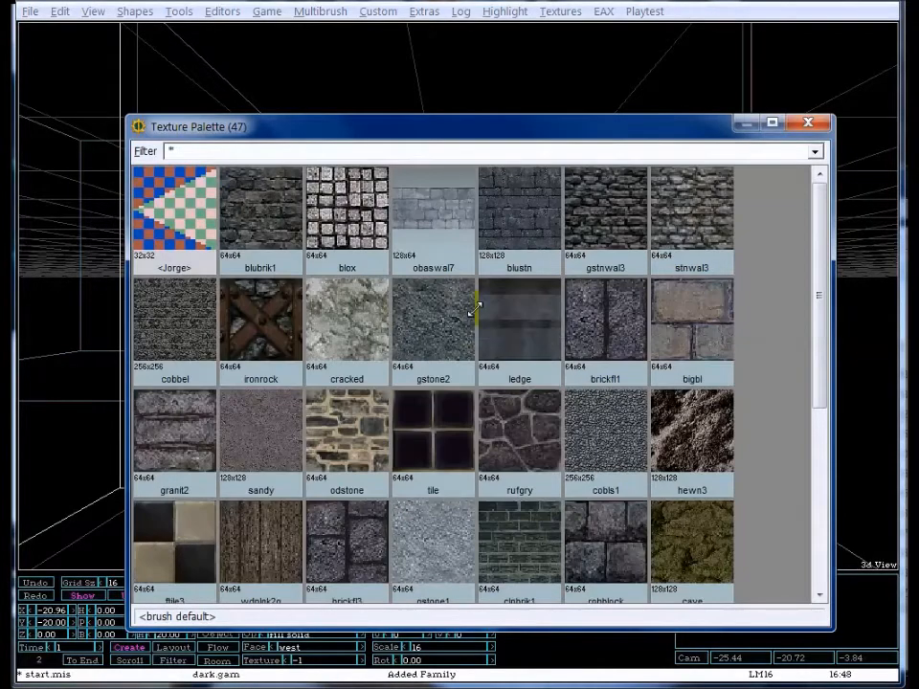
right_click(395, 237)
mouse_move(423, 363)
left_click(537, 376)
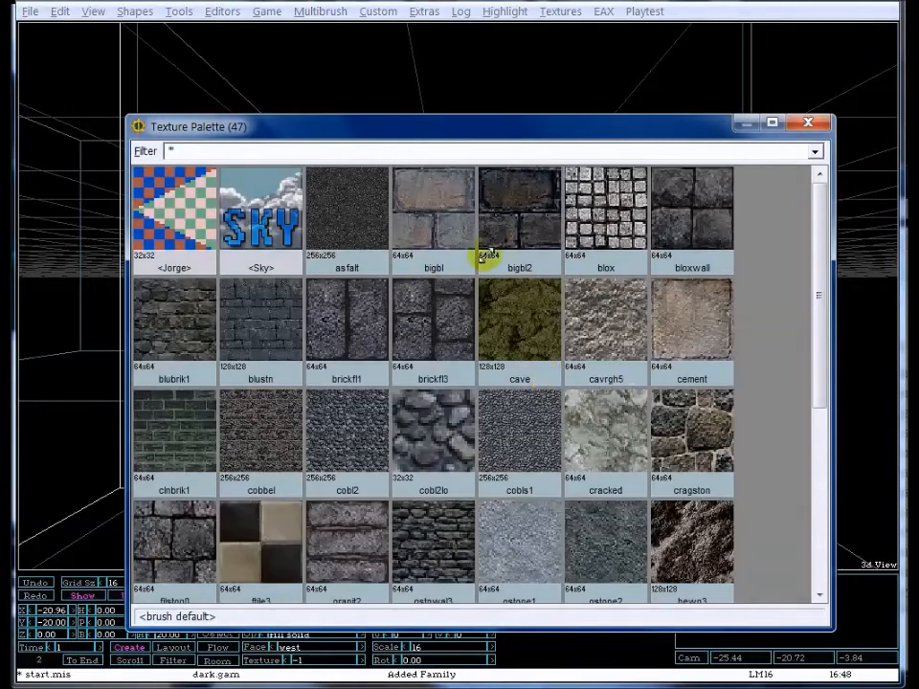
left_click(808, 122)
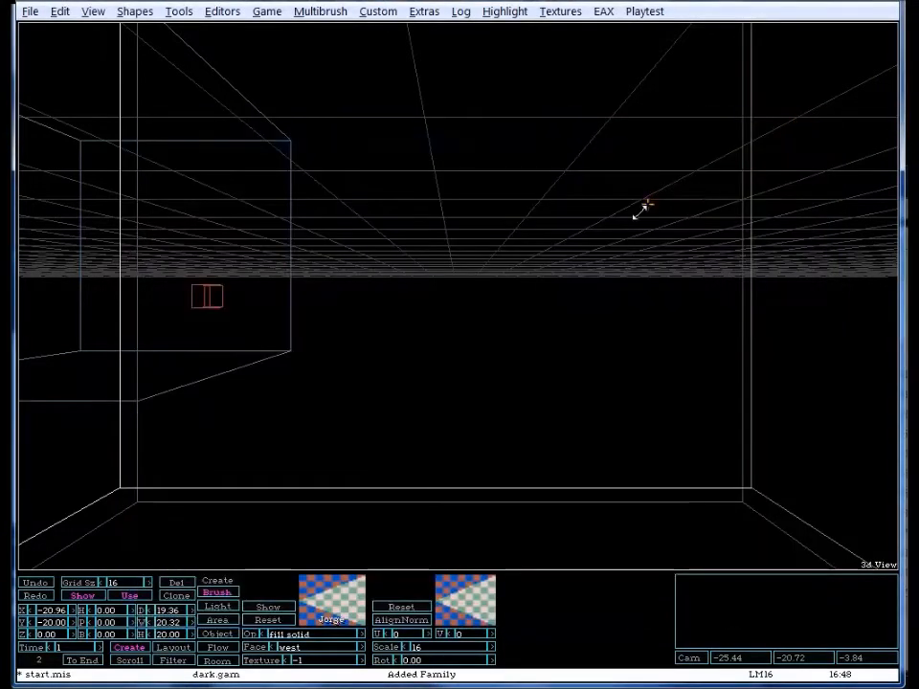
In the object hierarchy, choose the Haunt archetype under physical, Creature, Undead as the object to create.
left_click_drag(439, 443, 390, 353)
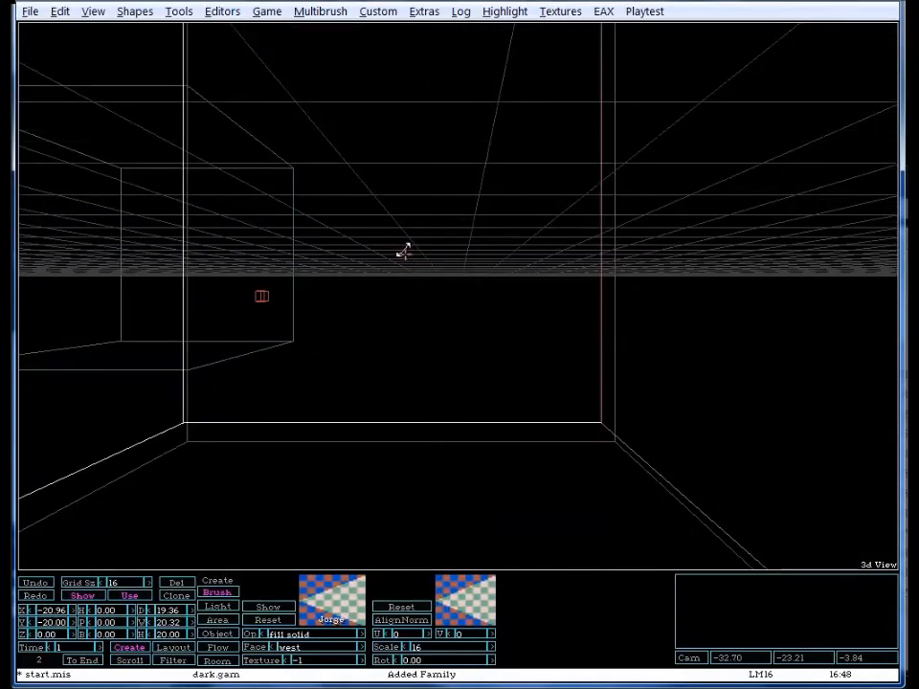
left_click_drag(410, 348, 503, 404)
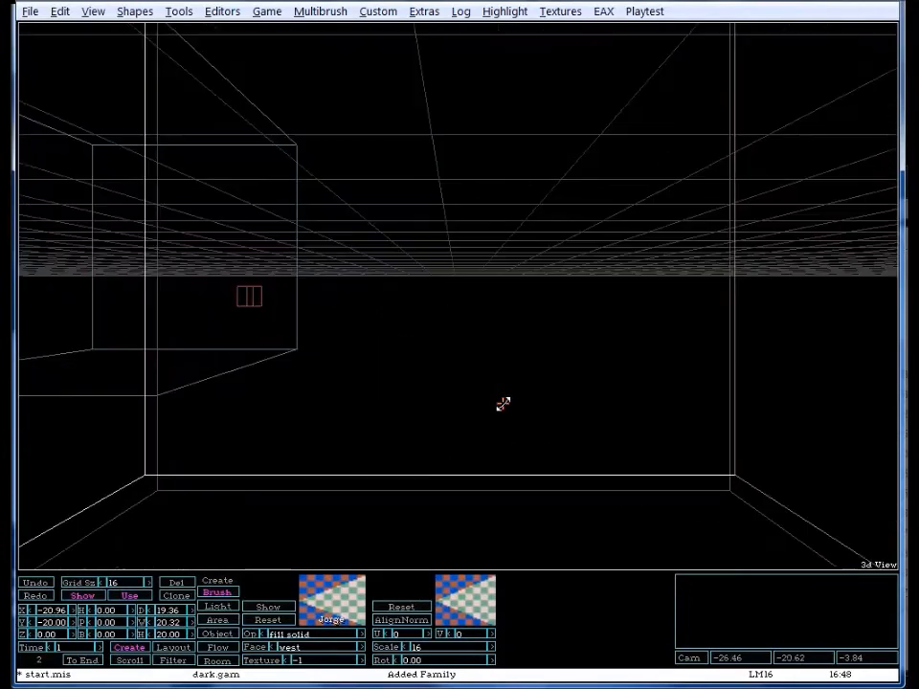
left_click(180, 11)
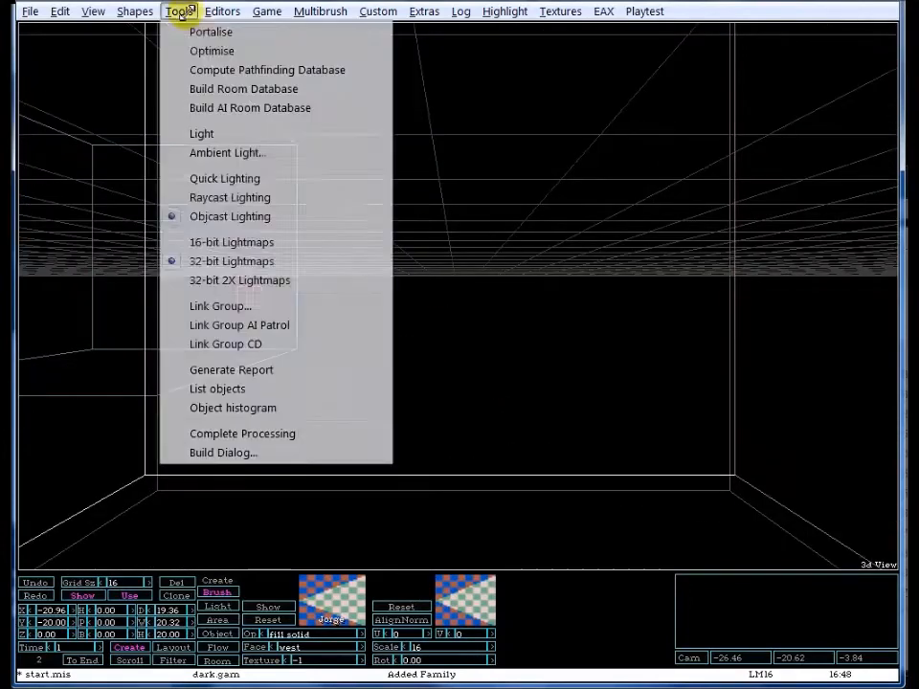
left_click(214, 11)
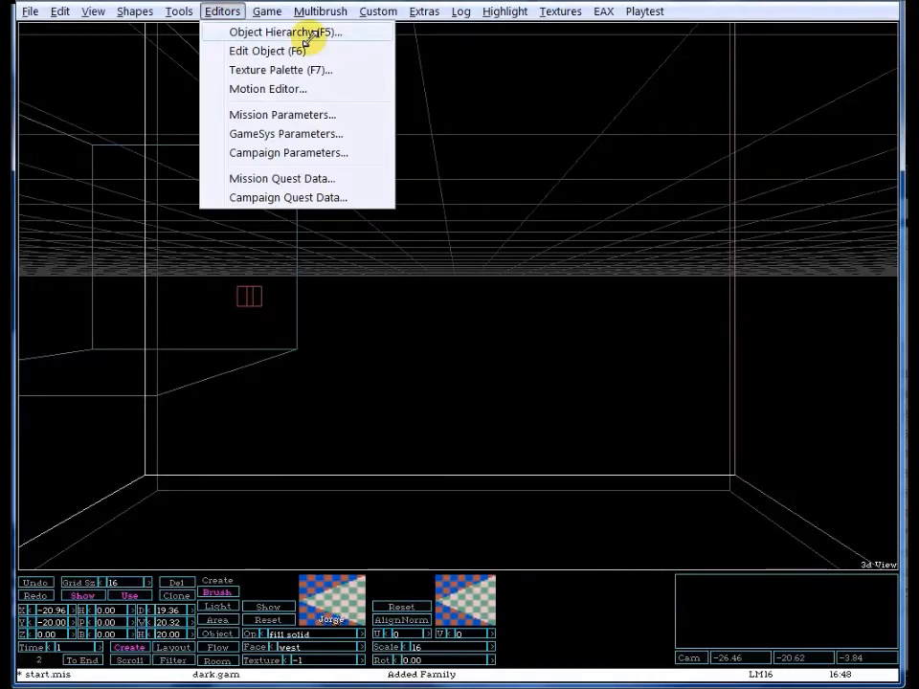
left_click(538, 462)
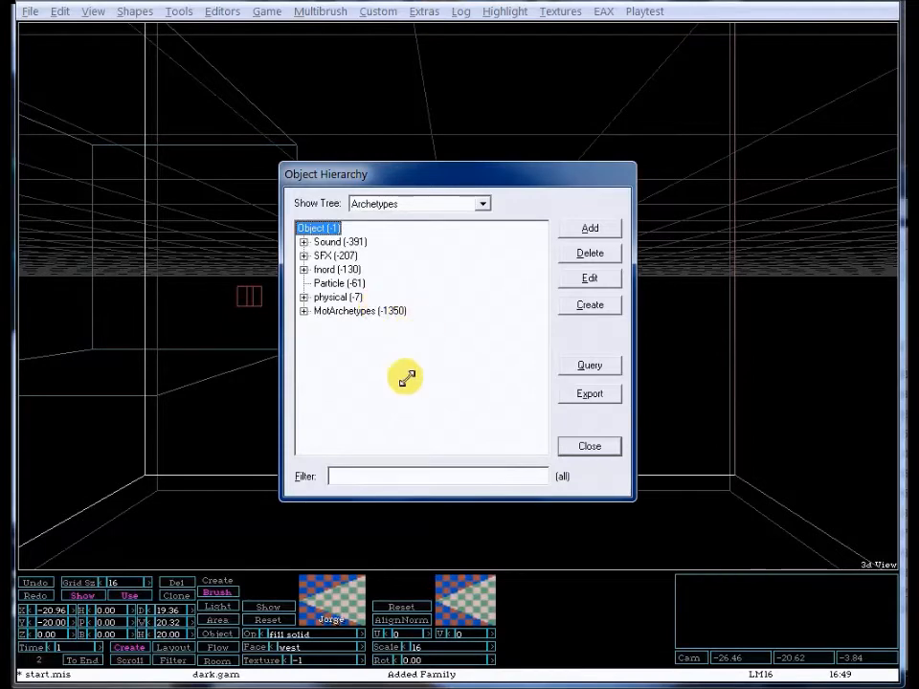
left_click(304, 296)
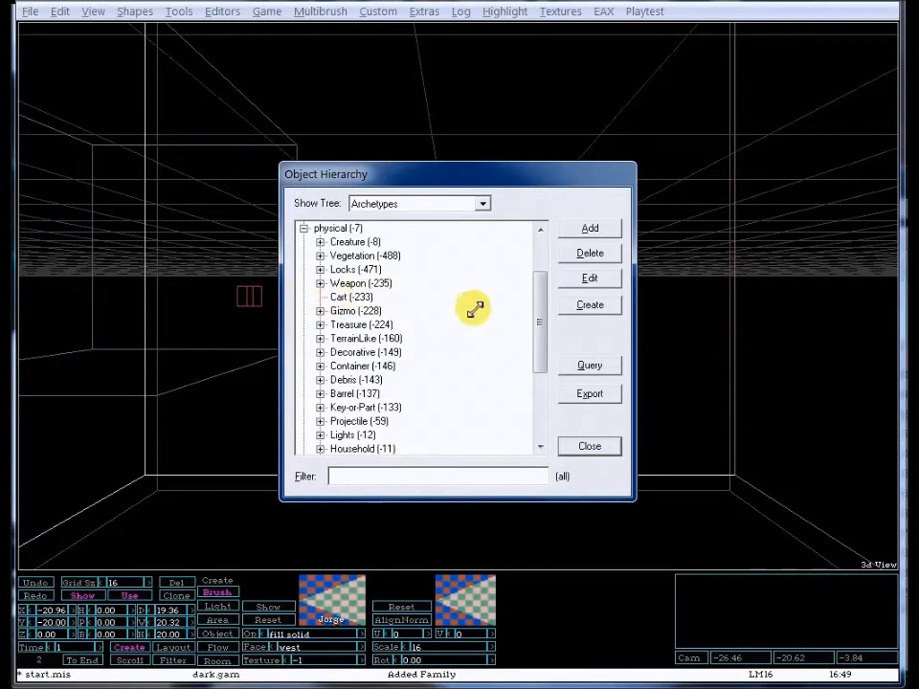
left_click(320, 242)
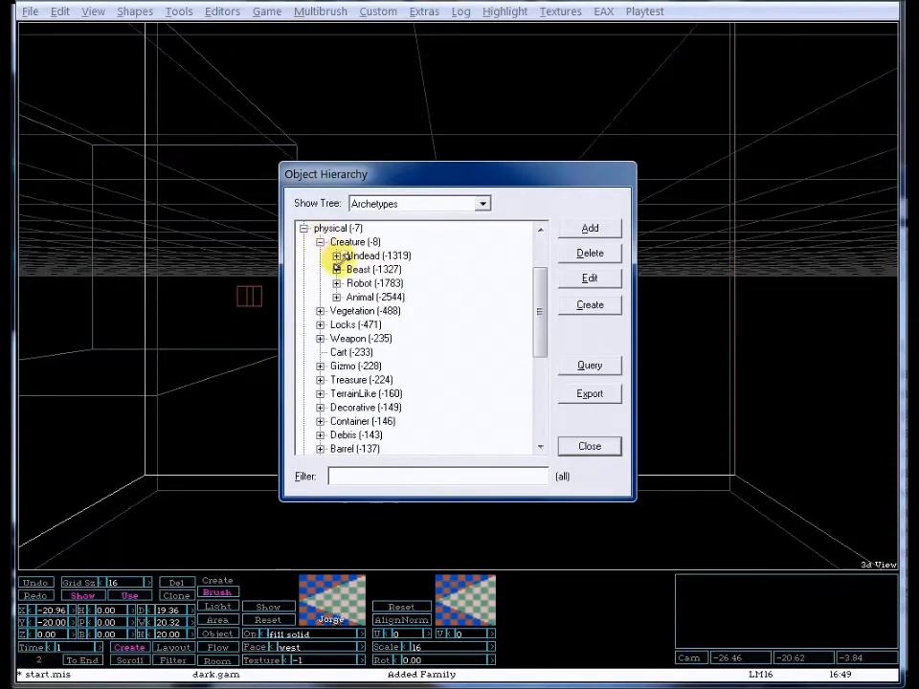
left_click(337, 256)
left_click(379, 269)
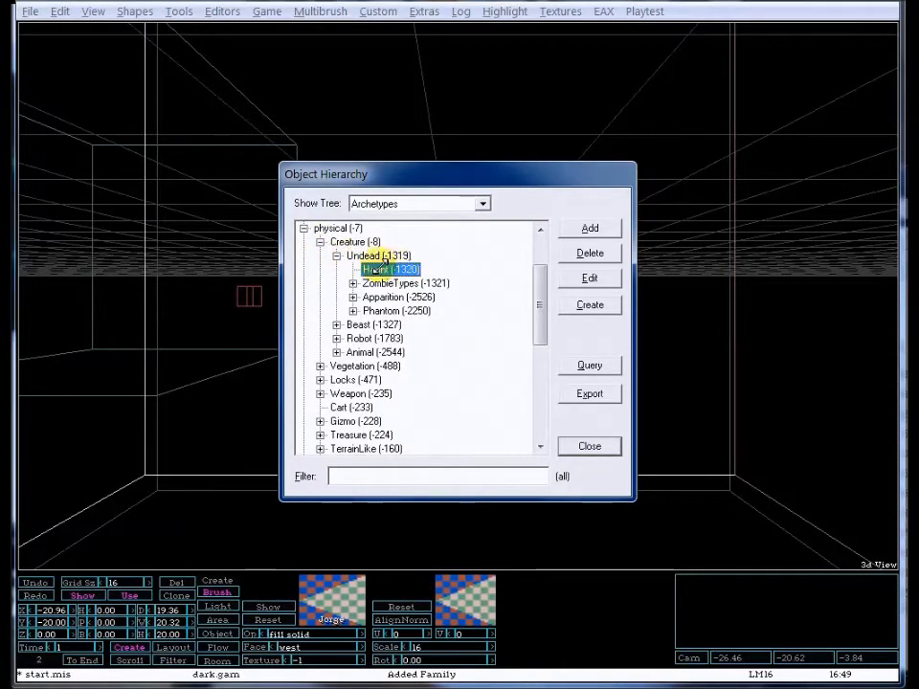
left_click(590, 306)
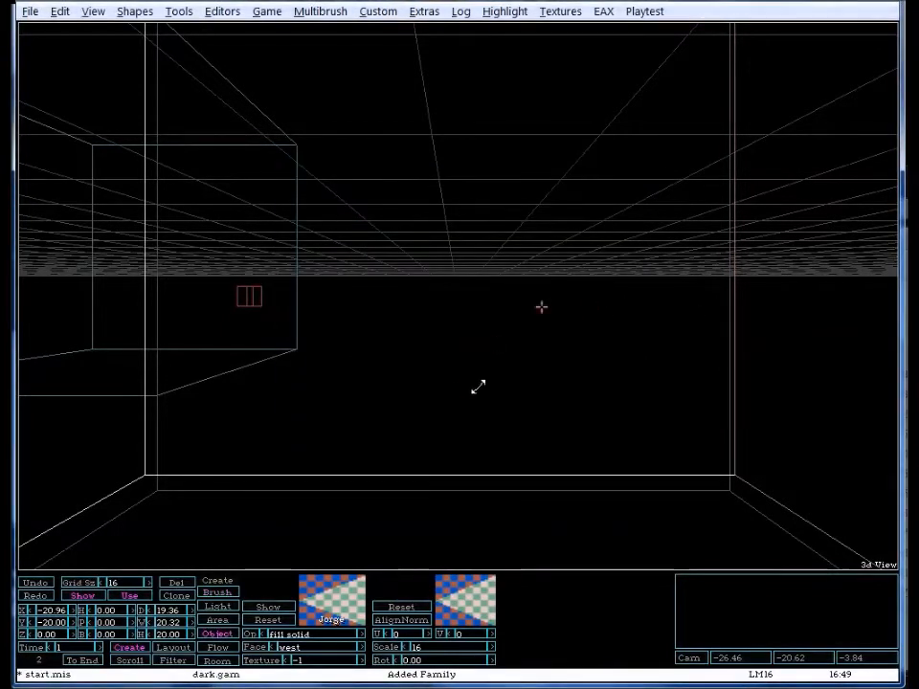
Un-solo the 3D view to restore all four views and draw a Haunt object inside the cube in the top view.
right_click(329, 185)
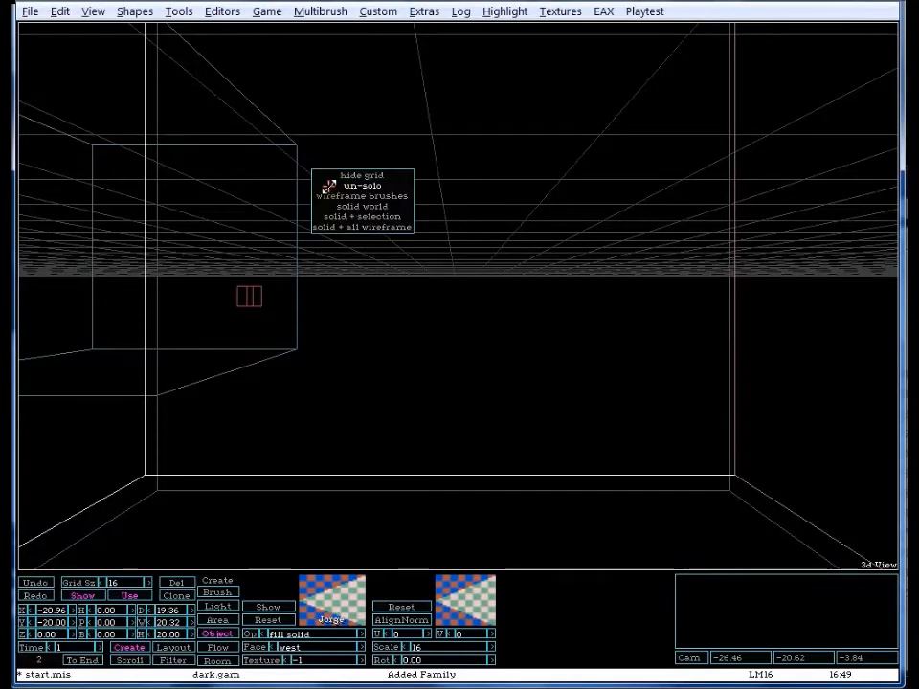
left_click(328, 186)
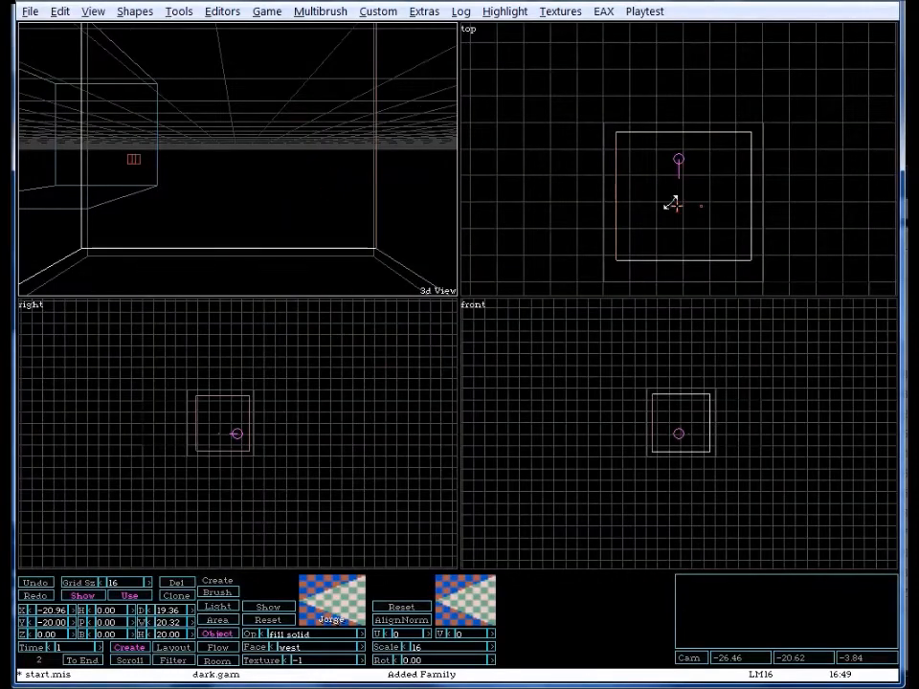
left_click(651, 175)
mouse_move(652, 175)
left_mouse_down()
mouse_move(714, 209)
mouse_move(697, 197)
left_mouse_up()
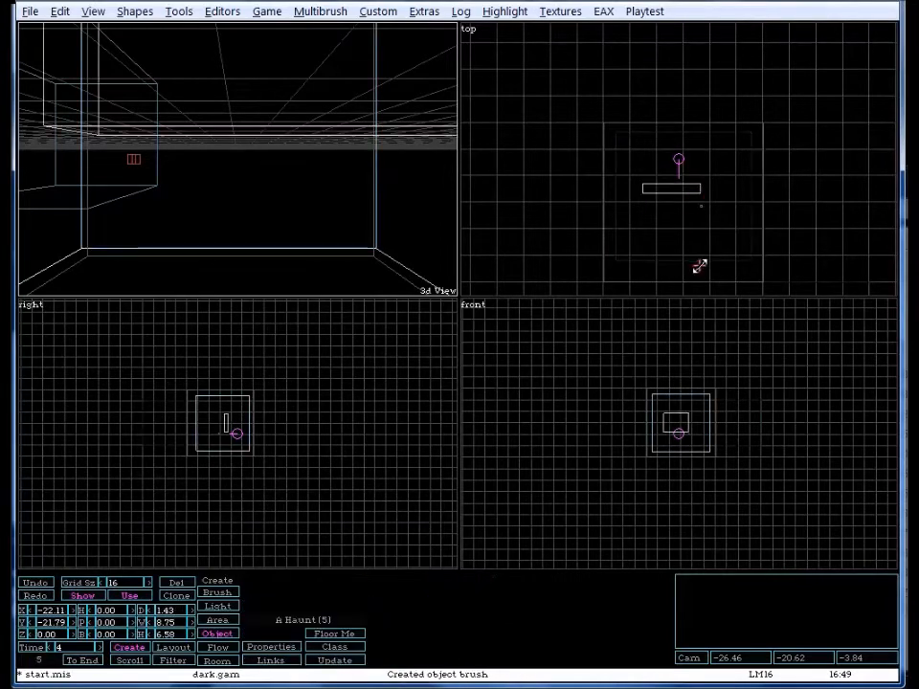
key("Right")
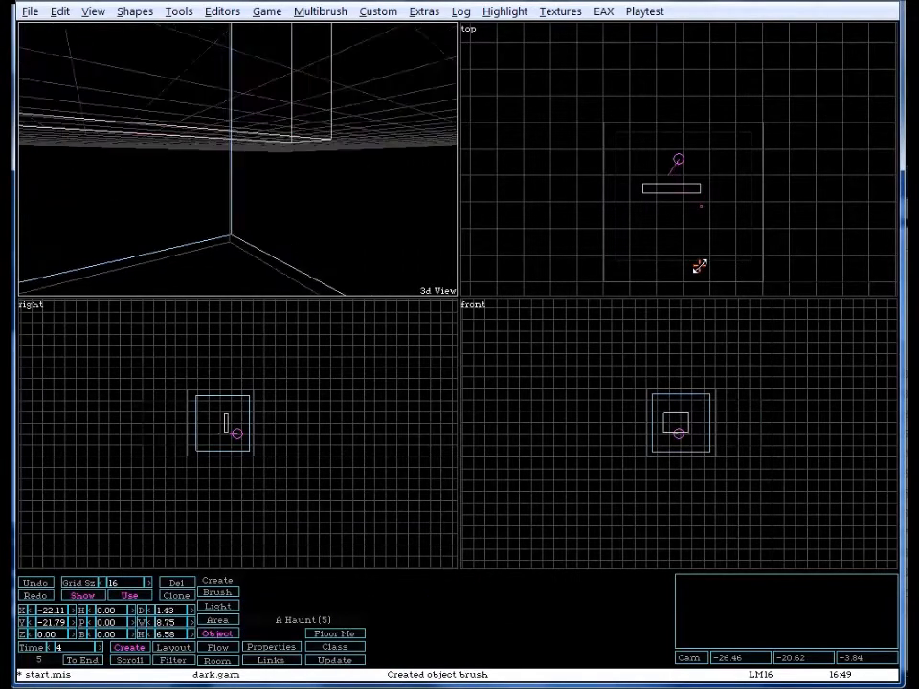
key("Left")
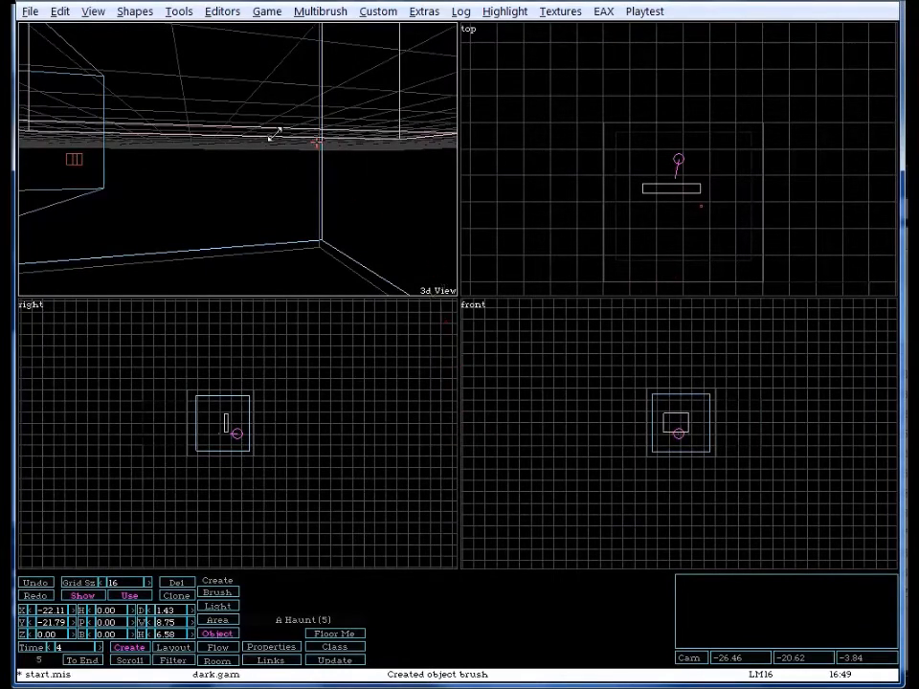
right_click(246, 113)
left_click(264, 159)
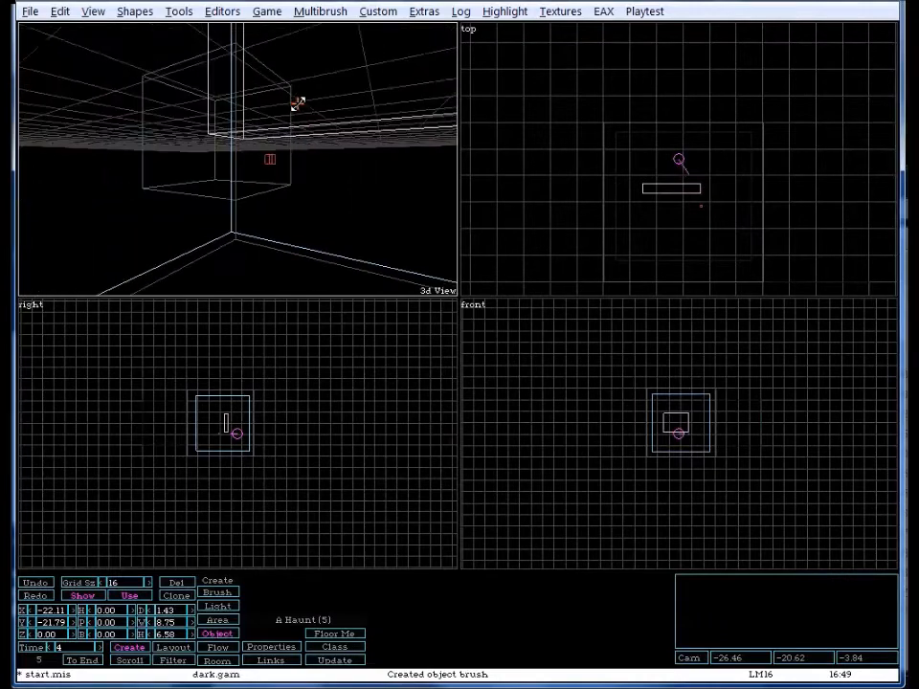
left_click_drag(298, 103, 298, 103)
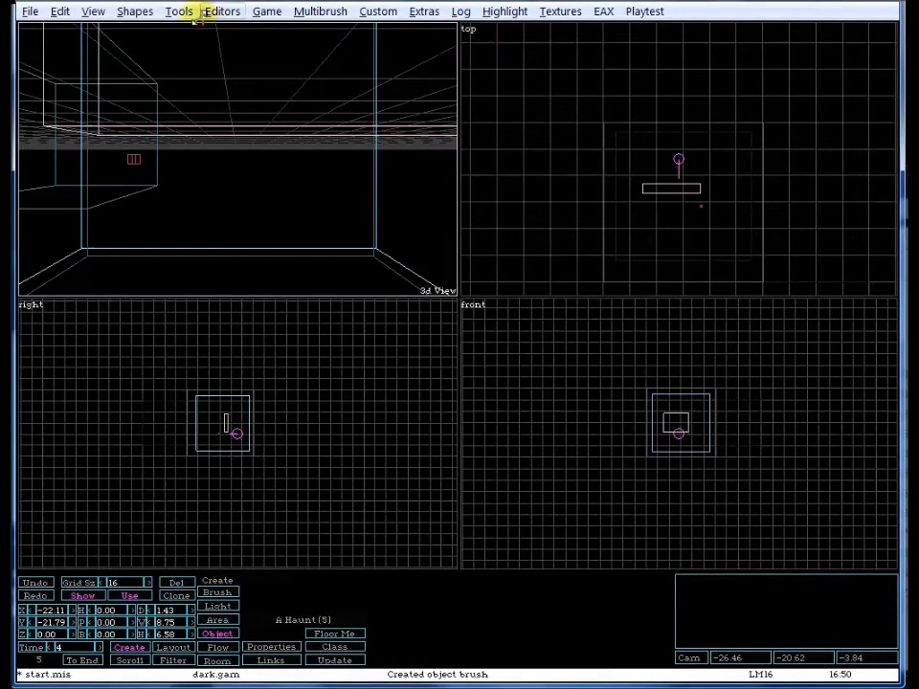
left_click(181, 11)
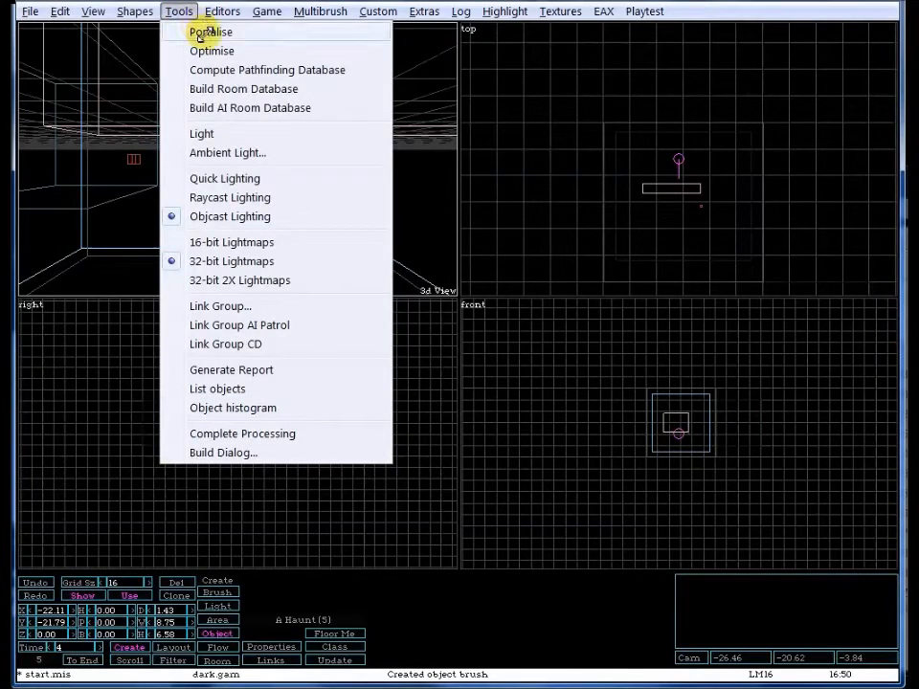
left_click(181, 11)
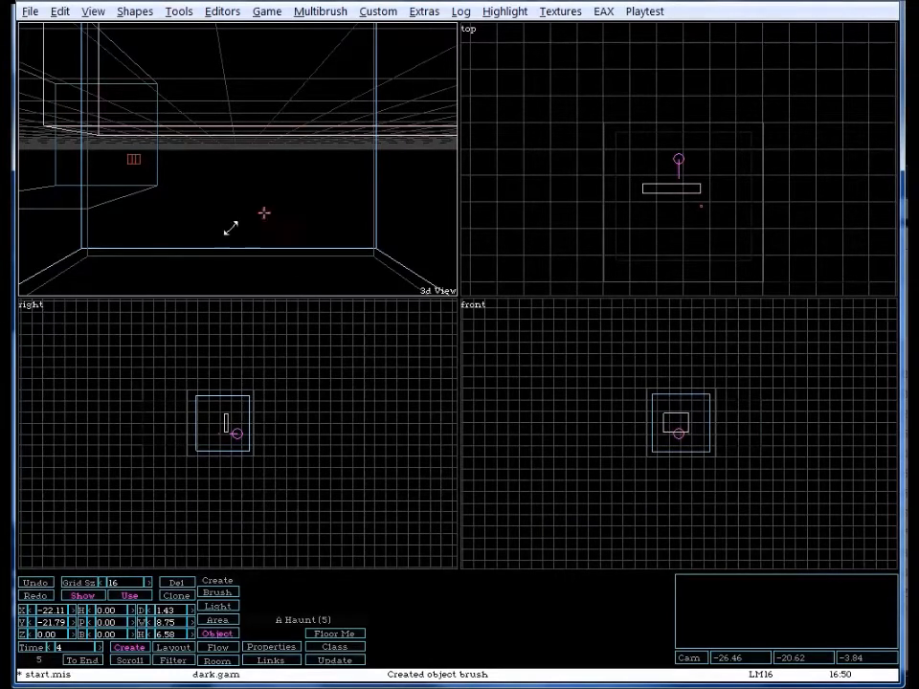
Select the Haunt object and lower it to Z -6.90 near the room's floor.
right_click(272, 173)
left_click(285, 177)
left_click(702, 203)
left_click(650, 189)
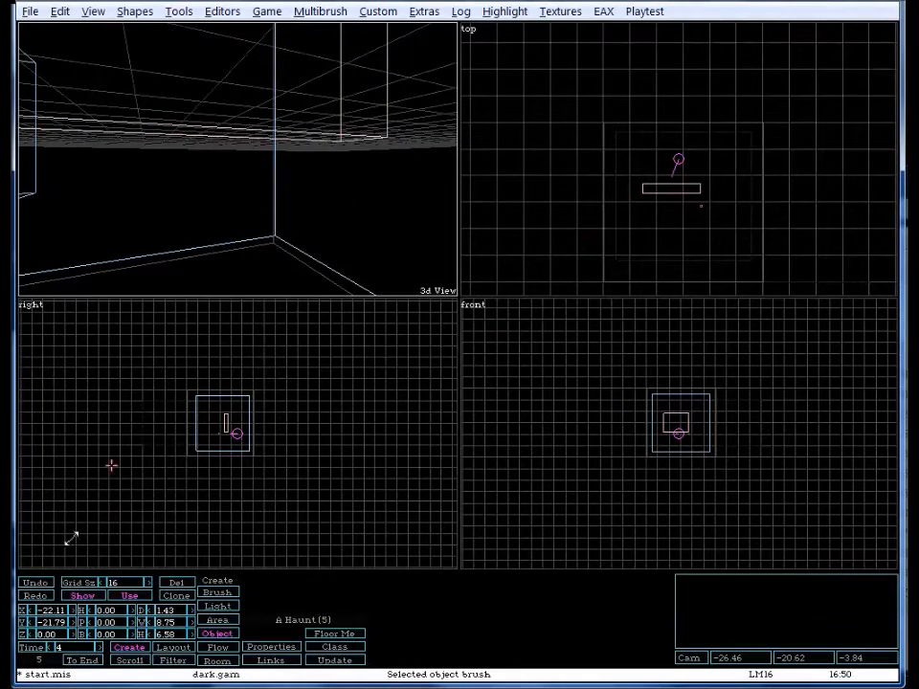
left_click_drag(24, 634, 458, 352)
Fly the camera back and around the room to examine the lowered Haunt object in the 3D view.
key("v")
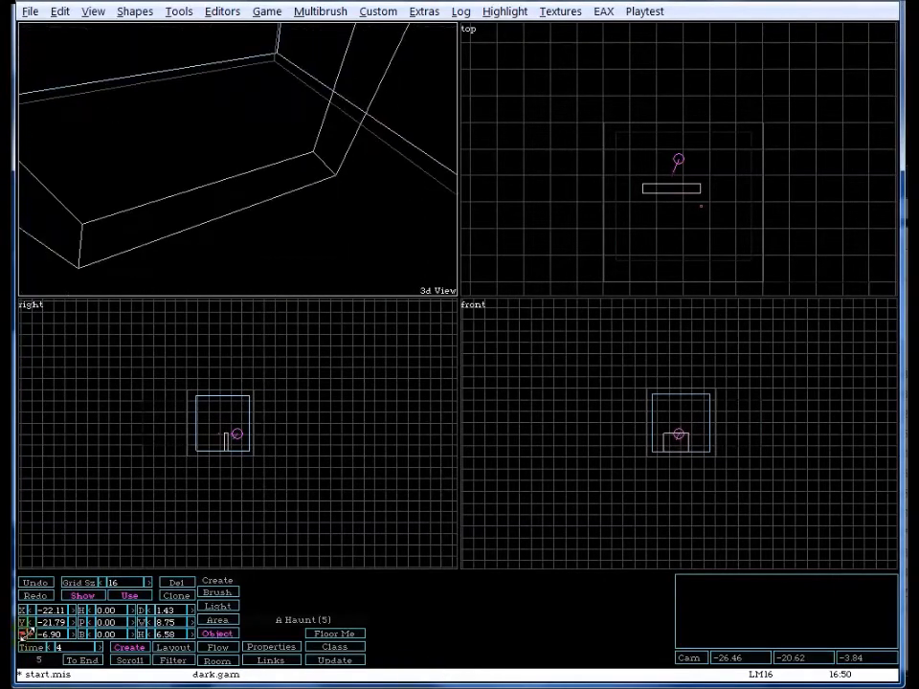
key("w")
key("w")
key("w")
key("w")
key("w")
key("r")
key("r")
key("x")
key("x")
key("x")
key("x")
key("x")
key("x")
key("x")
key("w")
key("w")
key("w")
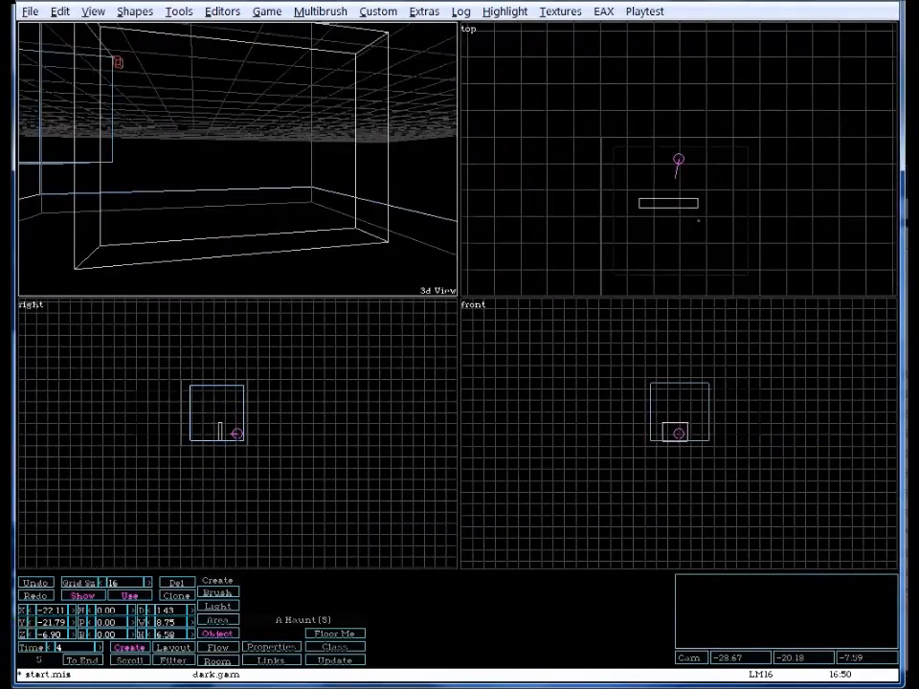
Move the Haunt object along X to -26.31 and view it from the opposite side of the room.
left_click_drag(24, 607, 459, 352)
key("d")
key("d")
key("d")
key("d")
key("d")
key("d")
key("d")
key("d")
key("x")
key("x")
key("x")
key("x")
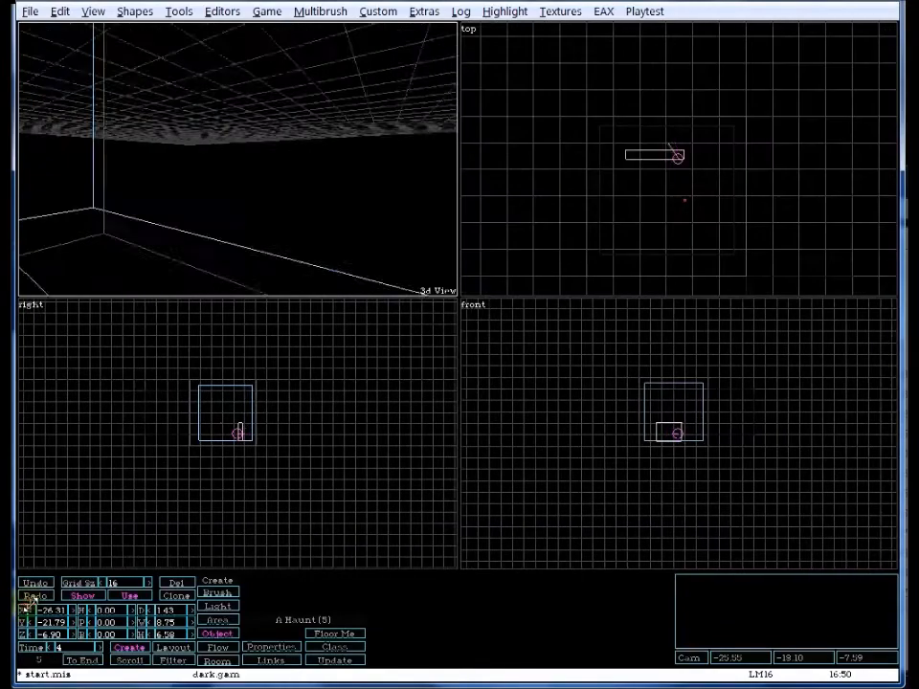
key("d")
key("d")
key("d")
key("d")
key("x")
key("x")
key("x")
key("x")
key("x")
key("a")
key("a")
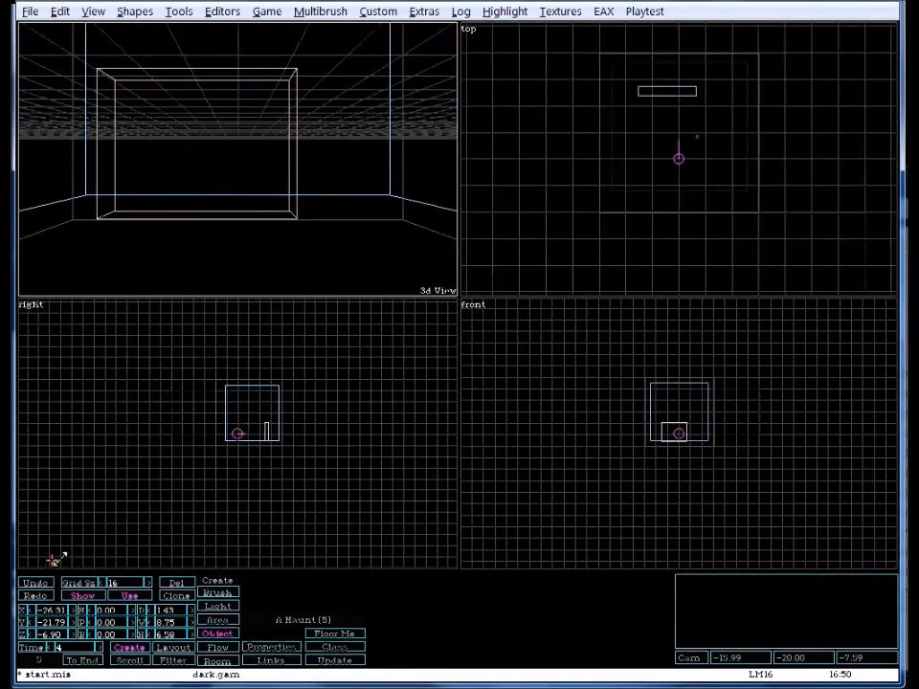
Switch to 32-bit lightmaps and portalise the mission.
left_click(179, 11)
left_click(201, 29)
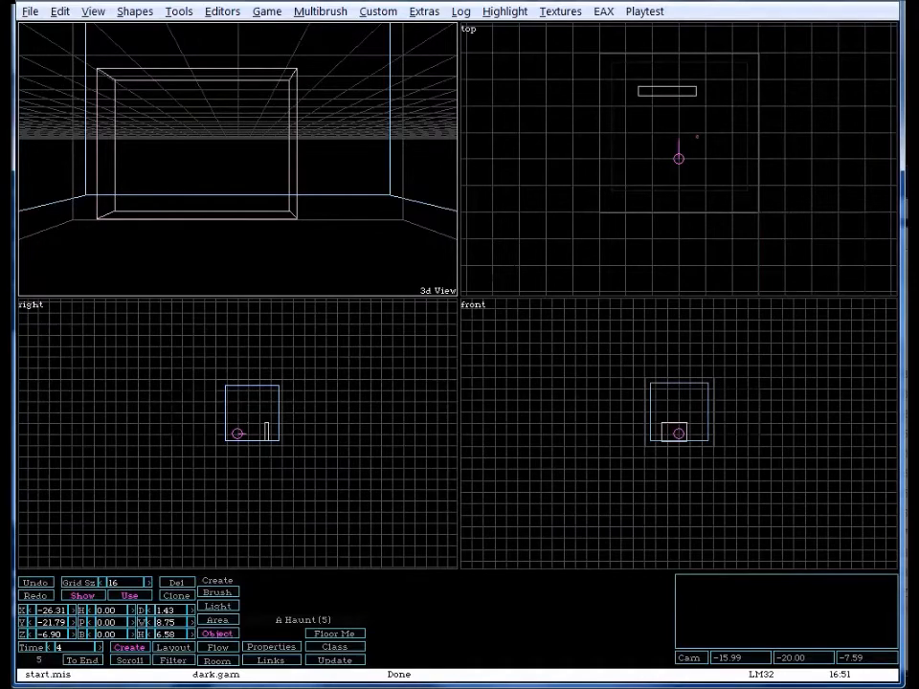
Read through the portalization and lighting messages in the MONO log window, then minimise it.
left_click_drag(113, 61, 140, 135)
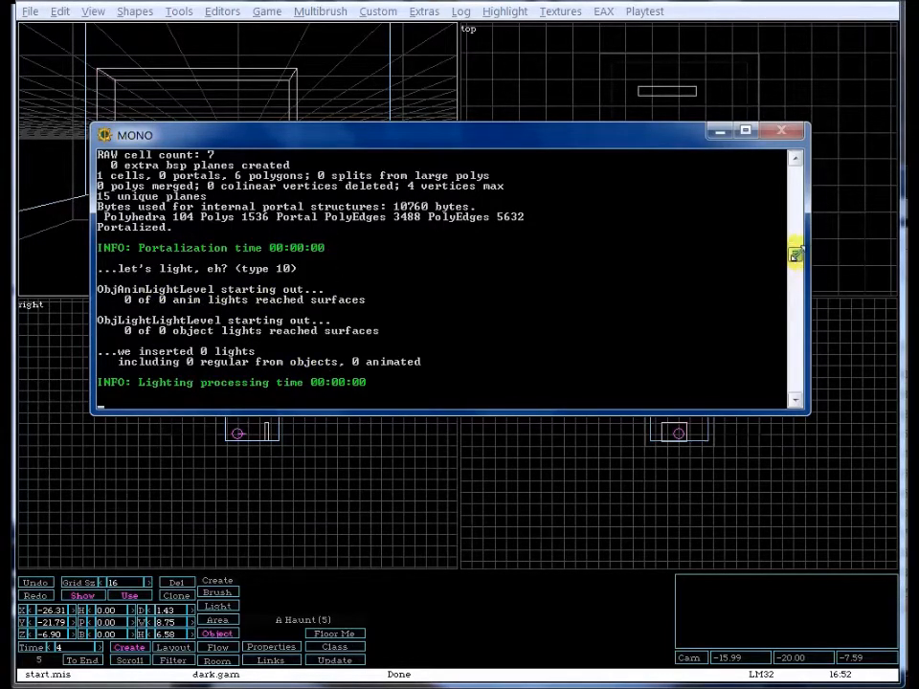
left_click_drag(795, 253, 800, 169)
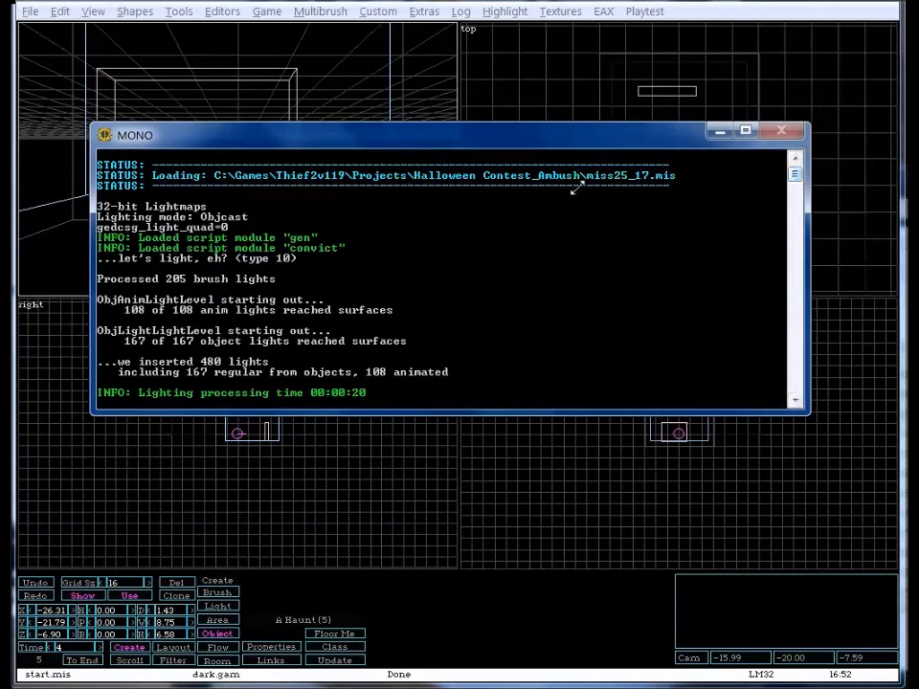
left_click_drag(795, 173, 797, 253)
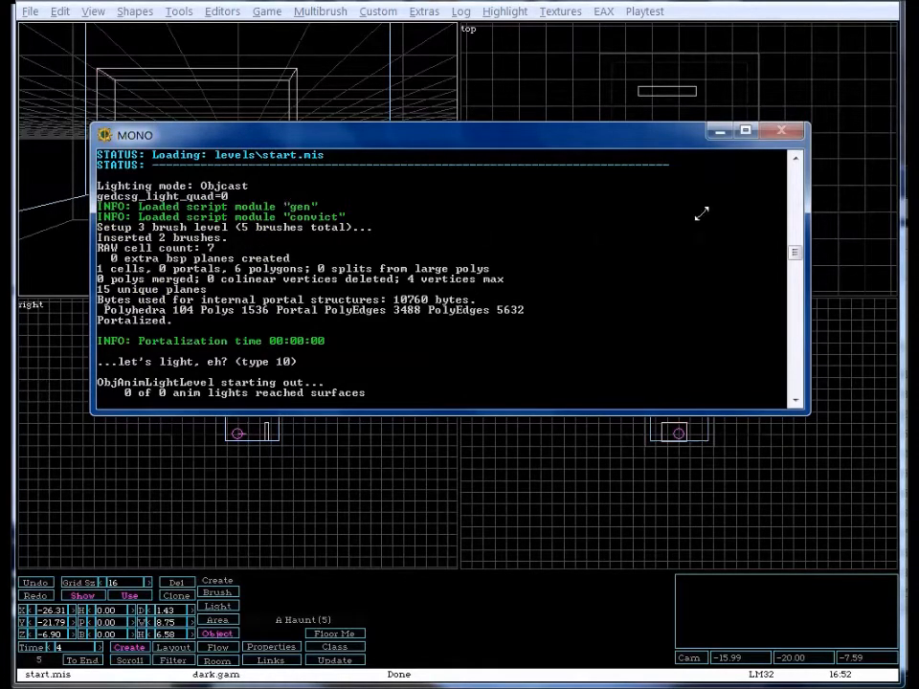
left_click_drag(795, 251, 593, 187)
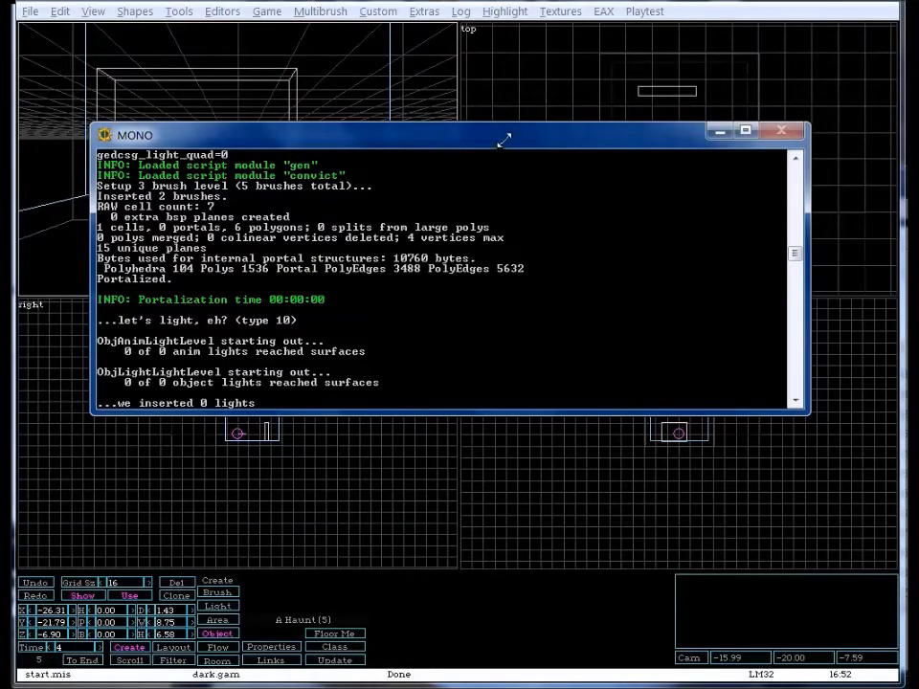
left_click_drag(561, 140, 287, 80)
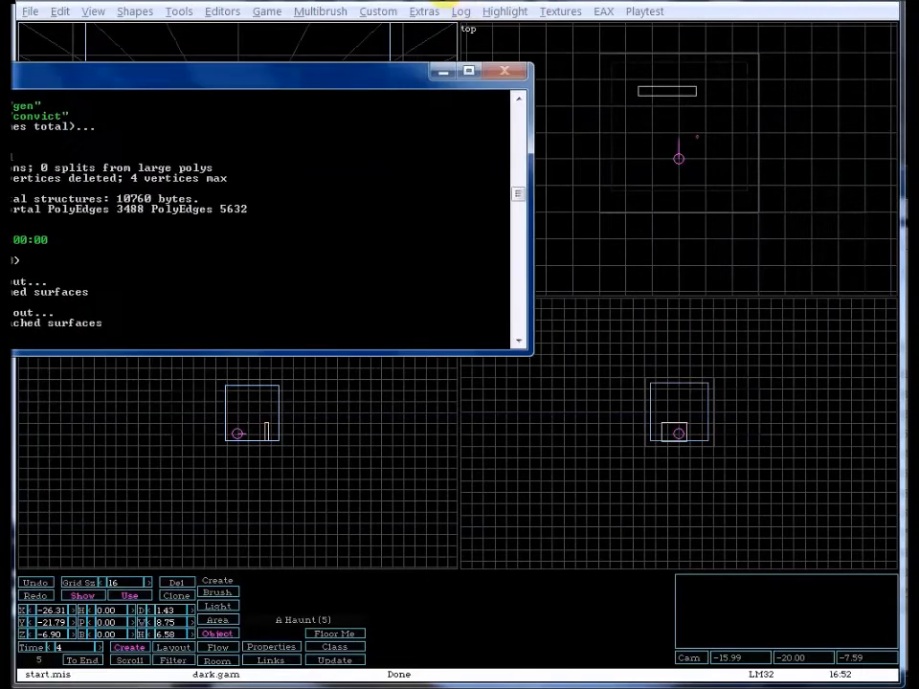
left_click(443, 71)
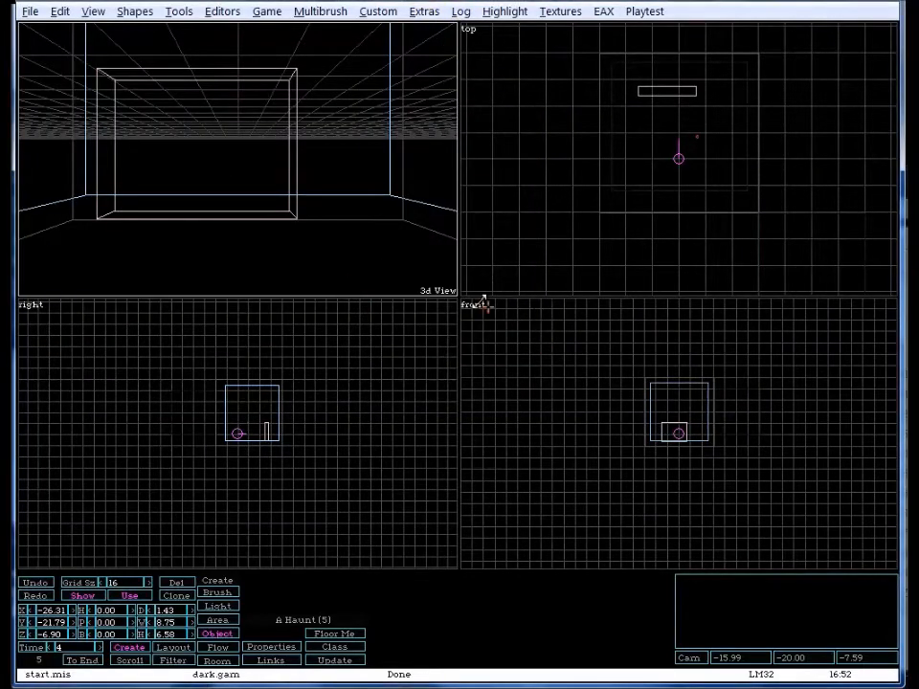
Set the 3D view's display mode to solid + selection.
right_click(234, 117)
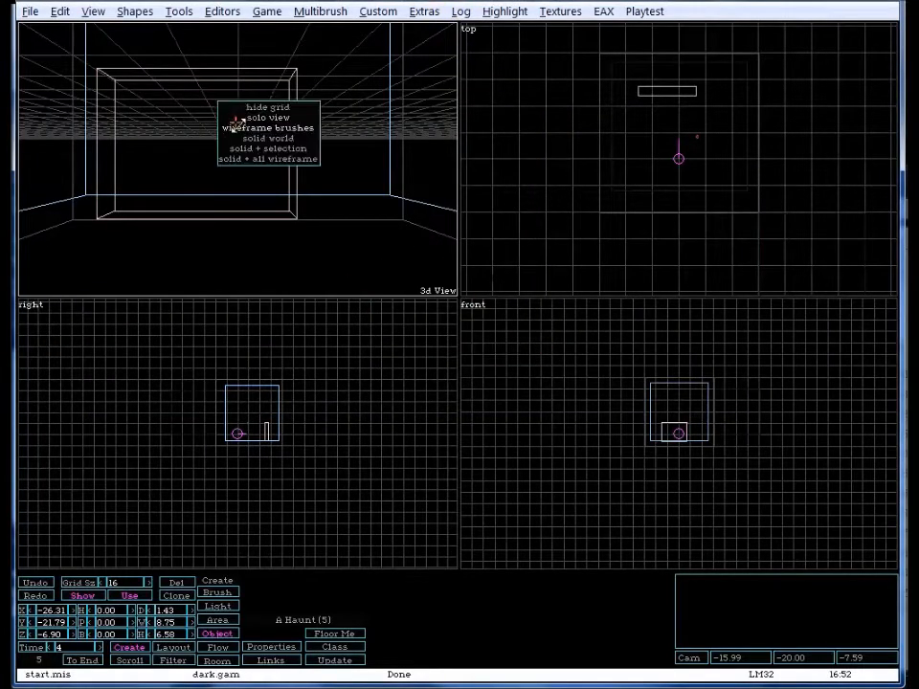
left_click(285, 148)
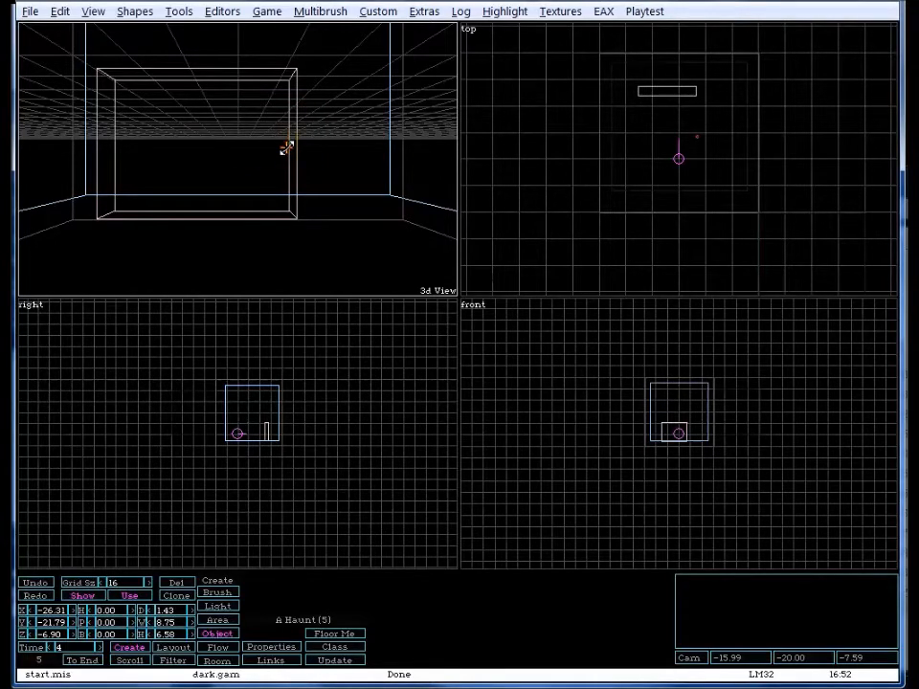
right_click(220, 123)
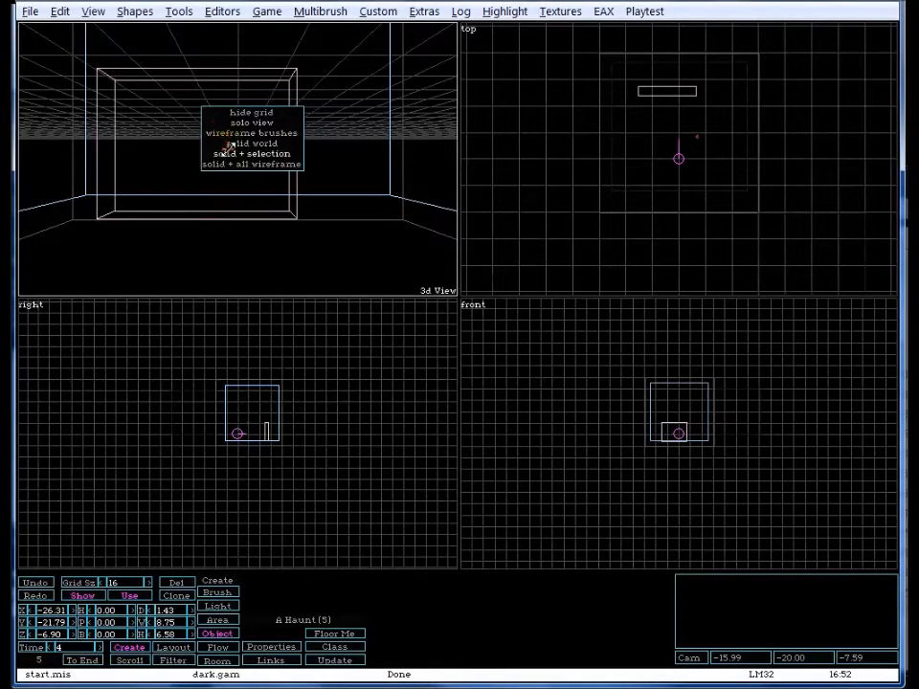
left_click(223, 149)
left_click_drag(228, 150, 250, 178)
right_click(228, 150)
left_click(240, 178)
Select the cube brush of the room, change its operation to fill air, and portalise the mission again.
left_click(310, 245)
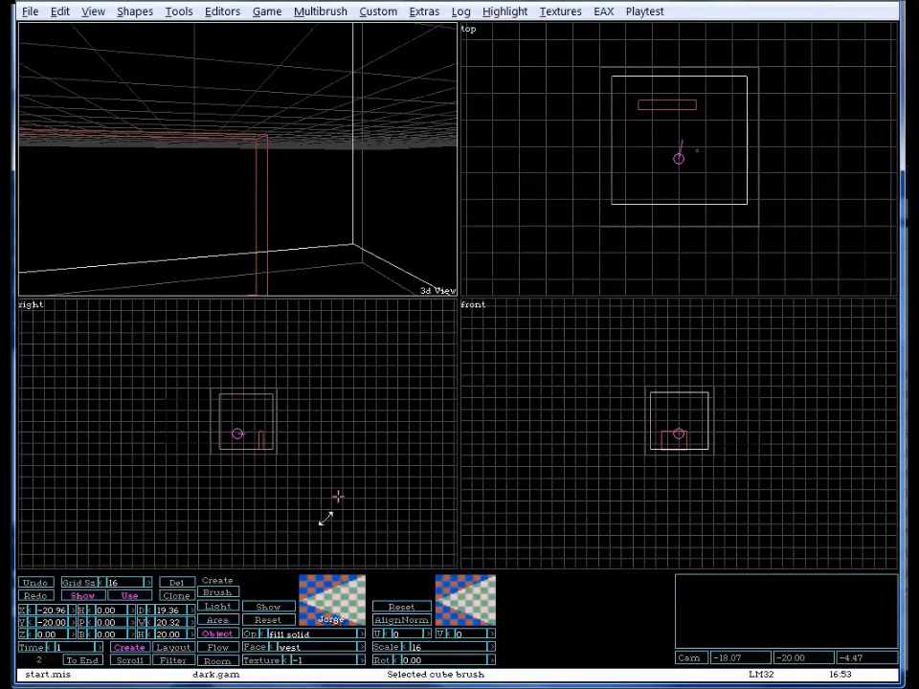
left_click(361, 634)
left_click(184, 10)
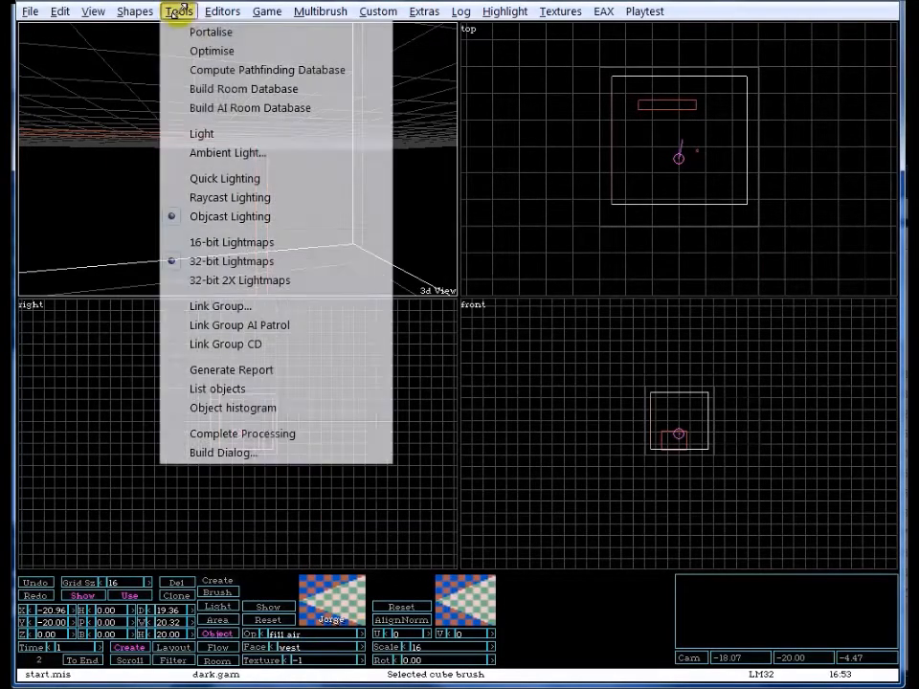
left_click(188, 30)
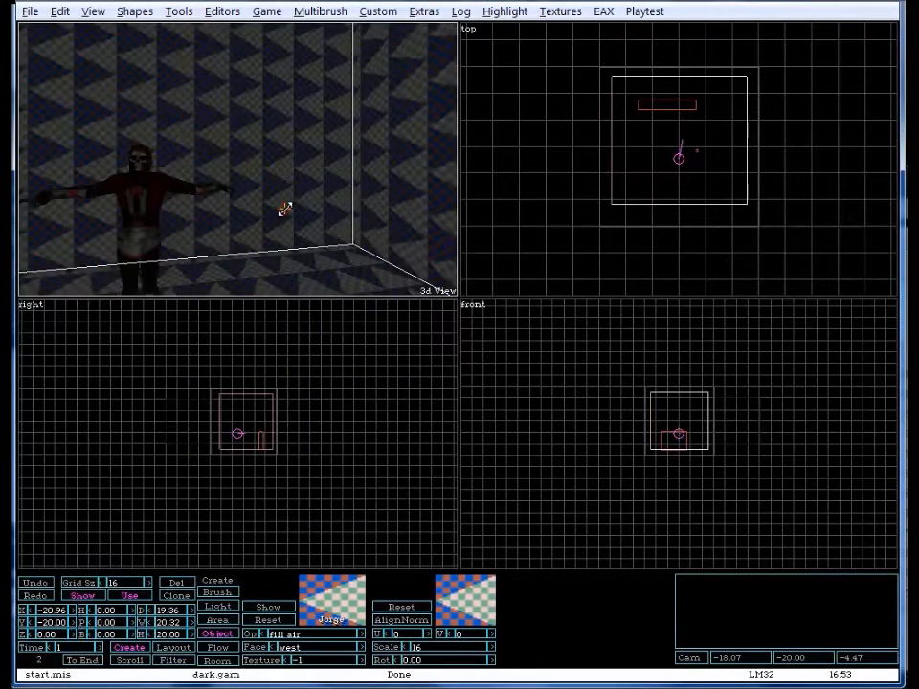
Fly the camera around the portalised room to examine its textured walls, floor and the Haunt.
key("Right")
key("Right")
key("Right")
key("Right")
key("Right")
key("Right")
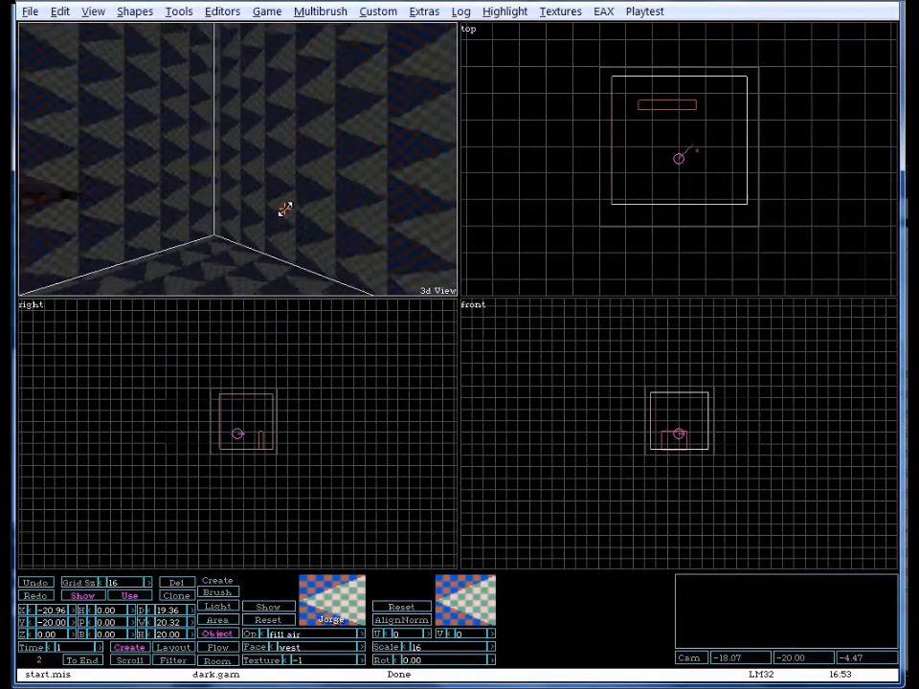
key("Left")
key("Left")
key("Left")
key("Left")
key("Down")
key("Down")
key("Down")
key("Down")
key("Right")
key("Right")
key("Right")
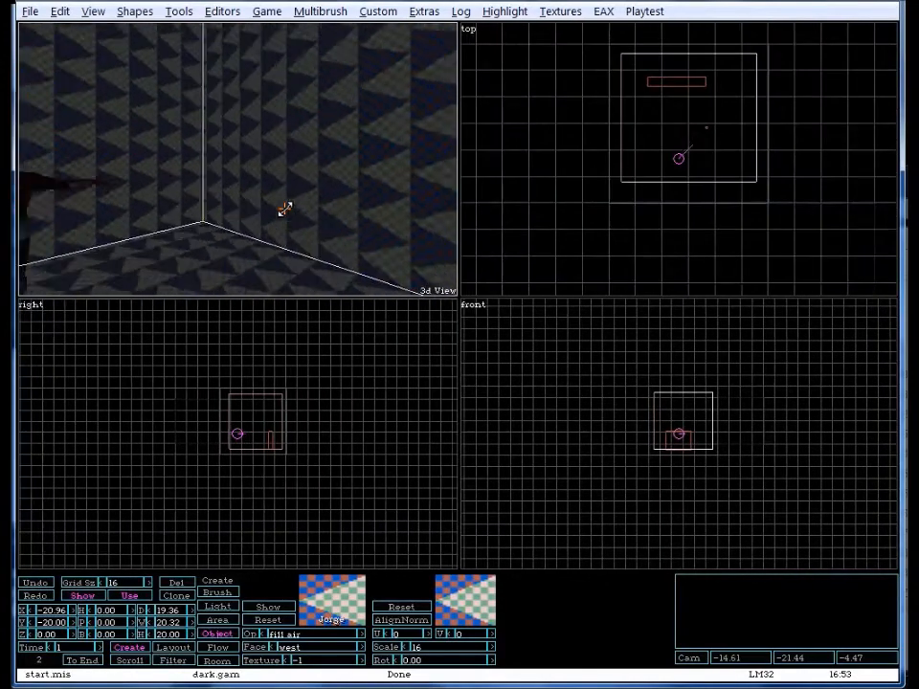
key("Left")
key("Left")
key("Up")
key("Up")
key("Up")
key("Up")
key("Up")
key("Up")
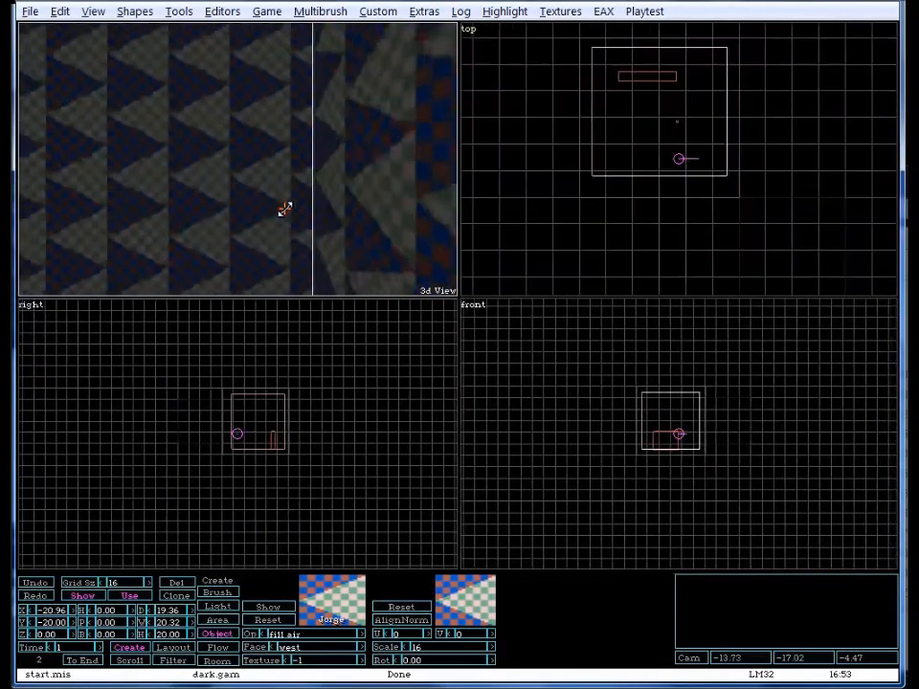
key("Left")
key("Left")
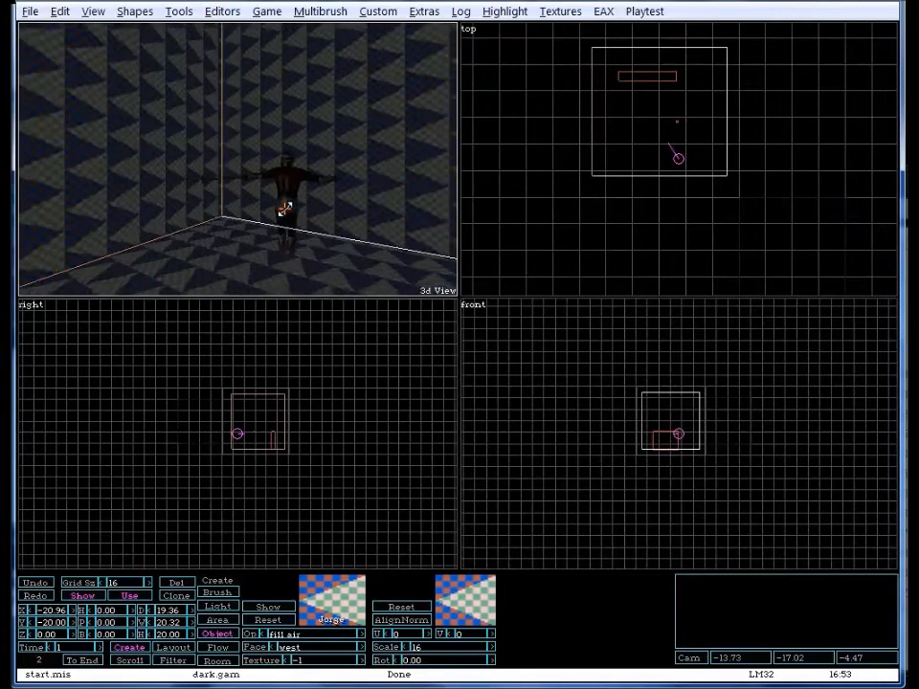
key("Up")
key("Up")
key("Up")
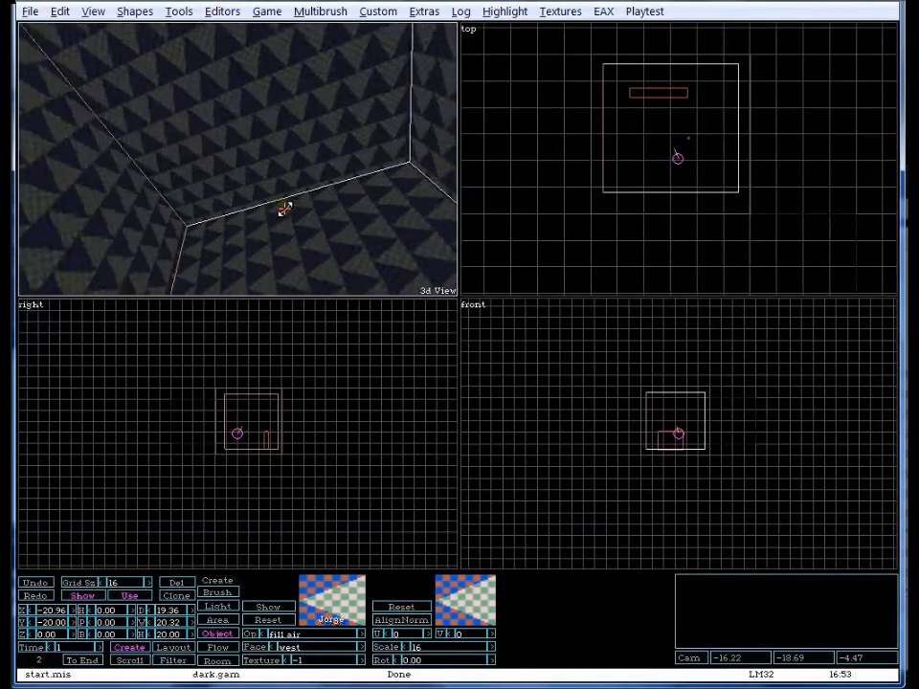
key("Left")
key("Left")
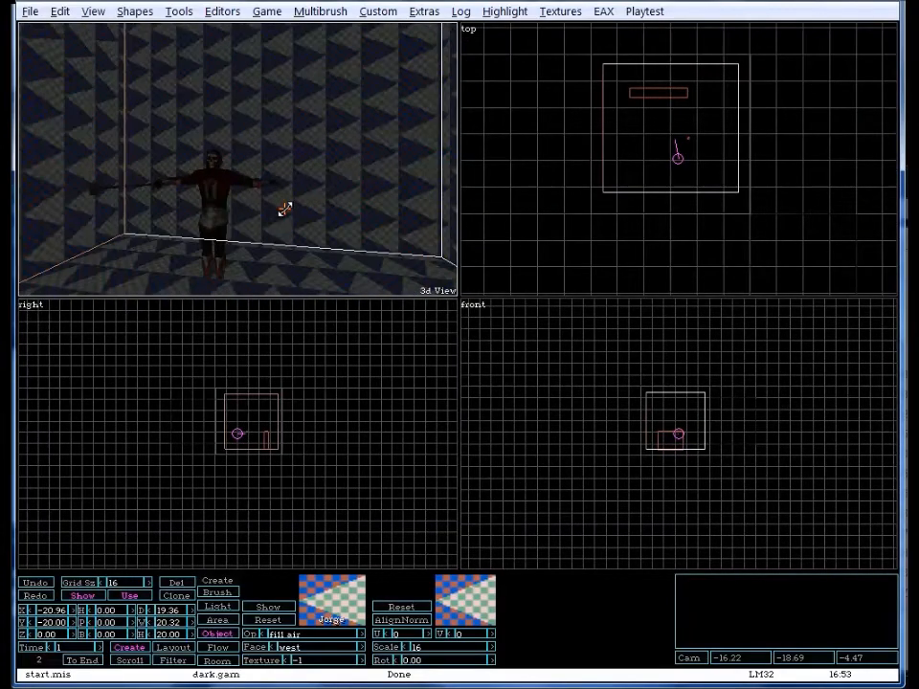
Display the 3D view at full brightness without lighting and look around the room and the Haunt.
left_click(99, 10)
left_click(109, 31)
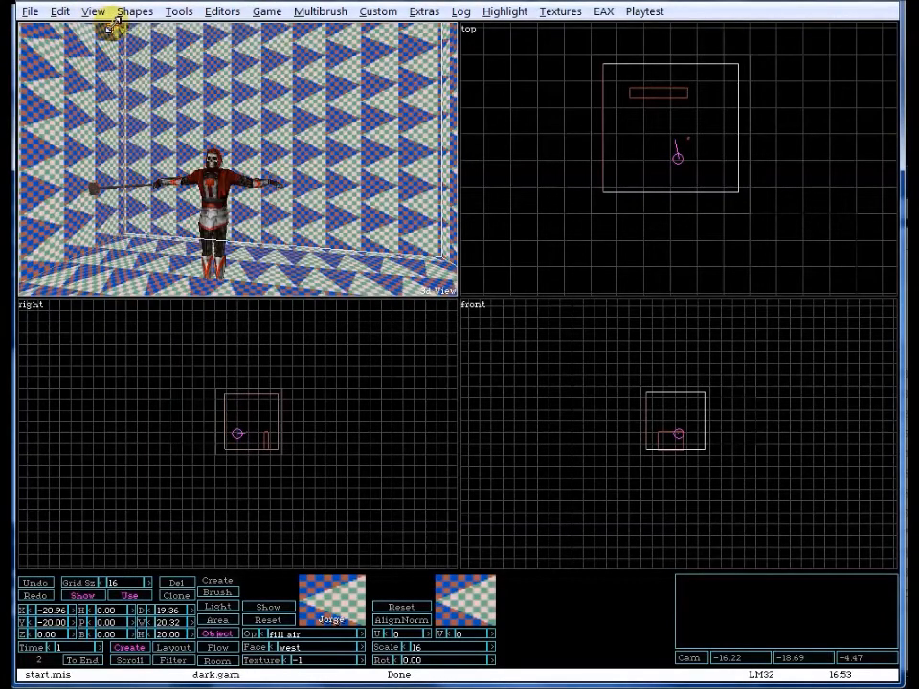
key("Left")
key("Left")
key("Left")
key("Left")
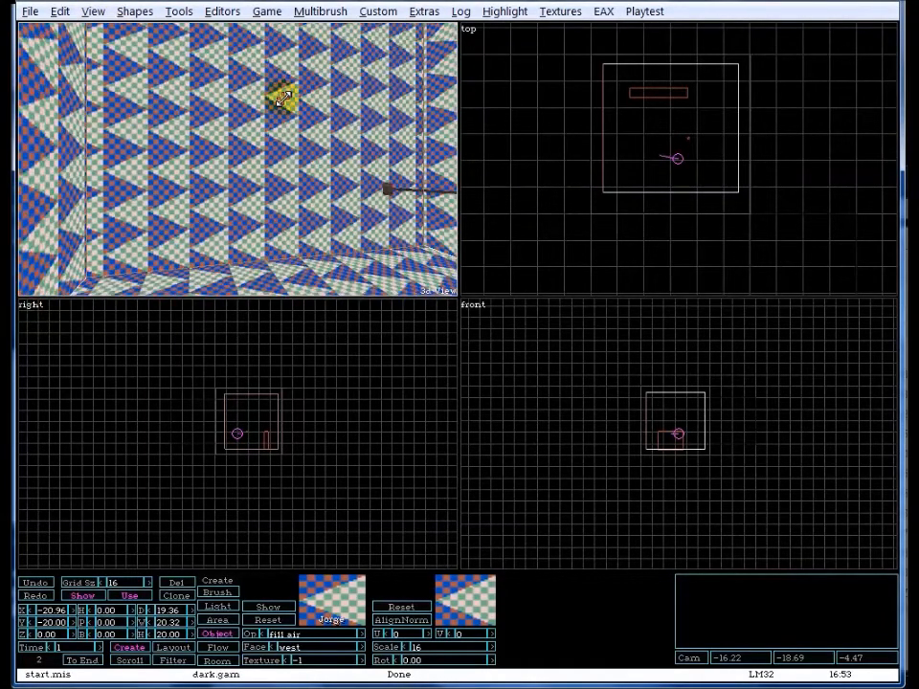
key("Right")
key("Right")
key("Right")
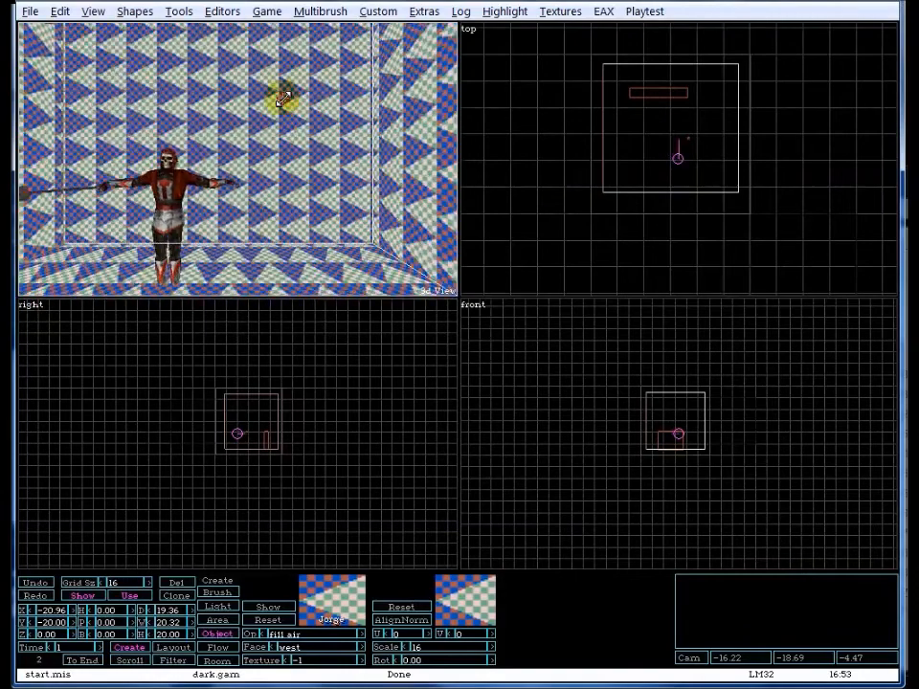
key("Left")
key("Left")
key("Right")
key("Down")
key("Left")
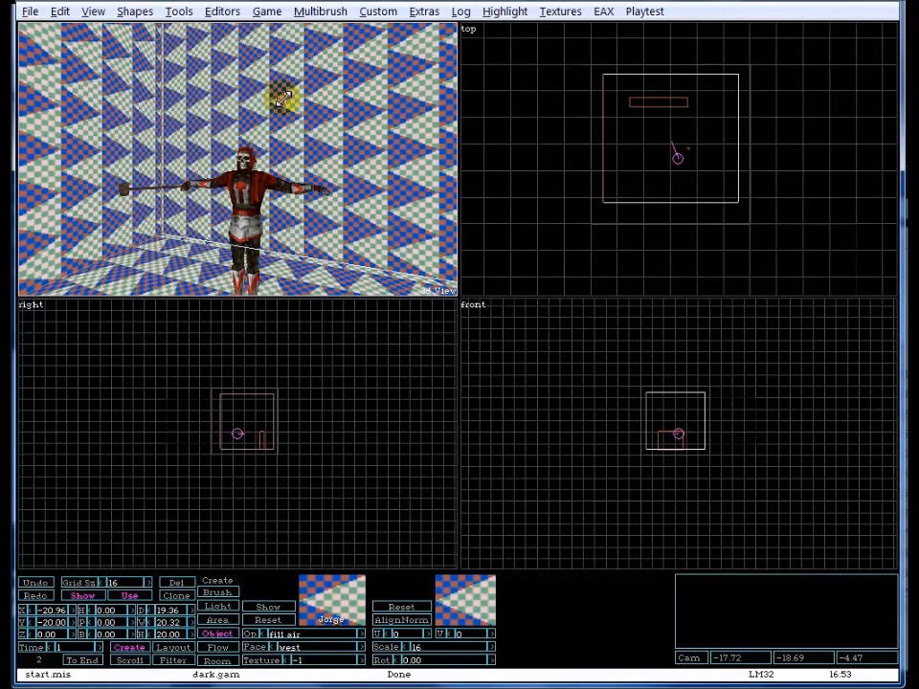
Run the mission in game mode and return to the editor.
left_click(266, 11)
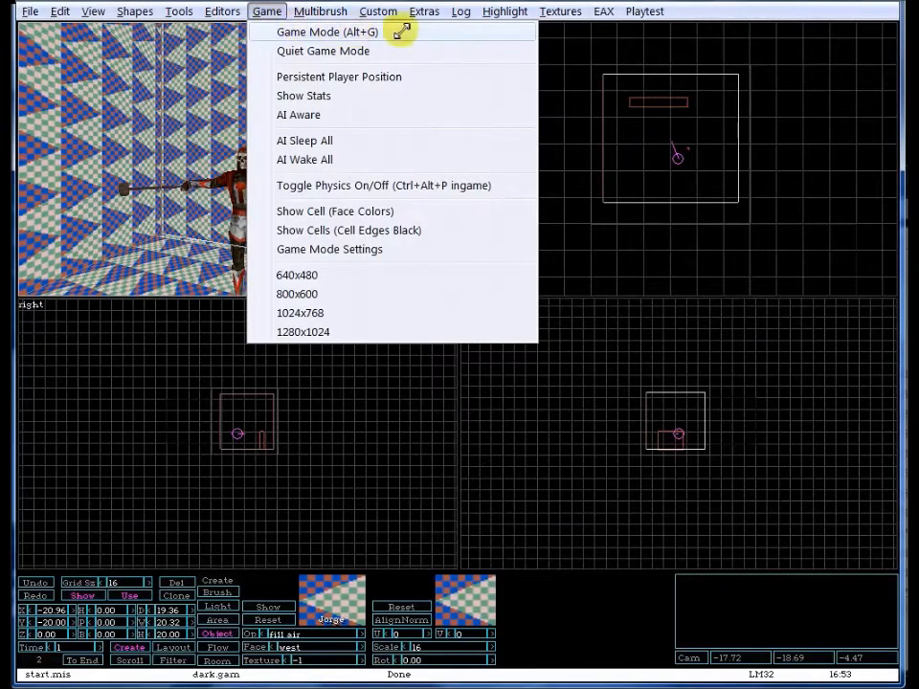
left_click(268, 13)
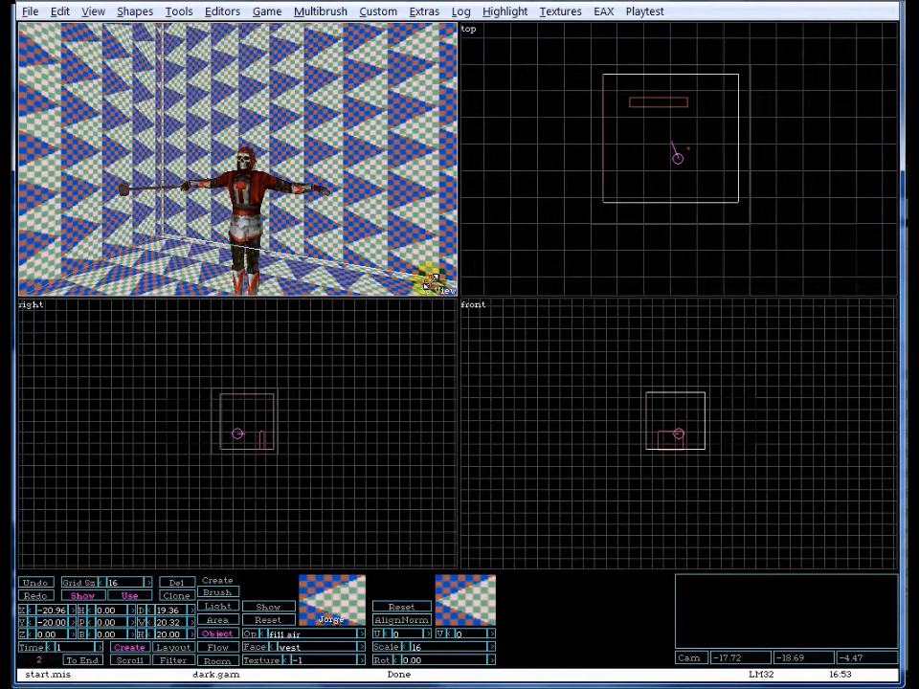
left_click(430, 282)
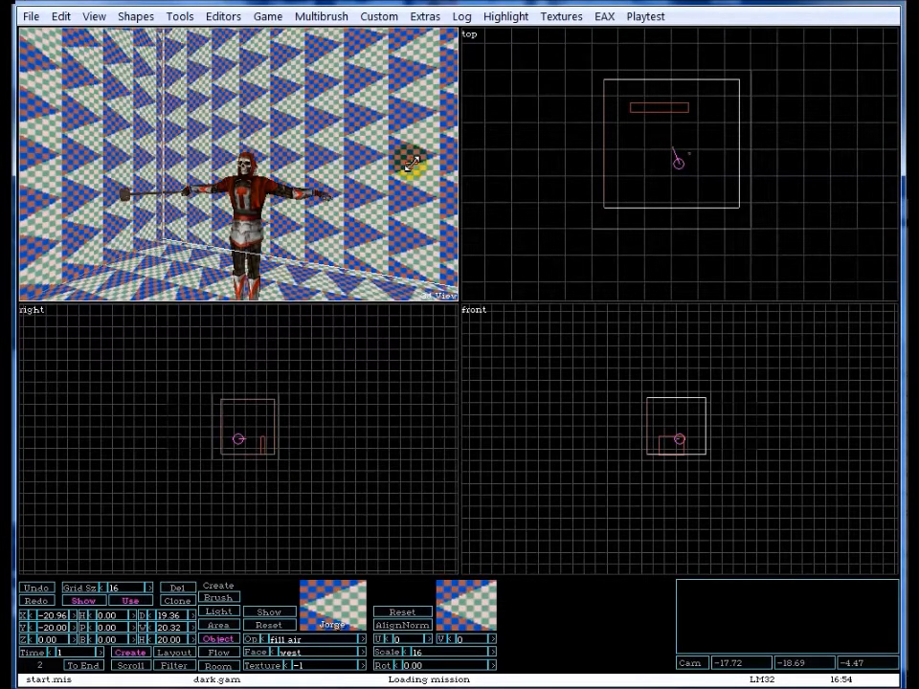
Select the StartingPoint object in the top view and examine its position relative to the Haunt in the 3D view.
left_click(681, 156)
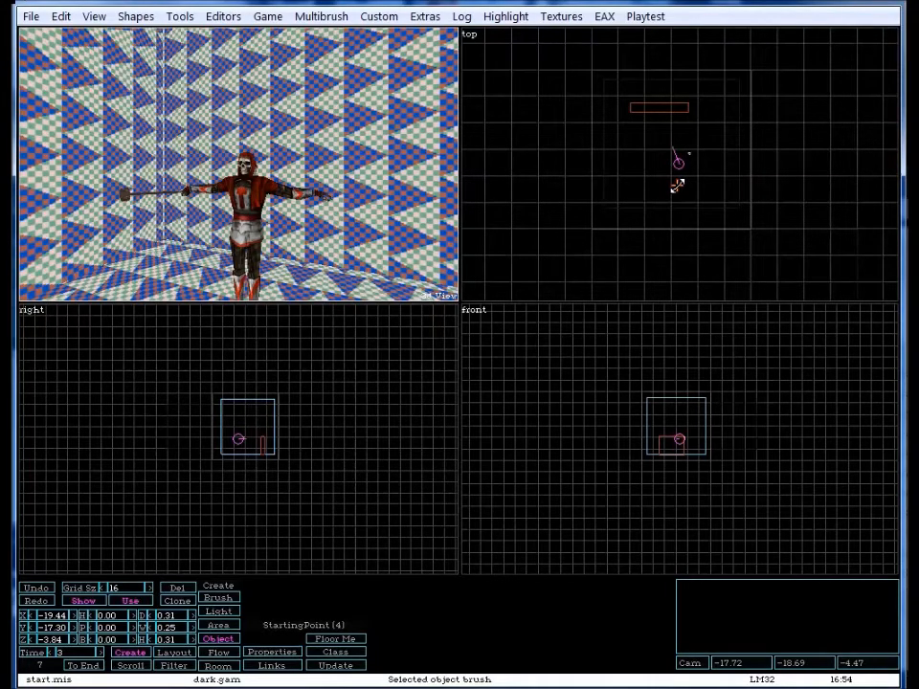
key("Right")
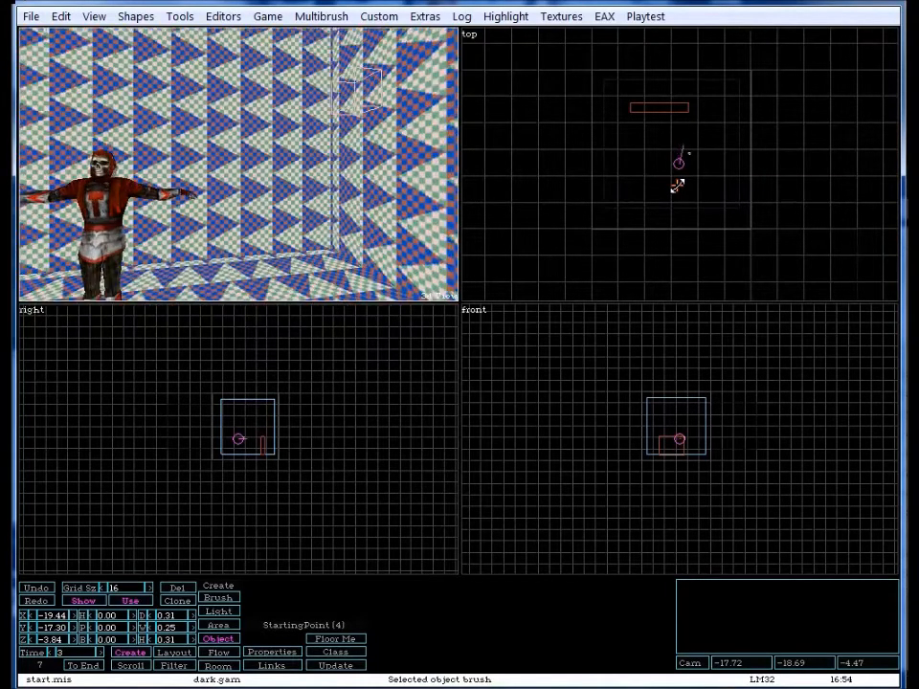
key("Right")
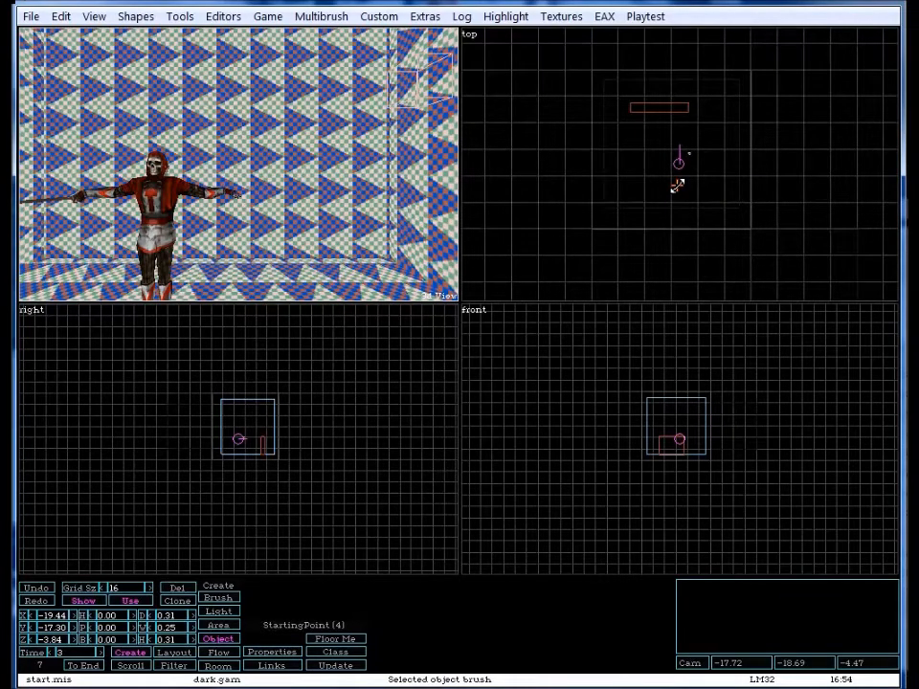
key("Left")
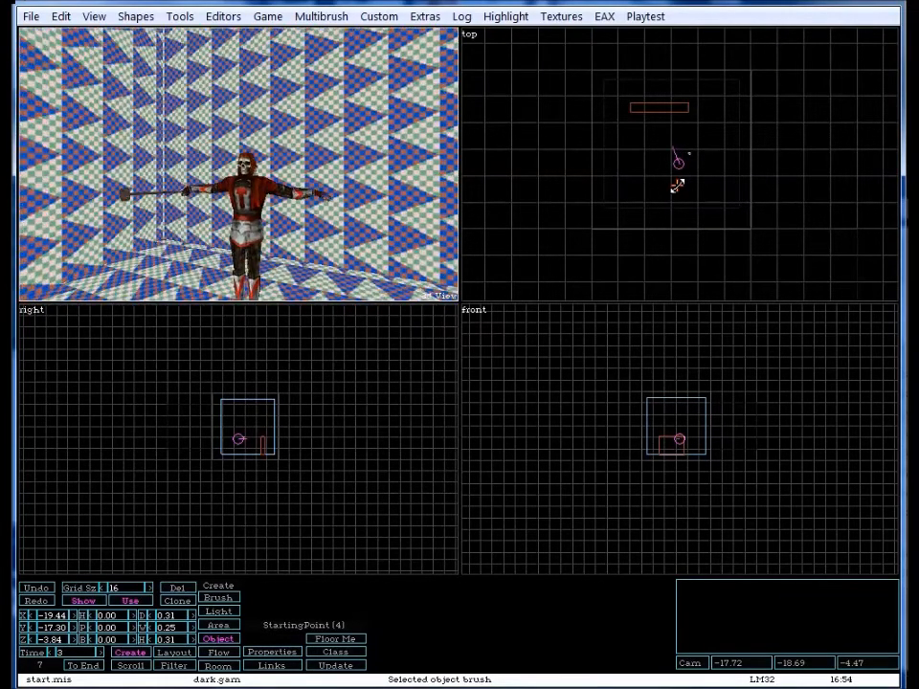
key("Down")
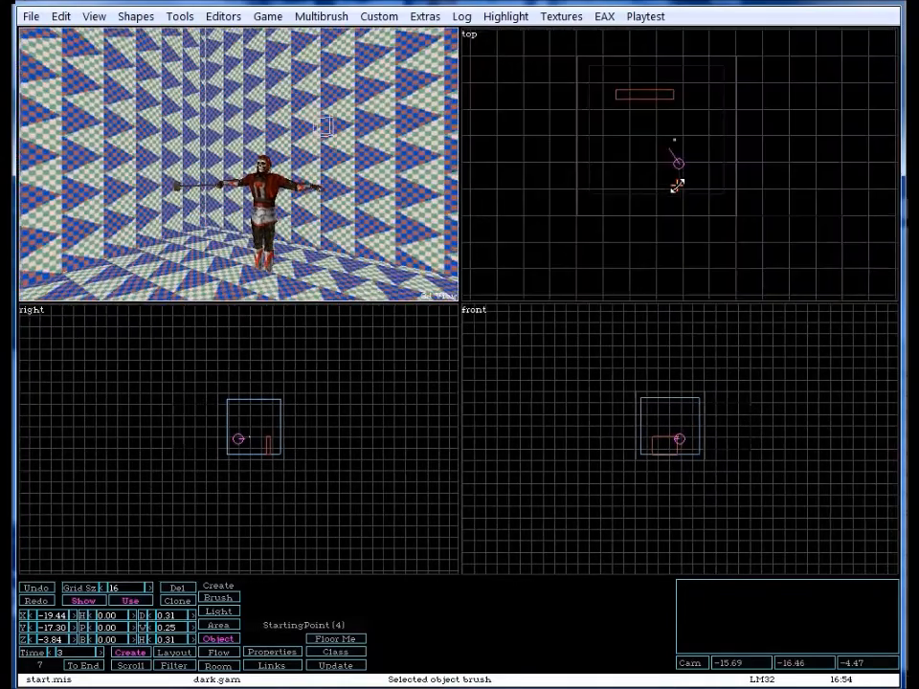
key("Right")
key("Down")
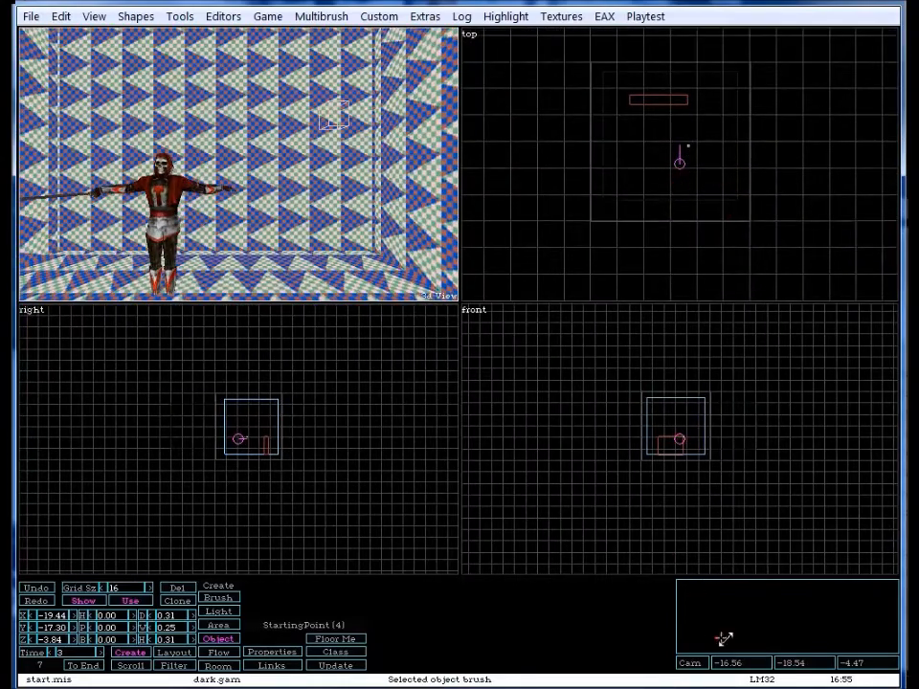
Open the Object Hierarchy and filter the archetypes by "sword".
key("ctrl+h")
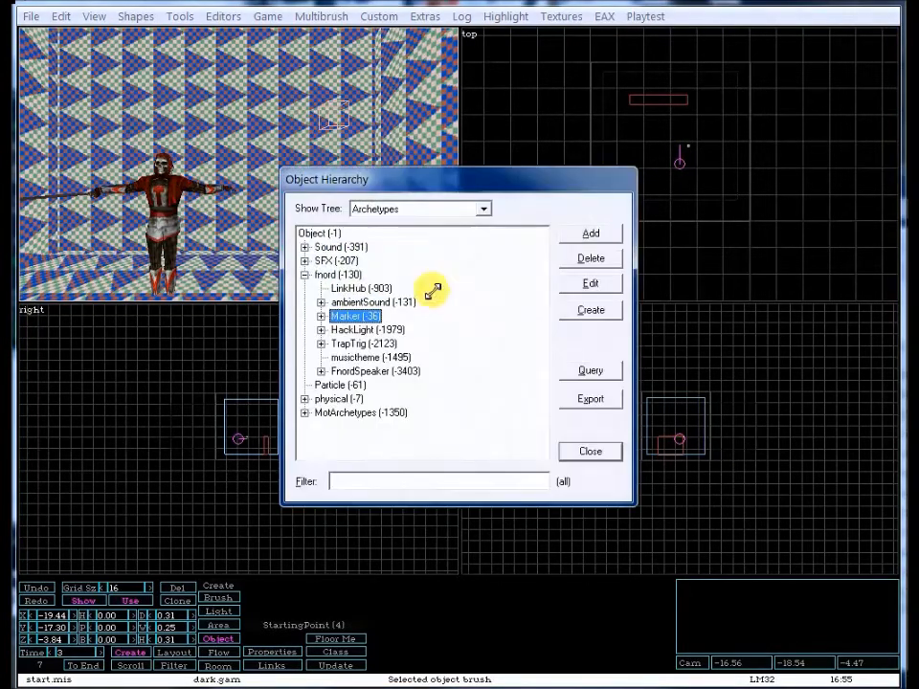
left_click(373, 486)
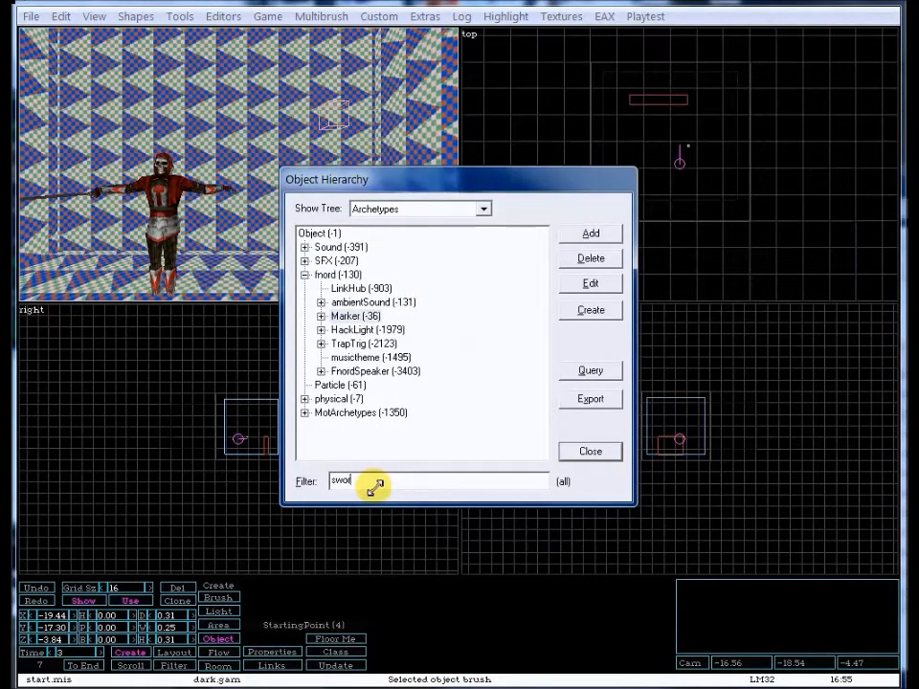
key("Return")
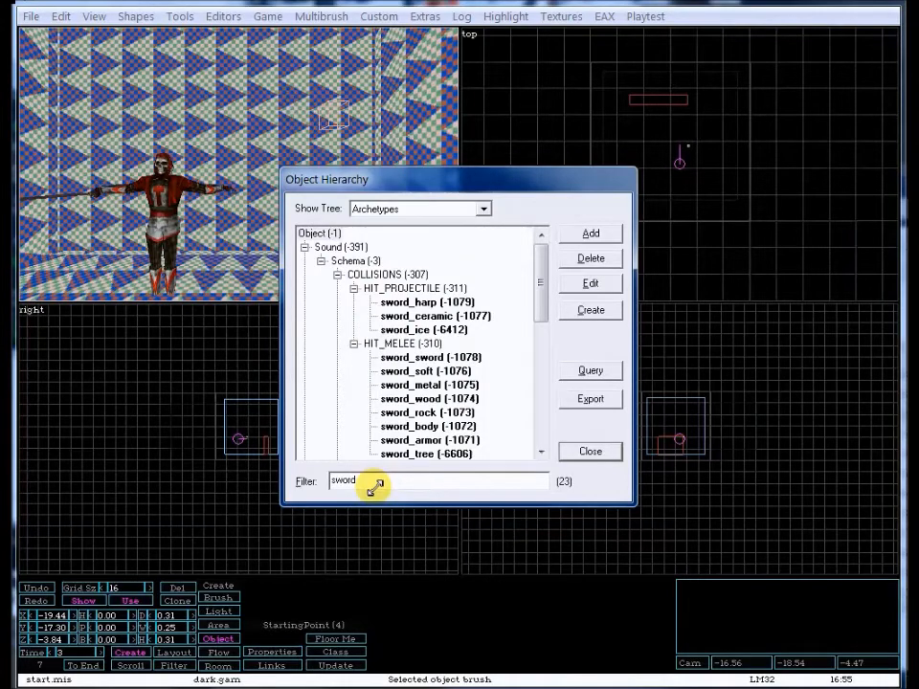
Create a Sword object from the Weapon > Swords archetype, placing it outside the room beside its right wall in the top view.
left_click_drag(537, 277, 528, 396)
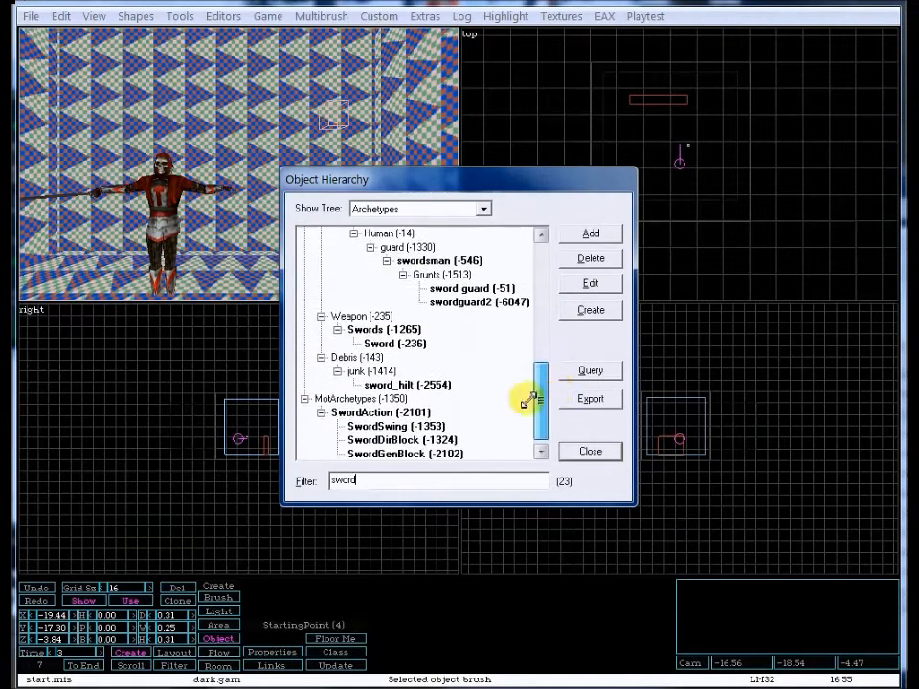
left_click(387, 346)
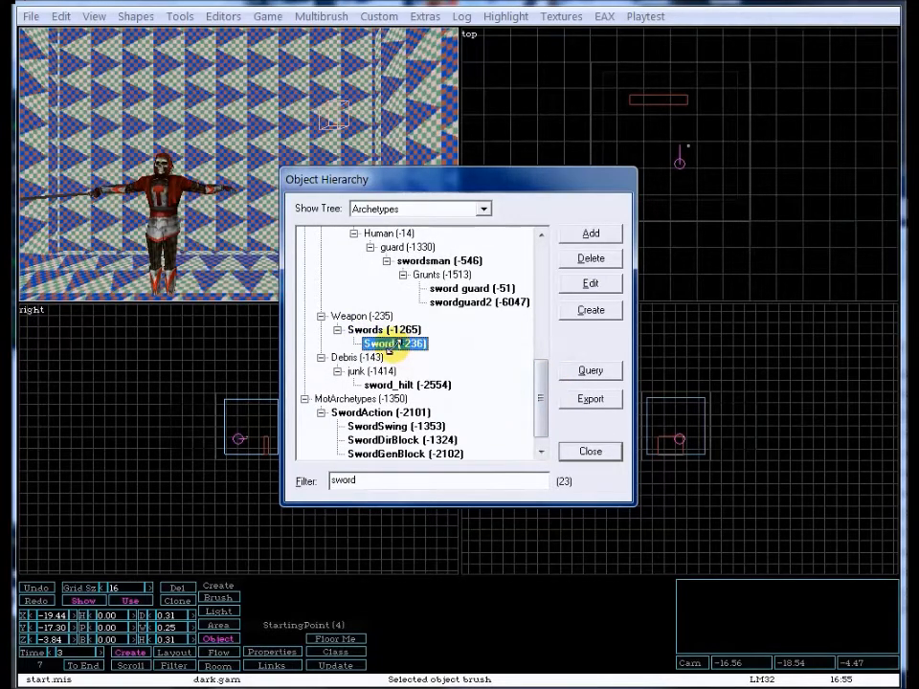
left_click(588, 309)
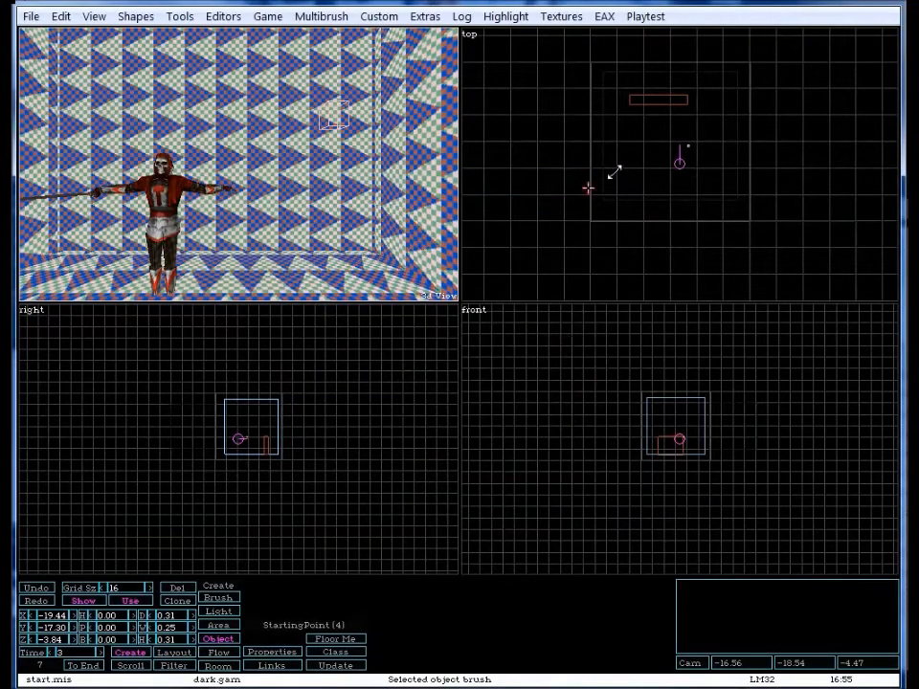
left_click(794, 142)
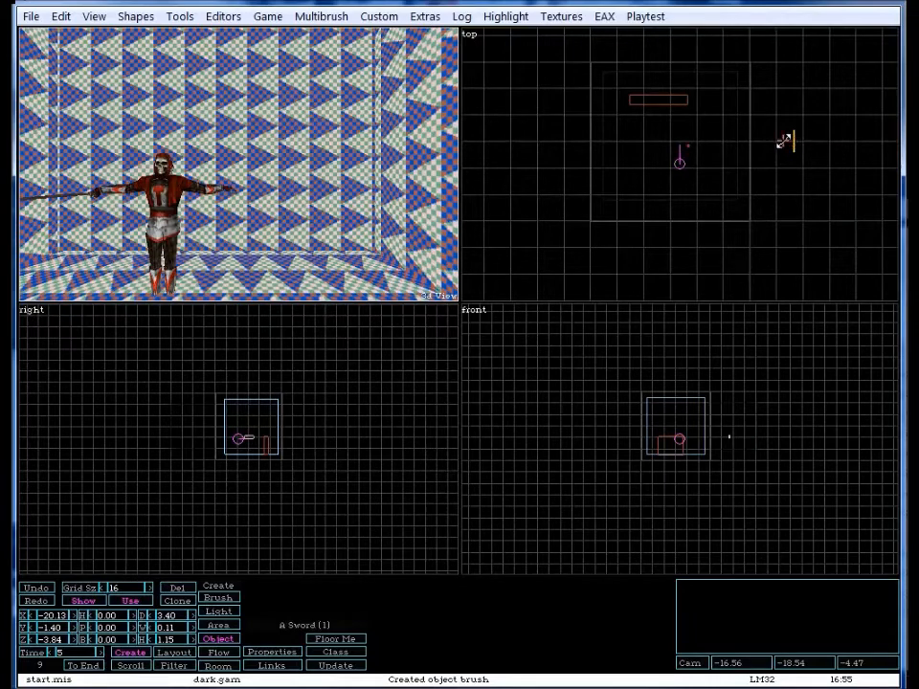
Examine the sword's links and the flavors offered for a new link, without adding one.
left_click_drag(720, 158, 686, 149)
left_click(688, 153)
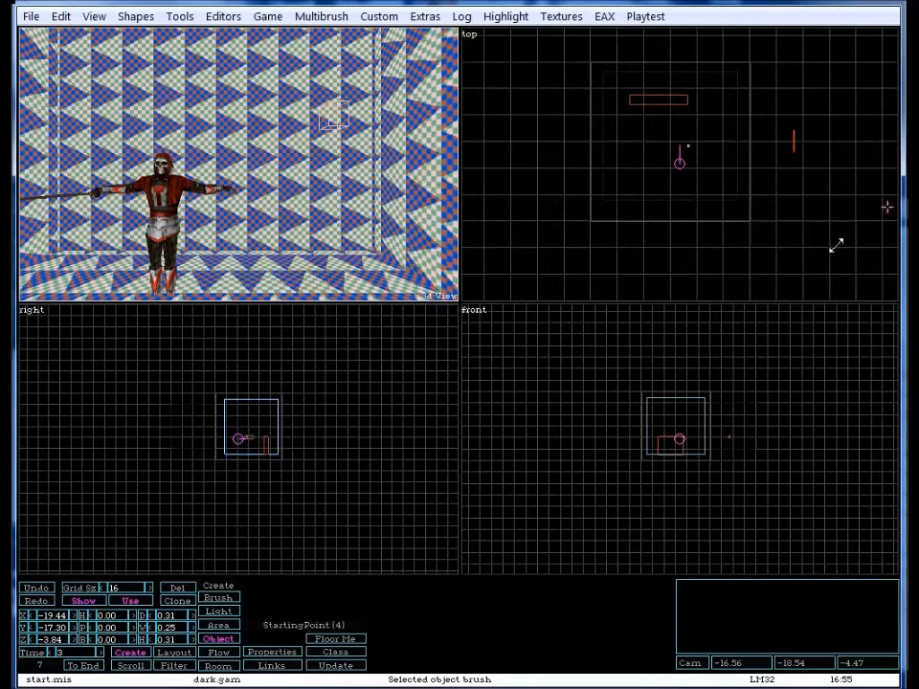
left_click(799, 143)
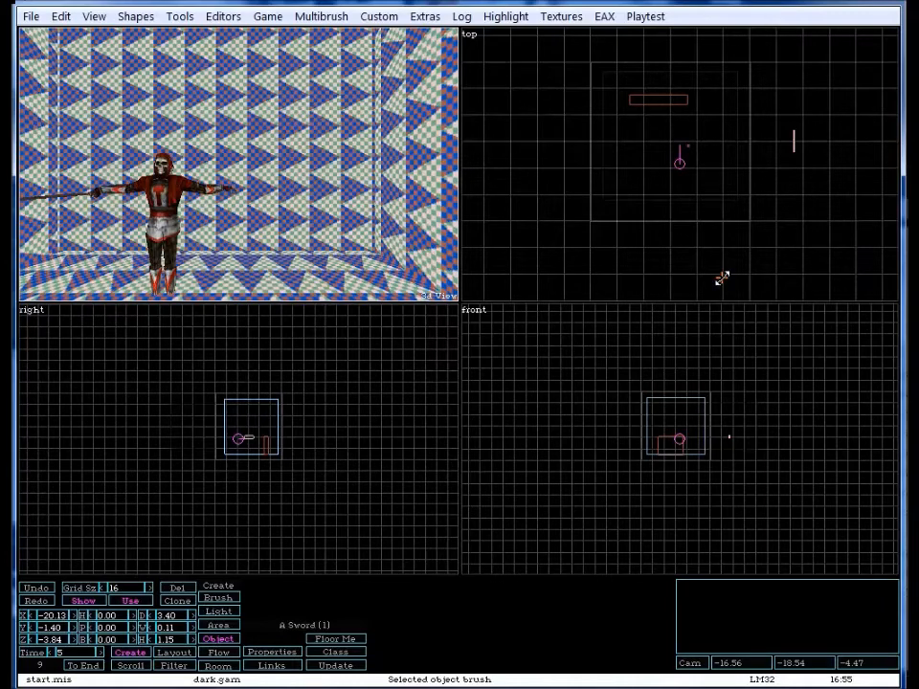
left_click(272, 667)
left_click(709, 179)
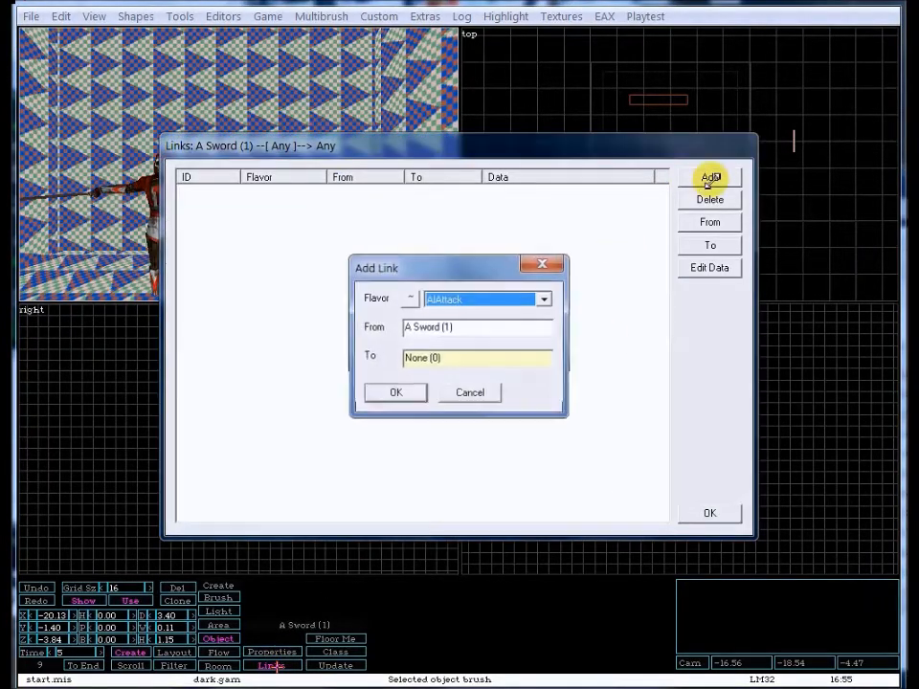
left_click(409, 298)
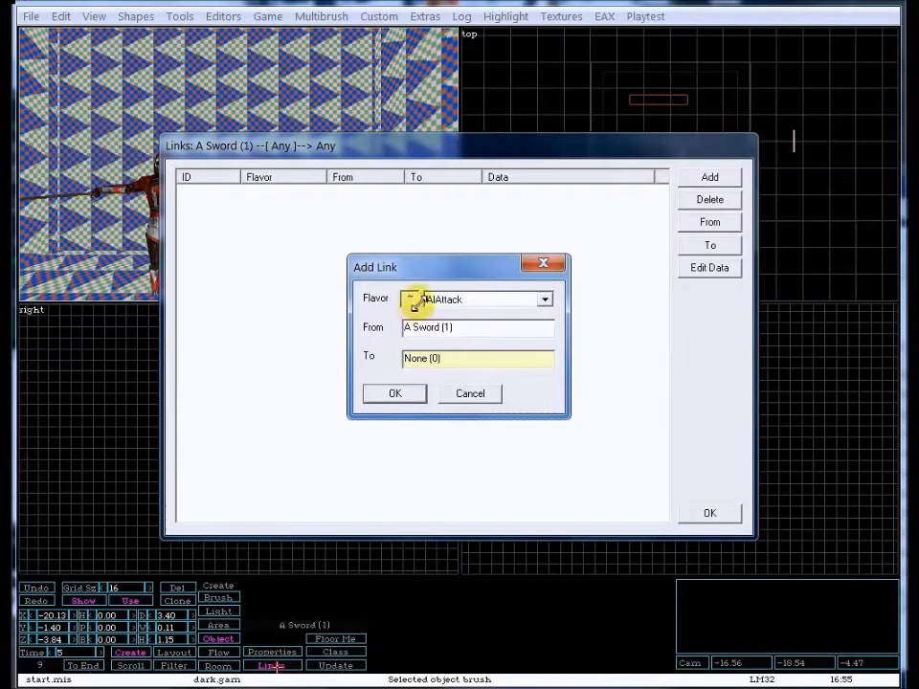
left_click(542, 300)
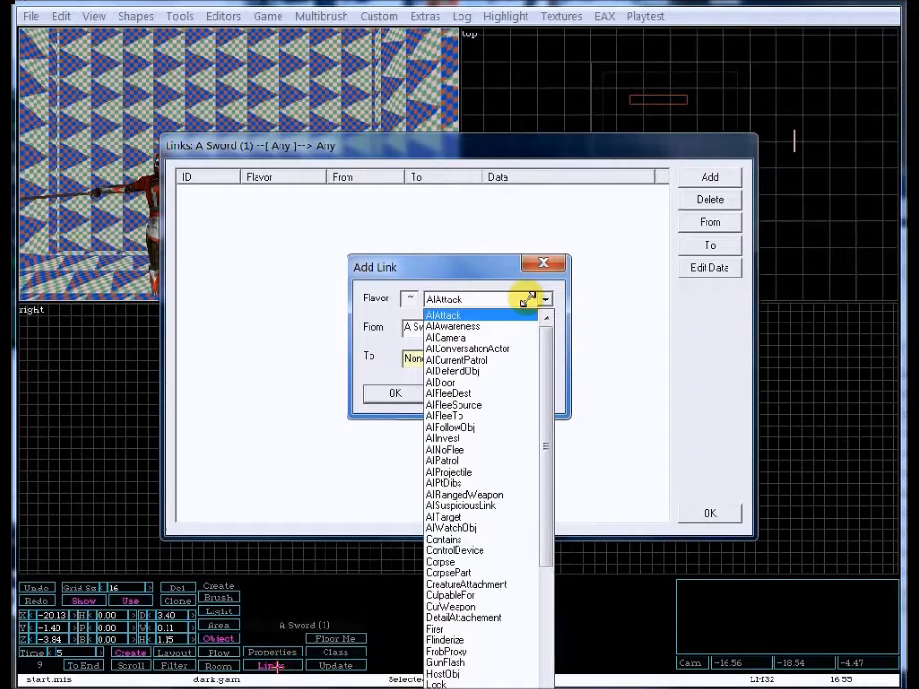
left_click(435, 314)
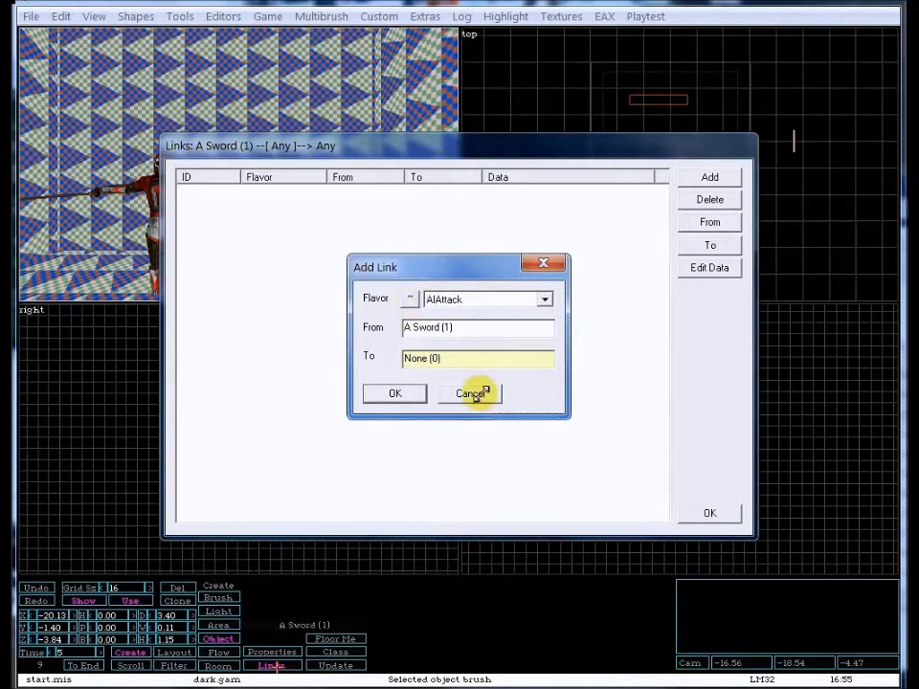
left_click(472, 394)
left_click(709, 514)
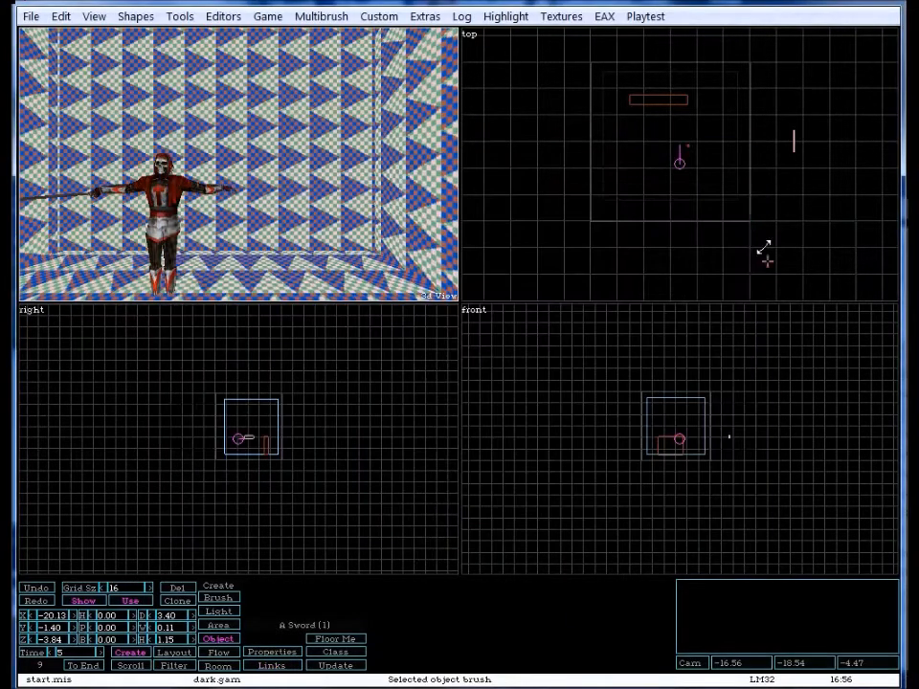
Add a Contains link from StartingPoint (4) to the sword, object (1).
left_click(685, 144)
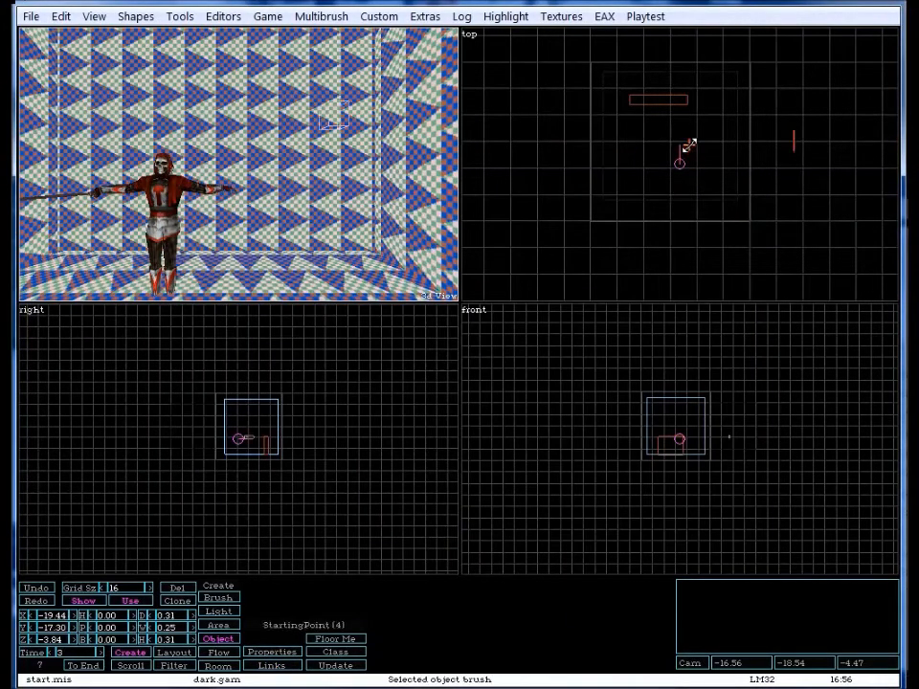
left_click(272, 665)
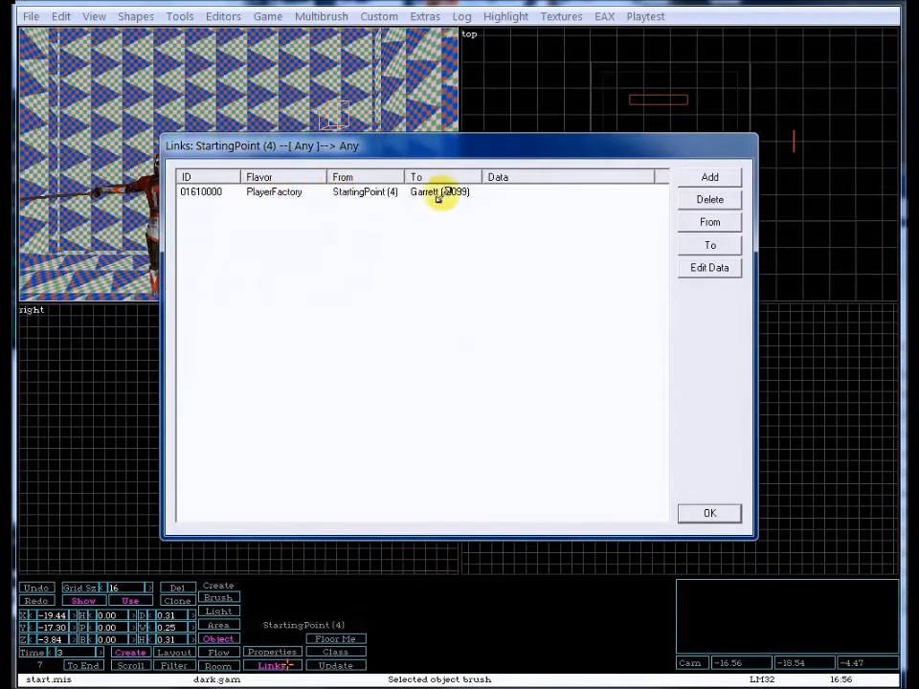
left_click(709, 177)
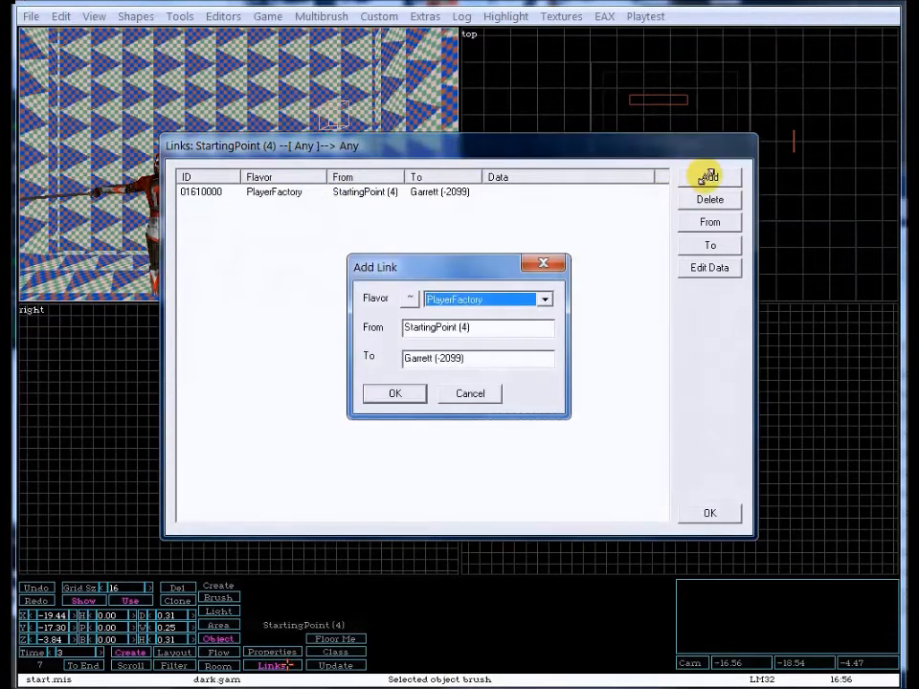
left_click(464, 300)
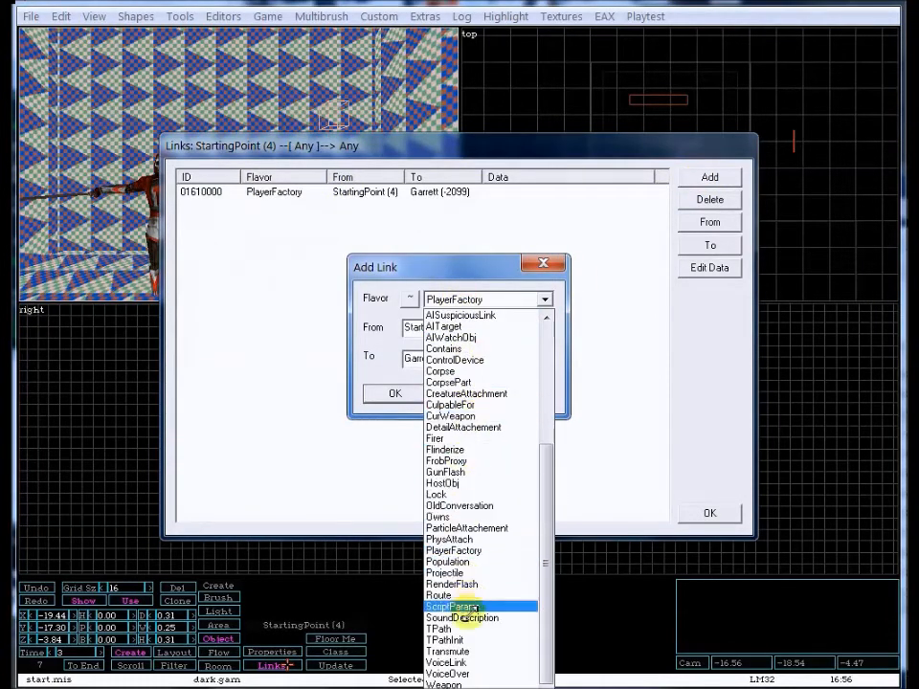
left_click(450, 348)
left_click_drag(491, 356, 359, 353)
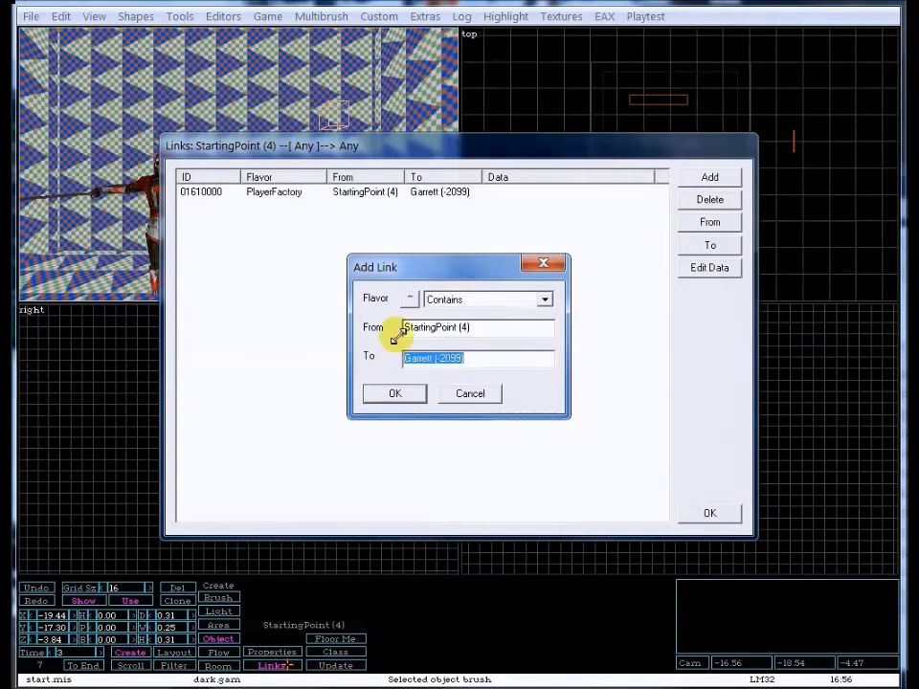
key("BackSpace")
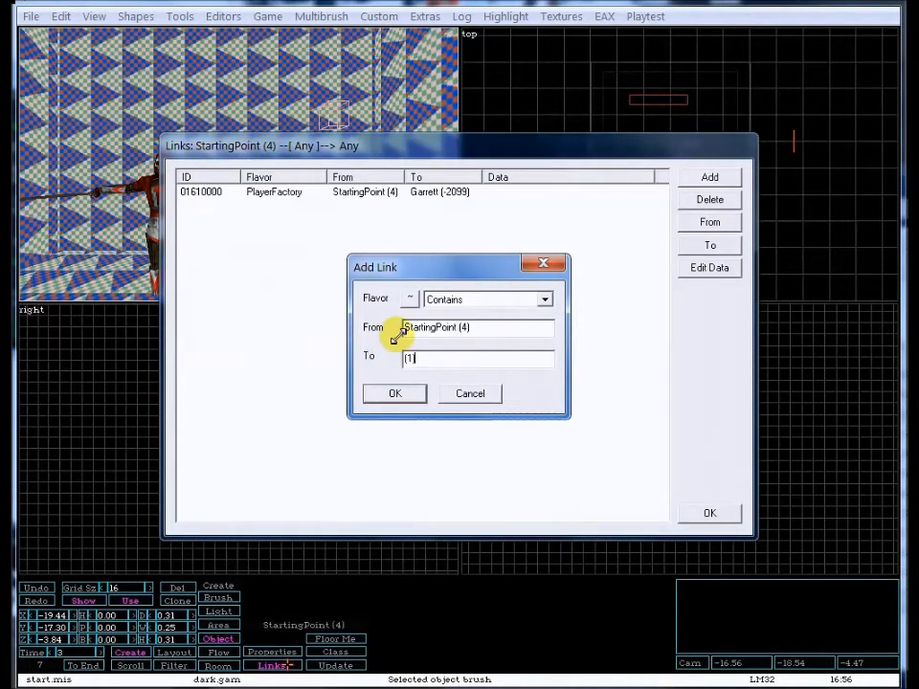
type("(1)")
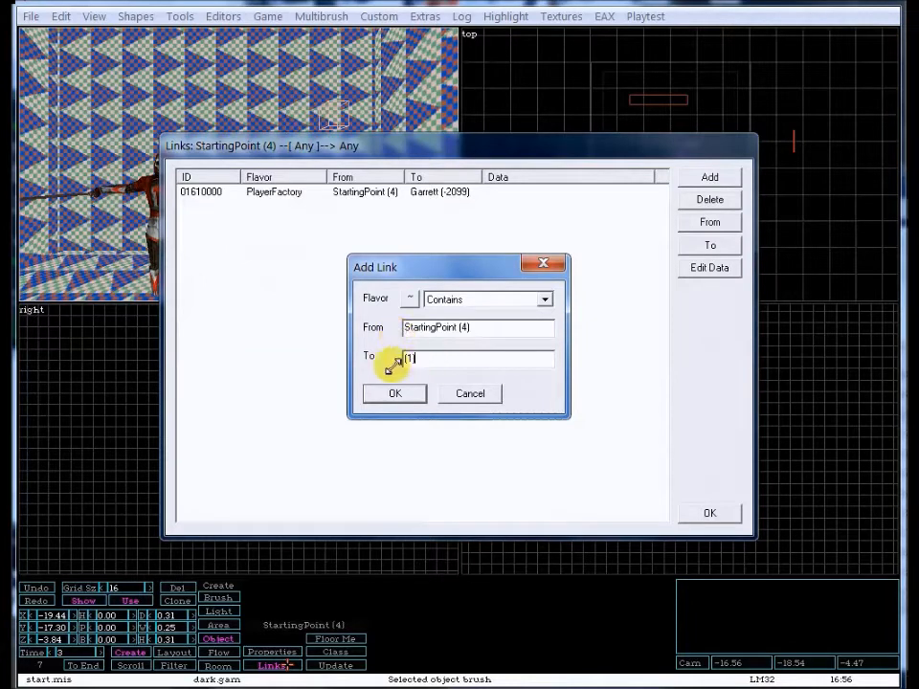
double_click(406, 356)
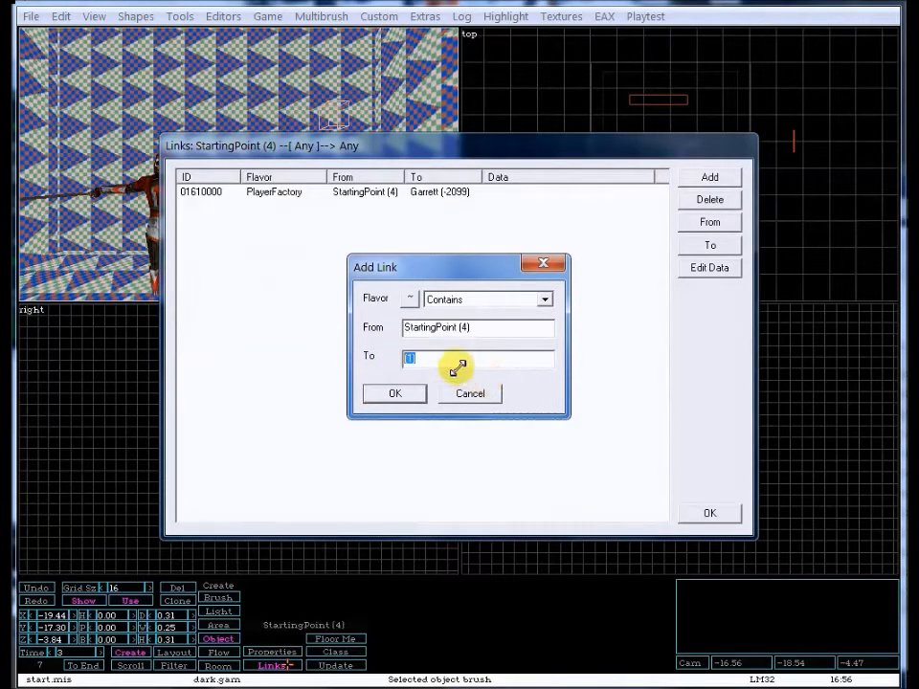
left_click(394, 395)
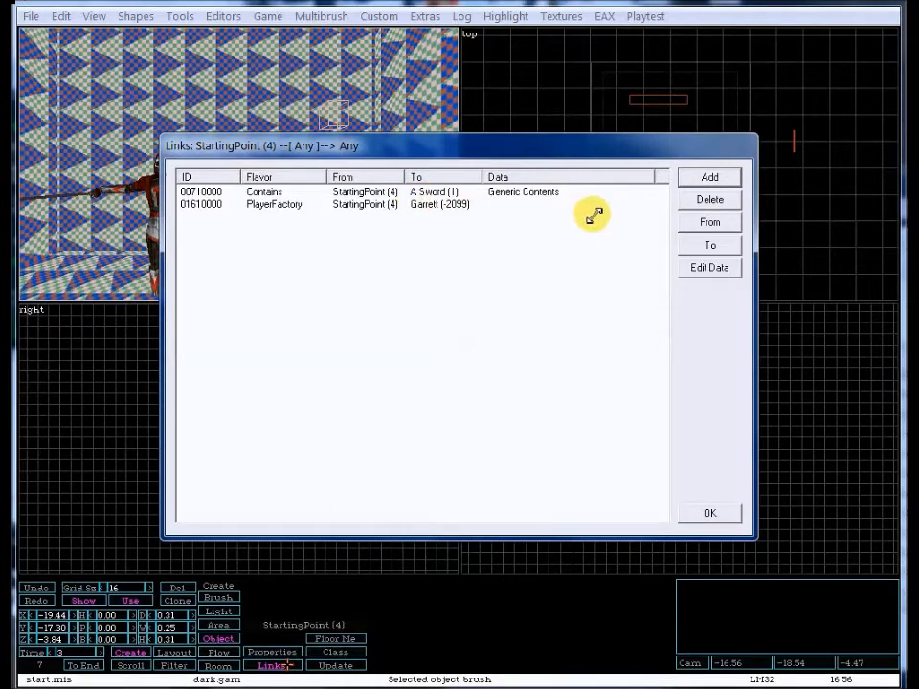
Choose Generic Contents as the data of the StartingPoint's Contains link to the sword and close its links.
left_click(208, 191)
double_click(207, 191)
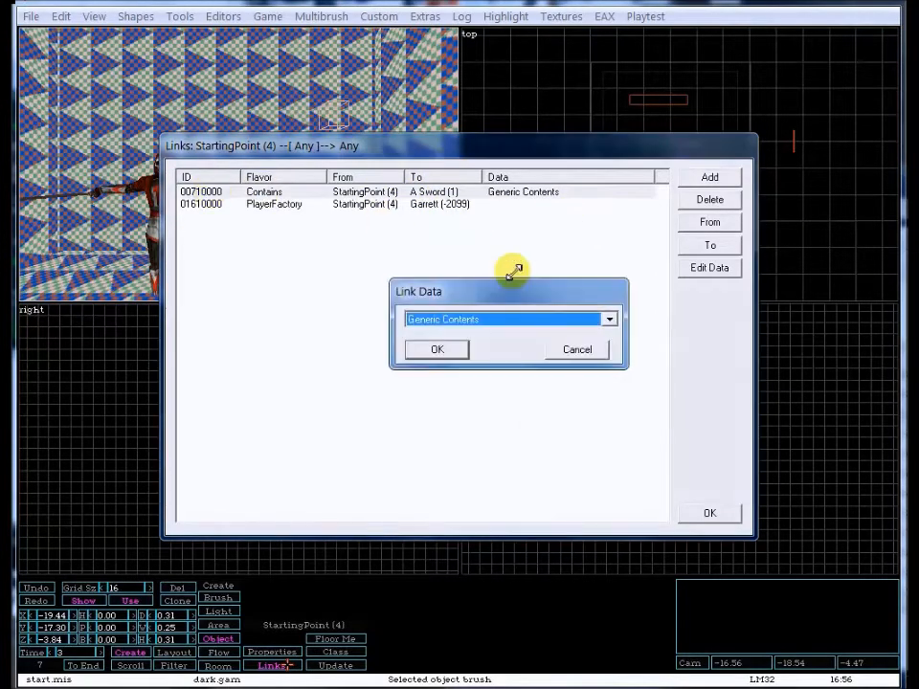
left_click(578, 350)
double_click(515, 192)
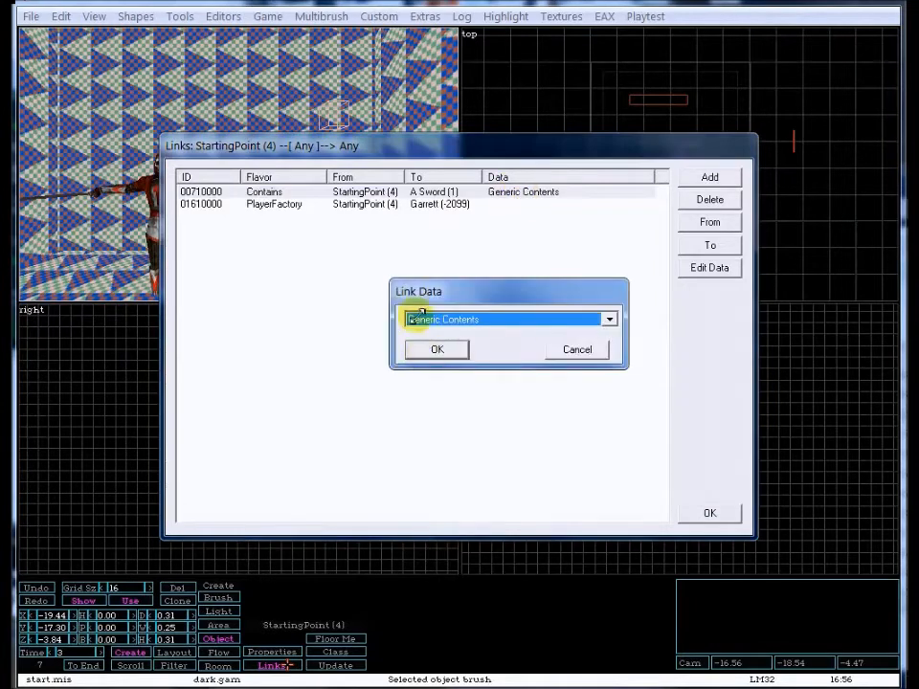
left_click(522, 319)
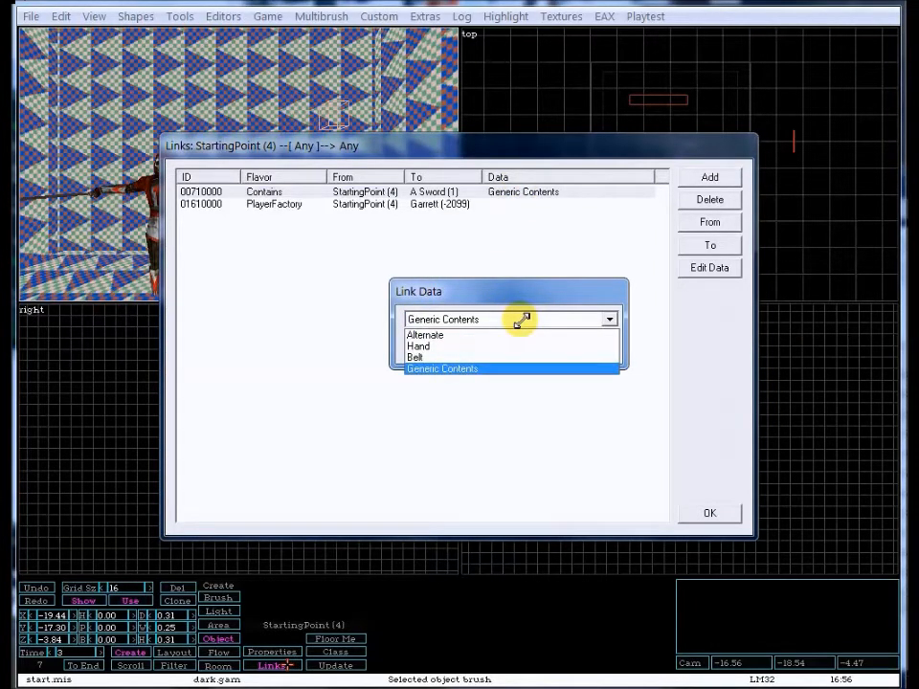
left_click(454, 369)
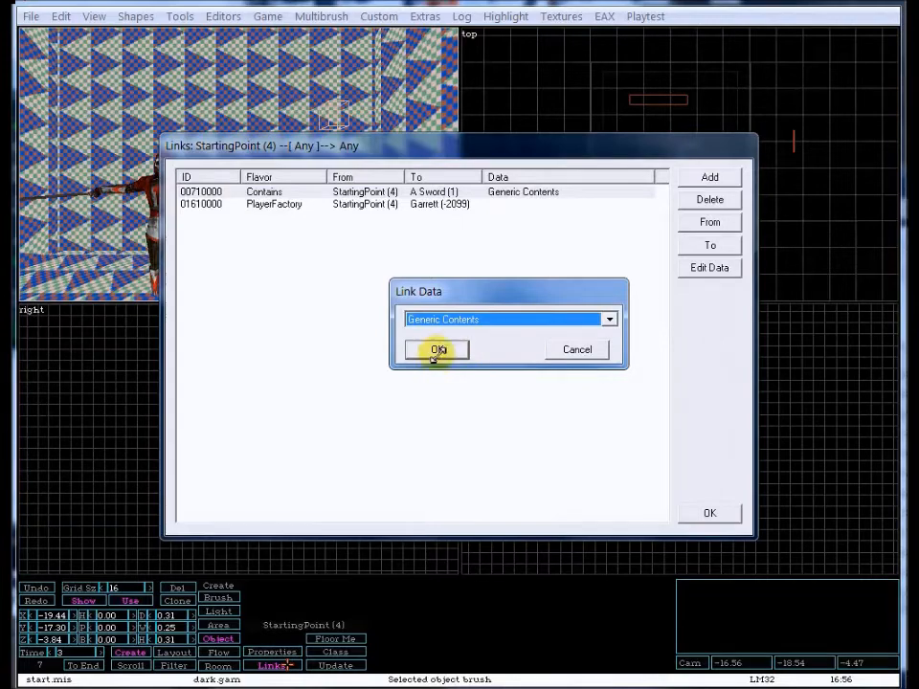
left_click(441, 349)
left_click(700, 513)
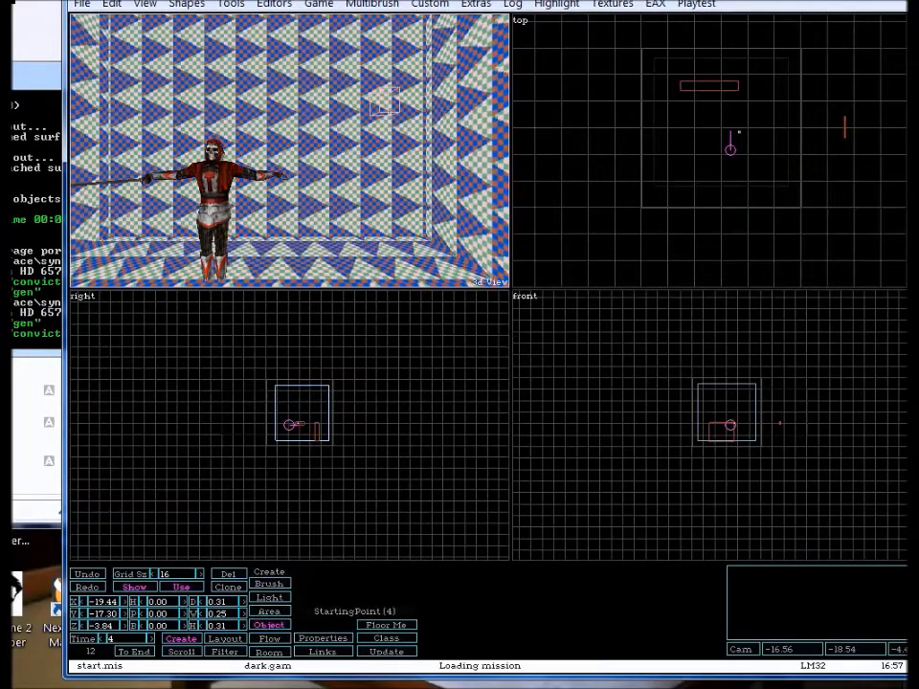
Select the Haunt in the top view and examine its object properties.
left_click_drag(374, 1, 331, 13)
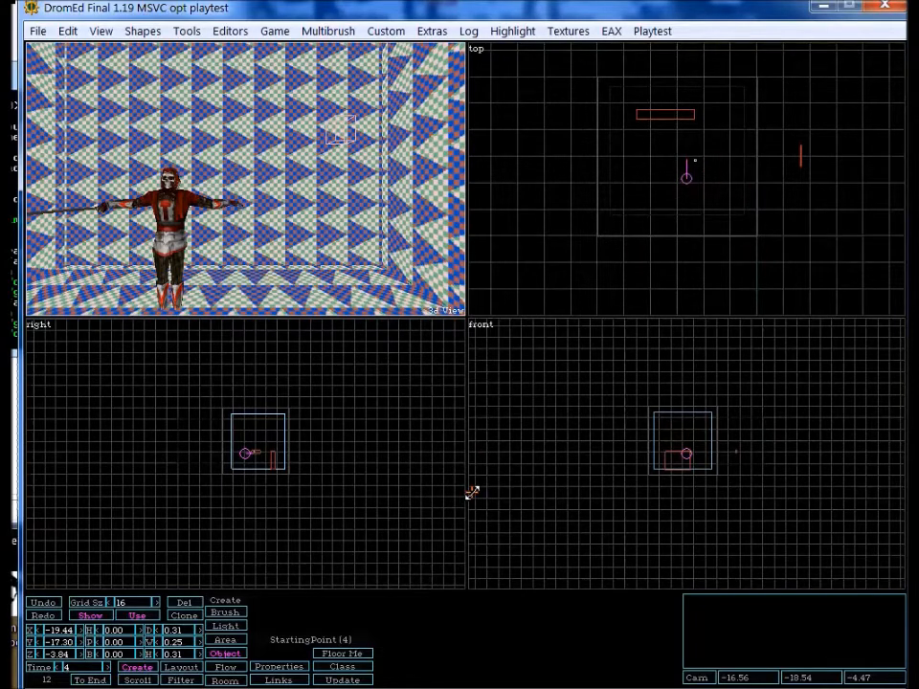
left_click(677, 114)
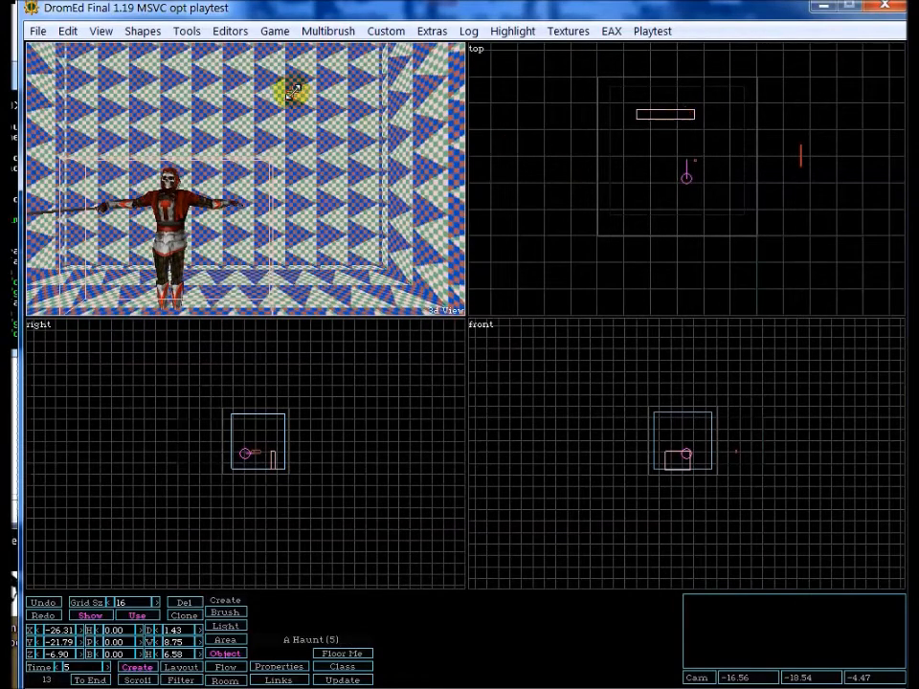
left_click(194, 31)
mouse_move(227, 31)
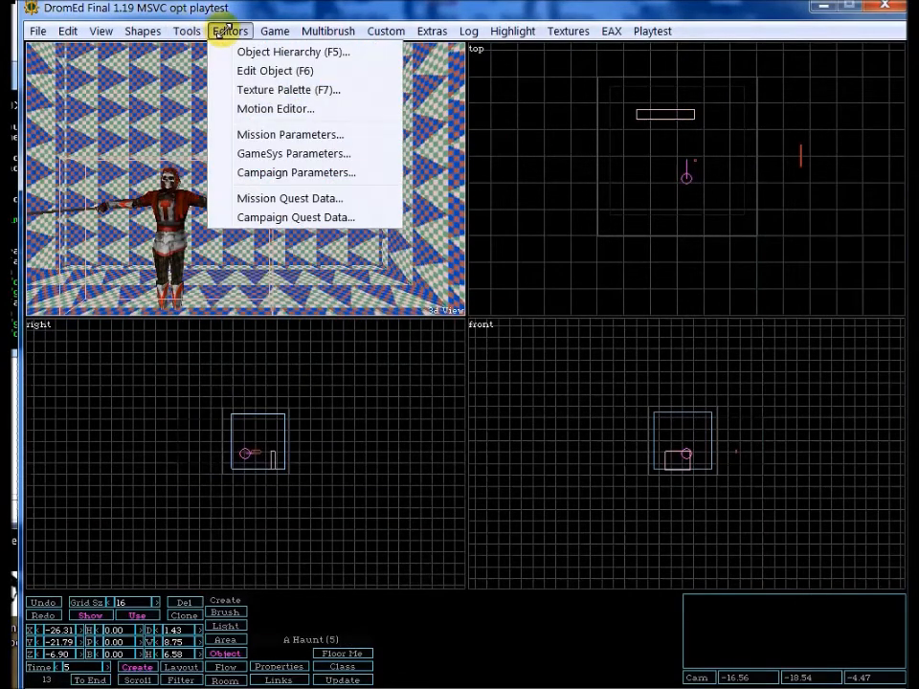
left_click(250, 70)
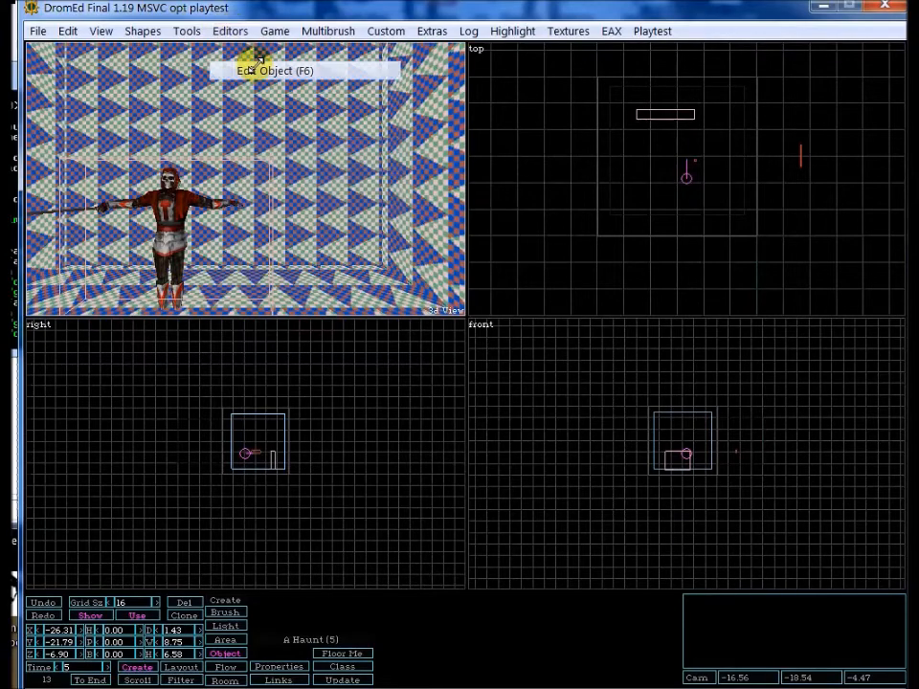
left_click(666, 141)
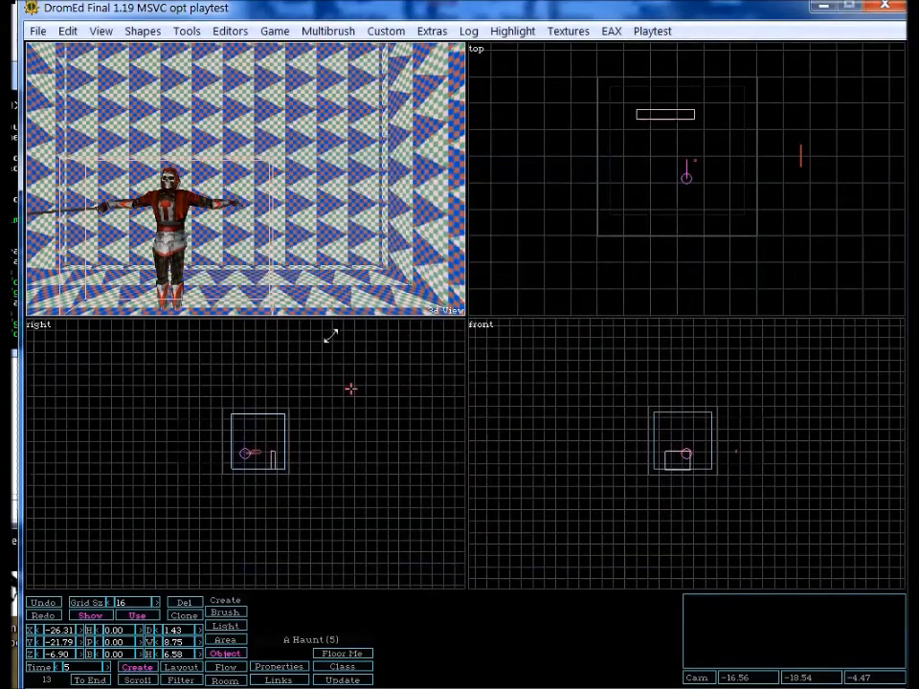
left_click(277, 673)
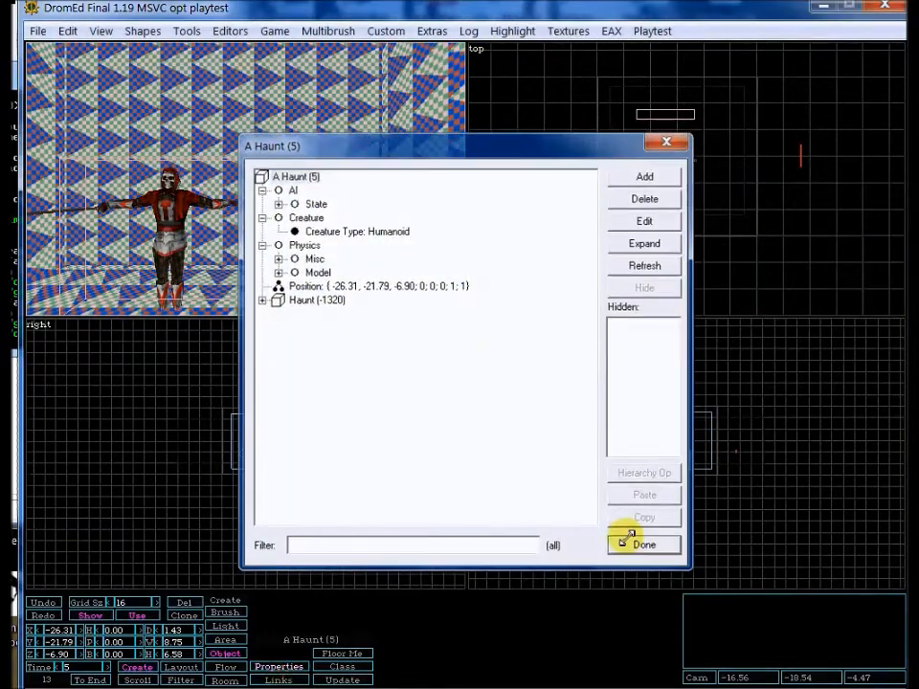
left_click(622, 539)
key("p")
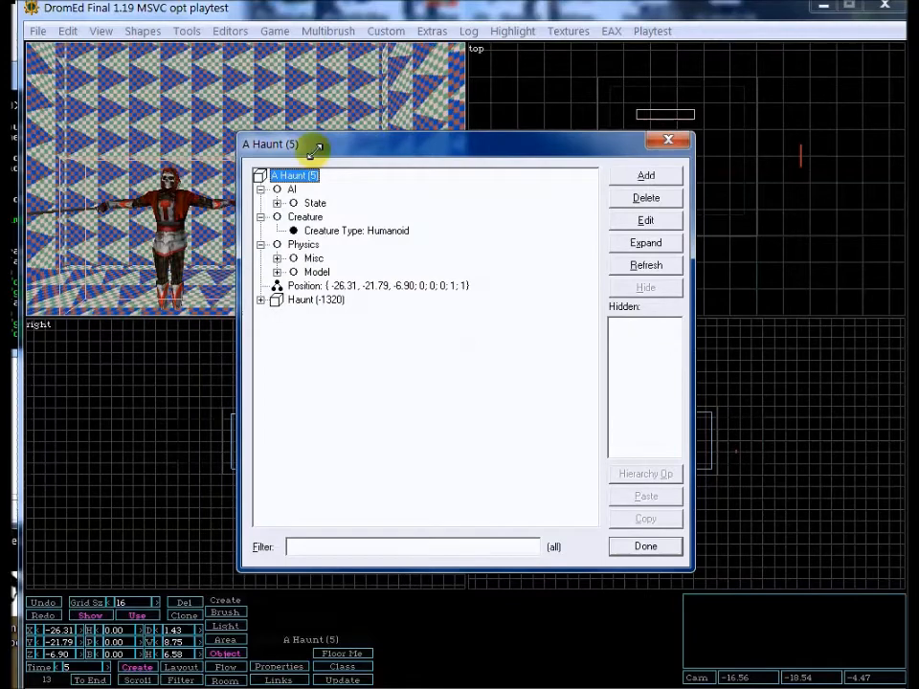
left_click(672, 142)
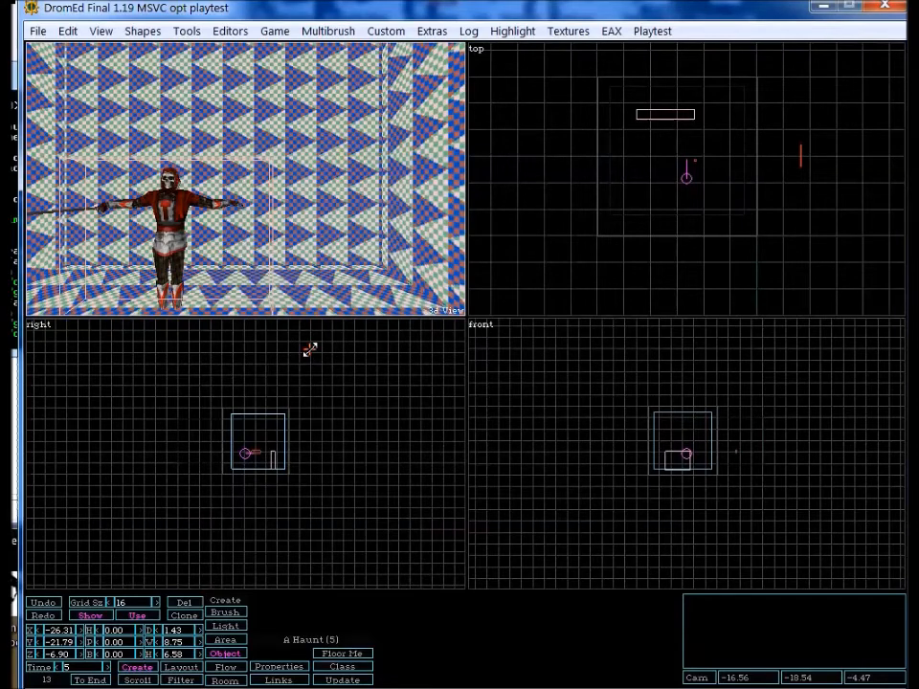
left_click(235, 34)
left_click(238, 34)
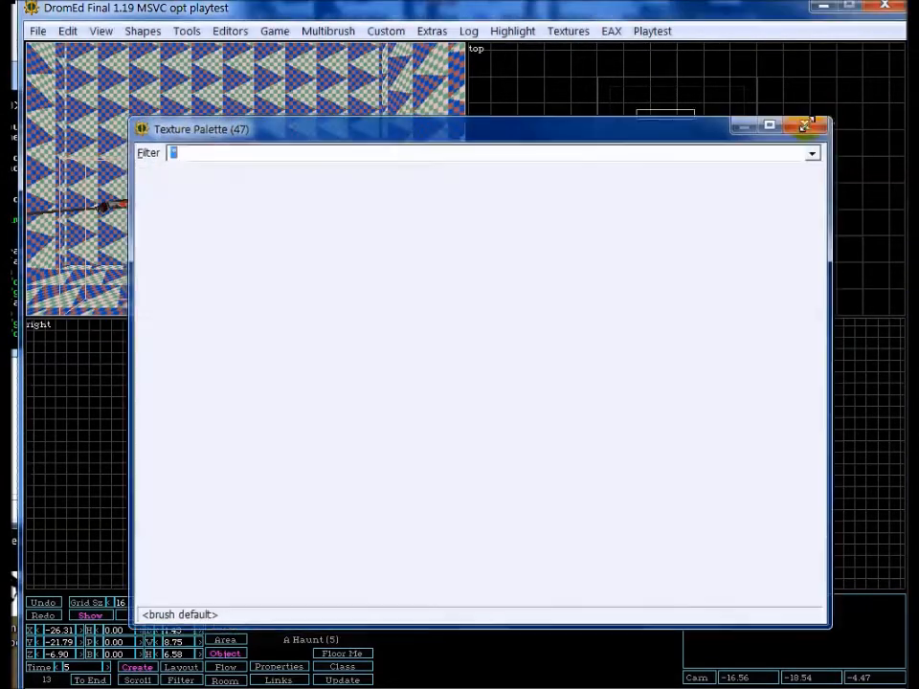
left_click(807, 125)
In the mission parameters' Dark Mission Description, set the mission number to 25 and the mission pathname to miss25.
left_click(187, 29)
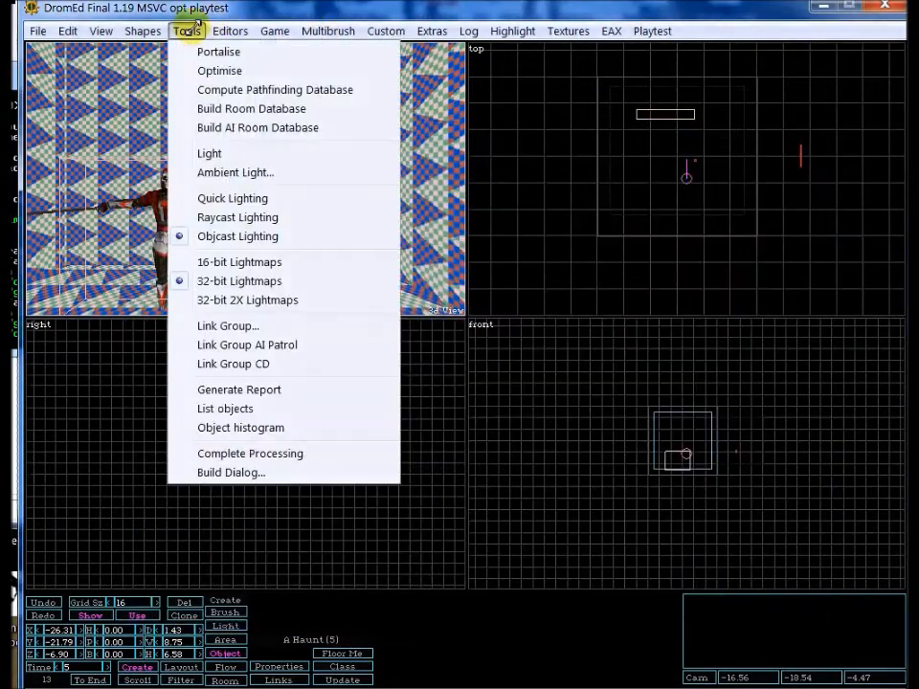
mouse_move(212, 24)
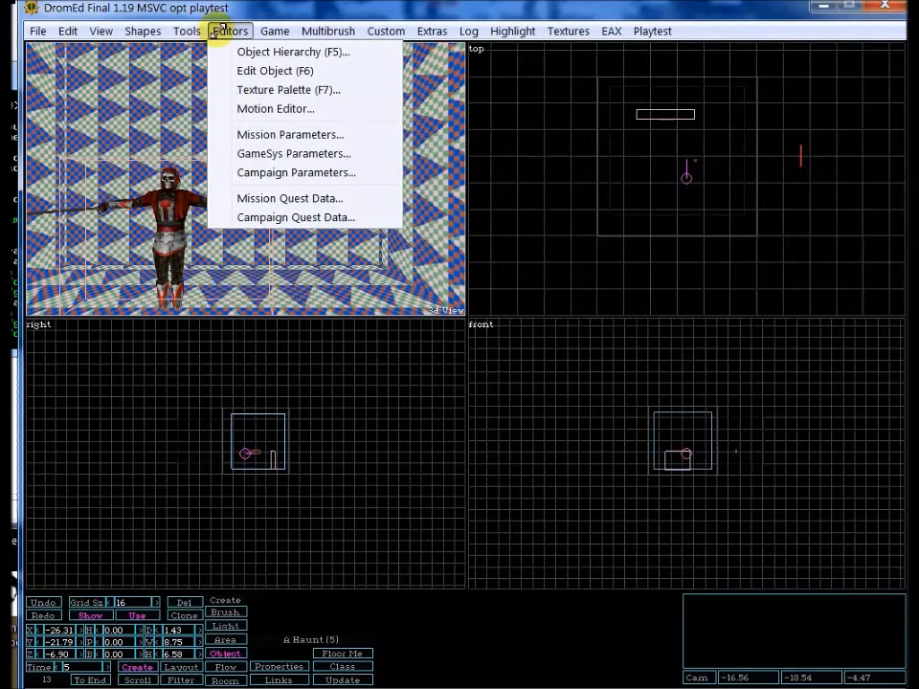
left_click(329, 135)
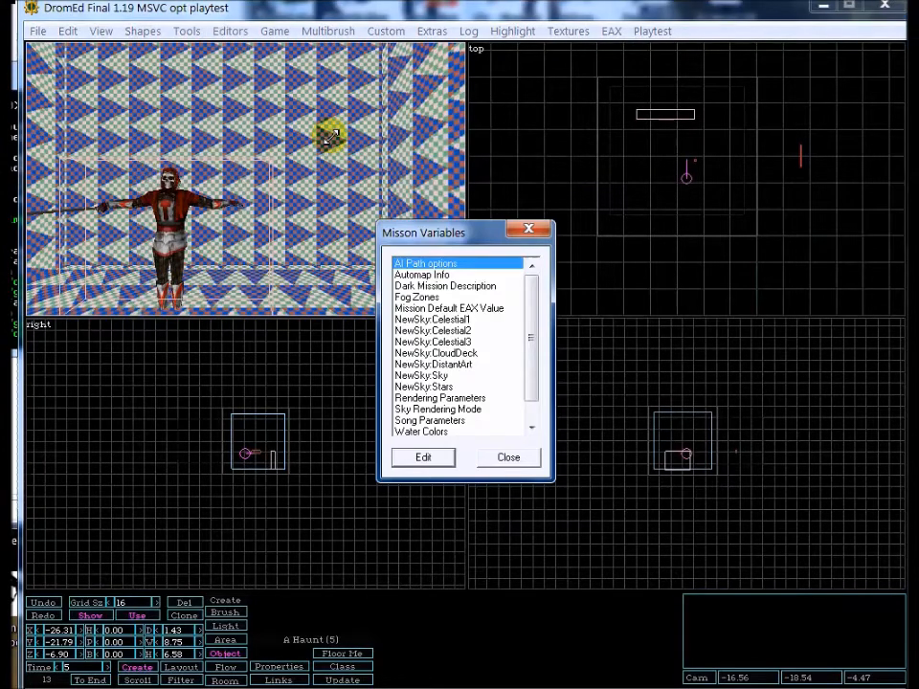
double_click(445, 287)
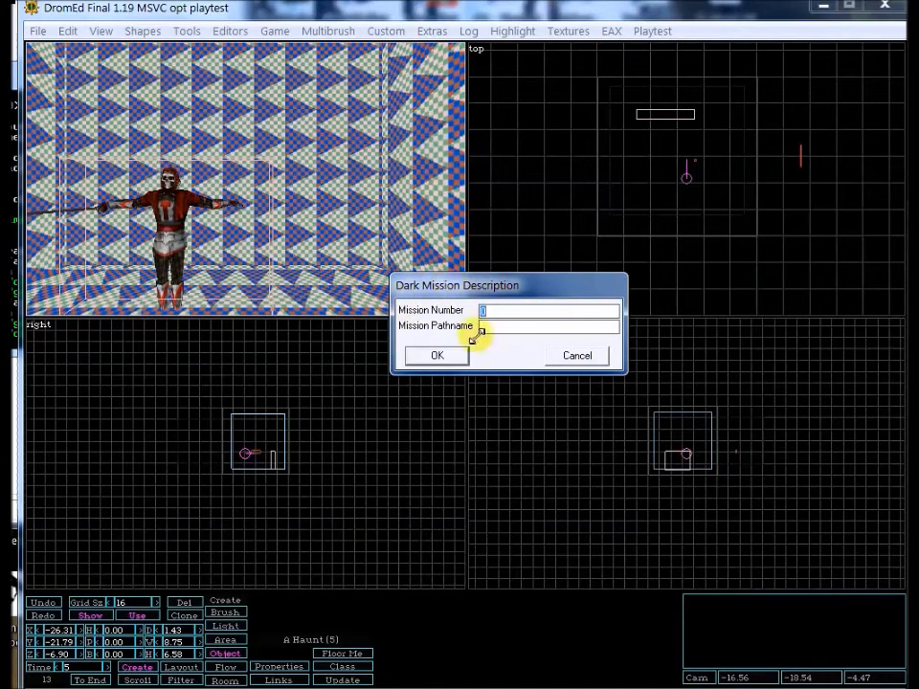
left_click(547, 329)
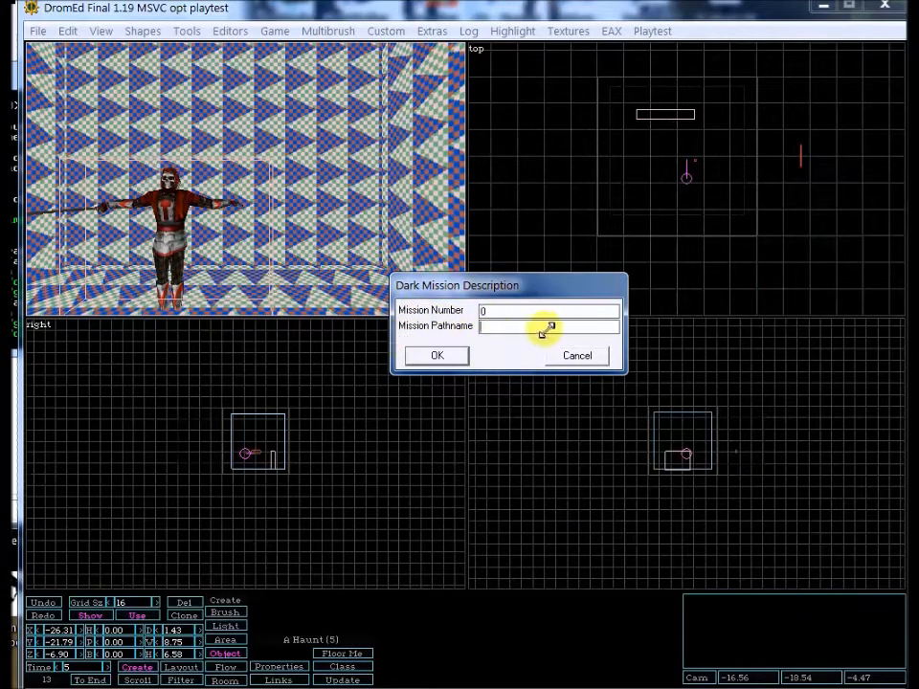
left_click(509, 313)
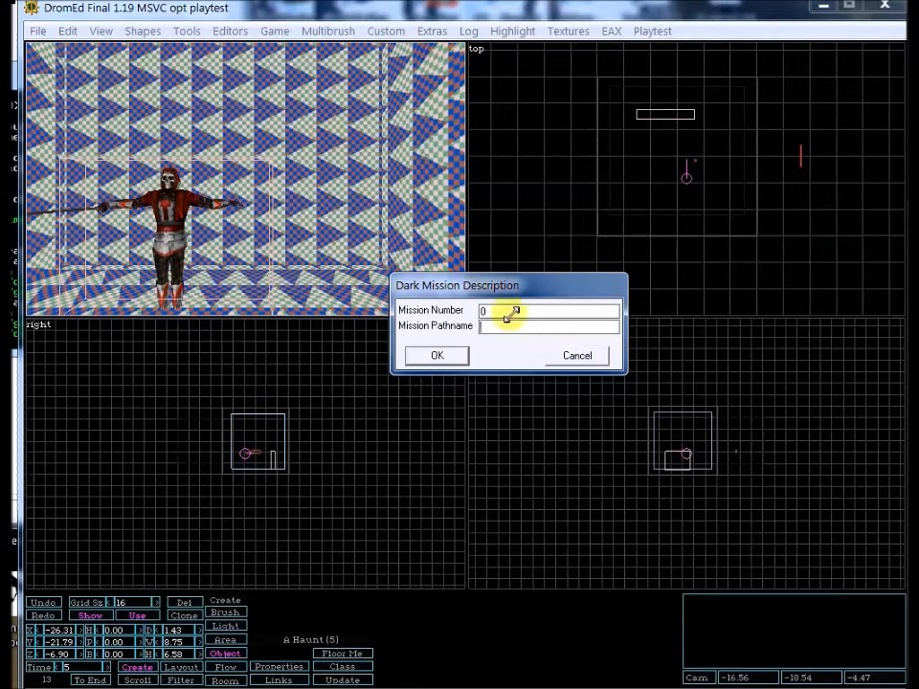
double_click(533, 313)
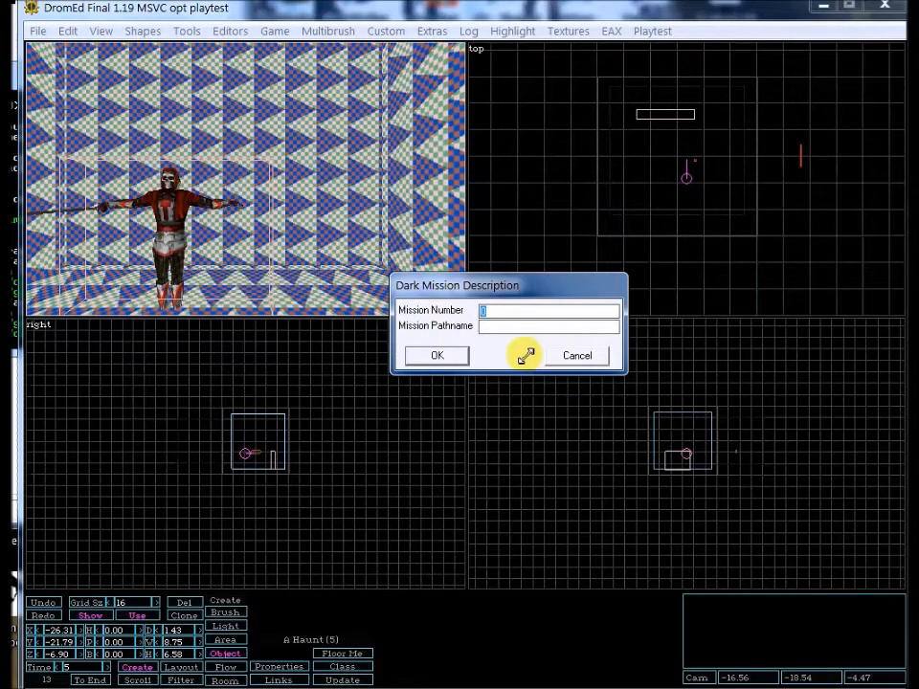
type("25")
left_click(510, 324)
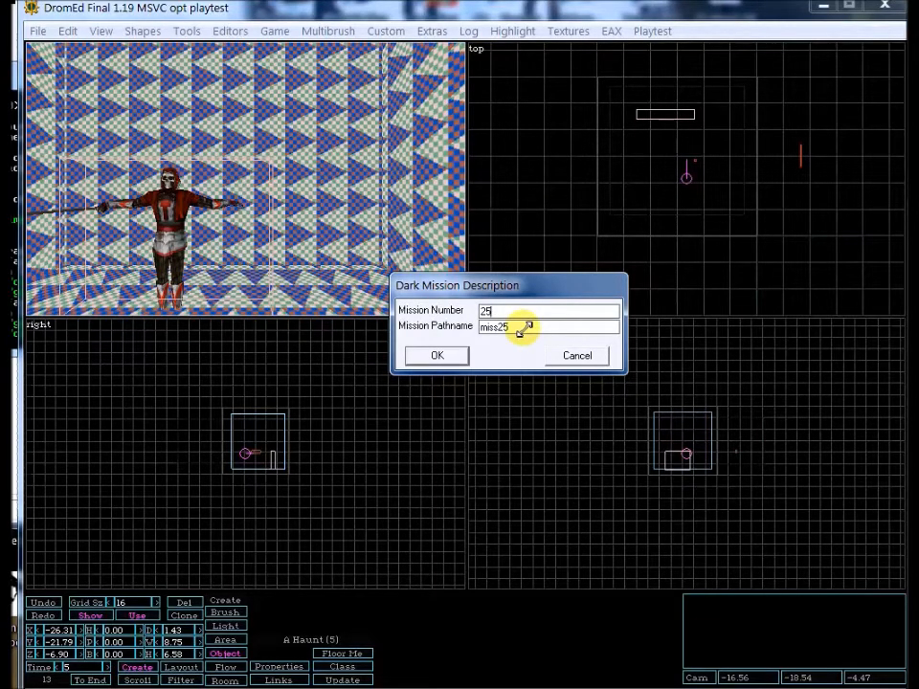
left_click(462, 354)
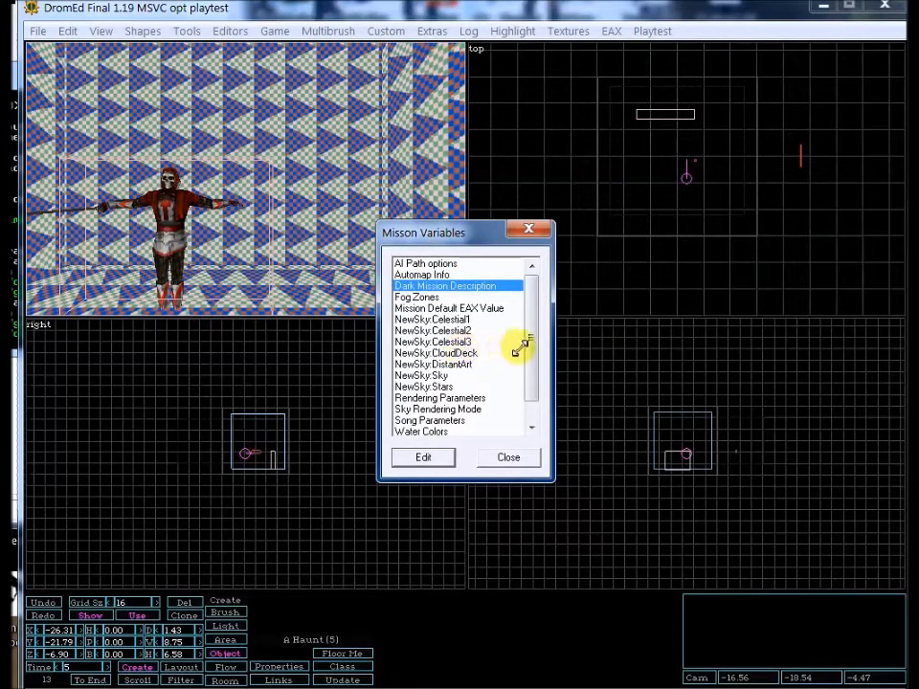
Examine the NewSky:Sky and Rendering Parameters settings of the mission without changing them.
mouse_move(529, 349)
left_mouse_down()
mouse_move(532, 380)
mouse_move(530, 328)
left_mouse_up()
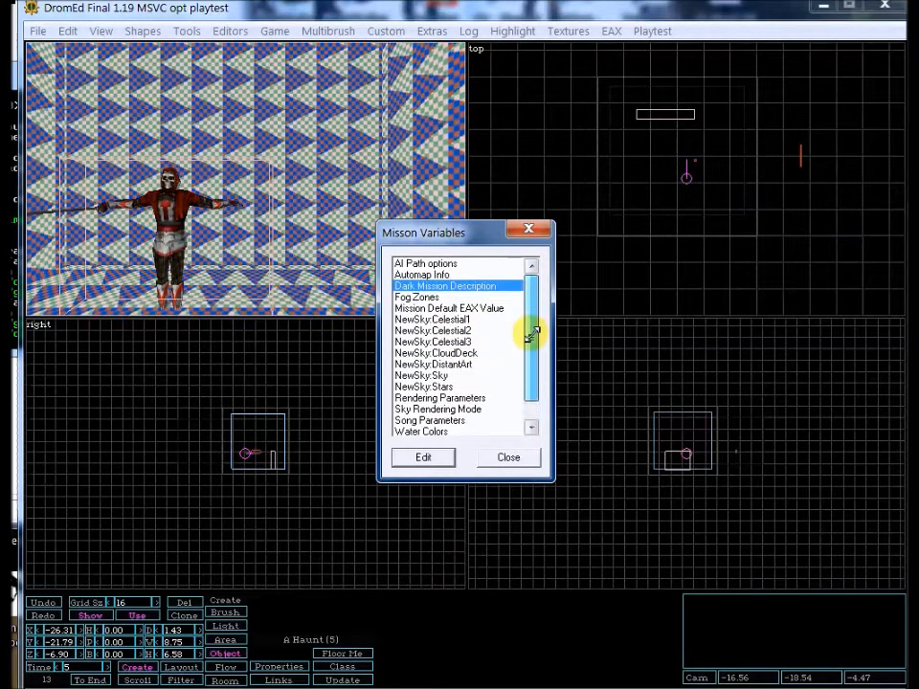
left_click(428, 376)
left_click(425, 457)
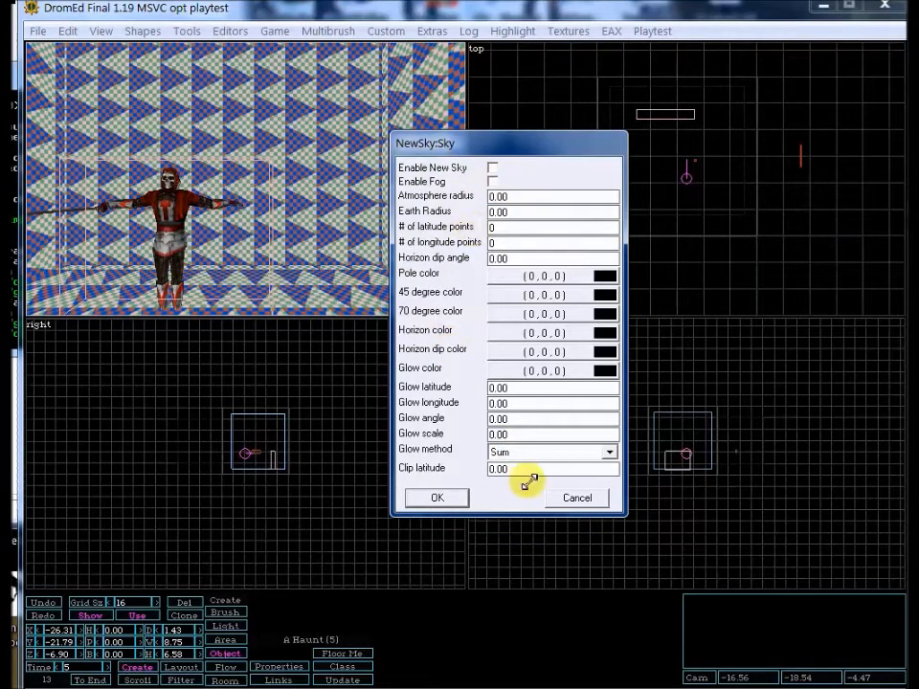
left_click(575, 498)
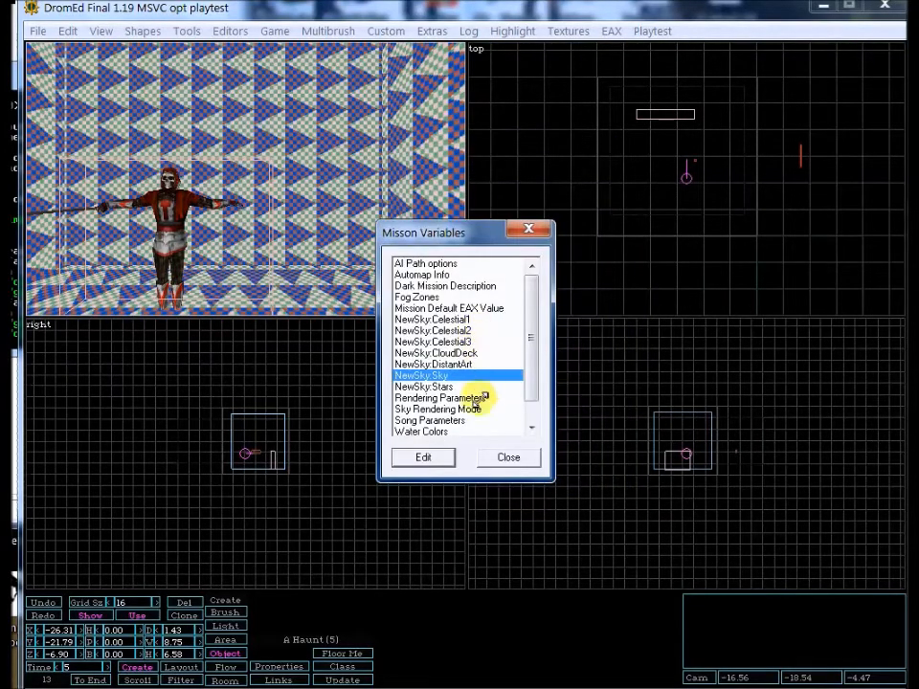
left_click(470, 398)
left_click(429, 459)
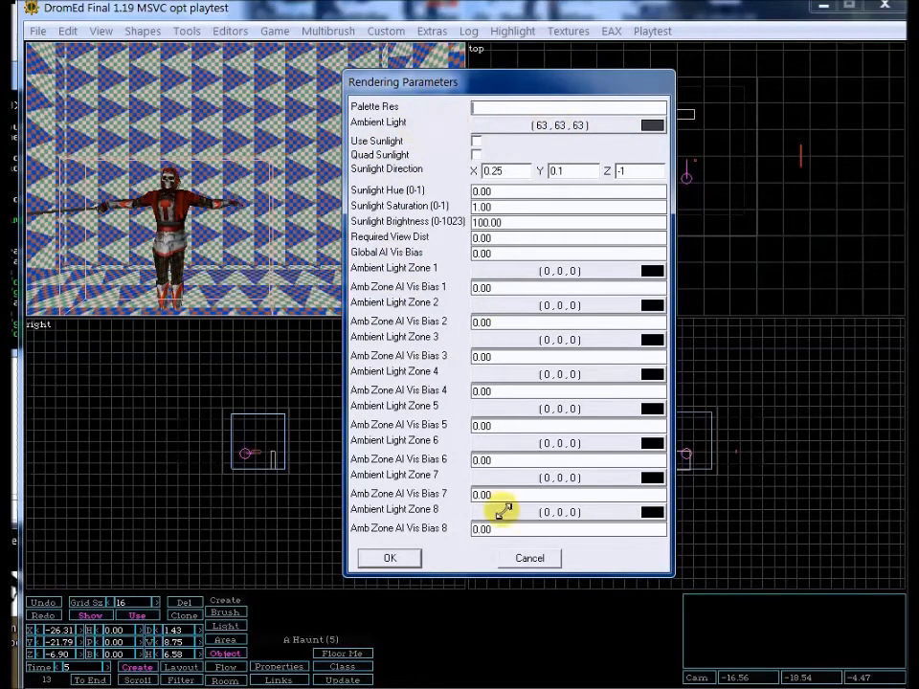
left_click(512, 557)
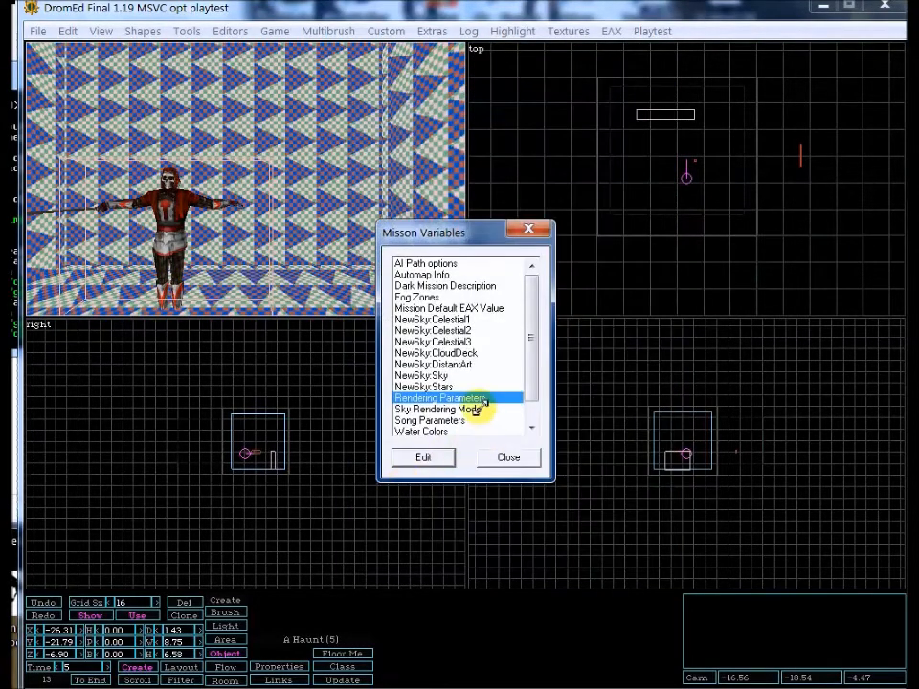
Examine the Textures and Stars options of the Sky Rendering Mode and leave it without applying a change.
left_click(467, 409)
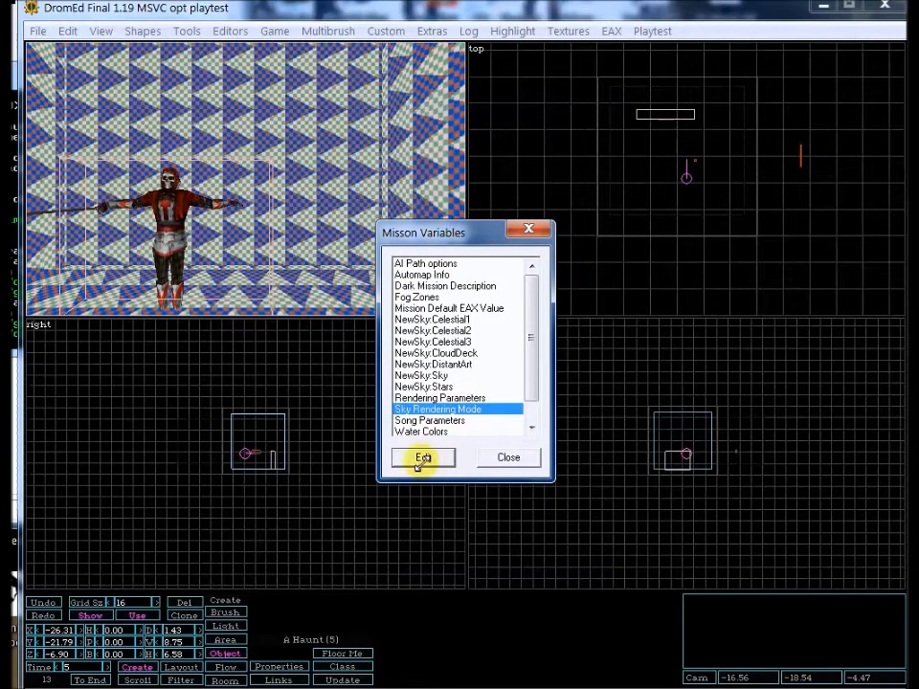
left_click(425, 459)
left_click(444, 321)
left_click(436, 326)
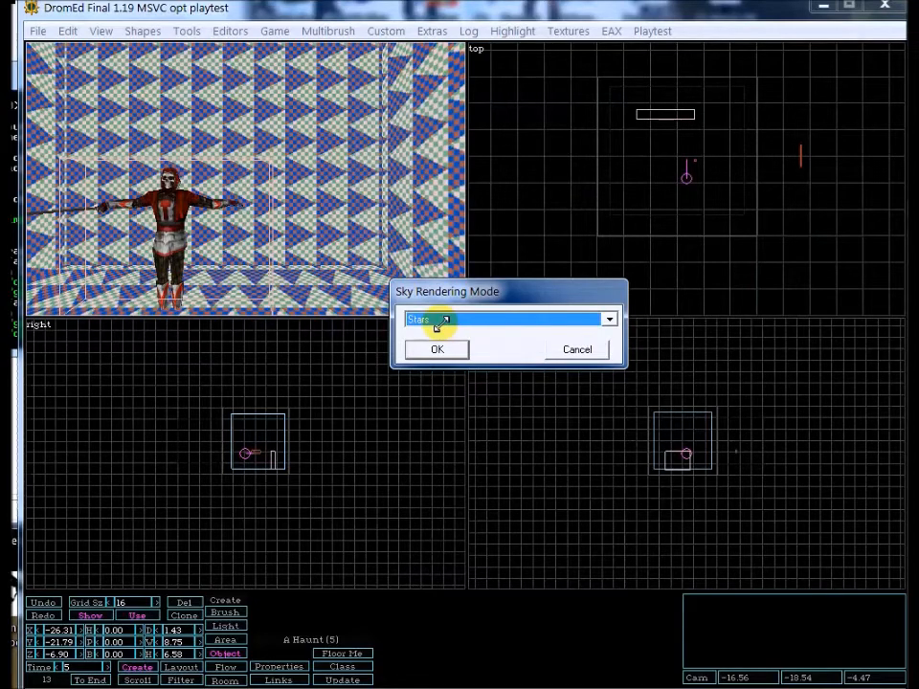
left_click(437, 320)
left_click(438, 333)
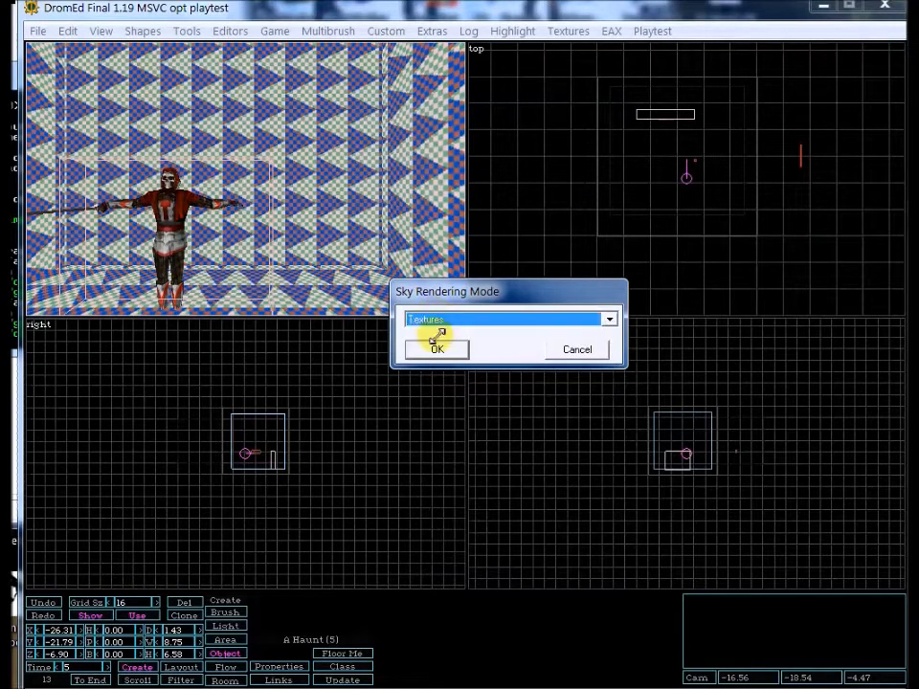
left_click(486, 325)
left_click(462, 345)
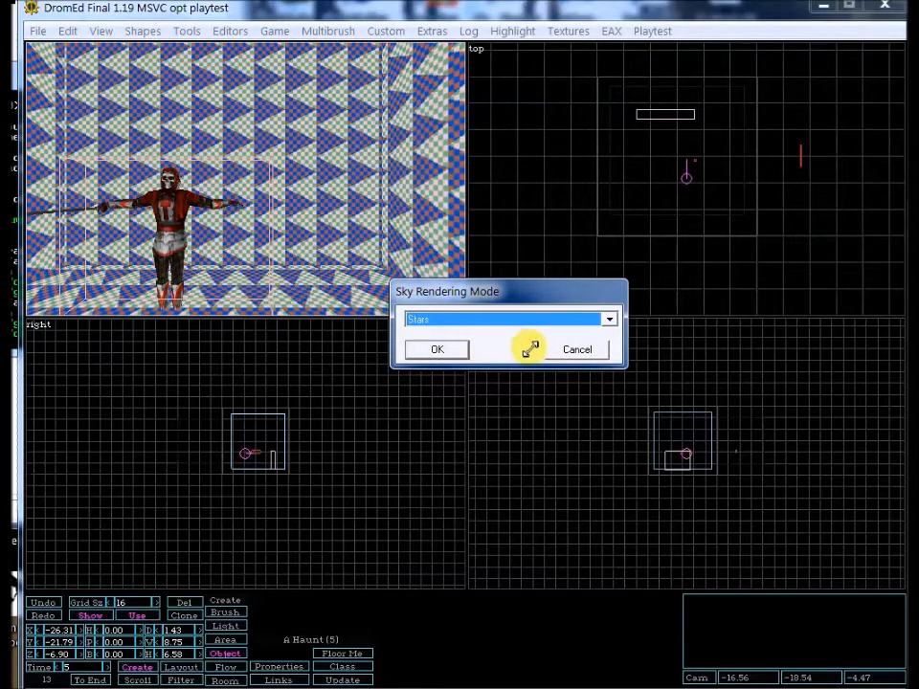
left_click(487, 316)
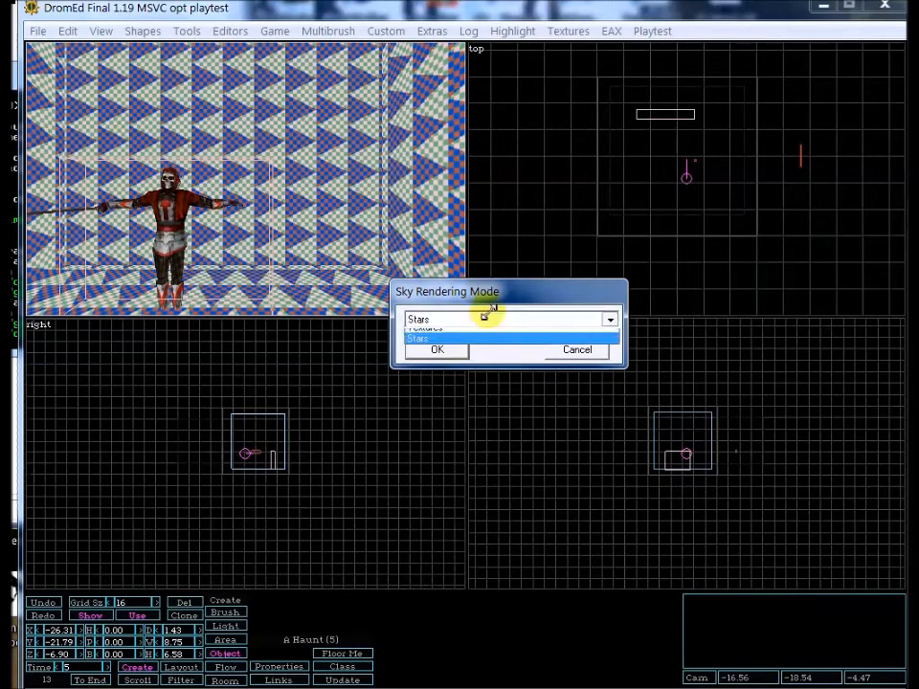
left_click(530, 347)
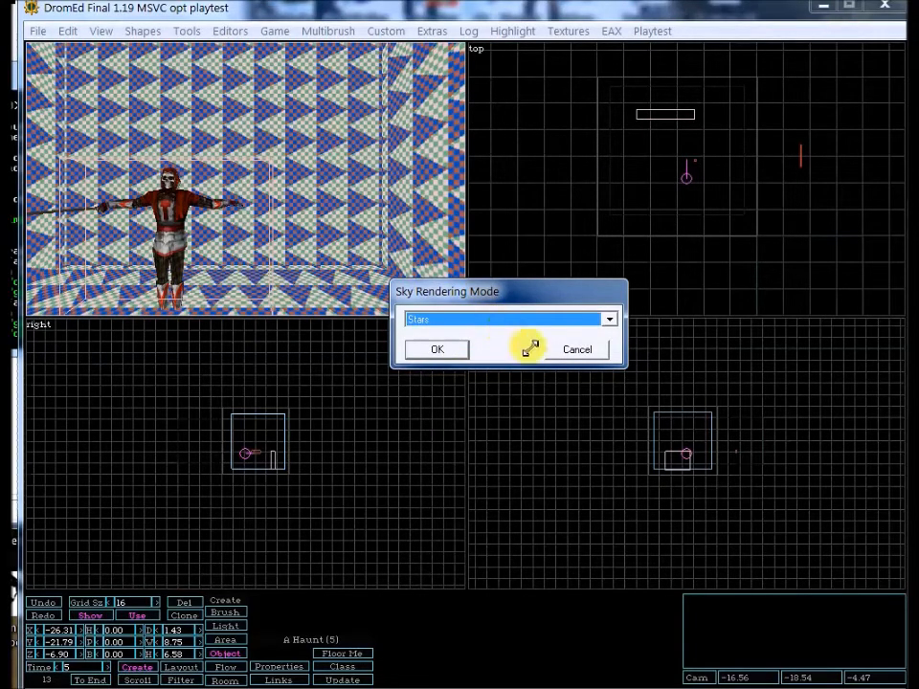
left_click(584, 348)
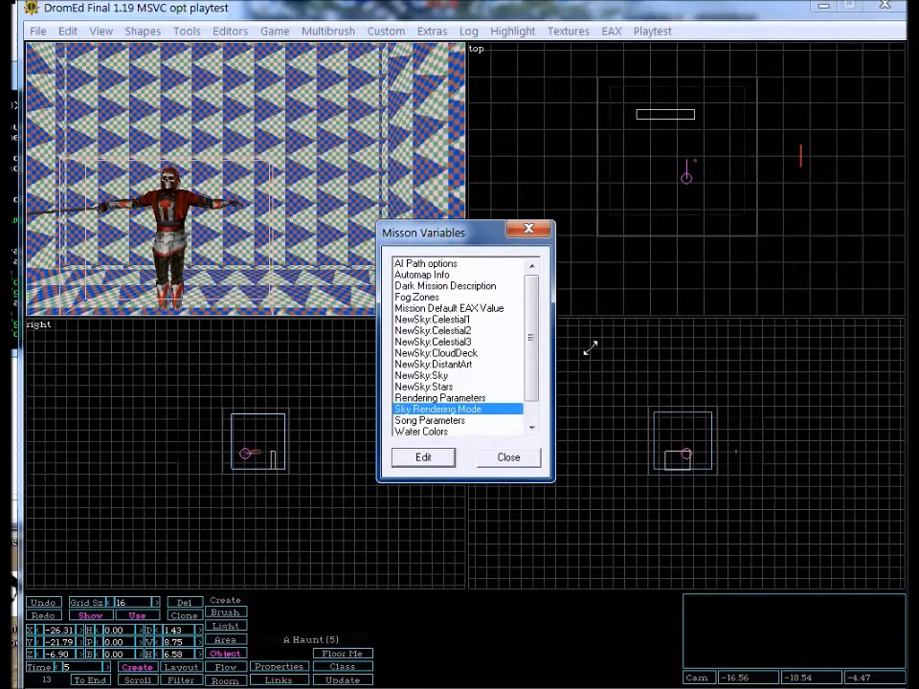
Examine the mission's Song Parameters and Water Colors settings without changing them.
left_click_drag(529, 351, 530, 386)
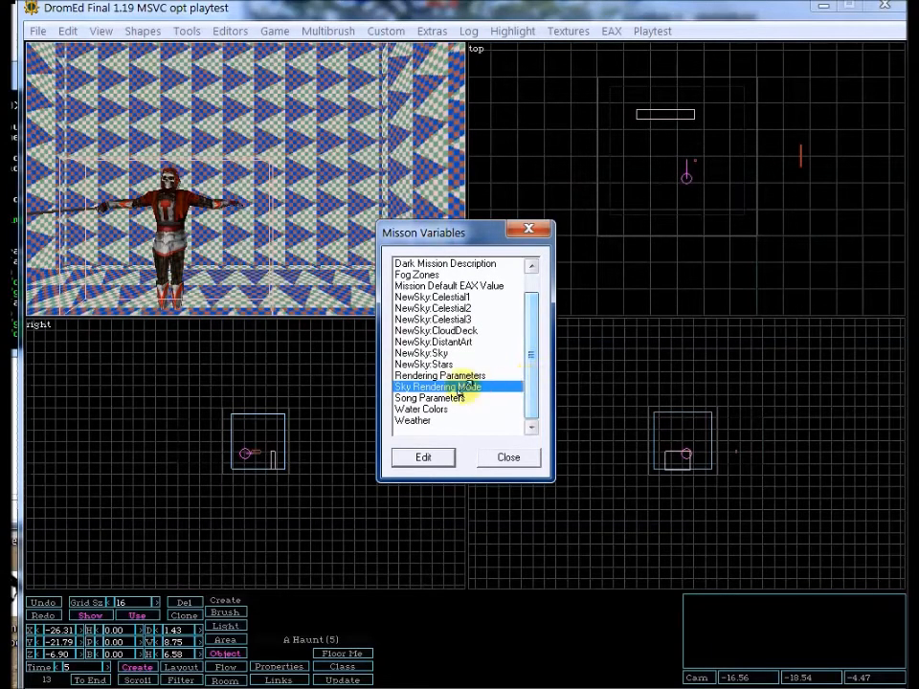
left_click(426, 397)
left_click(435, 452)
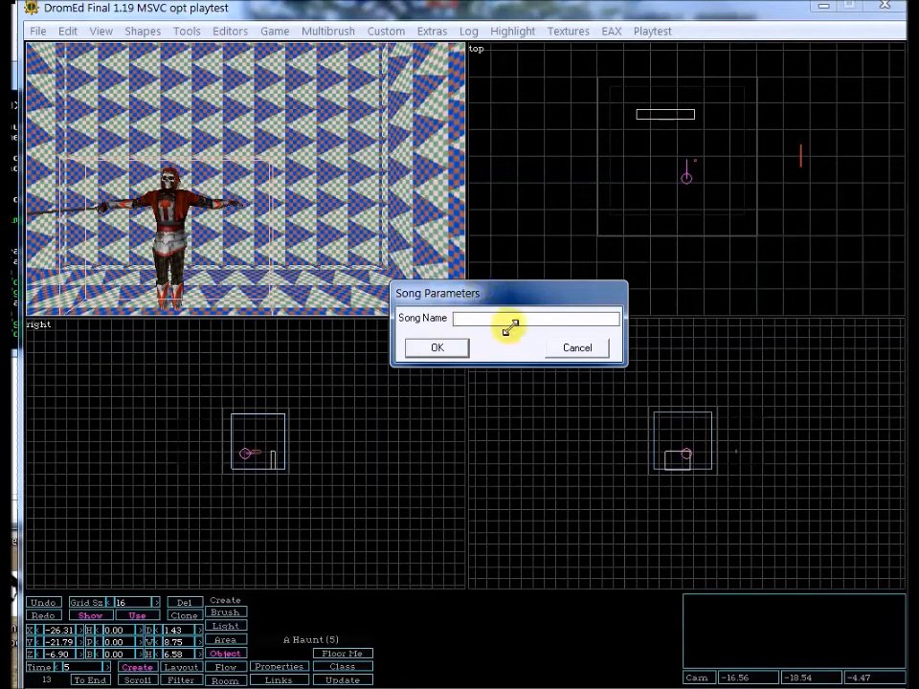
left_click(572, 348)
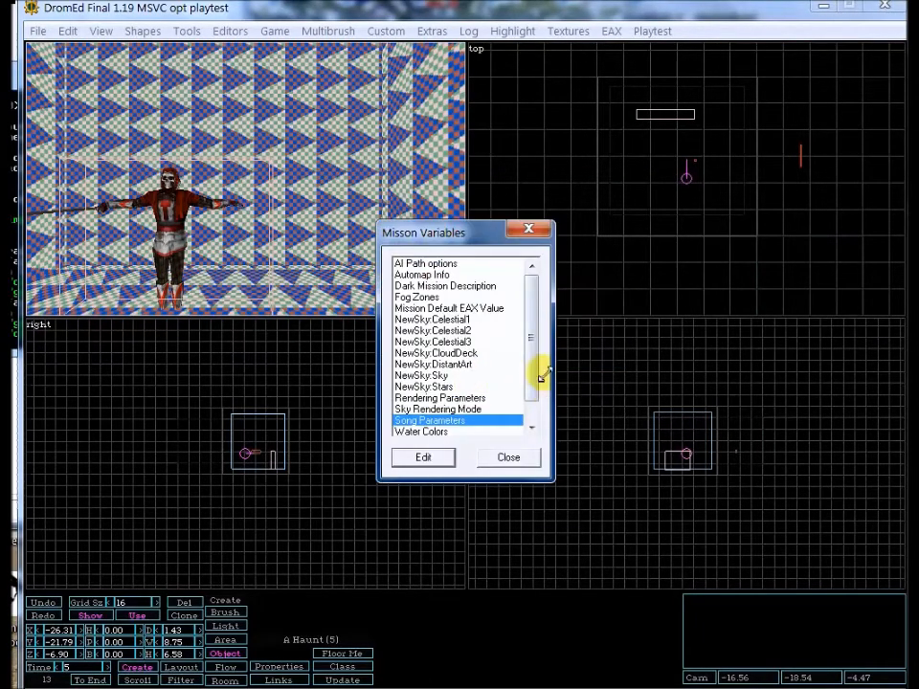
scroll(529, 376, "down", 1)
left_click(428, 410)
left_click(423, 457)
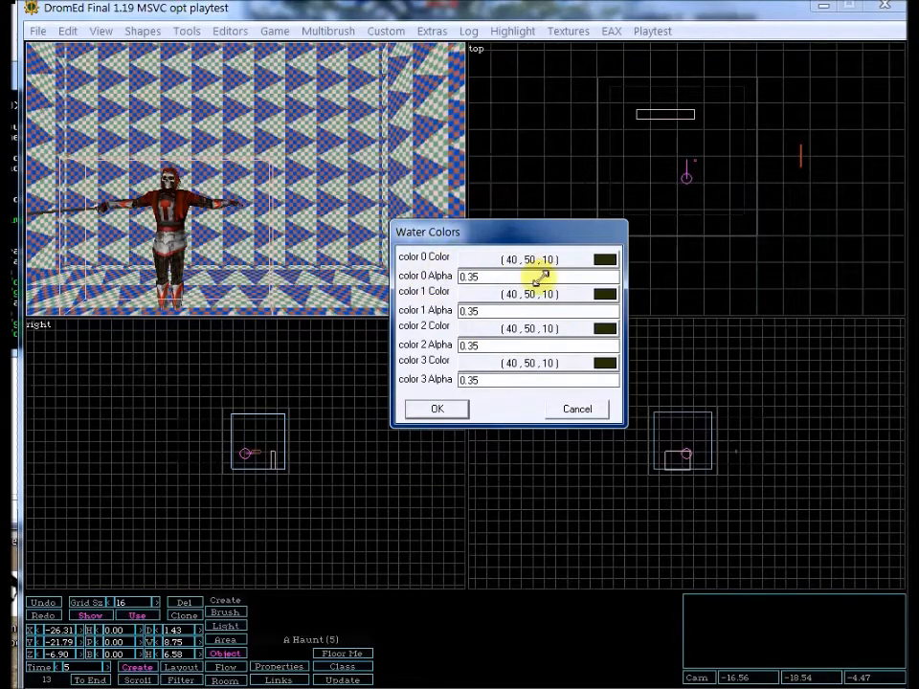
left_click(577, 407)
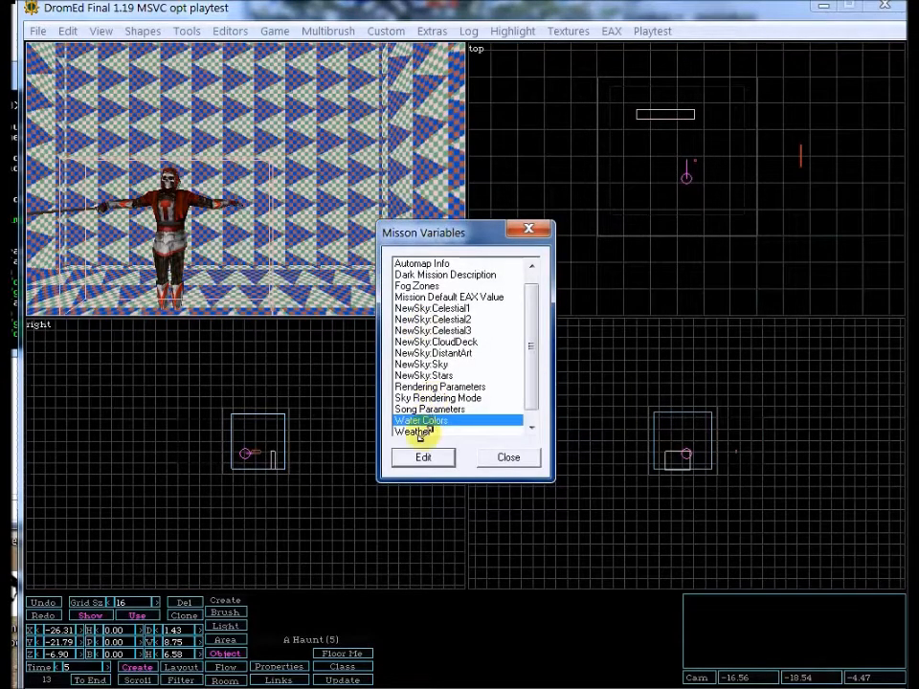
Examine the mission's Weather settings and the snow and rain precipitation types, discard any change and close the mission variables.
left_click(421, 432)
left_click(423, 457)
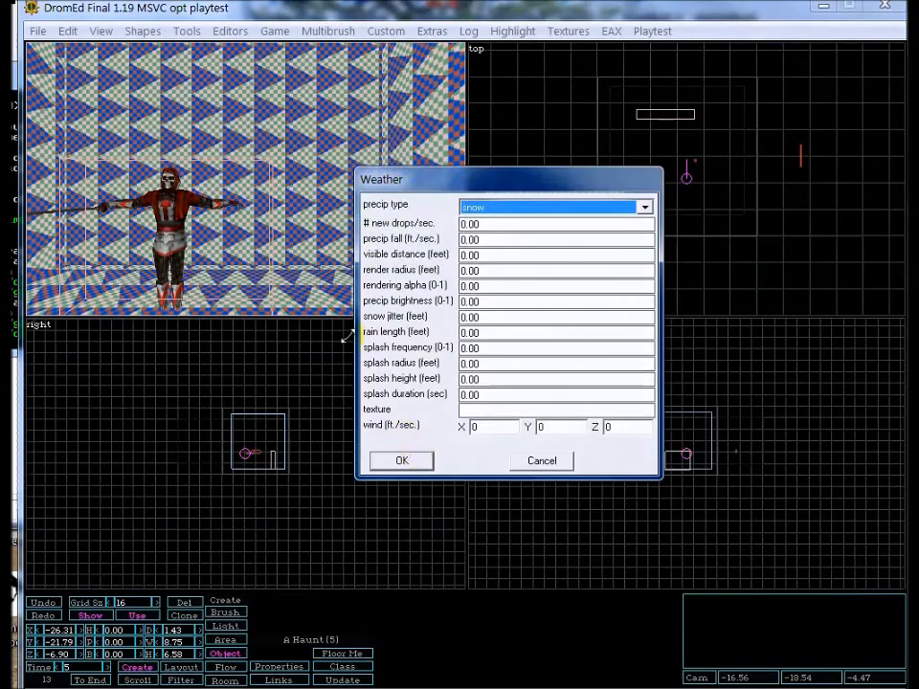
left_click(496, 206)
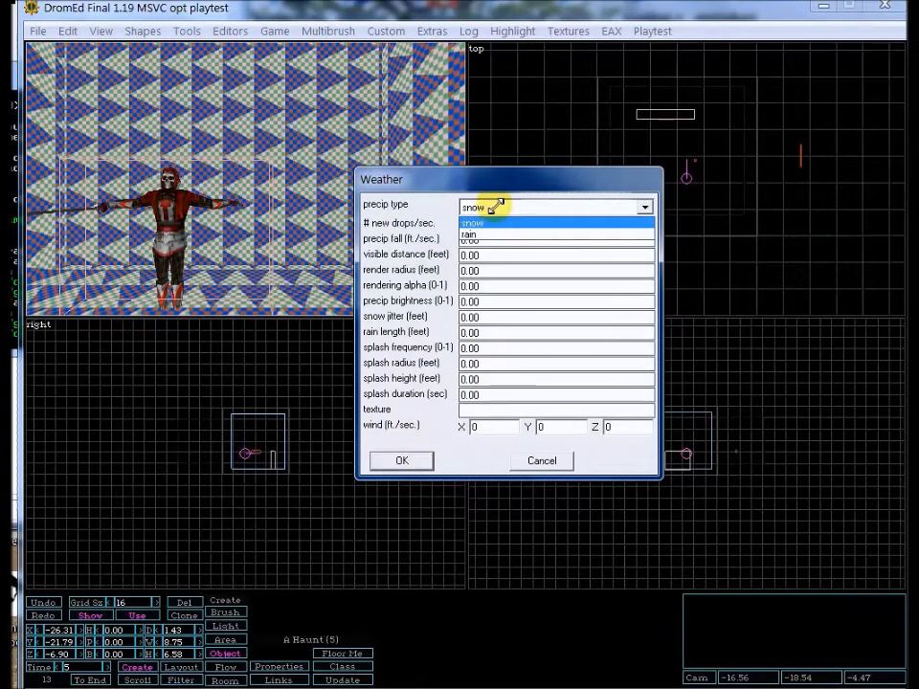
left_click(496, 205)
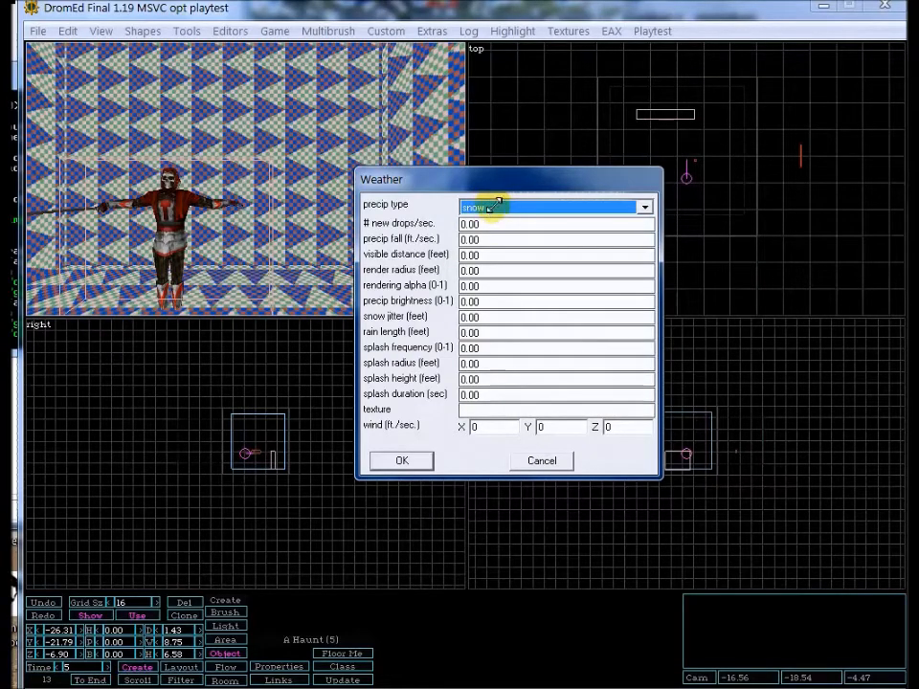
left_click(494, 206)
left_click(469, 231)
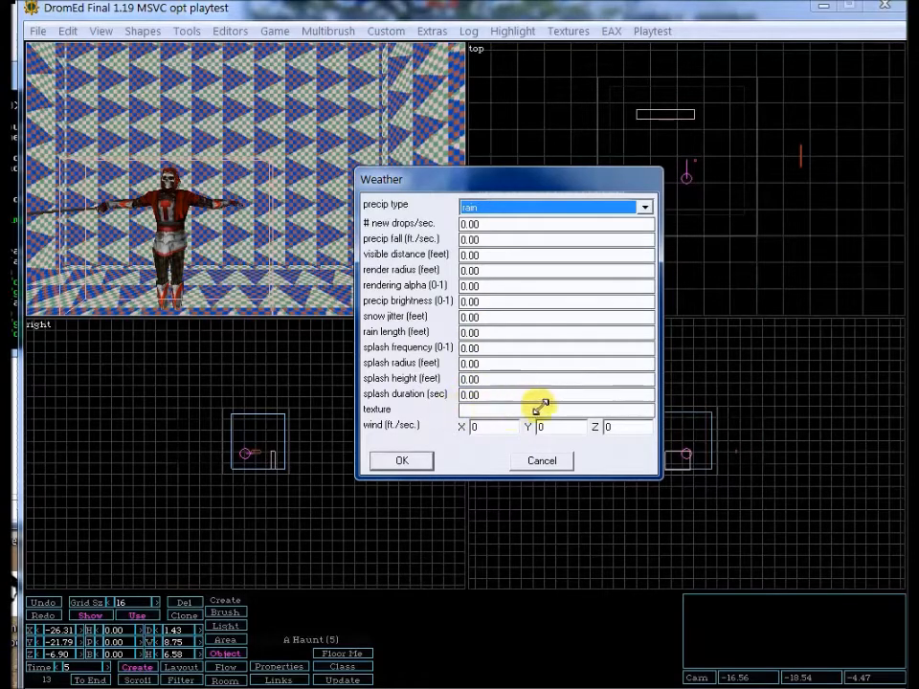
left_click(481, 407)
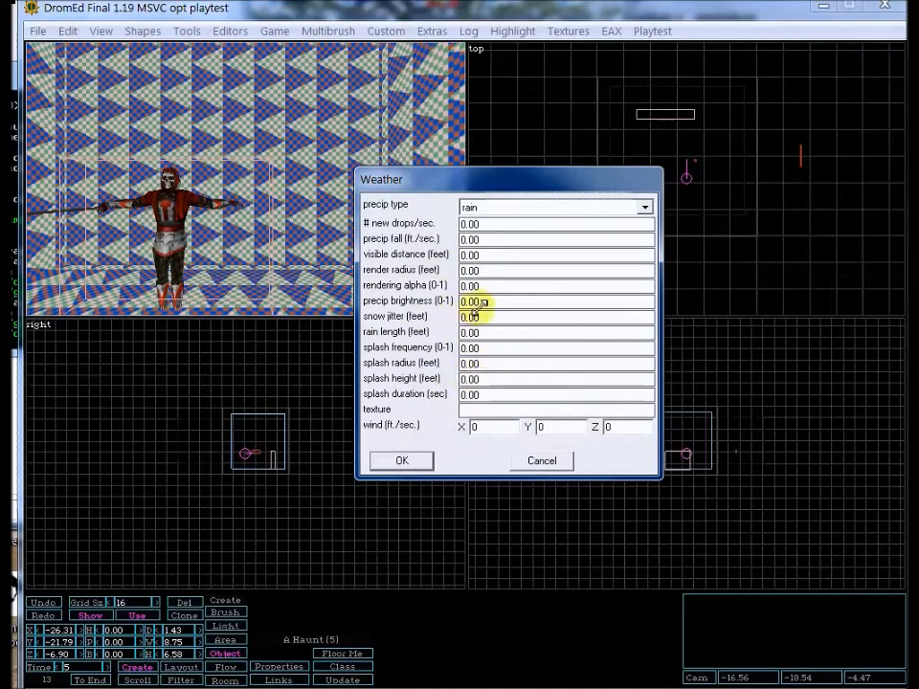
left_click(530, 459)
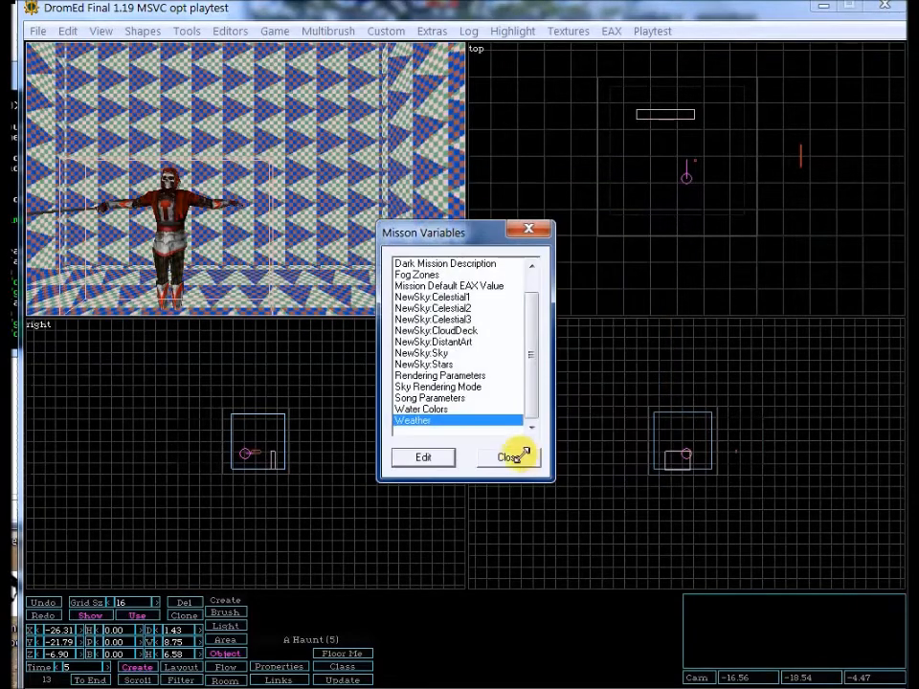
left_click(509, 457)
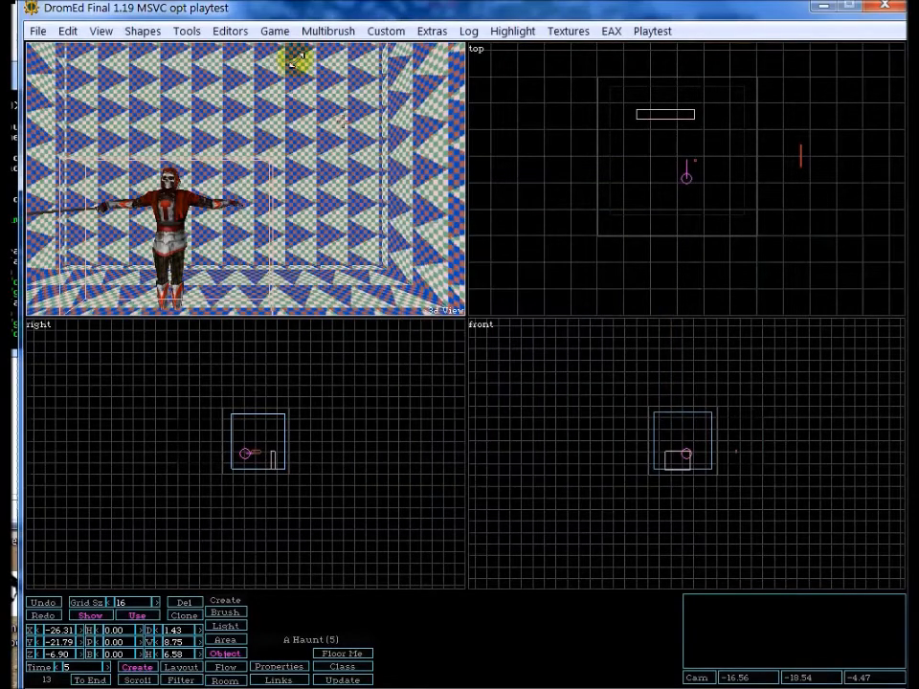
Examine the list of GameSys variables and close it without editing any entry.
left_click(230, 28)
left_click(296, 153)
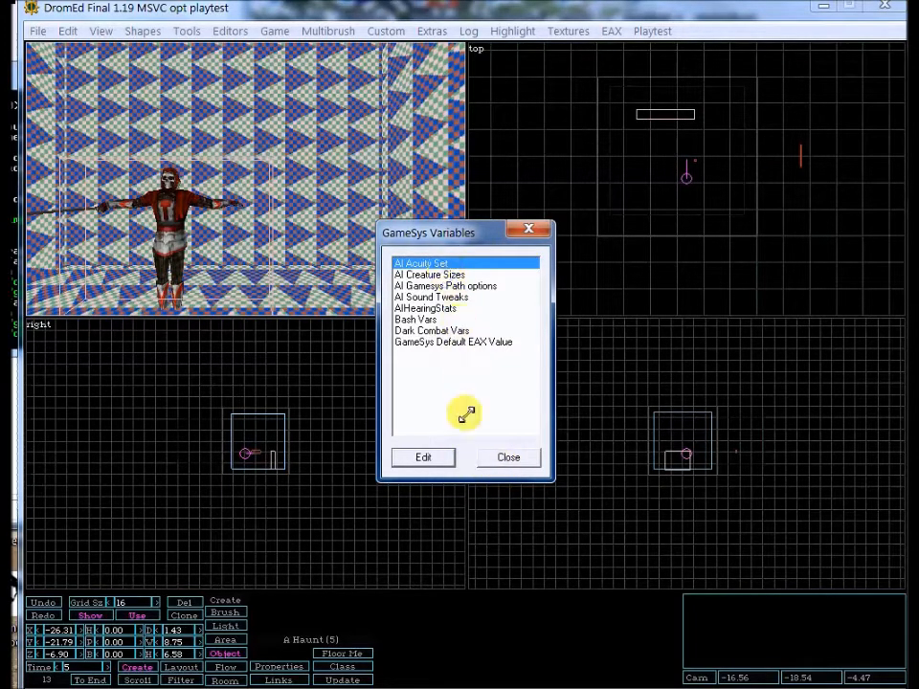
left_click(500, 462)
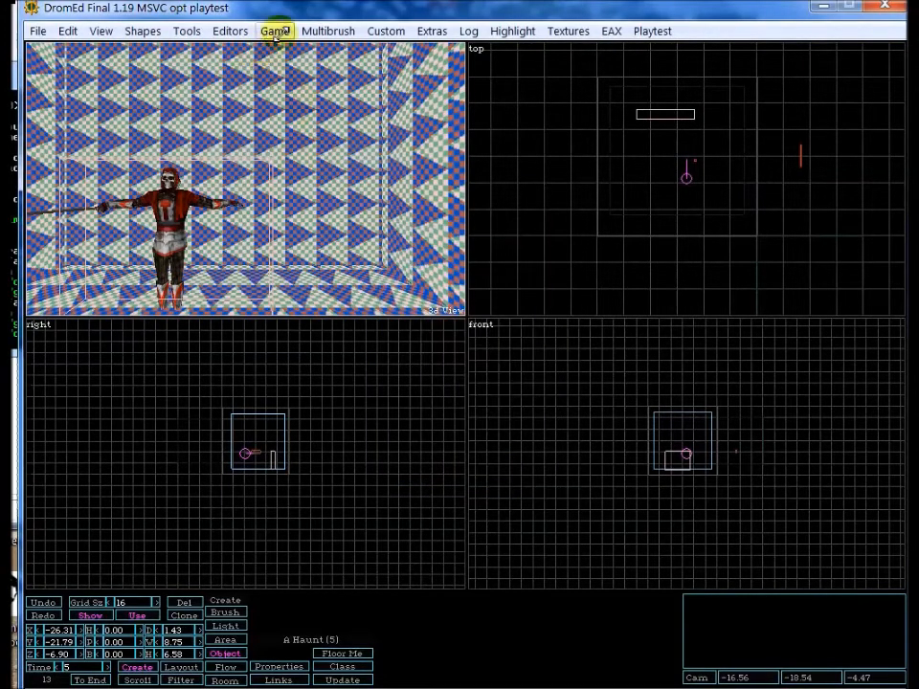
left_click(280, 29)
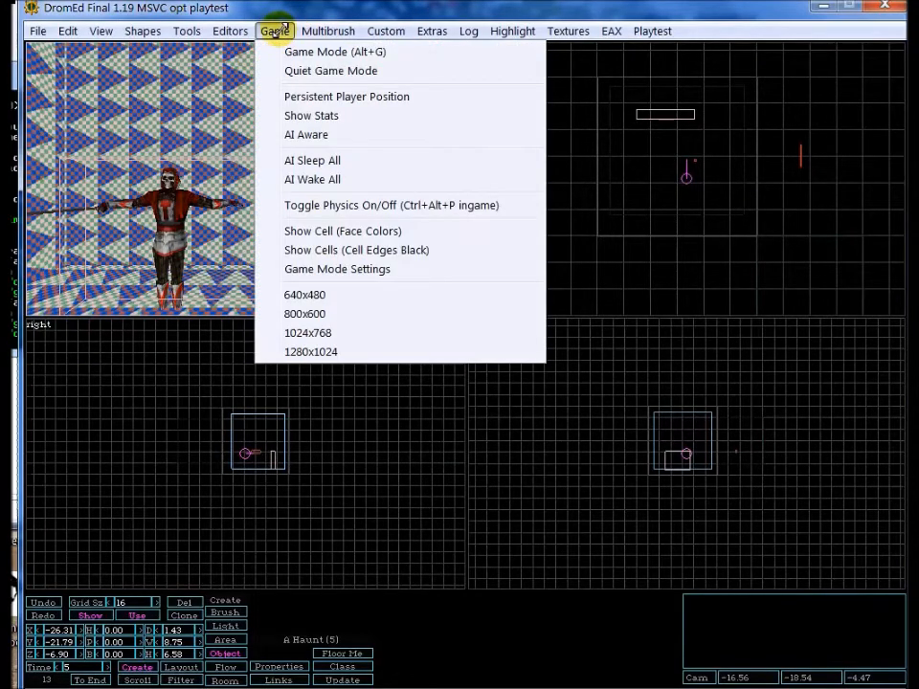
left_click(281, 29)
left_click(203, 30)
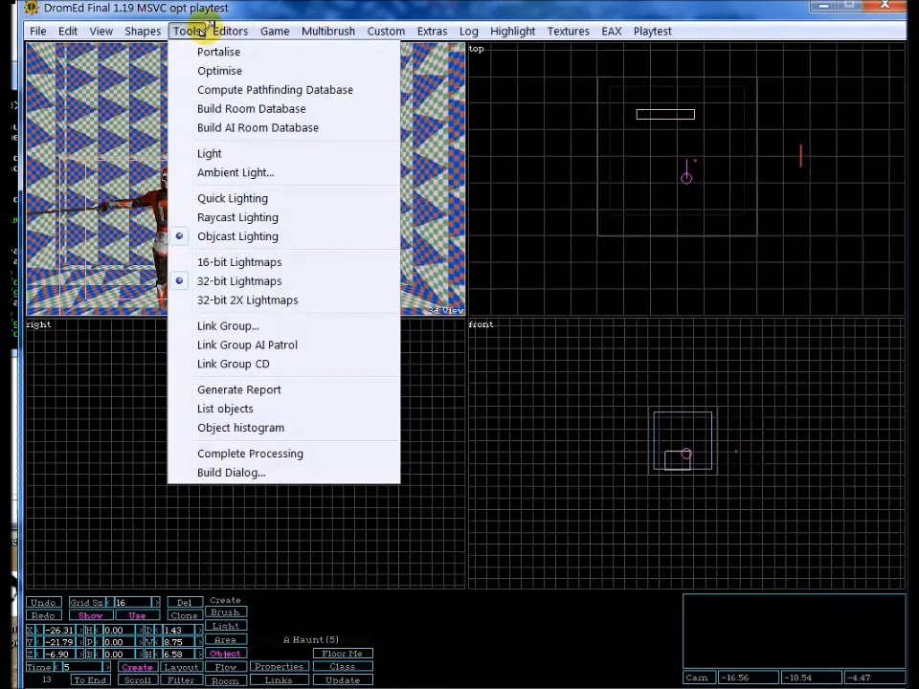
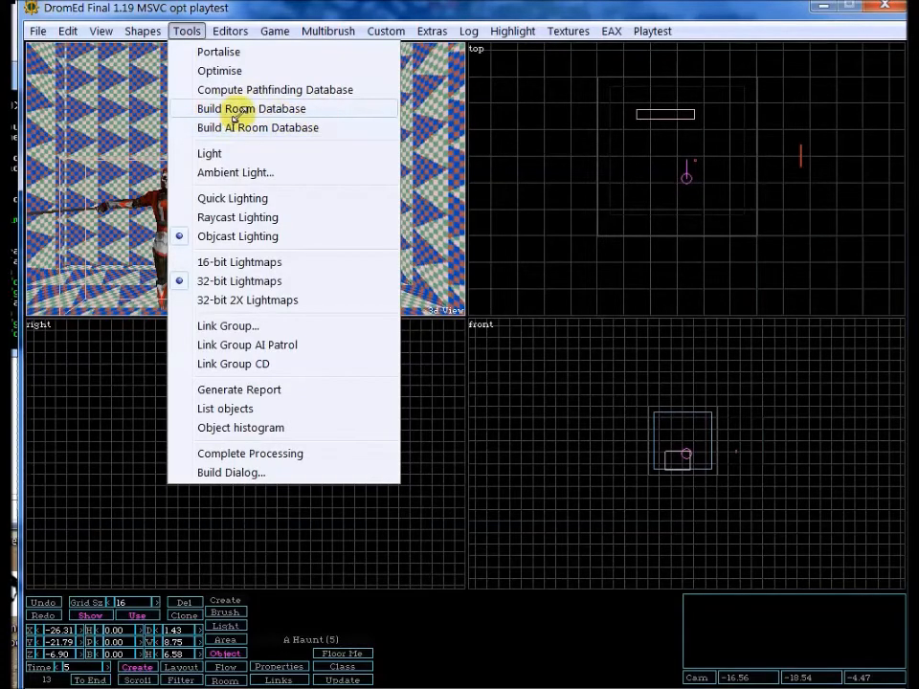
left_click(189, 30)
Compare the fill air brush with the larger Default Room brush enclosing it by selecting each in the top view.
left_click(612, 88)
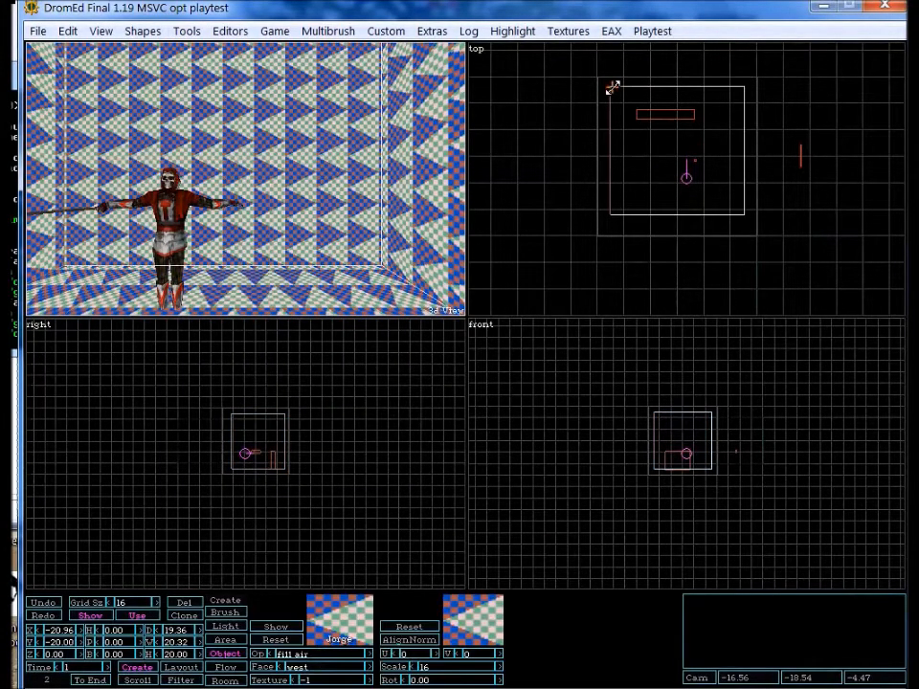
key("Left")
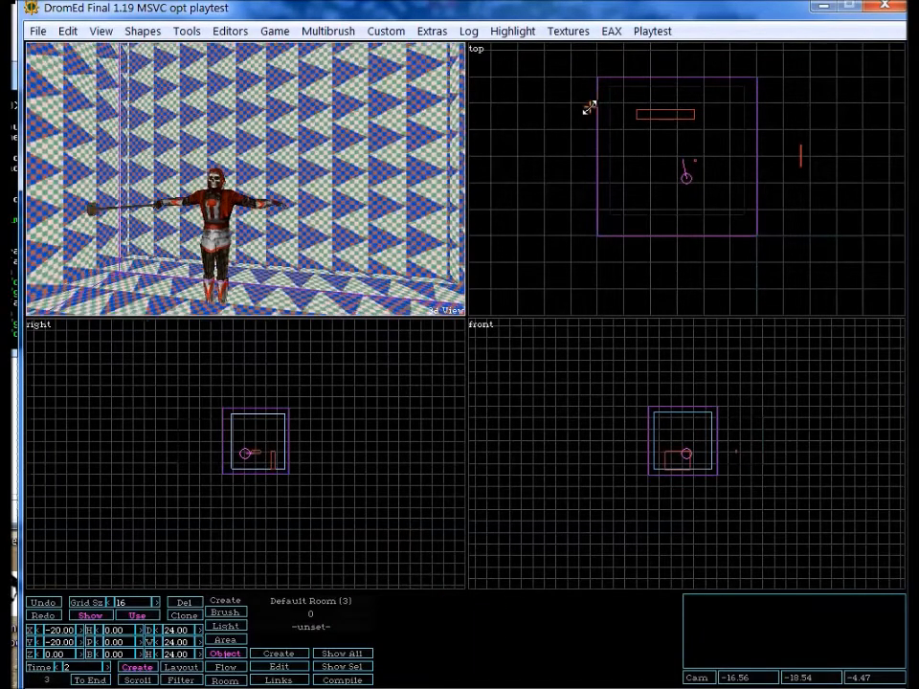
key("Left")
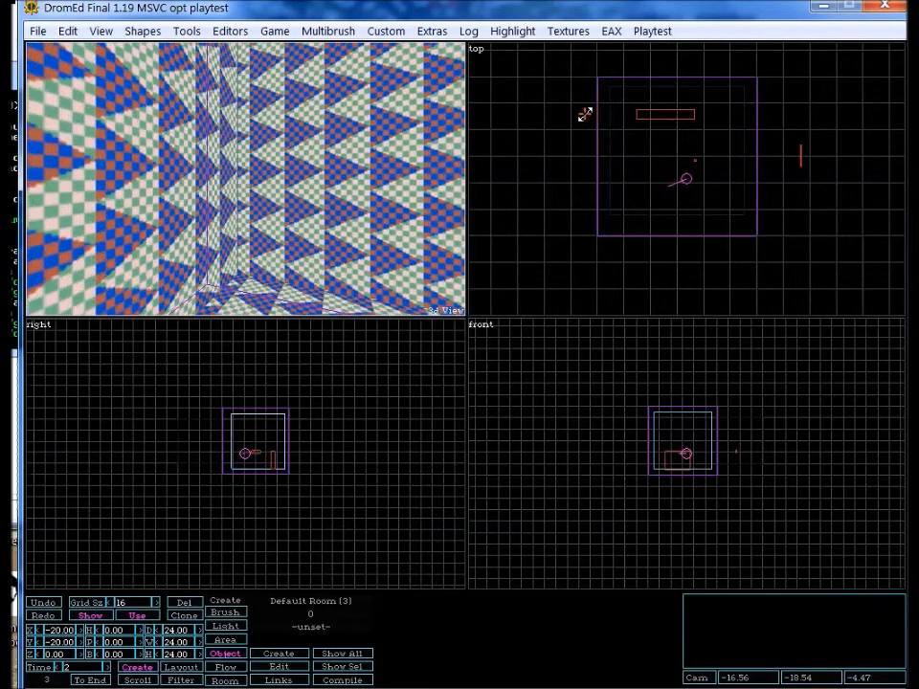
left_click(611, 88)
key("Right")
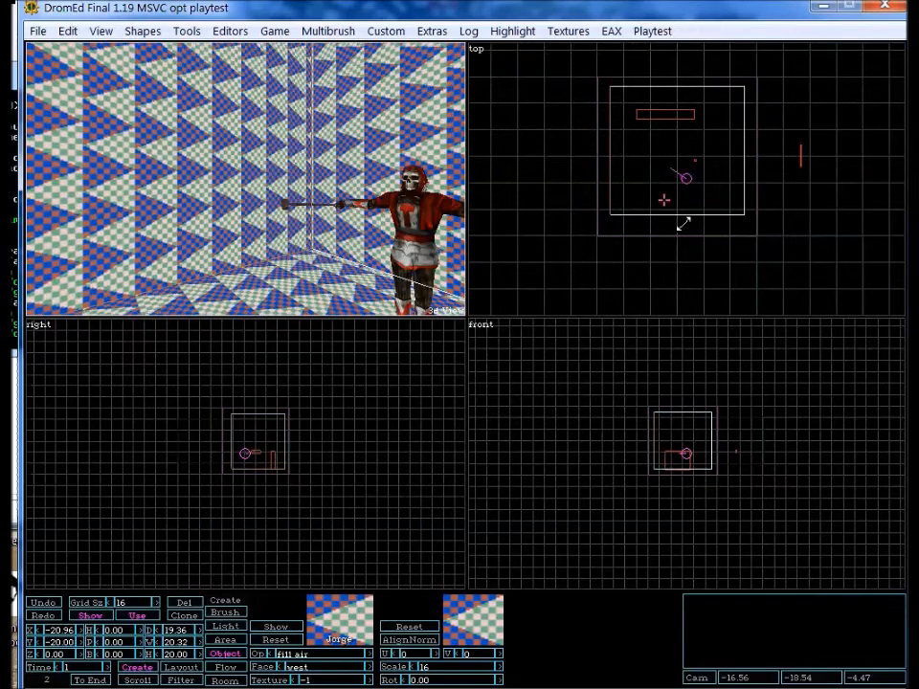
left_click(750, 235)
key("Left")
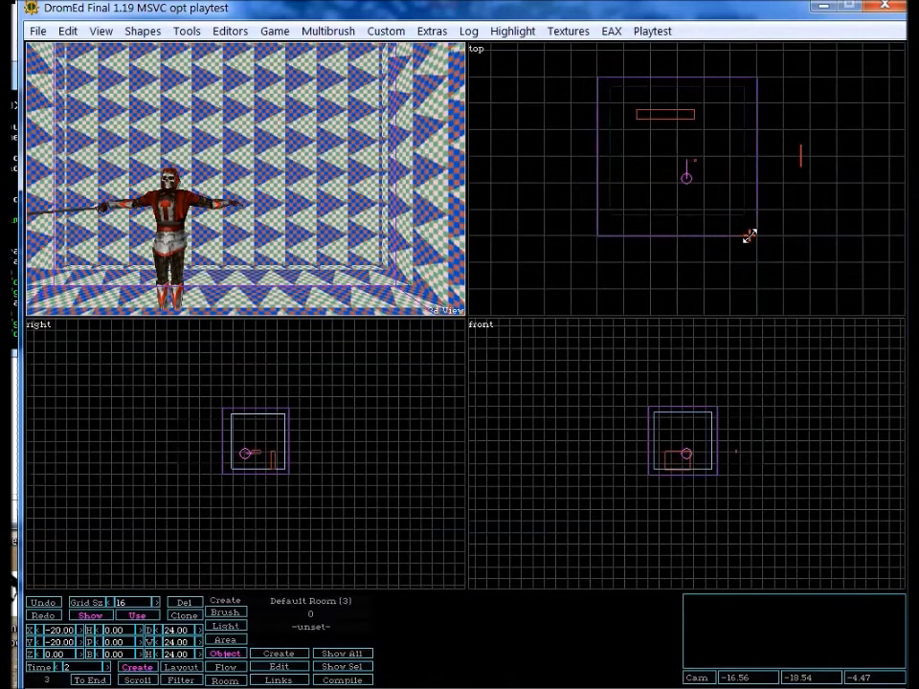
key("Right")
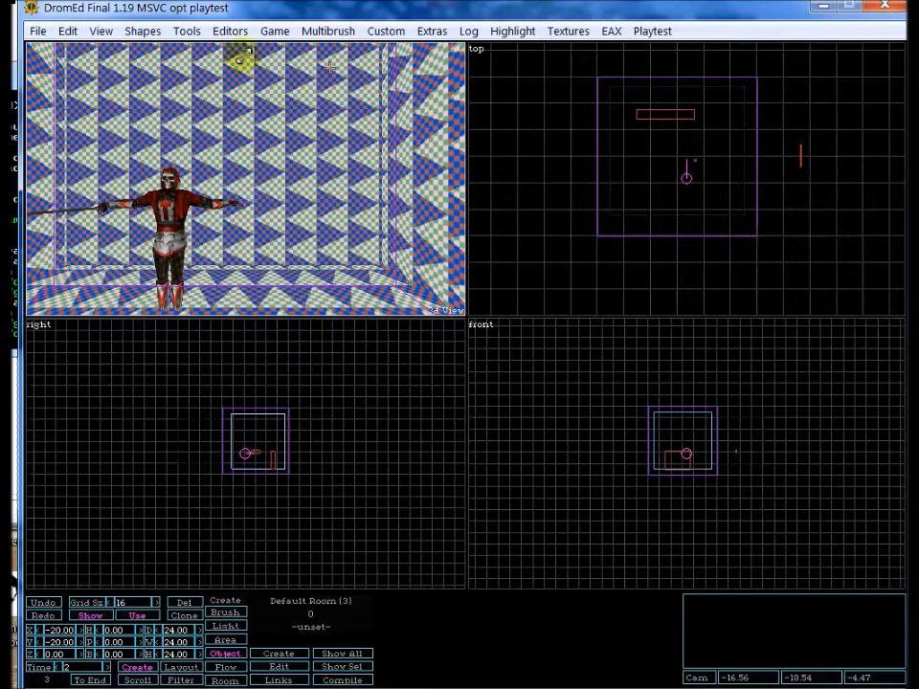
Show the available object, parameter and quest data editors.
left_click(227, 31)
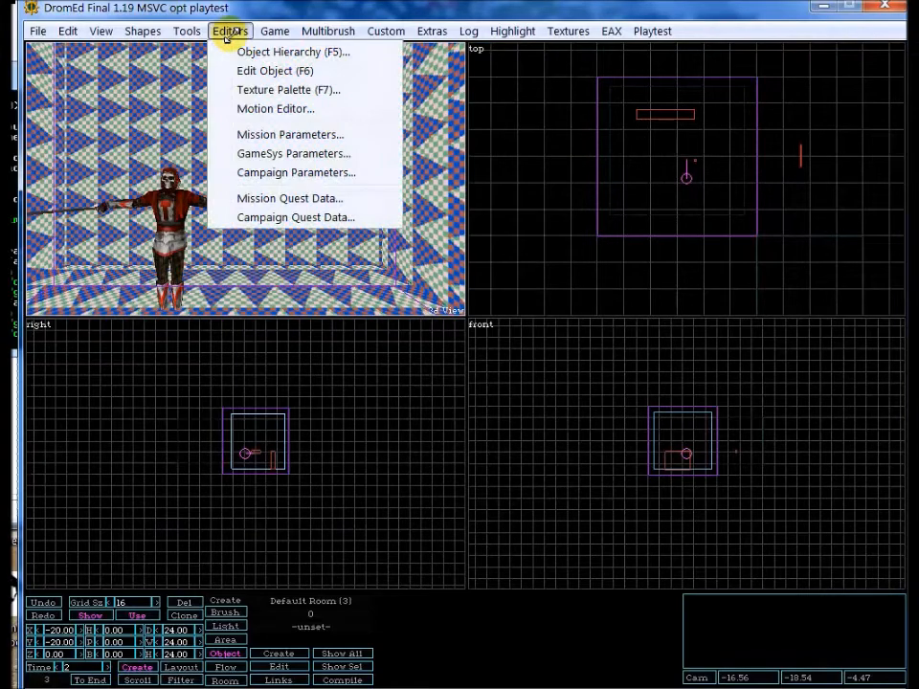
left_click(228, 31)
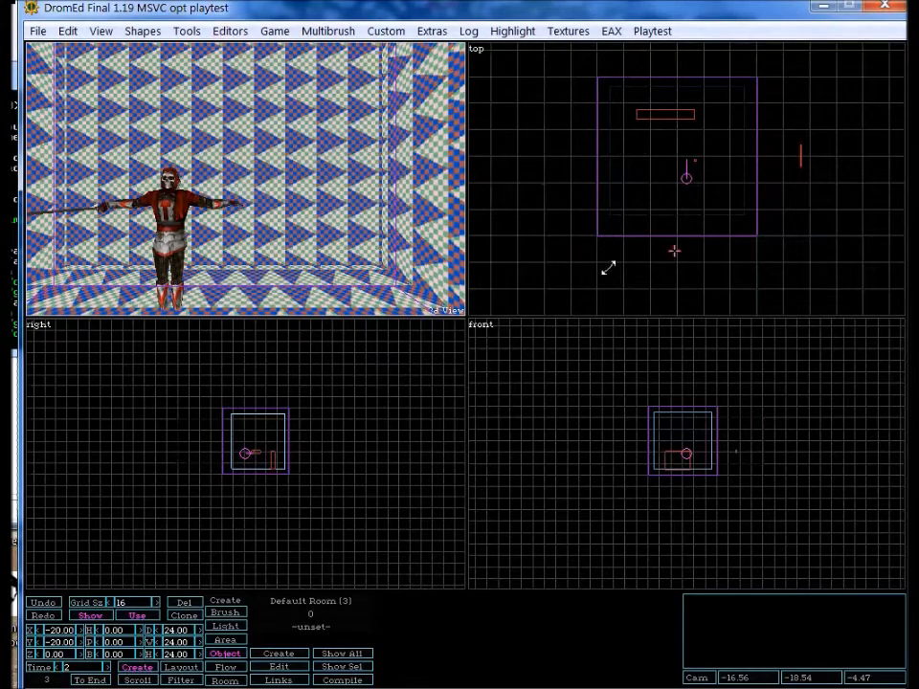
left_click(618, 88)
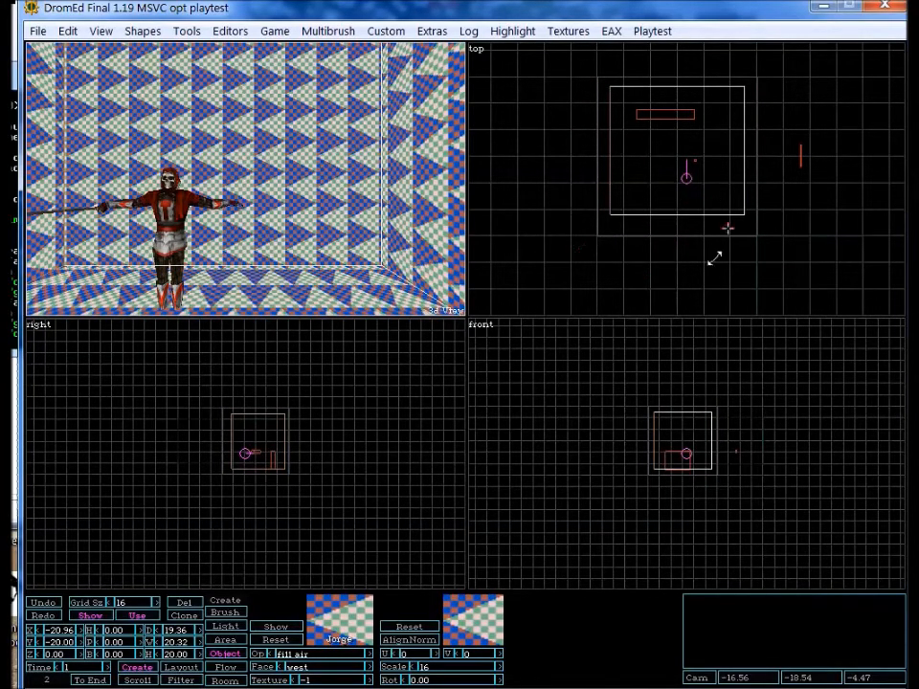
left_click(623, 237)
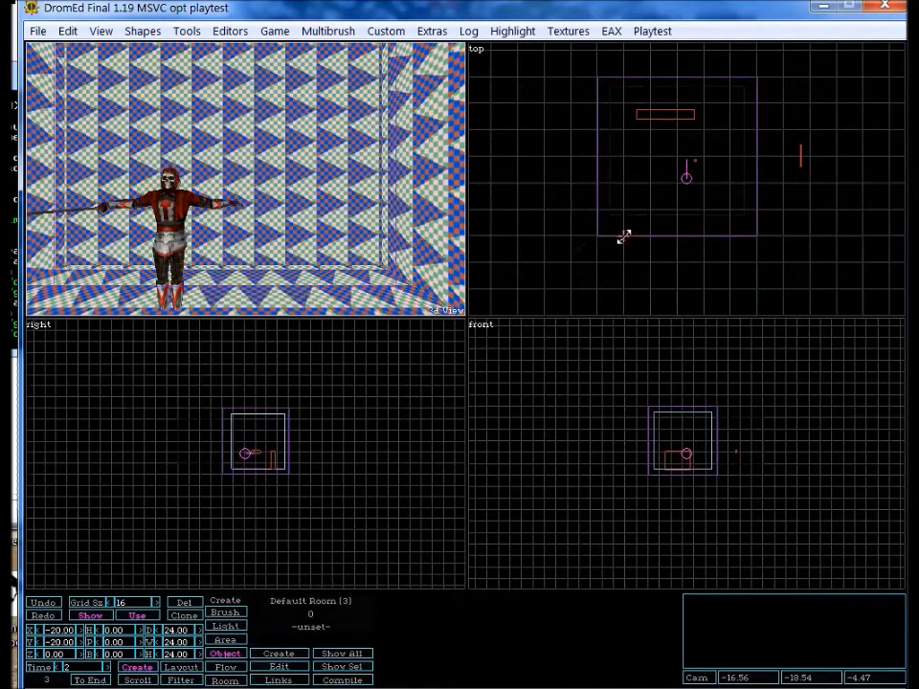
left_click(230, 30)
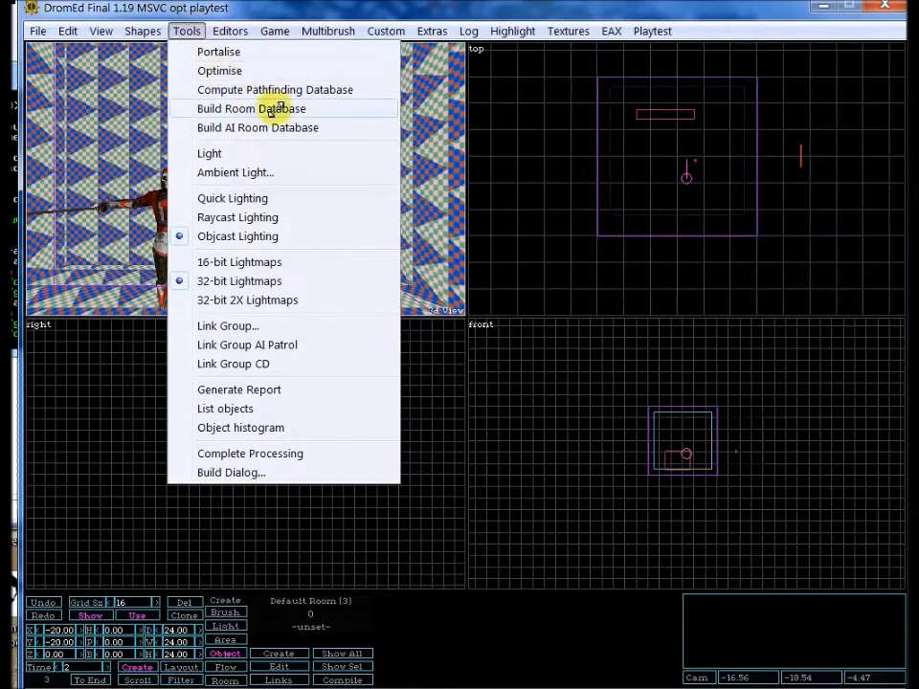
left_click(187, 29)
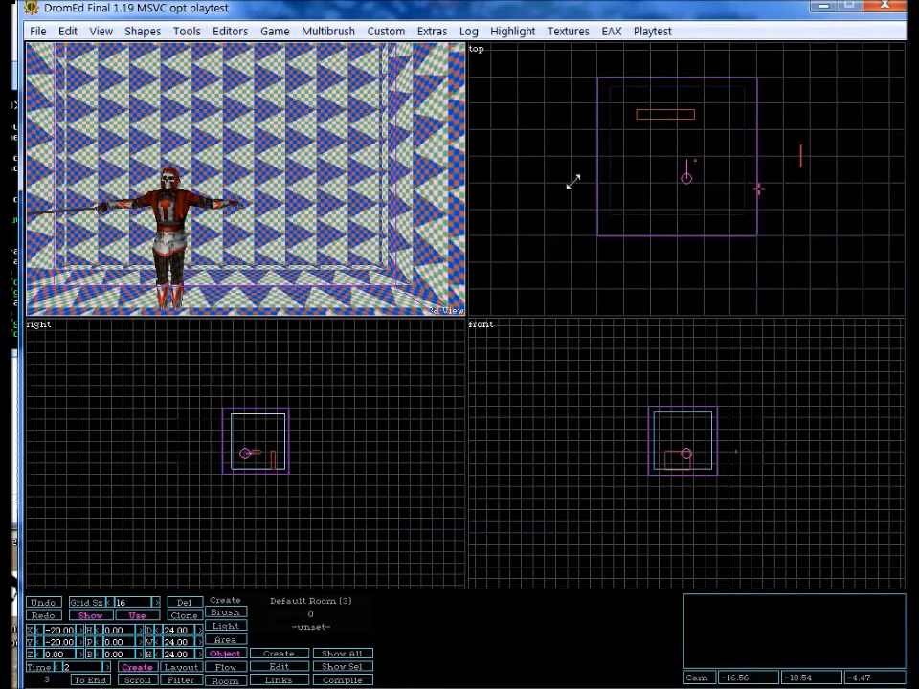
left_click(188, 30)
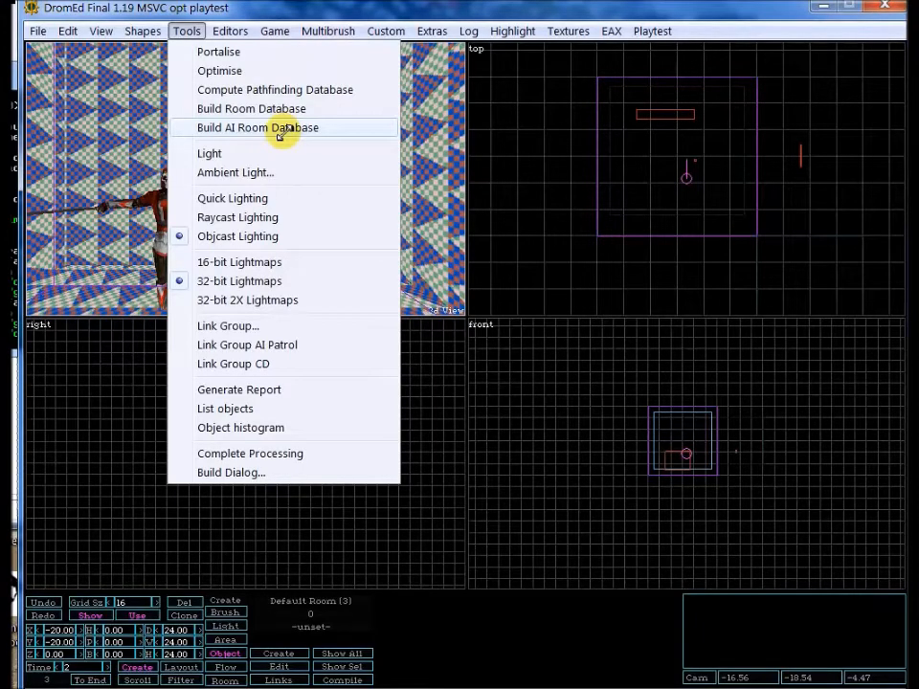
left_click(187, 30)
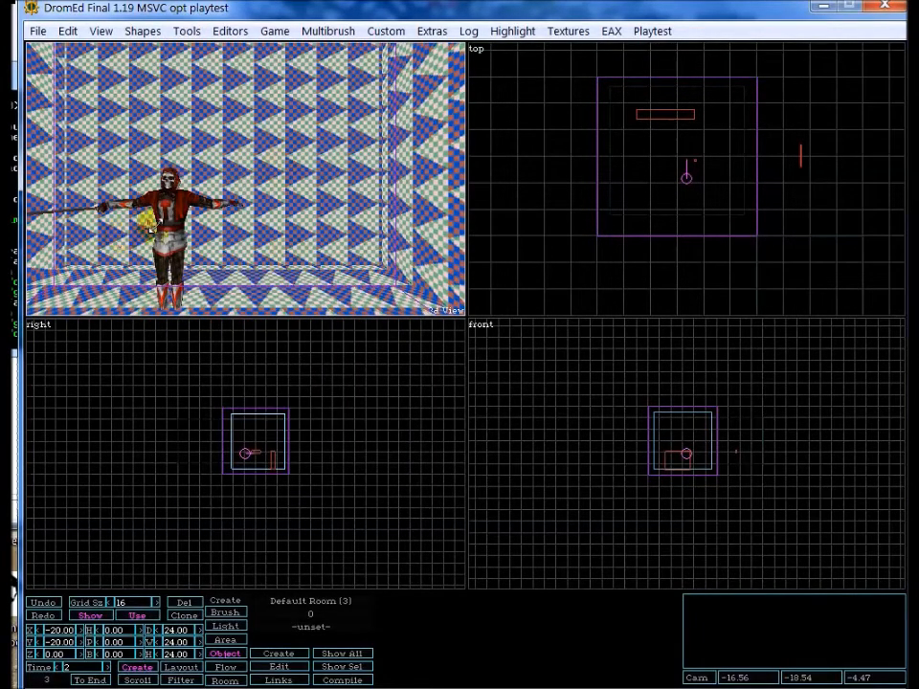
left_click(642, 121)
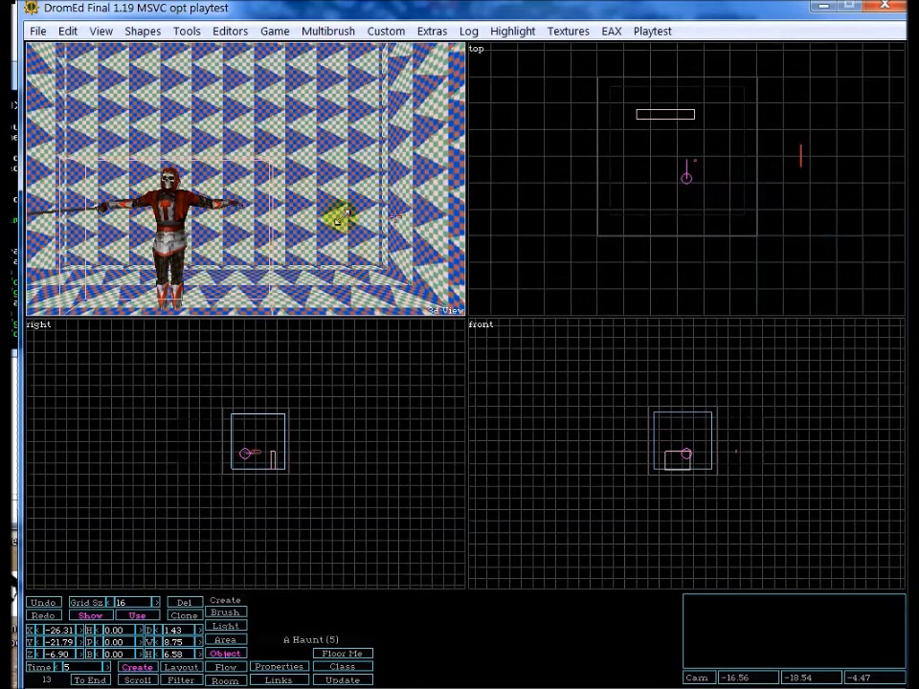
left_click(187, 31)
left_click(195, 27)
left_click(195, 27)
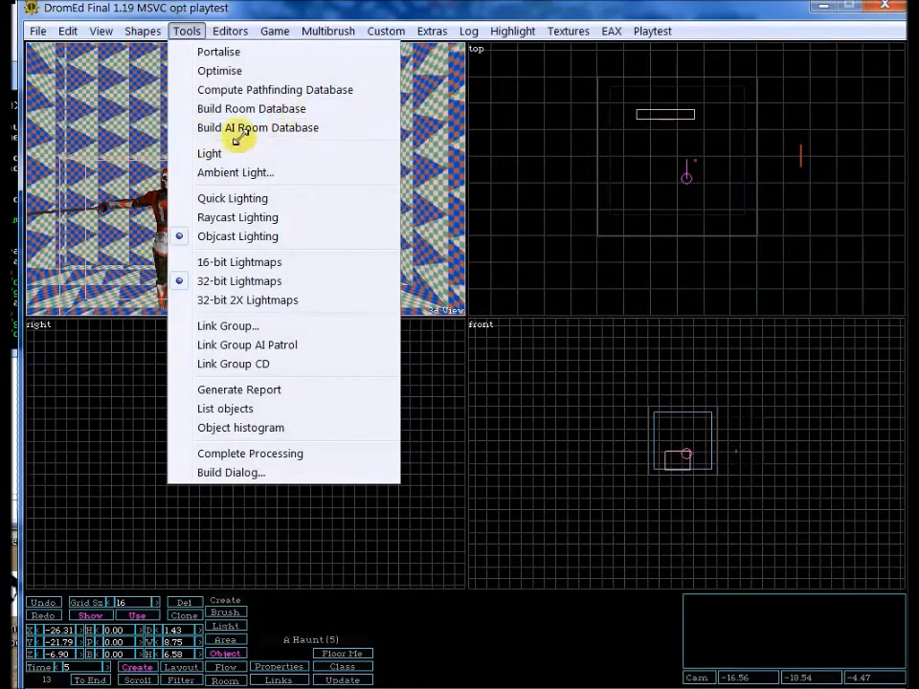
left_click(187, 30)
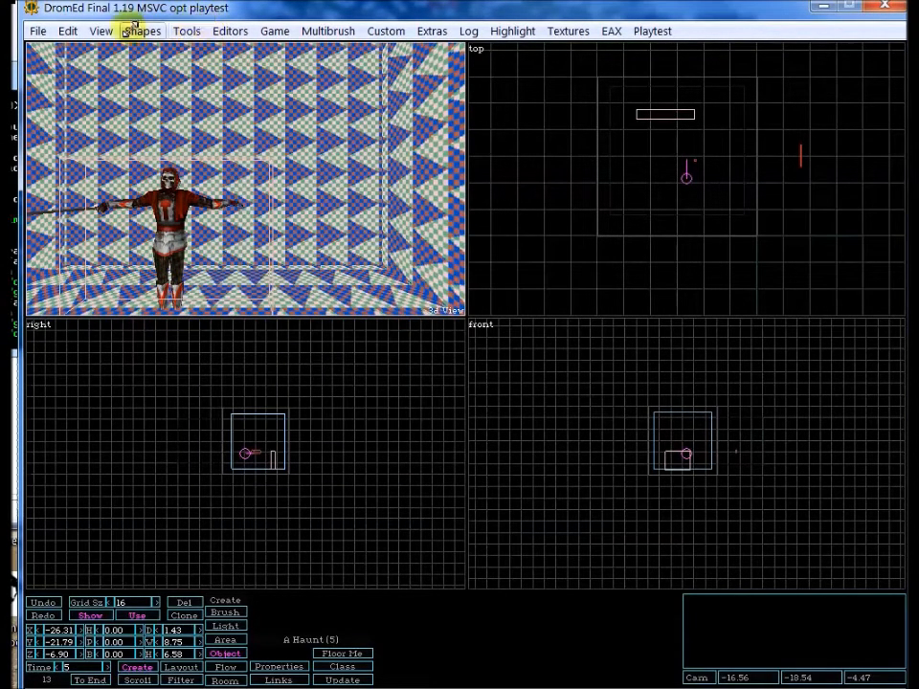
left_click(193, 31)
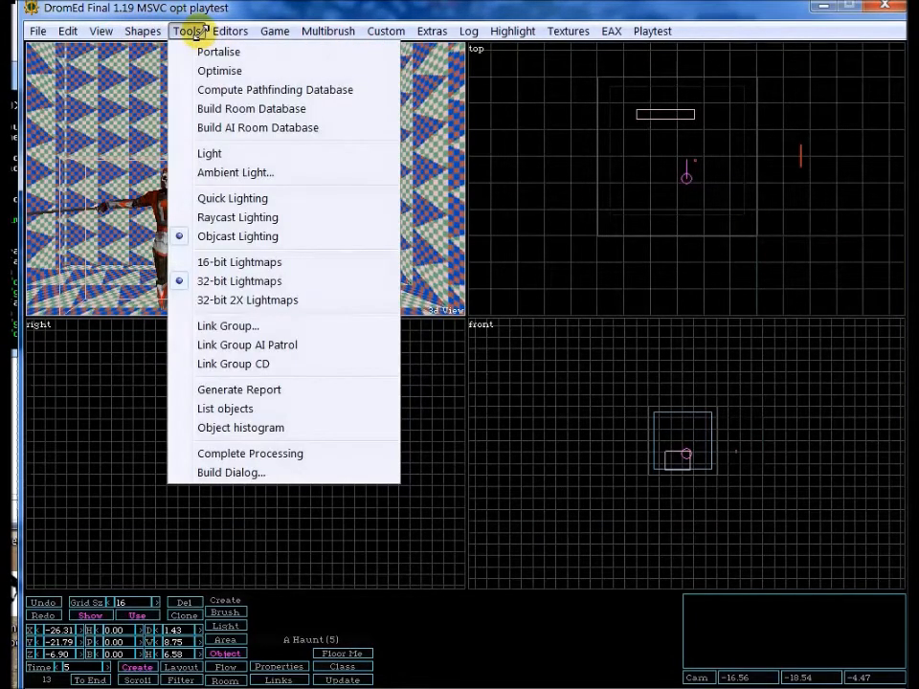
left_click(192, 29)
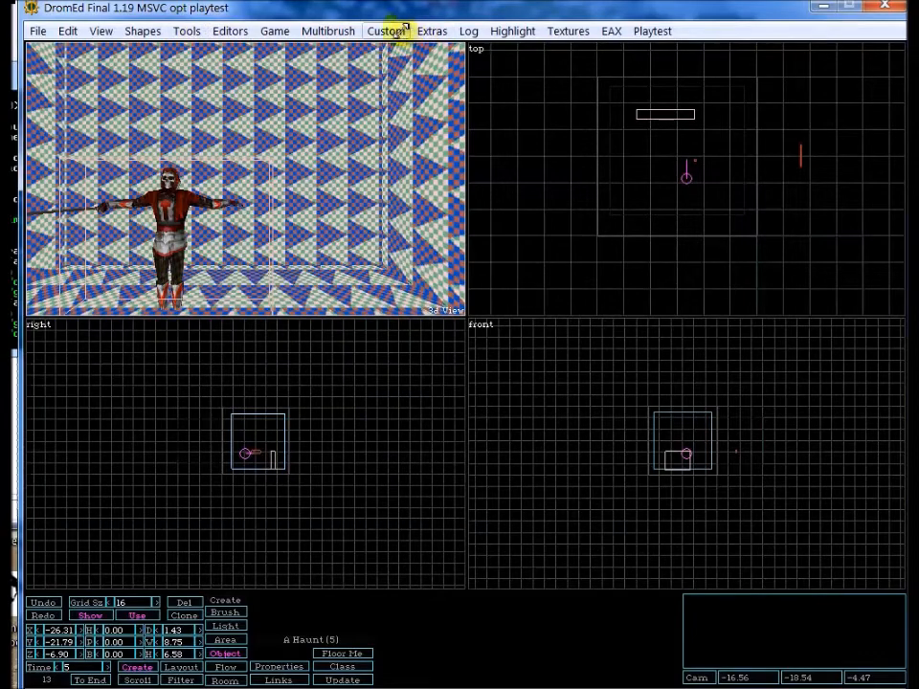
left_click(387, 31)
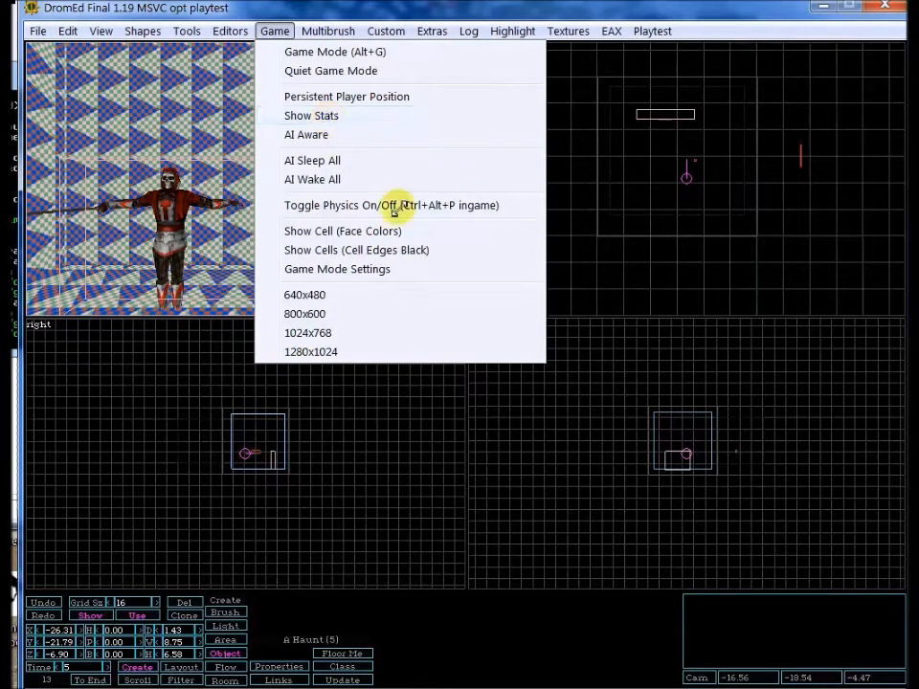
left_click(381, 272)
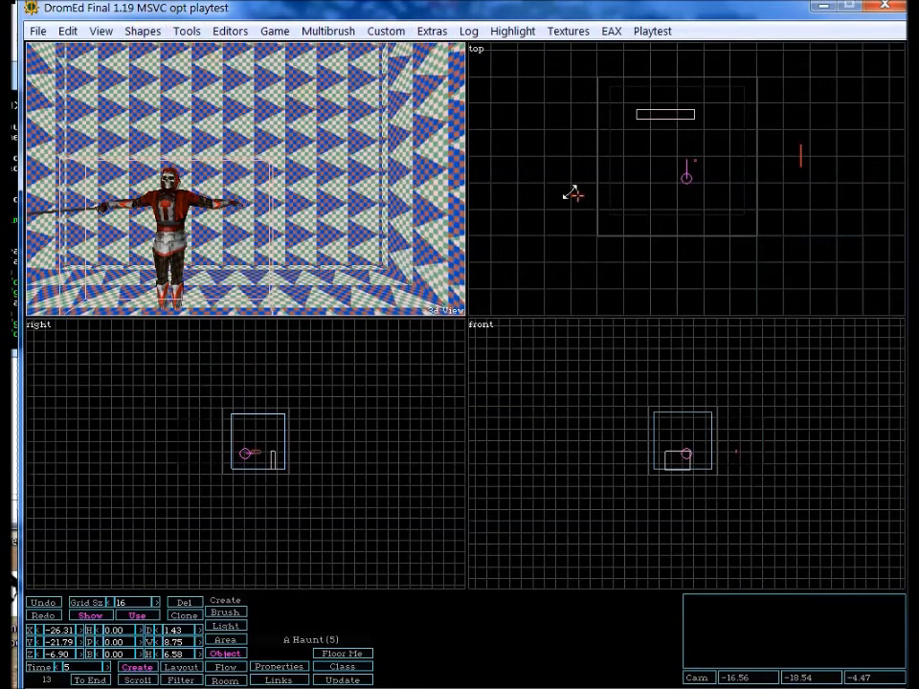
left_click(101, 31)
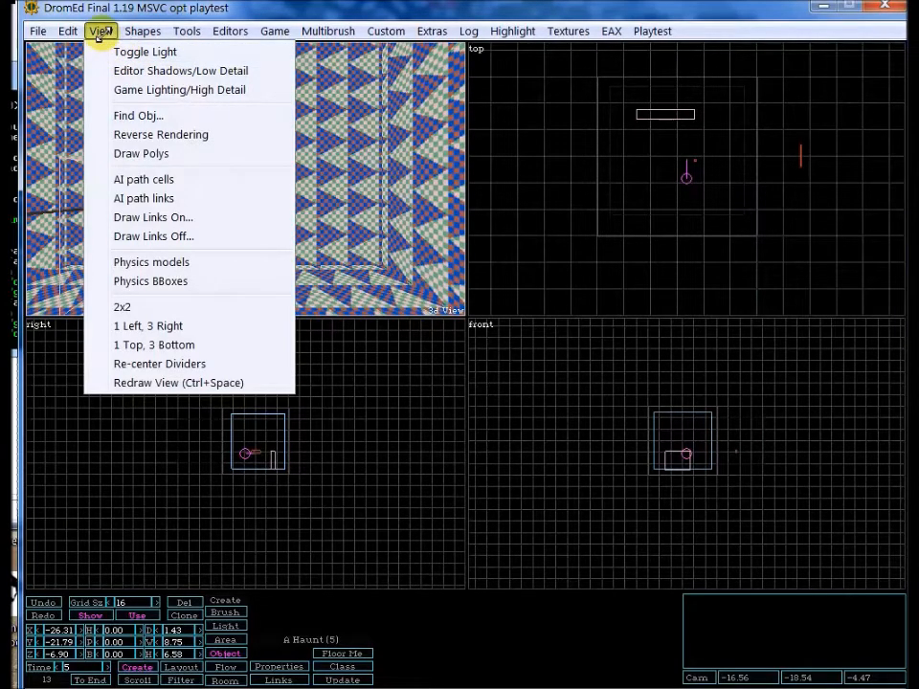
left_click(99, 33)
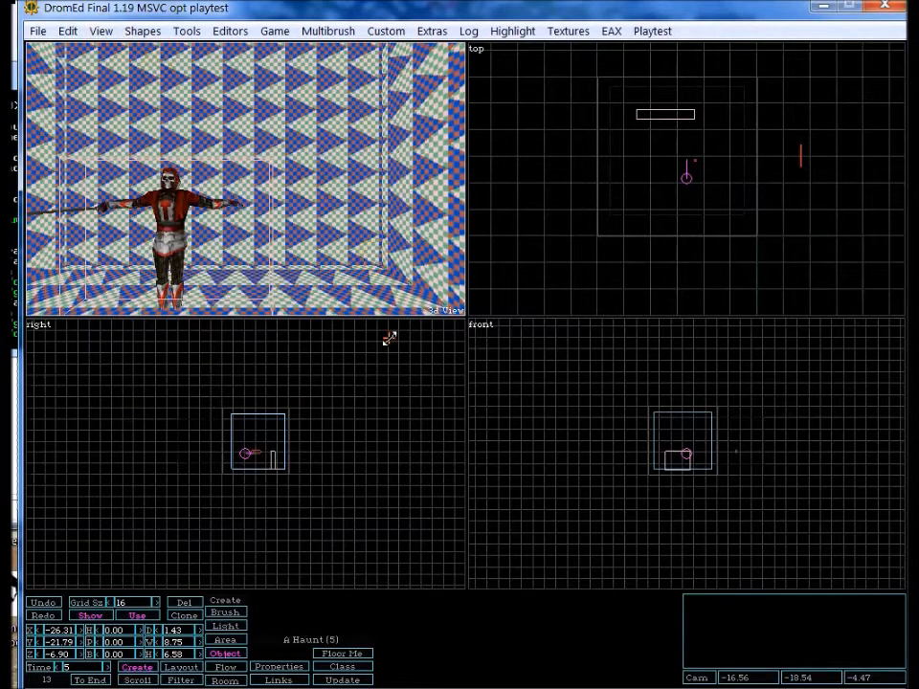
Toggle the lighting of the 3D view with a typed console command.
key("ctrl+f")
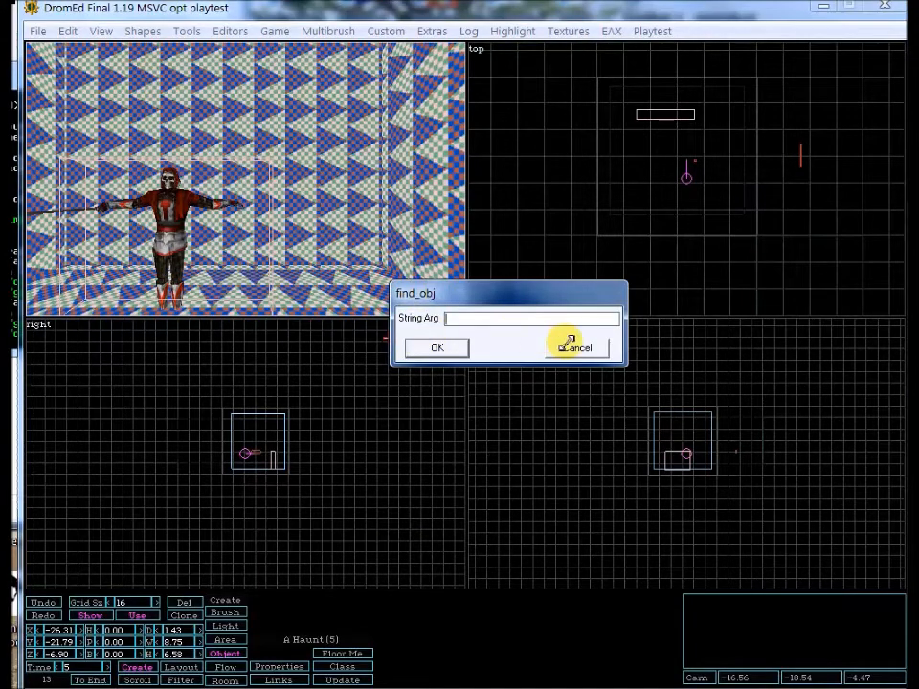
left_click(436, 333)
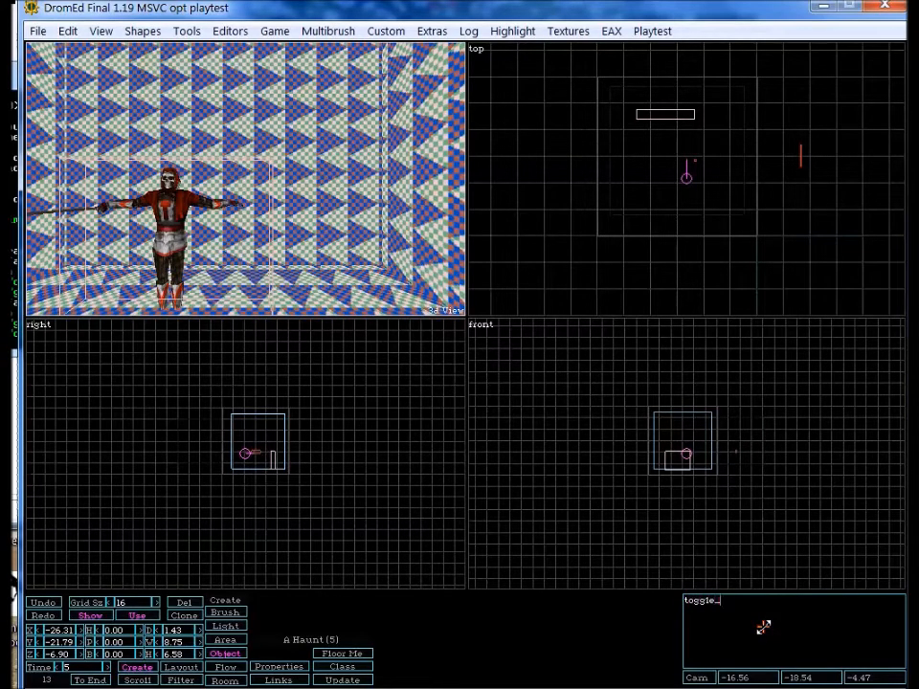
key("Return")
key("Return")
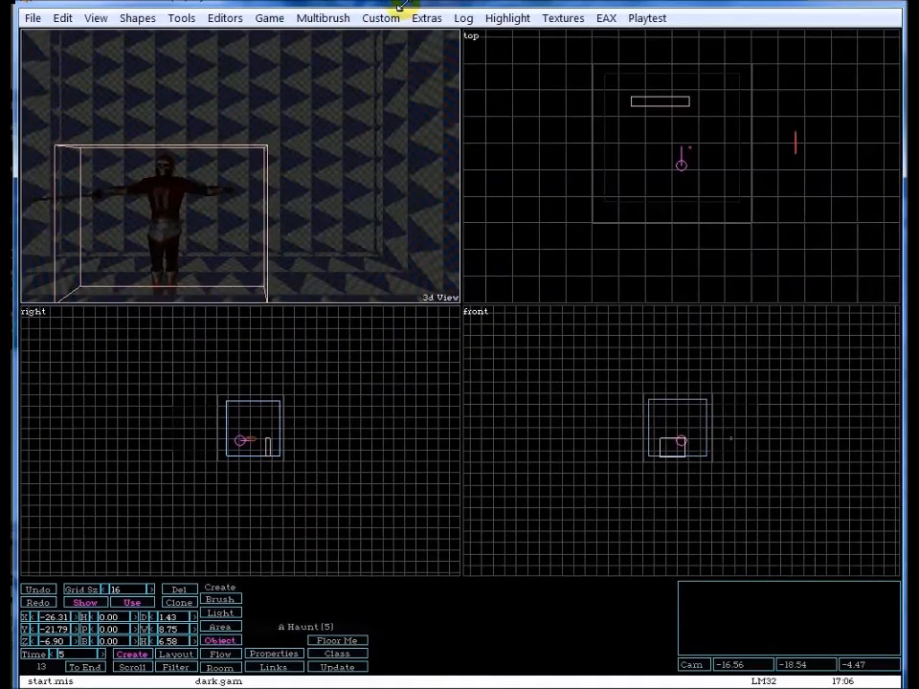
left_click_drag(318, 181, 164, 178)
mouse_move(273, 221)
left_mouse_down()
mouse_move(293, 106)
mouse_move(250, 207)
mouse_move(339, 229)
mouse_move(174, 222)
mouse_move(206, 217)
left_mouse_up()
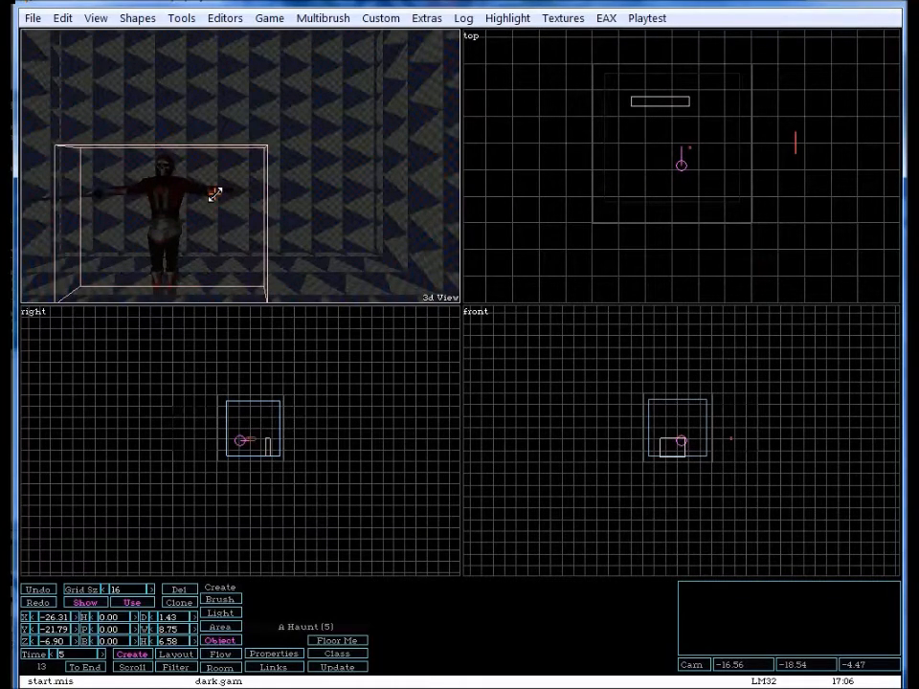
left_click(96, 18)
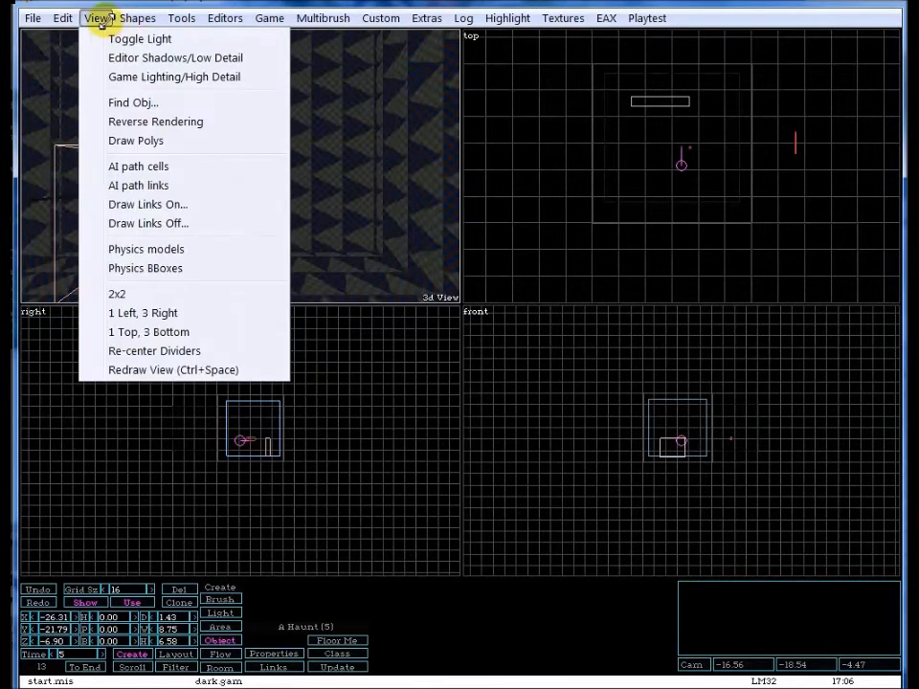
left_click(99, 19)
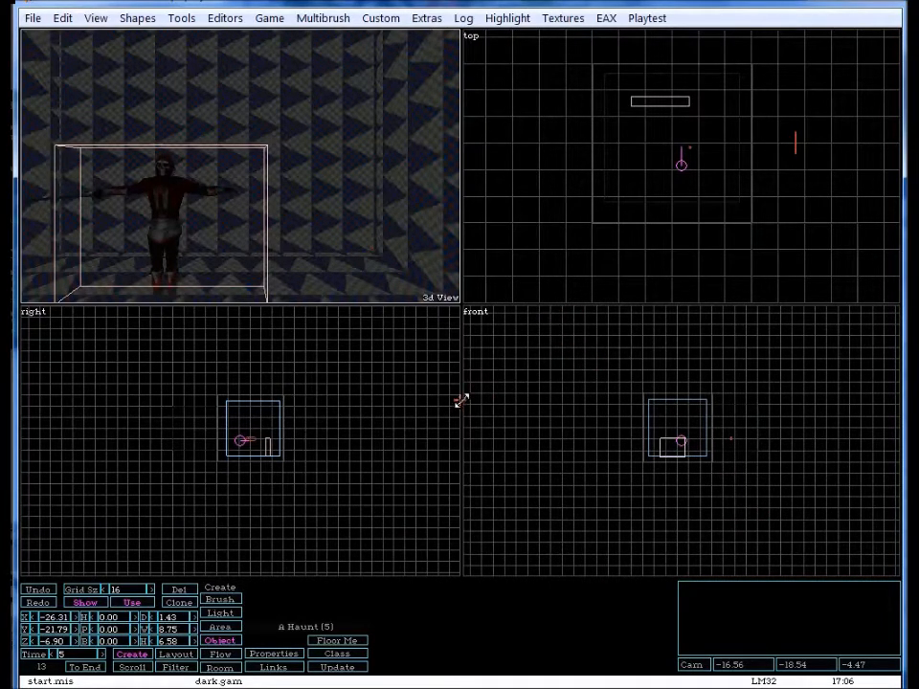
Find the "lights" archetype in the object hierarchy and expand Lights, Extinguishable and torches.
key("ctrl+f")
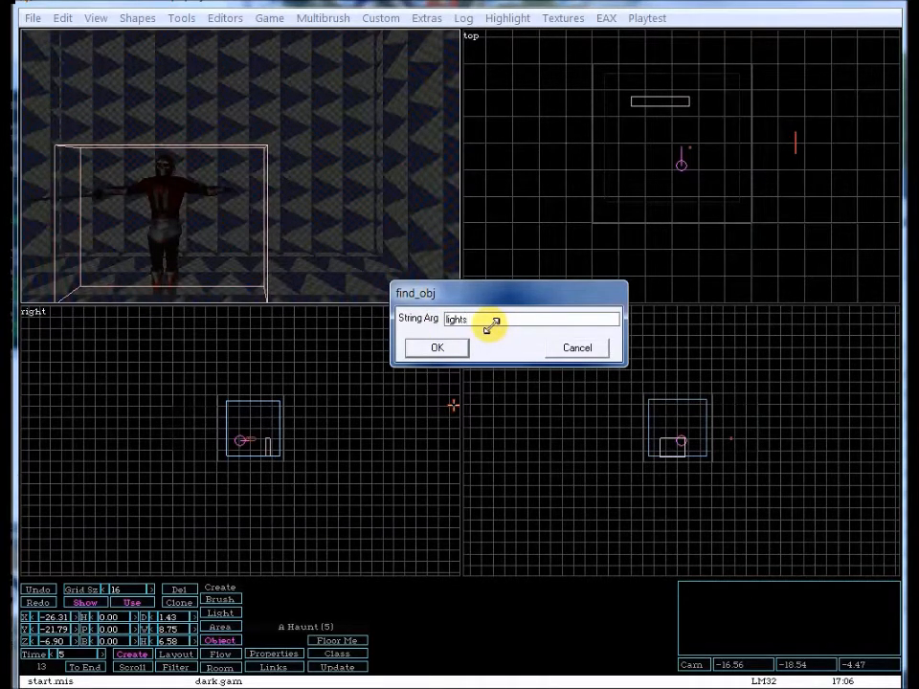
left_click(450, 350)
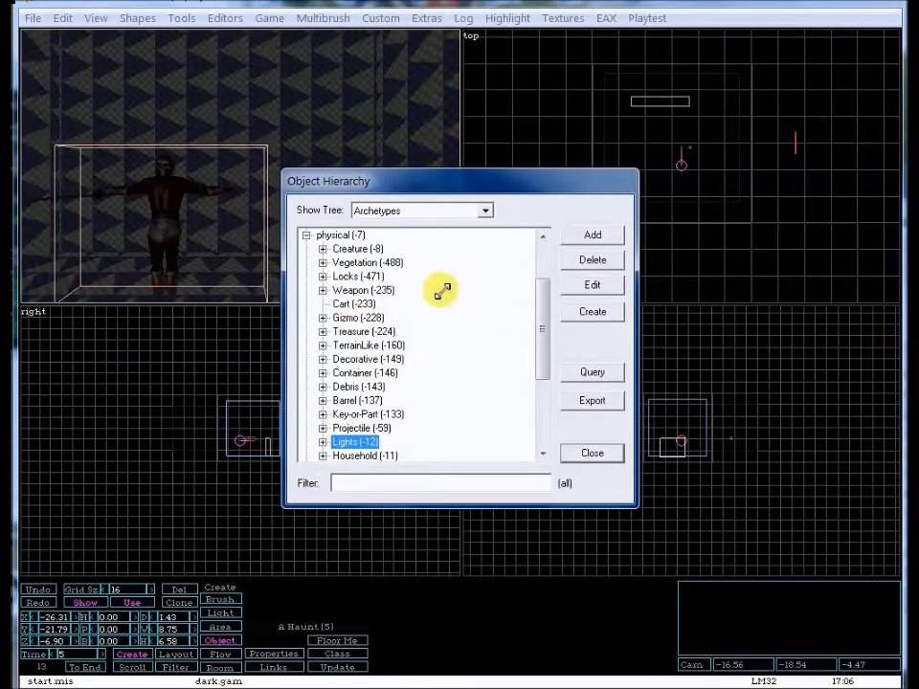
left_click_drag(542, 325, 546, 360)
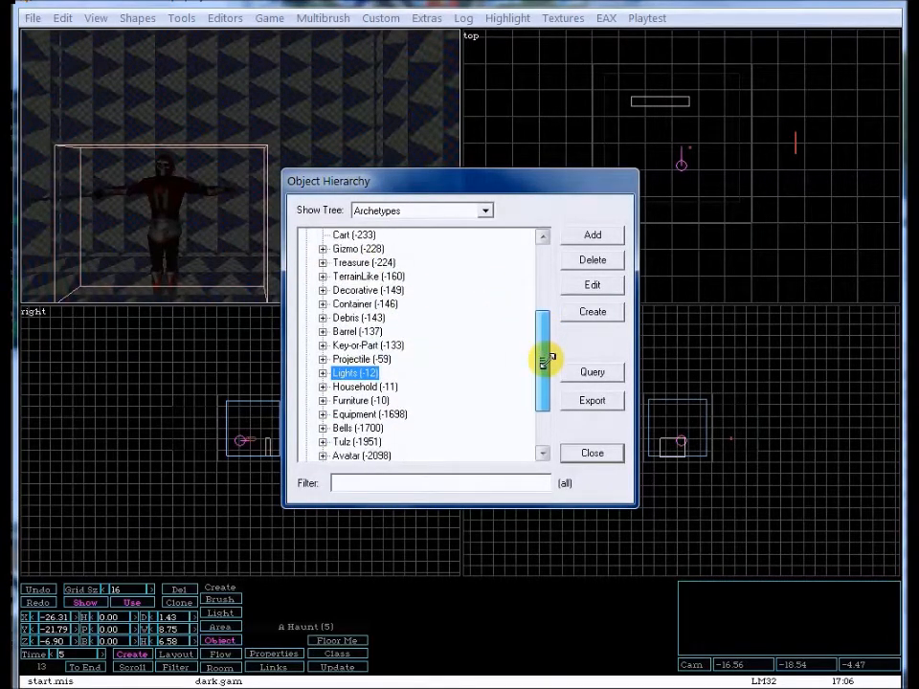
left_click(322, 372)
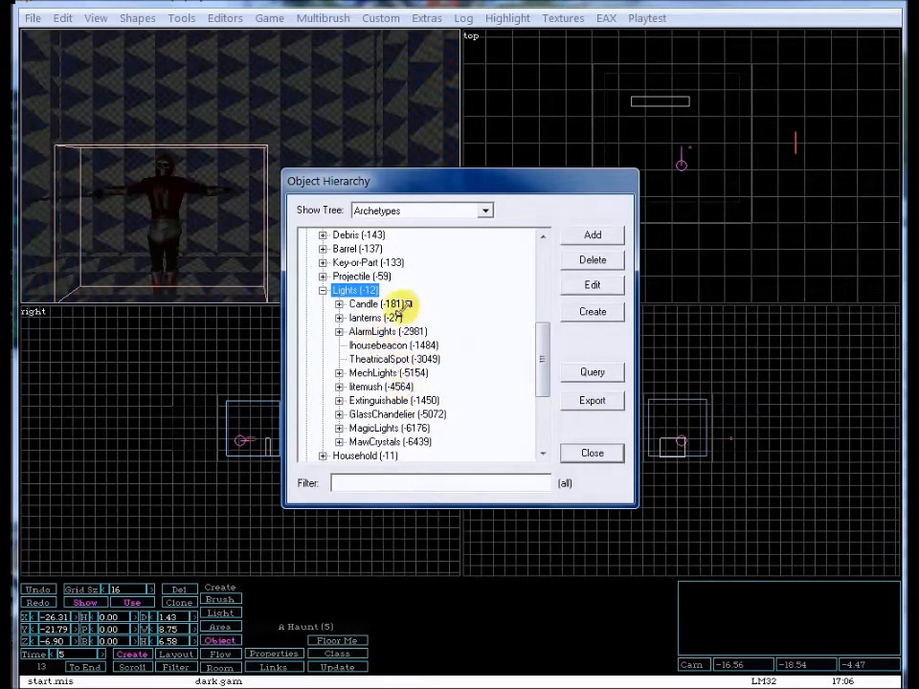
left_click(339, 400)
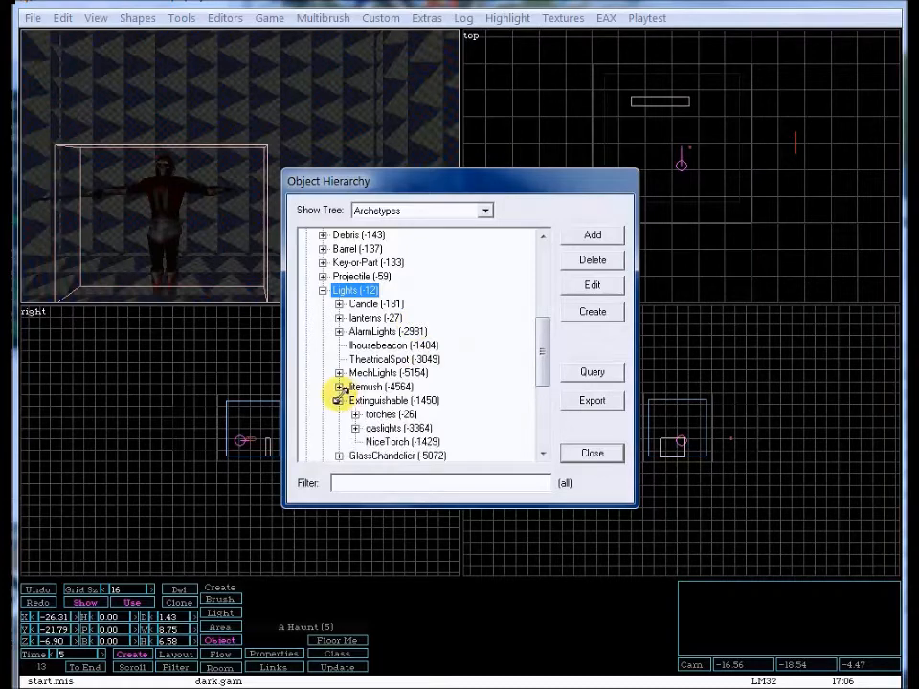
left_click(354, 414)
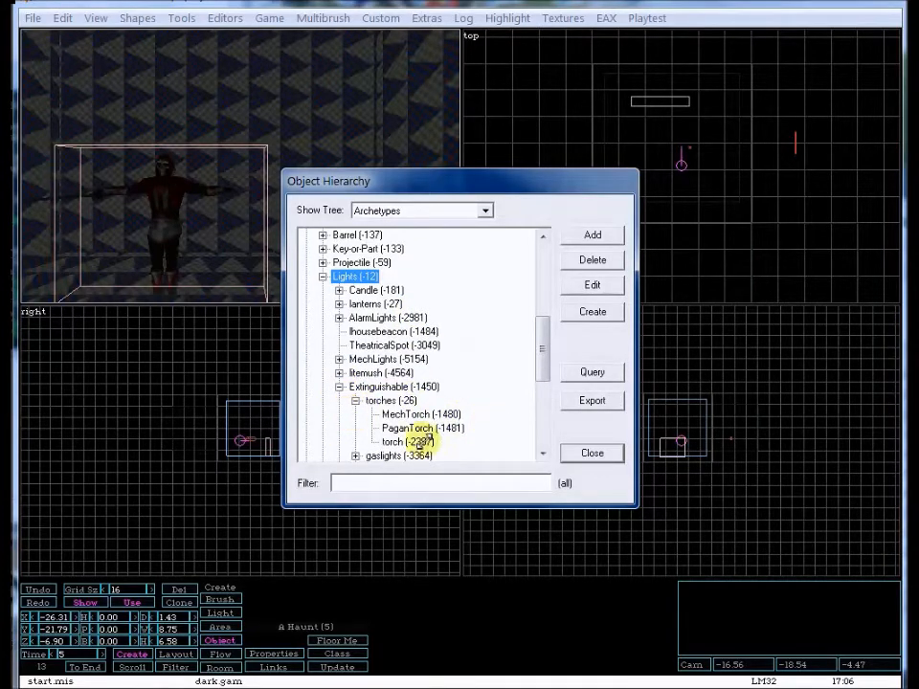
Create a torch object inside the room, a short distance in front of the haunt.
left_click(413, 442)
left_click(586, 312)
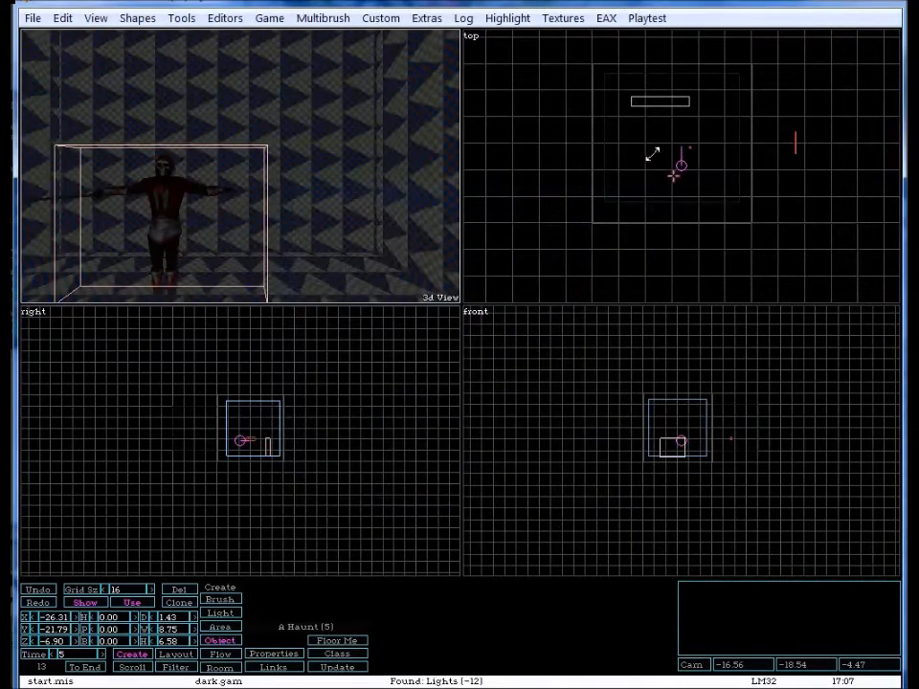
left_click(669, 135)
Snap the new torch onto the wall behind the haunt with the Wall Object command.
key("a")
key("a")
key("a")
key("a")
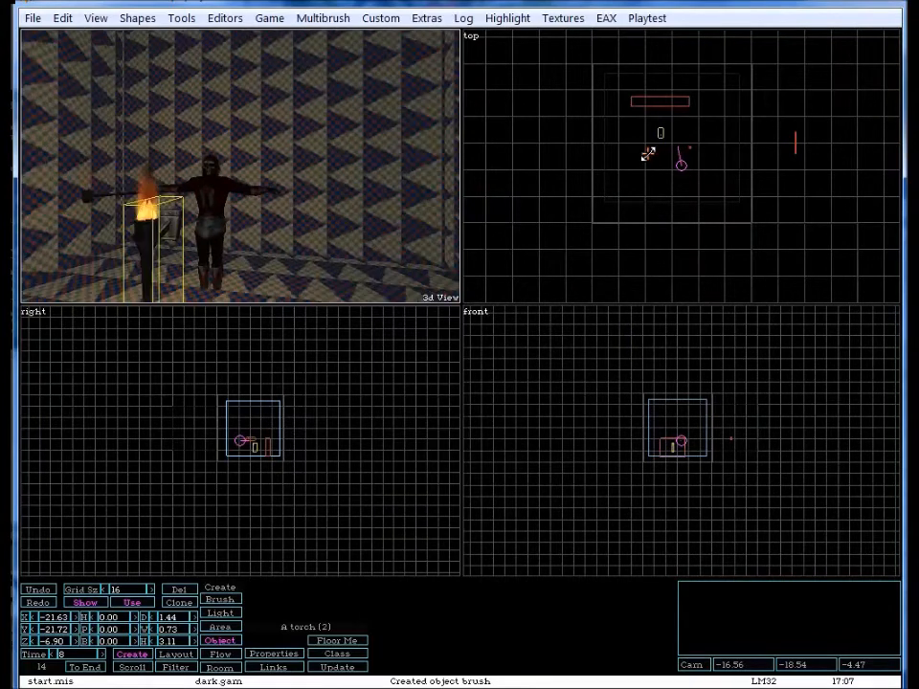
key("d")
key("d")
key("a")
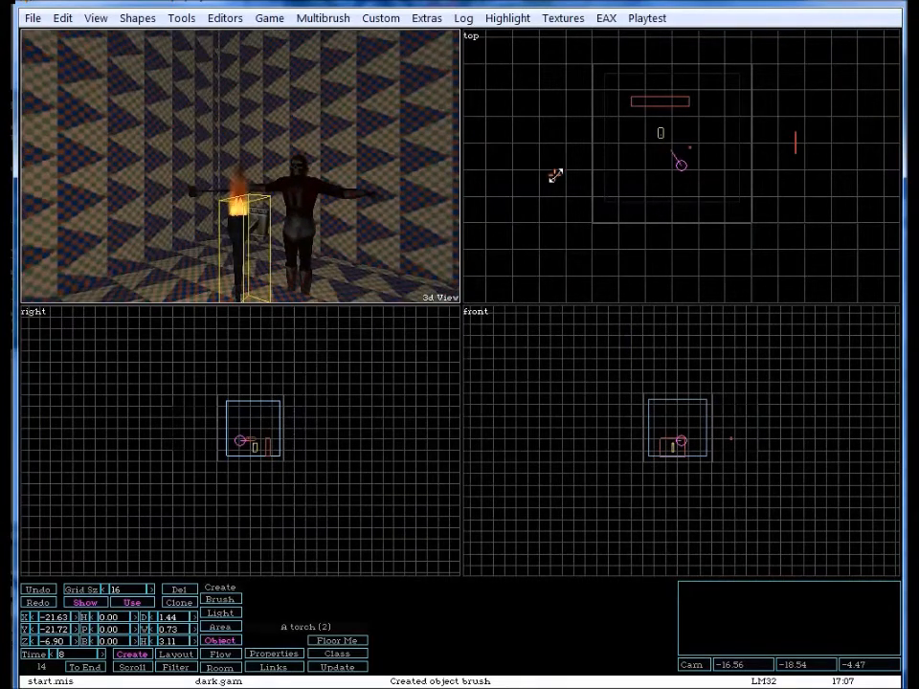
key("d")
key("d")
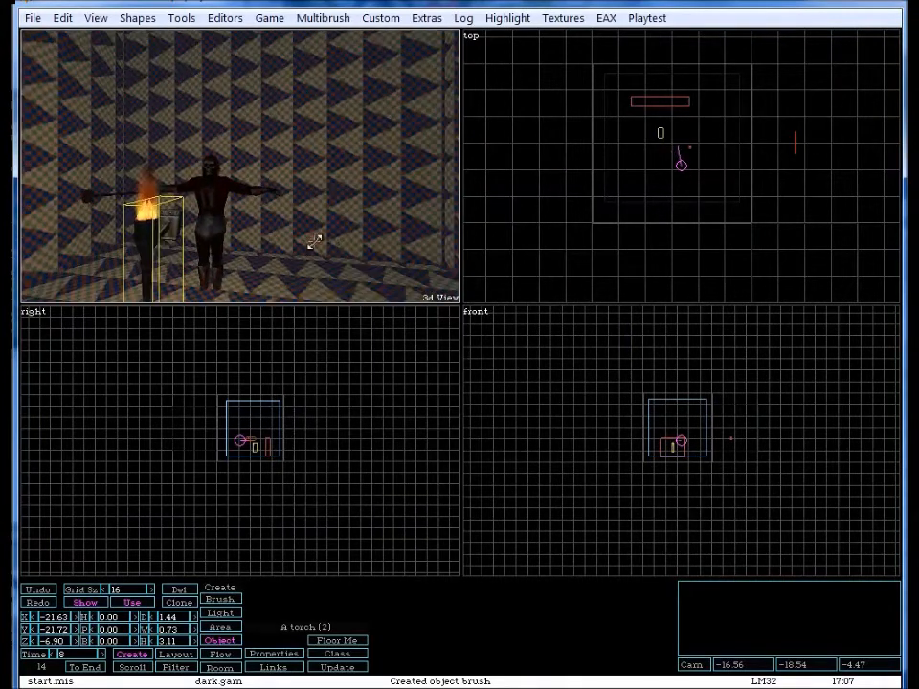
left_click(96, 17)
mouse_move(62, 21)
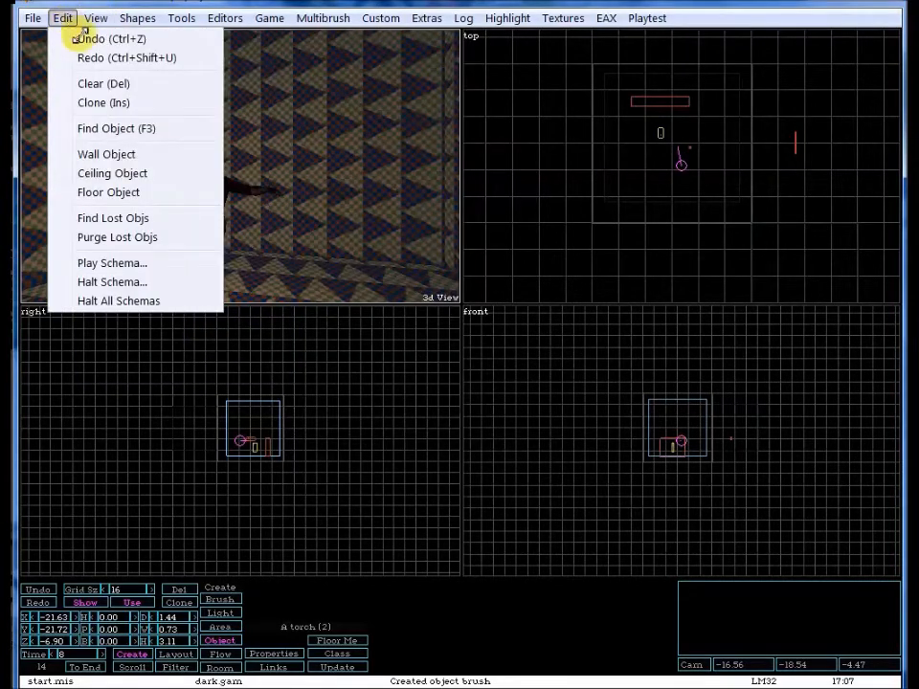
left_click(147, 150)
key("w")
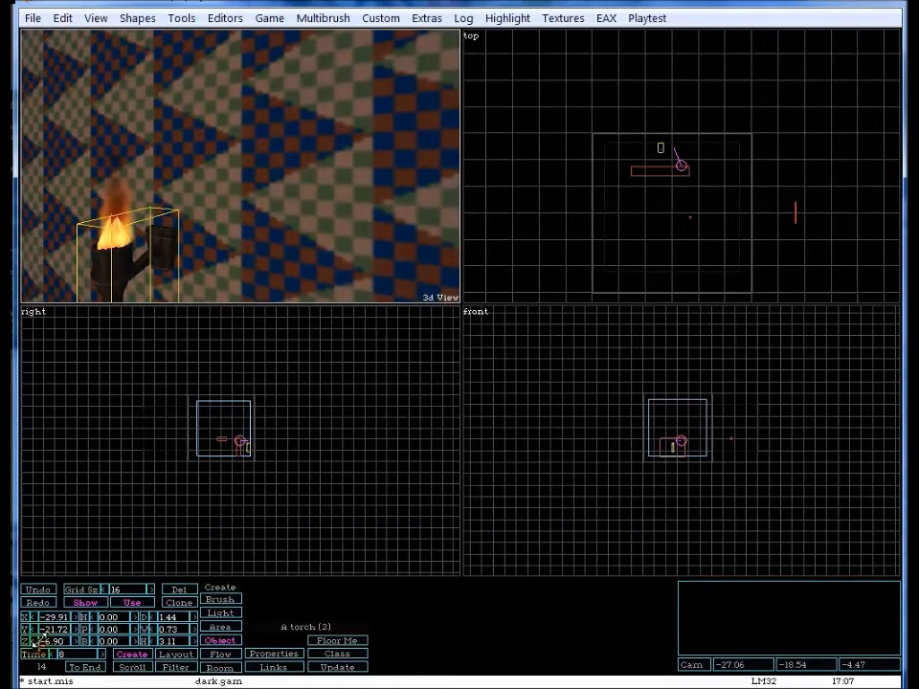
Raise the torch along the wall to a Z position of -4.50.
left_click_drag(28, 641, 462, 359)
key("d")
key("d")
key("d")
key("s")
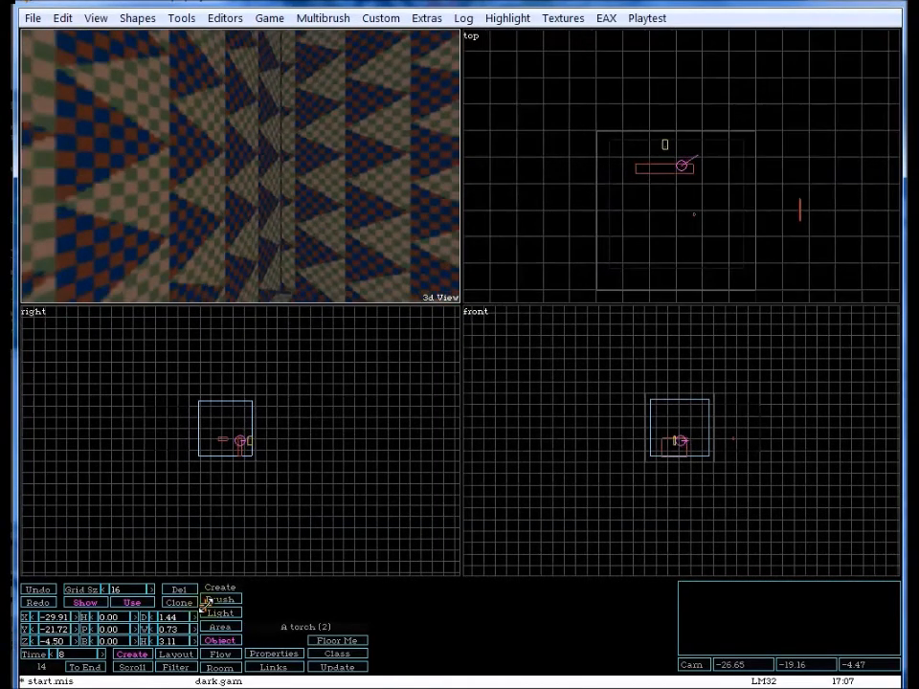
Move the torch off the wall to an X position of -29.71 and snap it back with the Wall Object command.
key("w")
key("a")
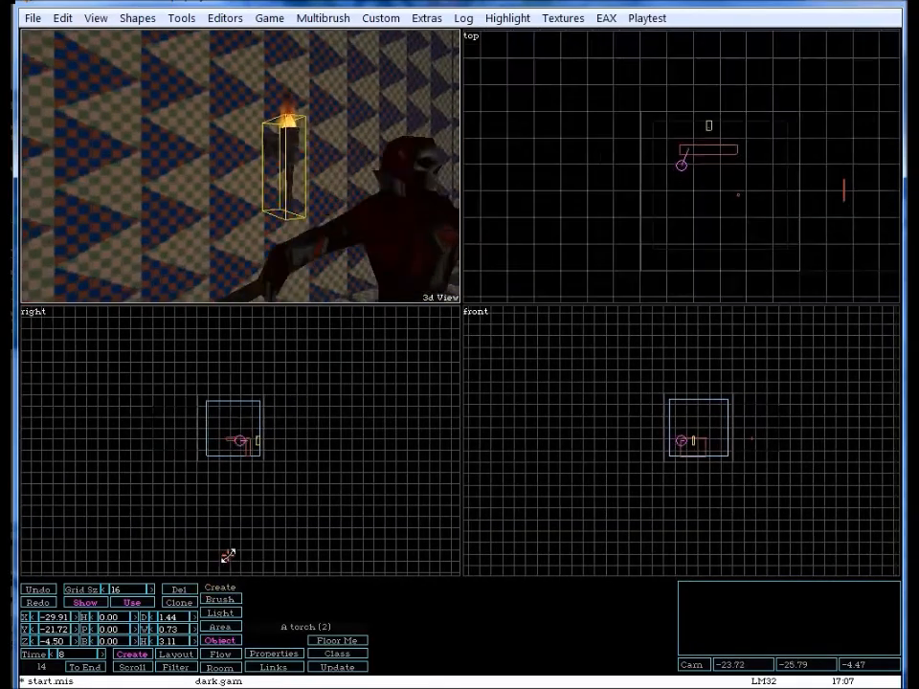
key("d")
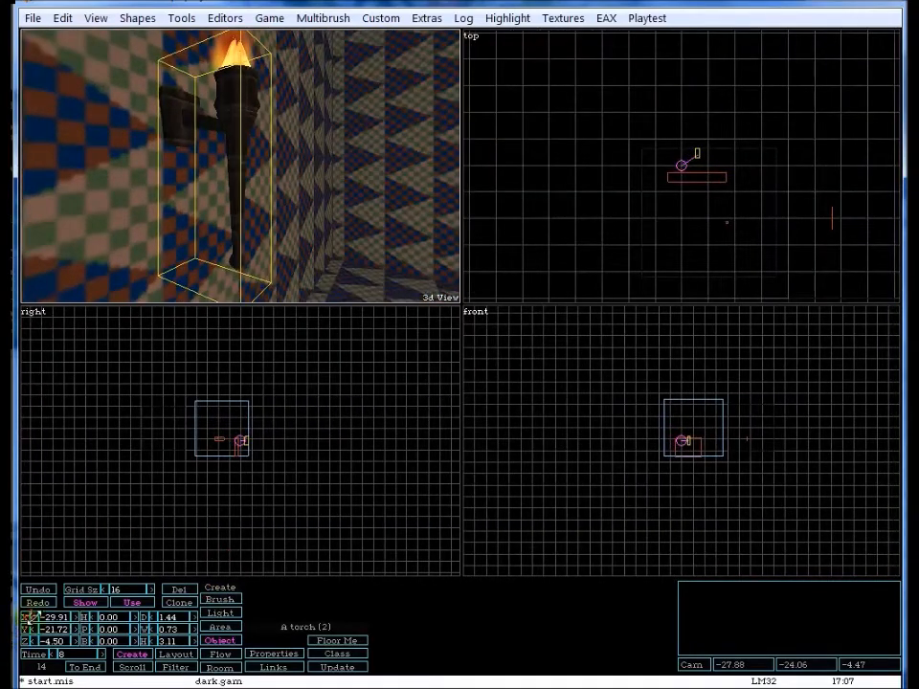
left_click(34, 619)
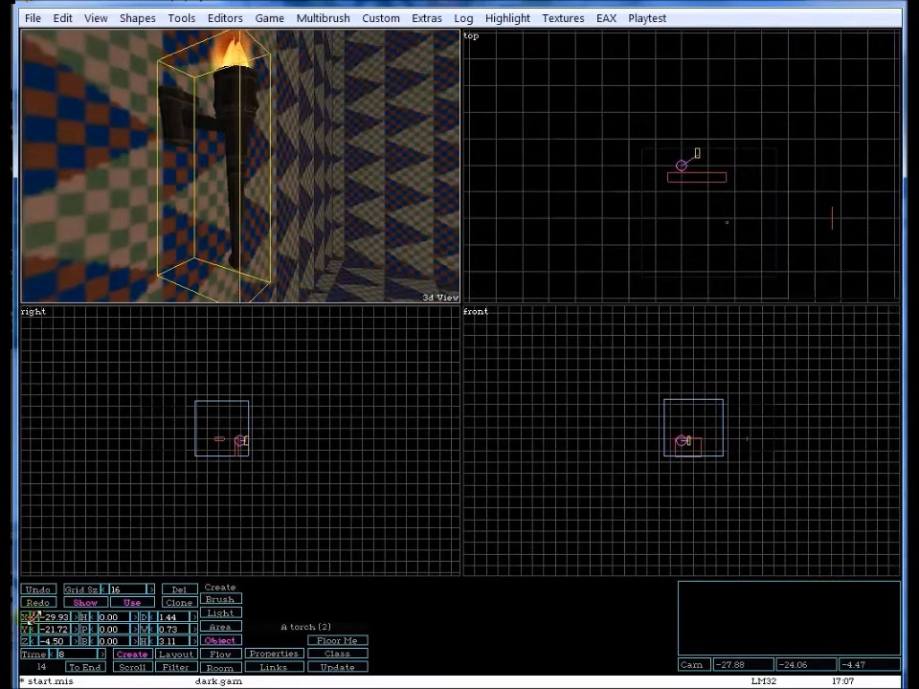
left_click(79, 618)
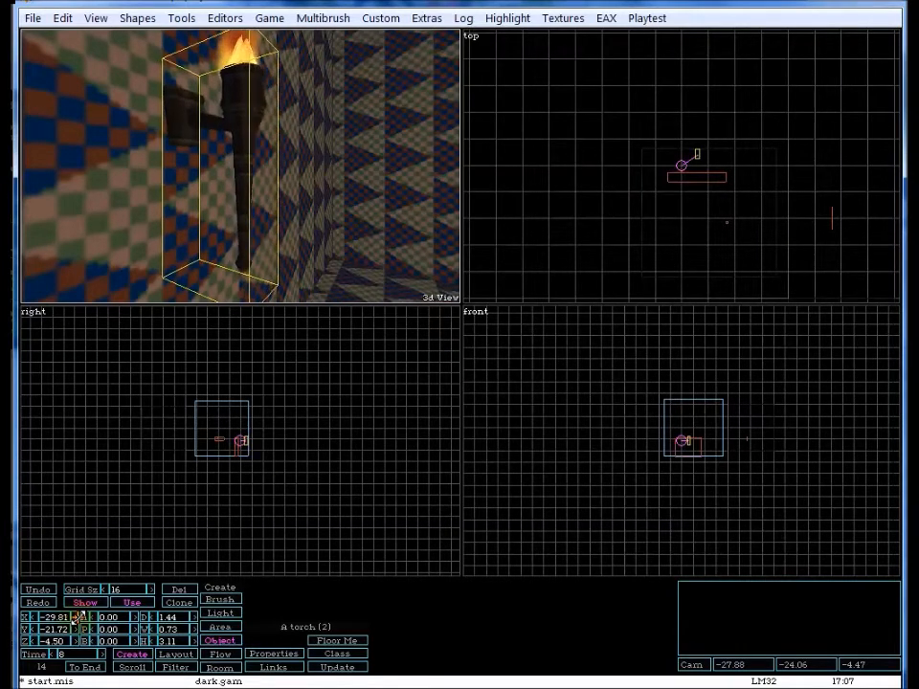
left_click(80, 618)
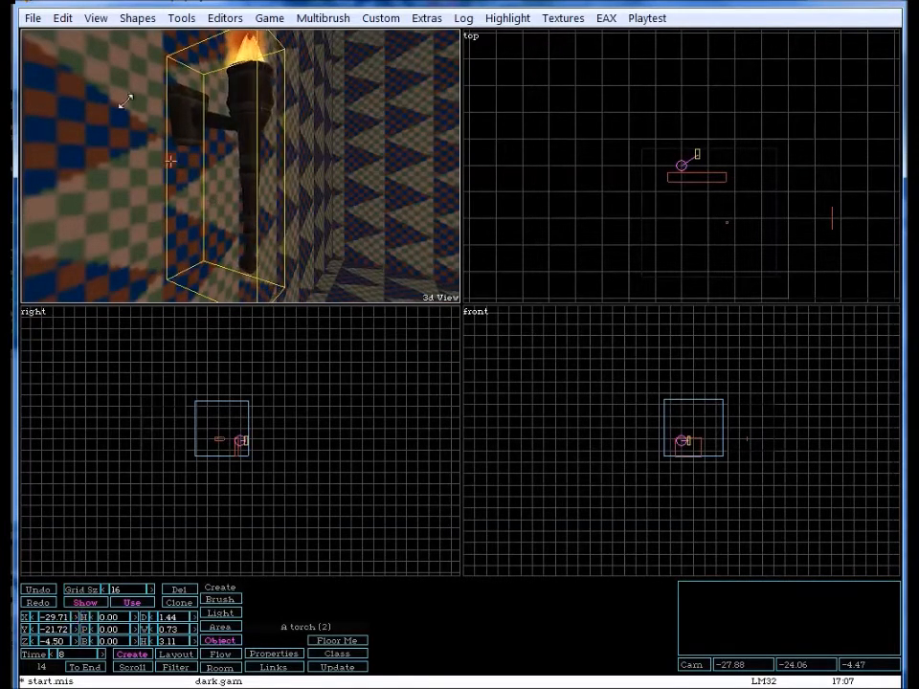
left_click(63, 19)
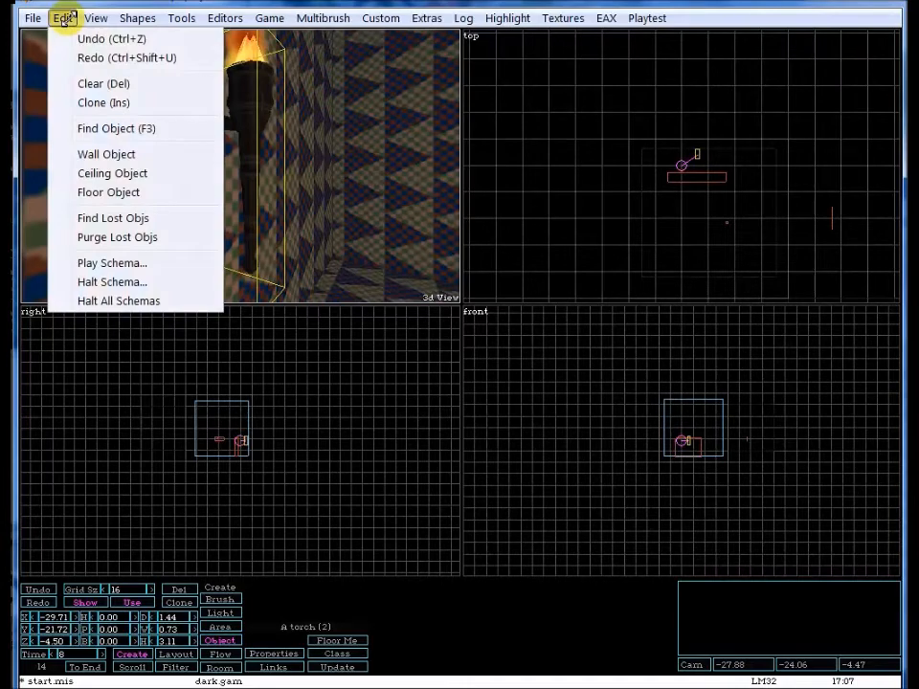
left_click(115, 154)
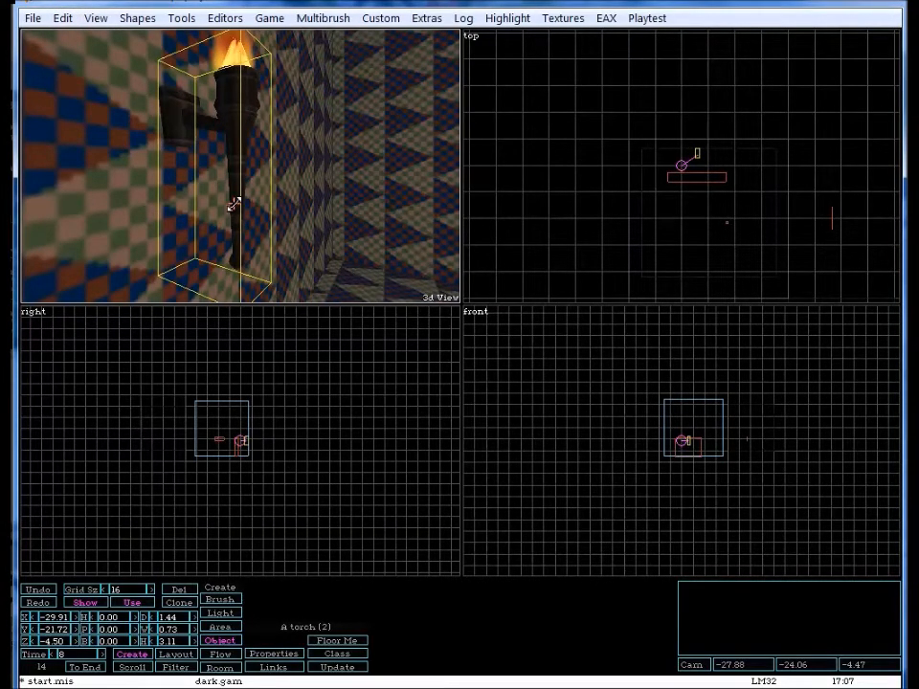
Examine the wall-mounted torch and the haunt from farther back and from the room's opposite corner.
key("a")
key("a")
key("Down")
key("Down")
key("Down")
key("Down")
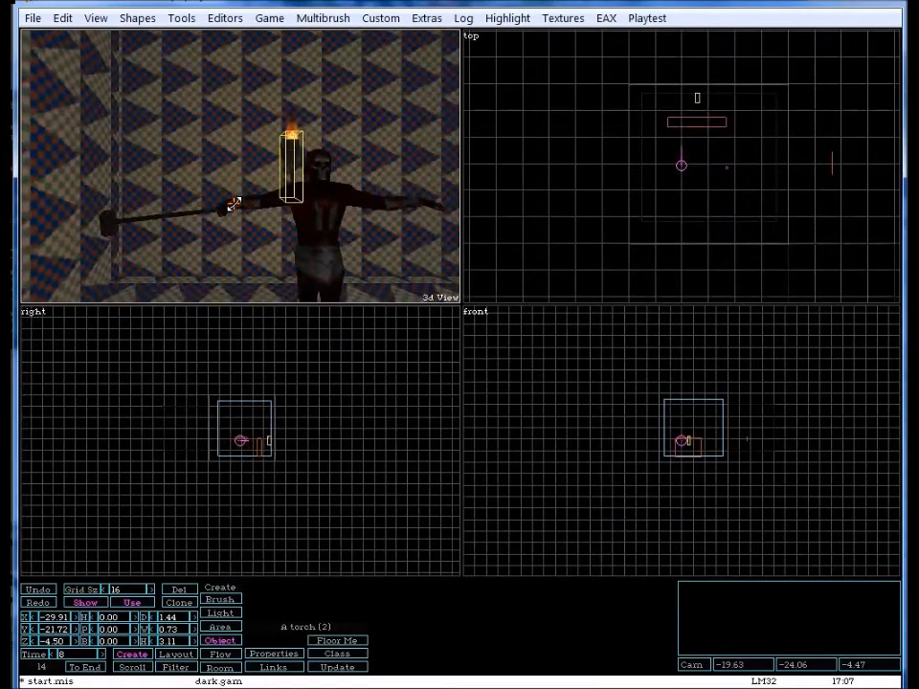
key("d")
key("d")
key("d")
key("d")
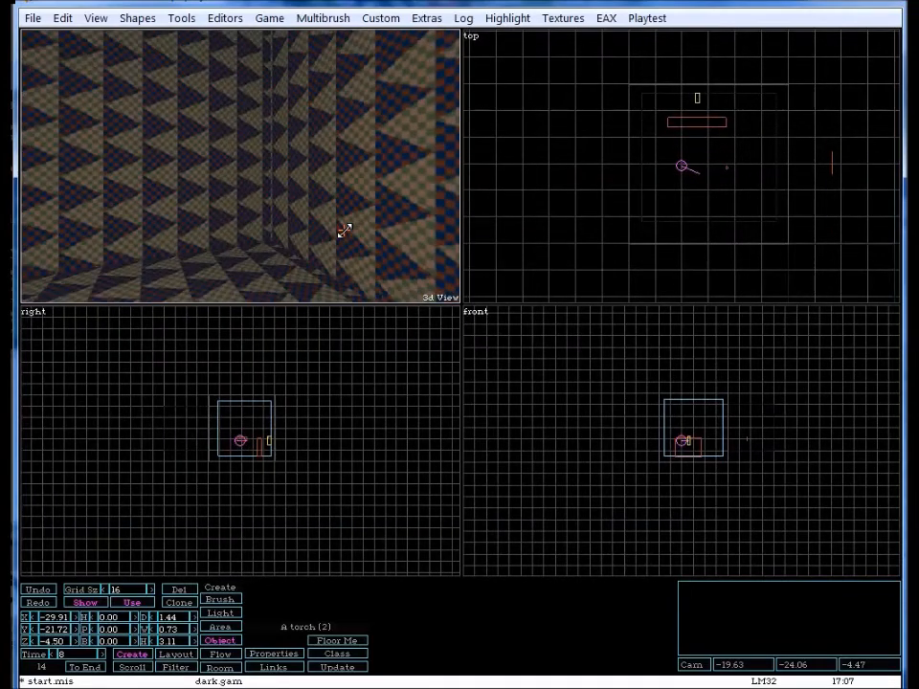
key("Up")
key("Up")
key("Up")
key("a")
key("a")
key("a")
key("a")
key("a")
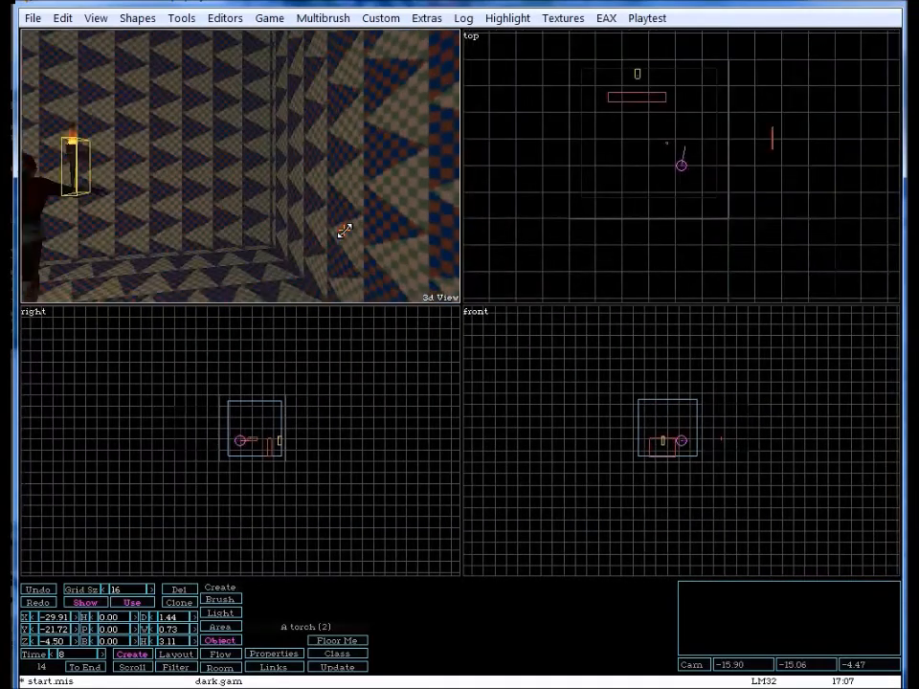
key("a")
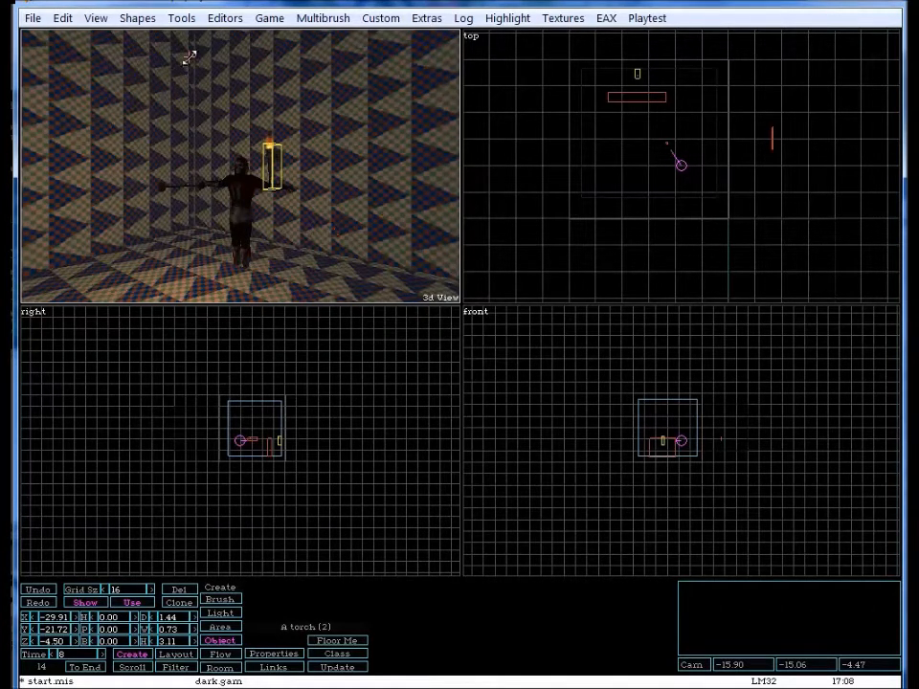
left_click(183, 17)
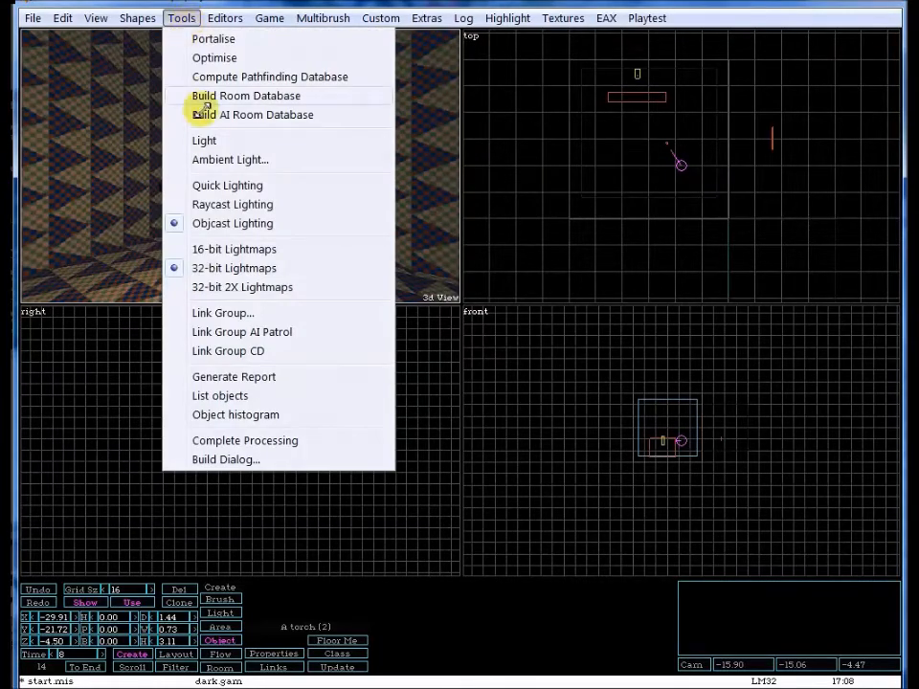
left_click(183, 17)
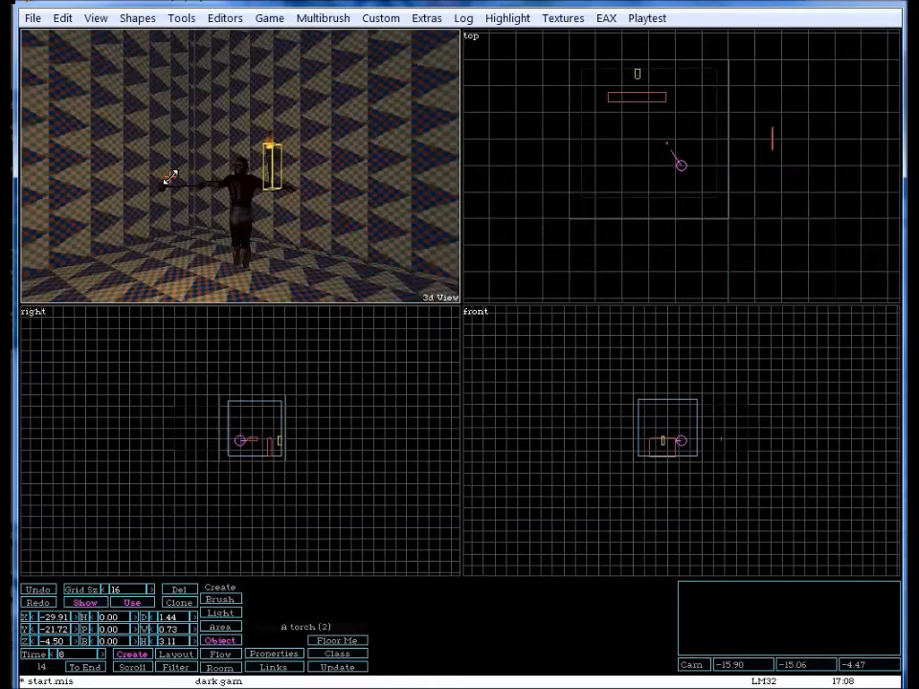
Inspect the floor and walls around the torch and haunt, close up and from a distance, for light cast by the torch.
left_click_drag(160, 185, 239, 294)
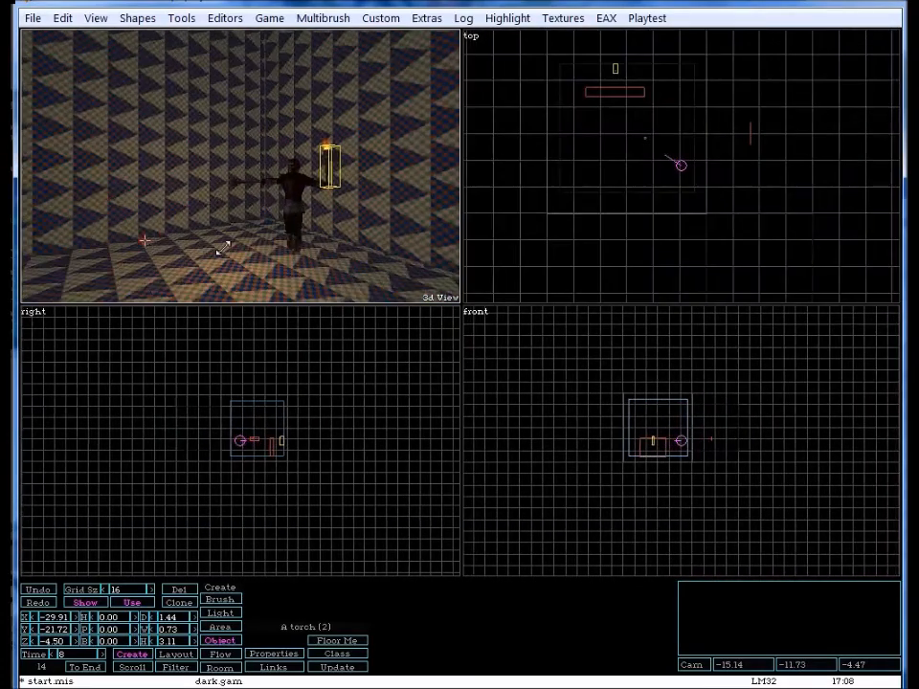
left_click_drag(134, 261, 260, 193)
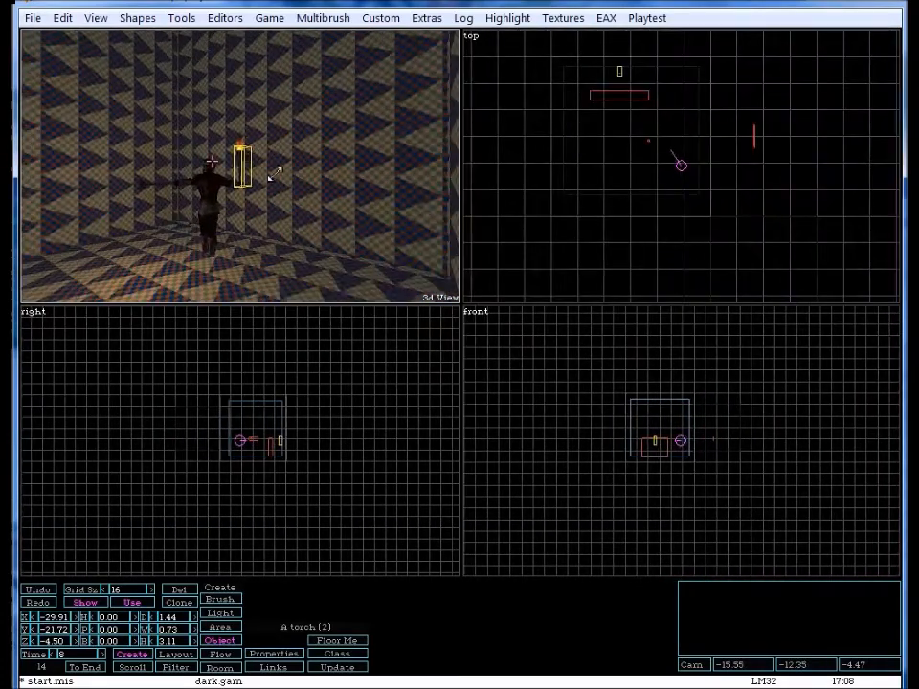
left_click_drag(249, 146, 243, 195)
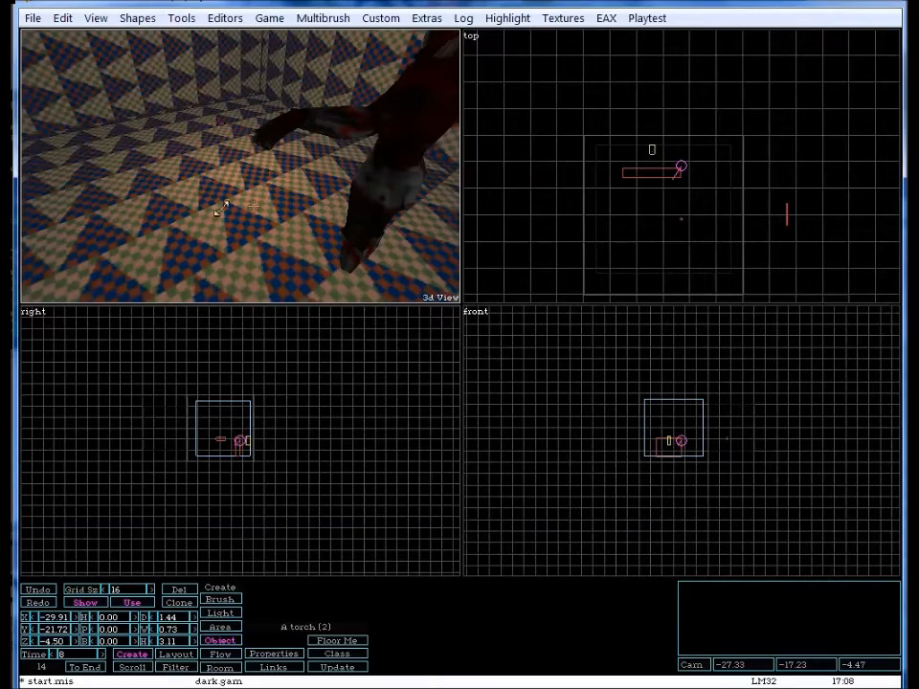
left_click_drag(265, 189, 216, 113)
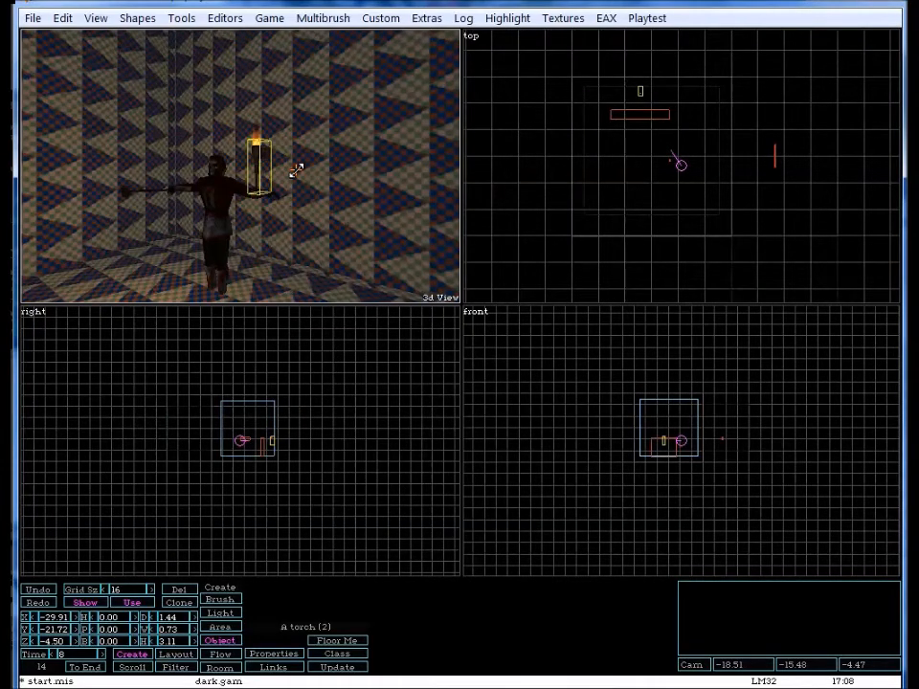
key("Right")
key("Up")
key("Up")
key("Up")
key("Up")
key("Up")
key("Up")
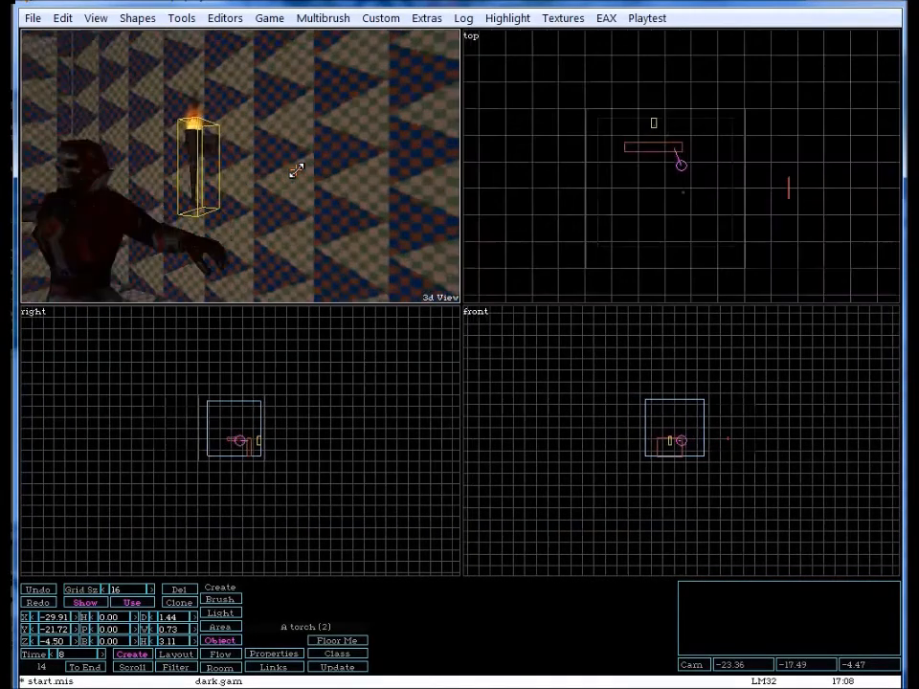
key("Down")
key("Down")
key("Down")
key("Down")
key("Down")
key("Down")
key("Left")
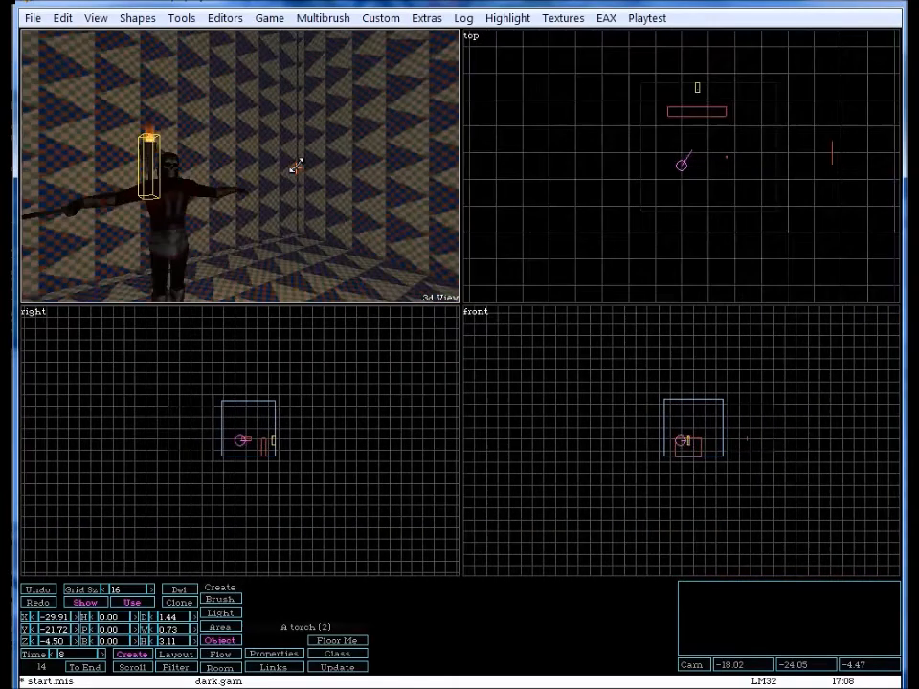
Compute the mission's lighting with the Light command and inspect the torch's glow on the wall behind the haunt.
left_click(182, 19)
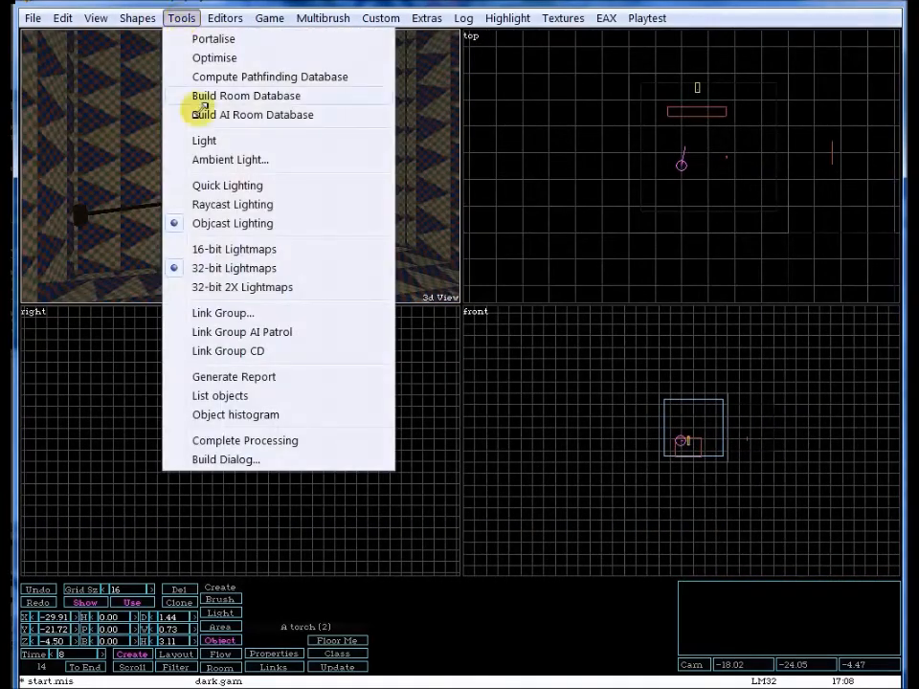
left_click(198, 140)
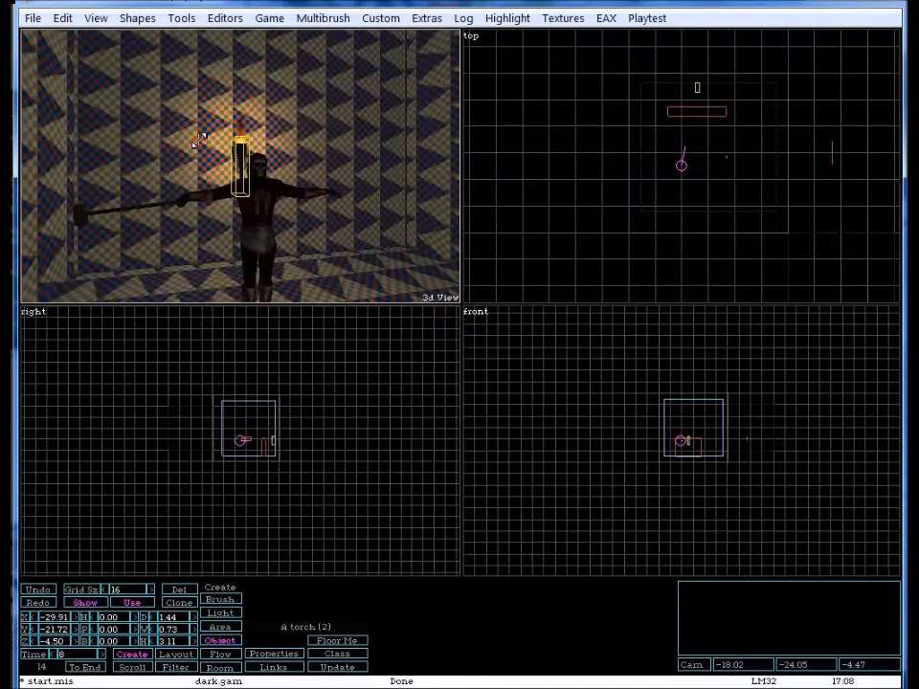
key("Up")
key("Up")
key("Up")
key("Up")
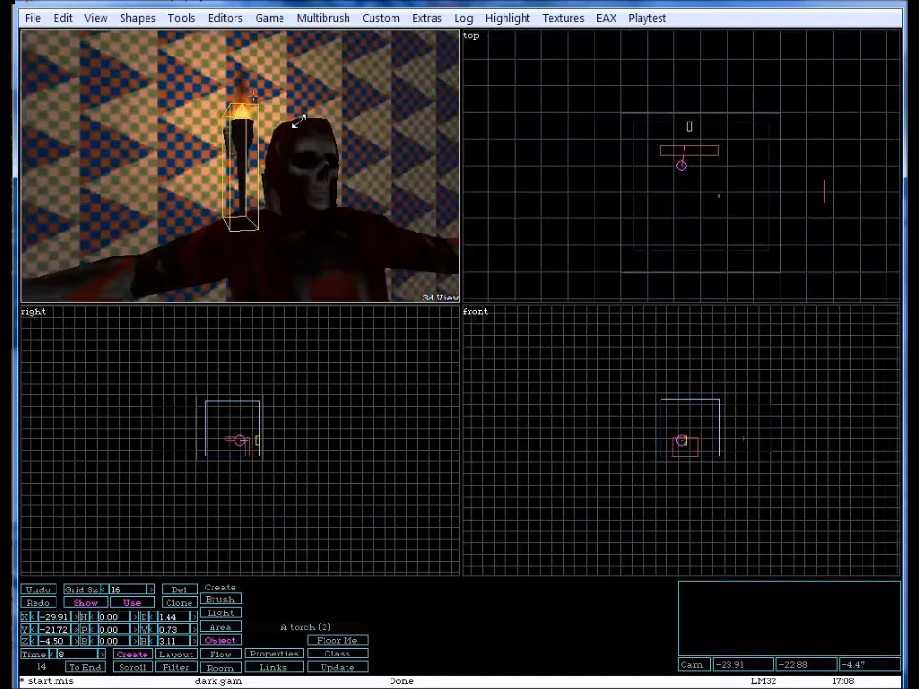
key("Down")
key("Down")
key("Down")
key("Down")
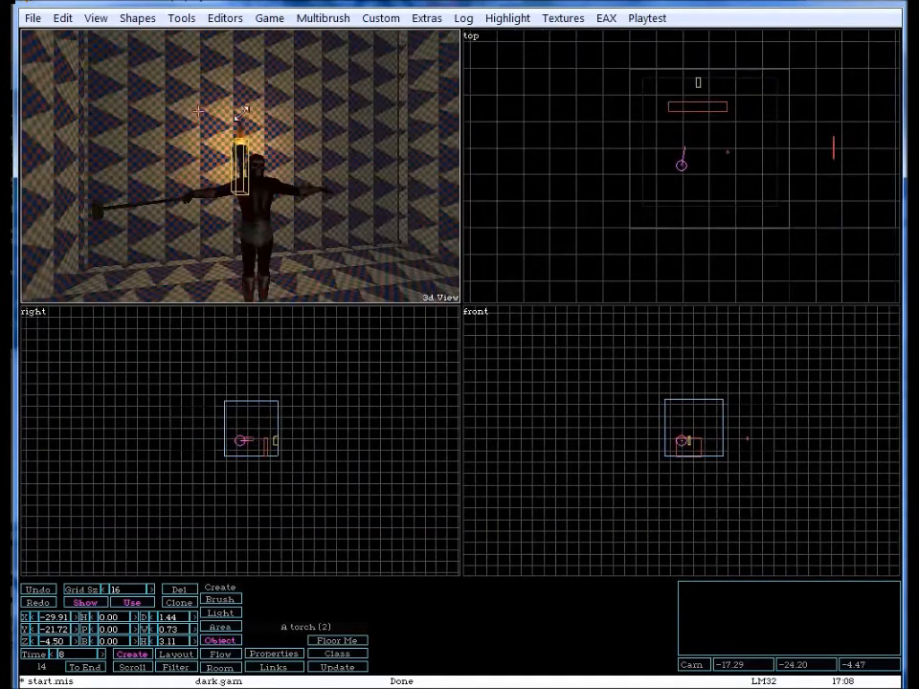
left_click_drag(216, 128, 301, 117)
left_click_drag(301, 117, 308, 111)
Switch the lightmaps to 16-bit and recompute the mission's lighting.
left_click(182, 16)
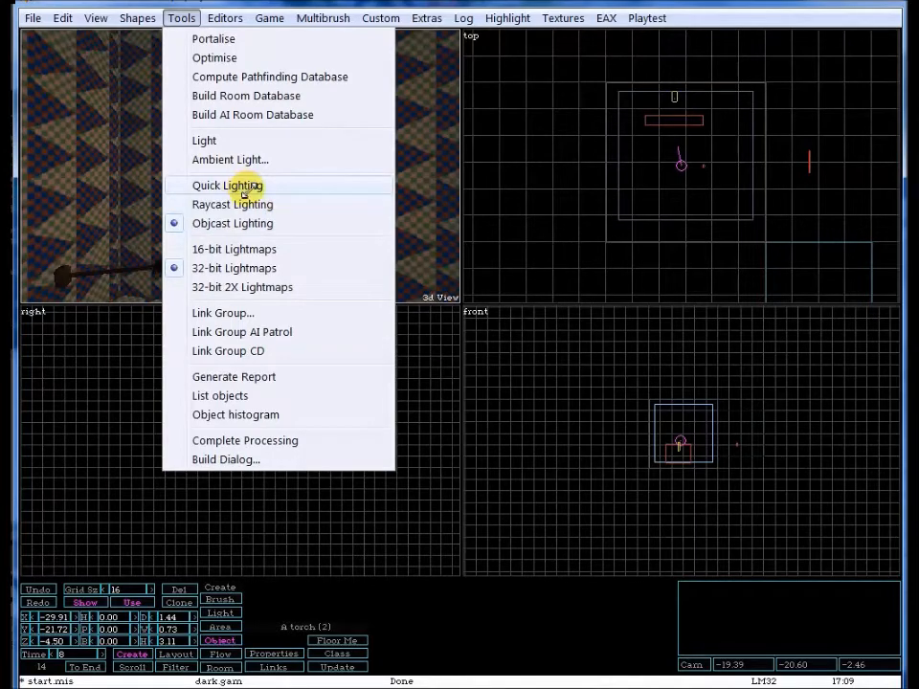
left_click(181, 19)
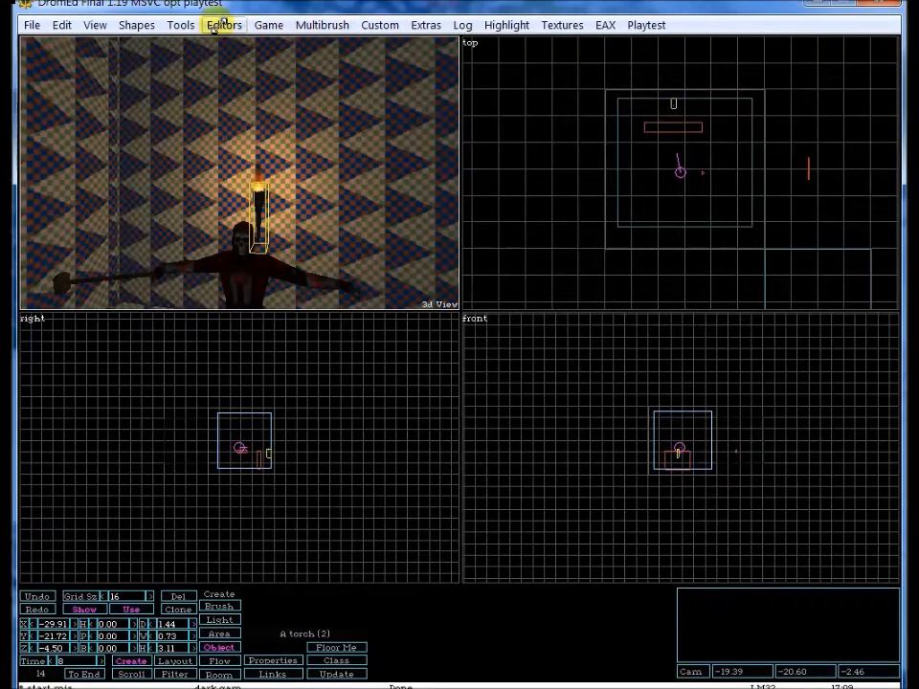
left_click(181, 26)
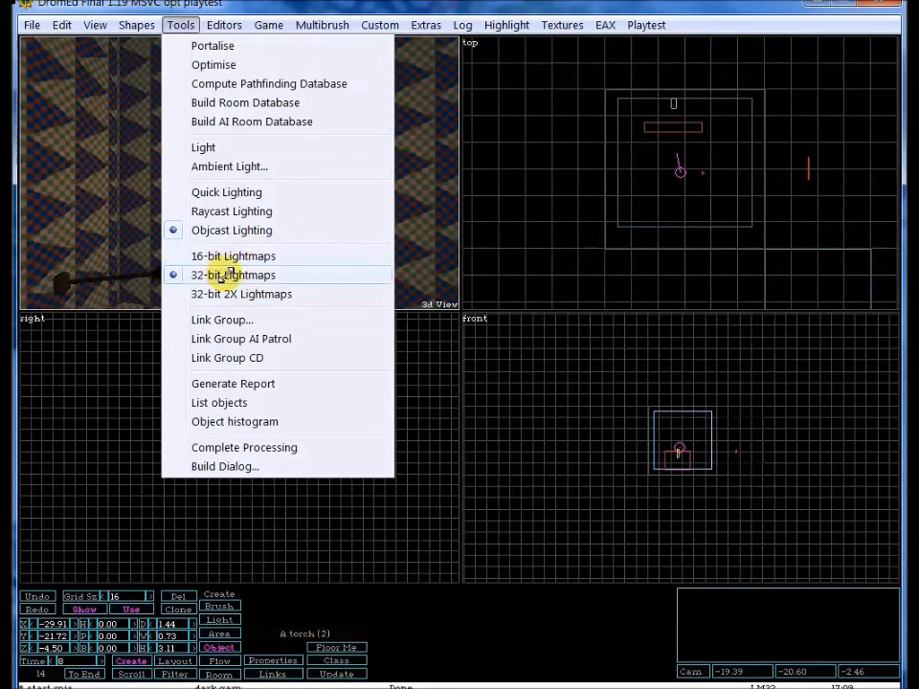
left_click(242, 257)
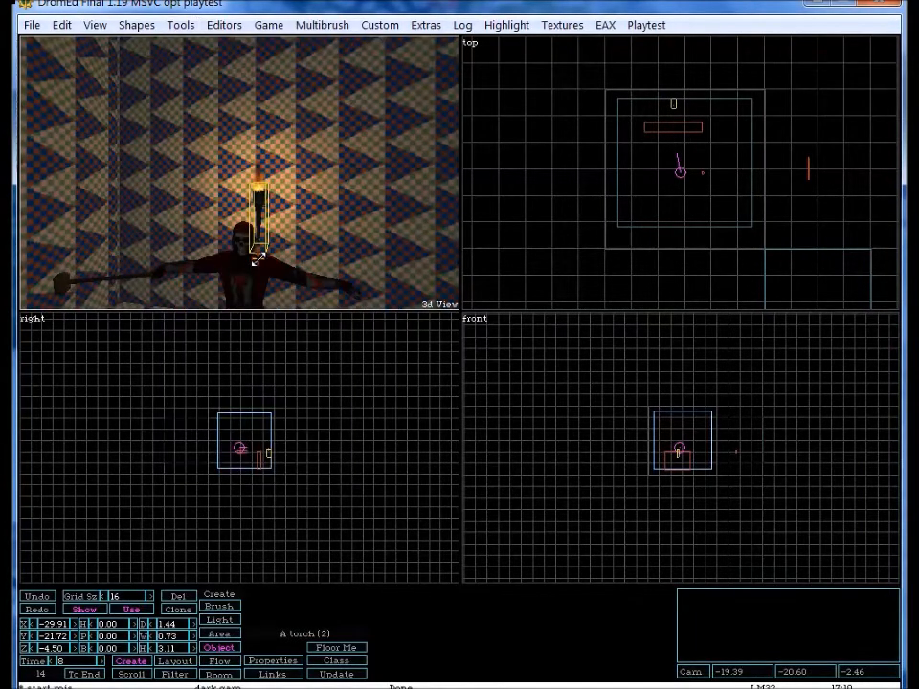
left_click(181, 25)
left_click(205, 147)
Examine the 16-bit lighting around the torch, haunt, floor and corners from several heights and angles.
key("Right")
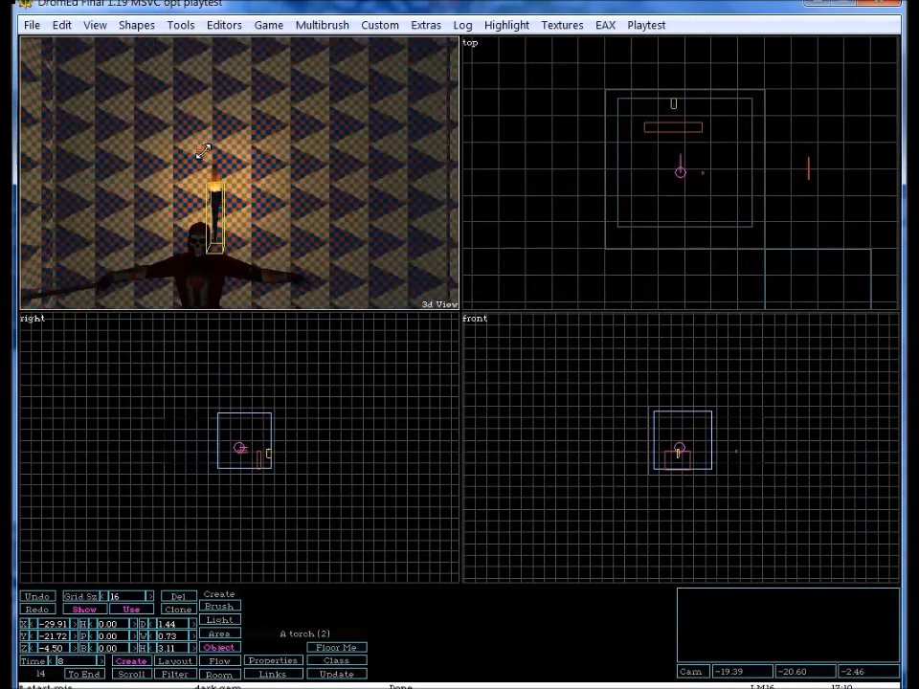
key("Up")
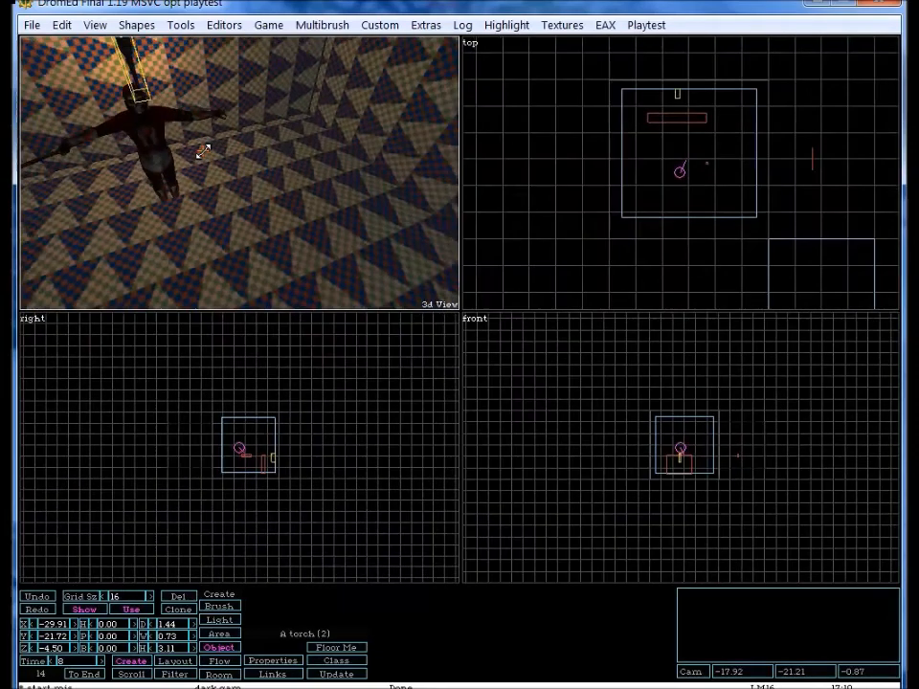
key("Right")
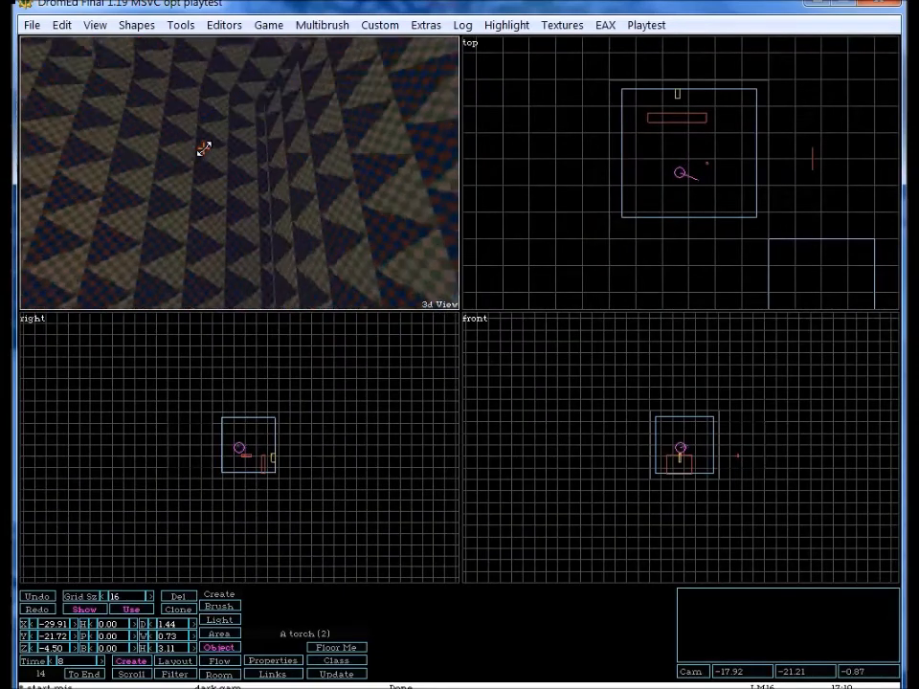
key("Left")
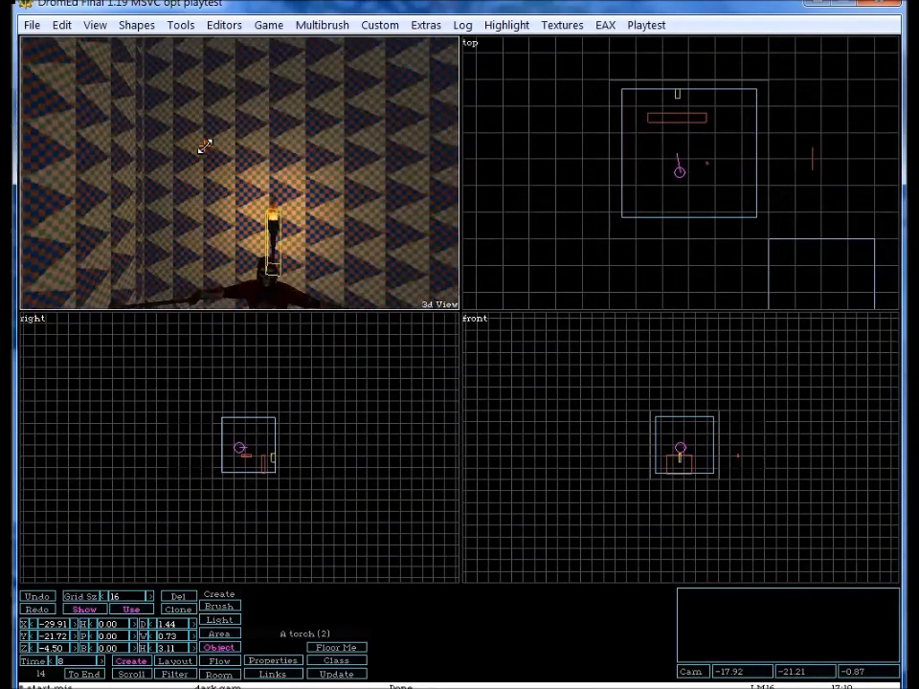
key("Down")
key("Page_Down")
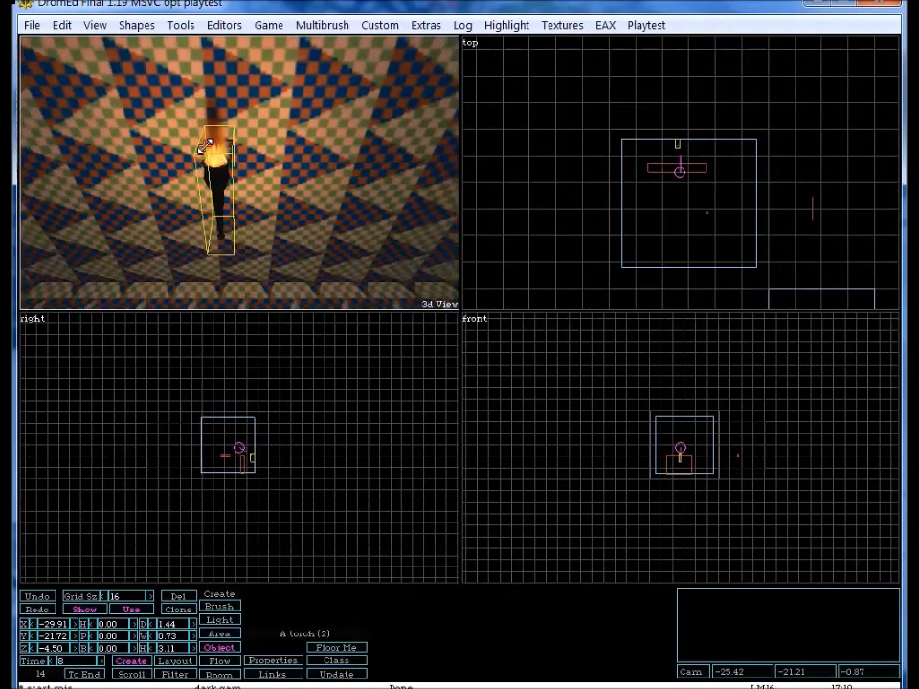
key("Page_Up")
key("Up")
key("Down")
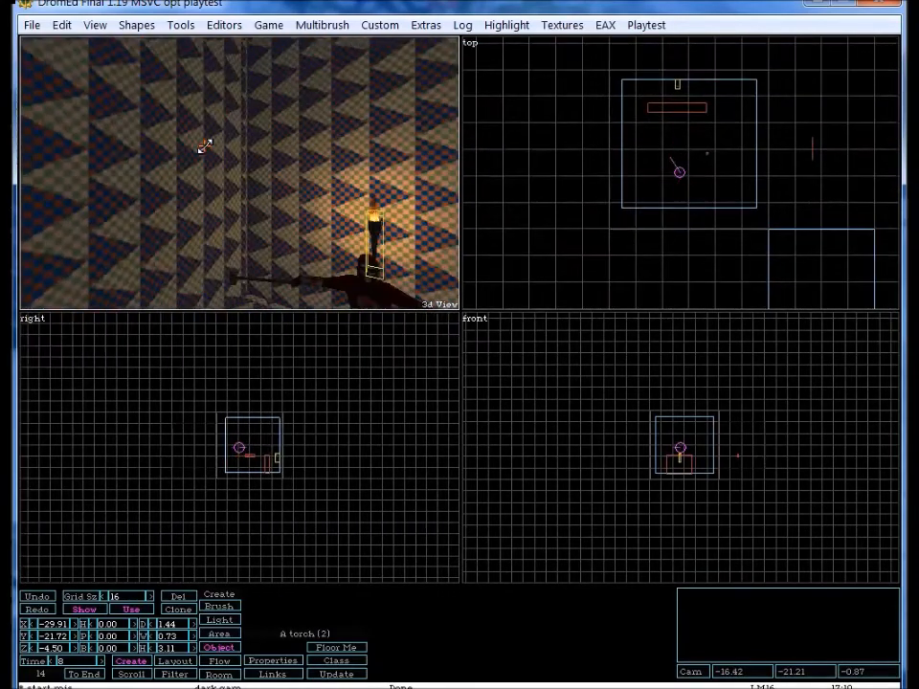
key("Page_Down")
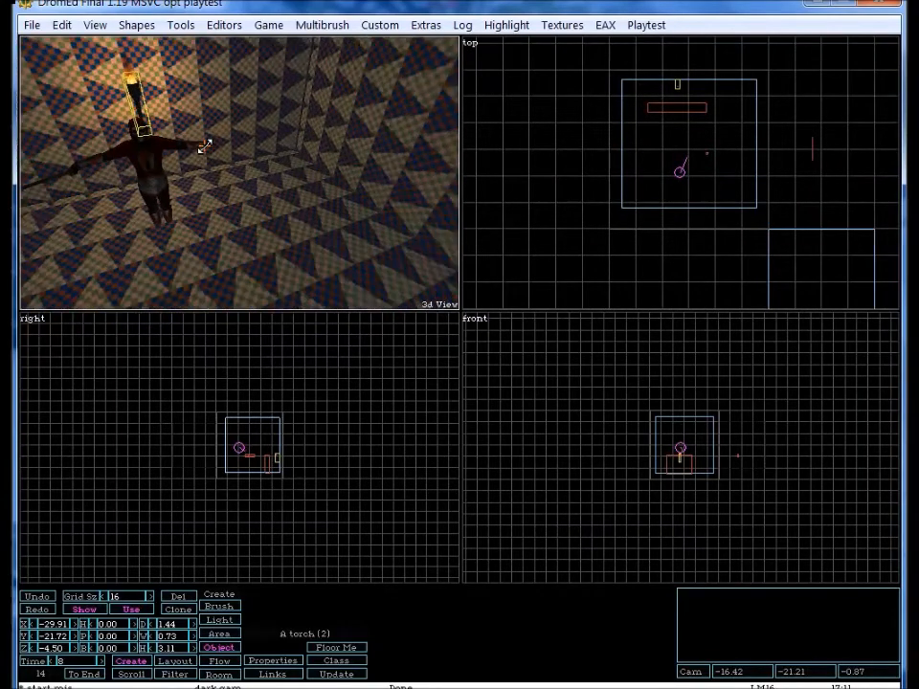
key("Page_Up")
left_click(678, 108)
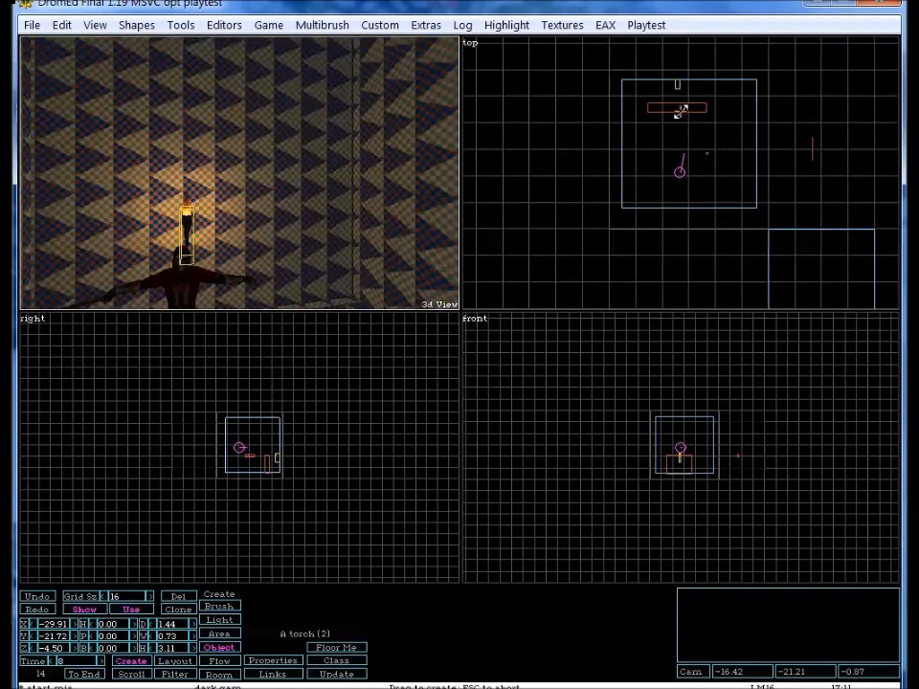
Raise the haunt off the floor, and set it back down flush with the Floor Me command.
key("Page_Down")
left_click_drag(26, 649, 204, 642)
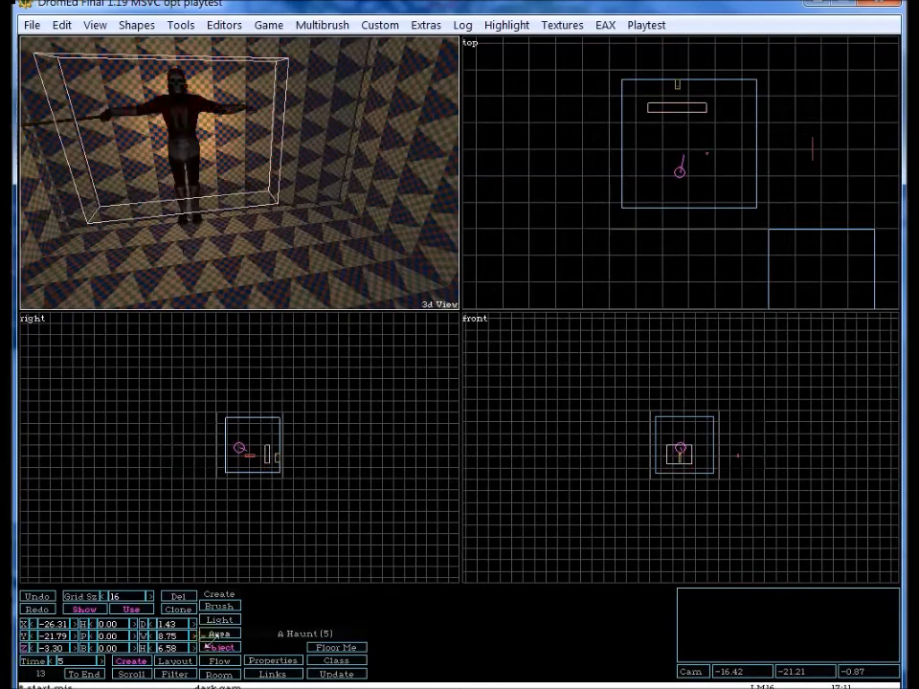
left_click(324, 647)
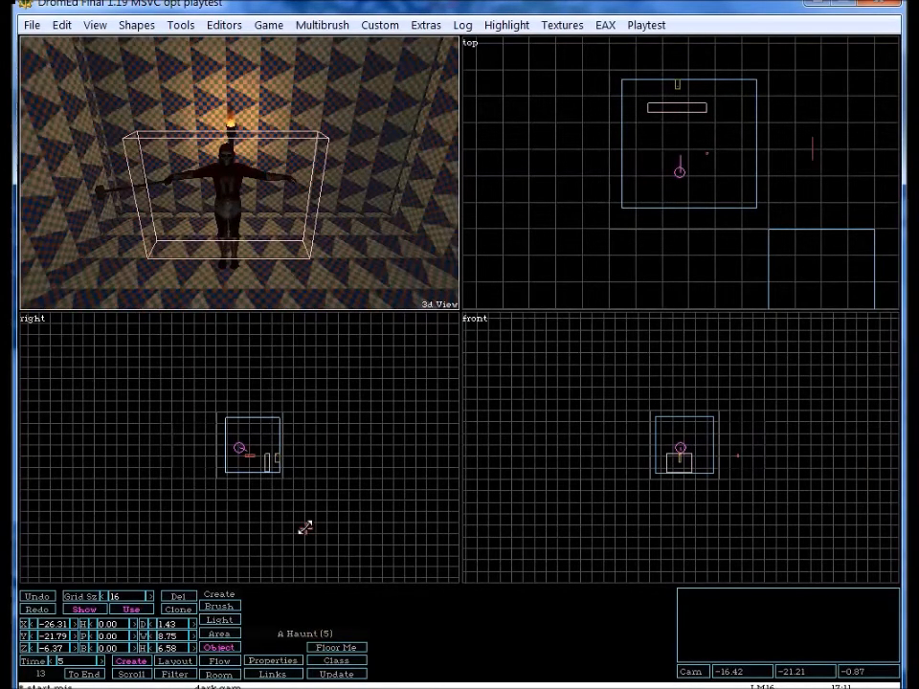
key("w")
key("w")
key("w")
key("s")
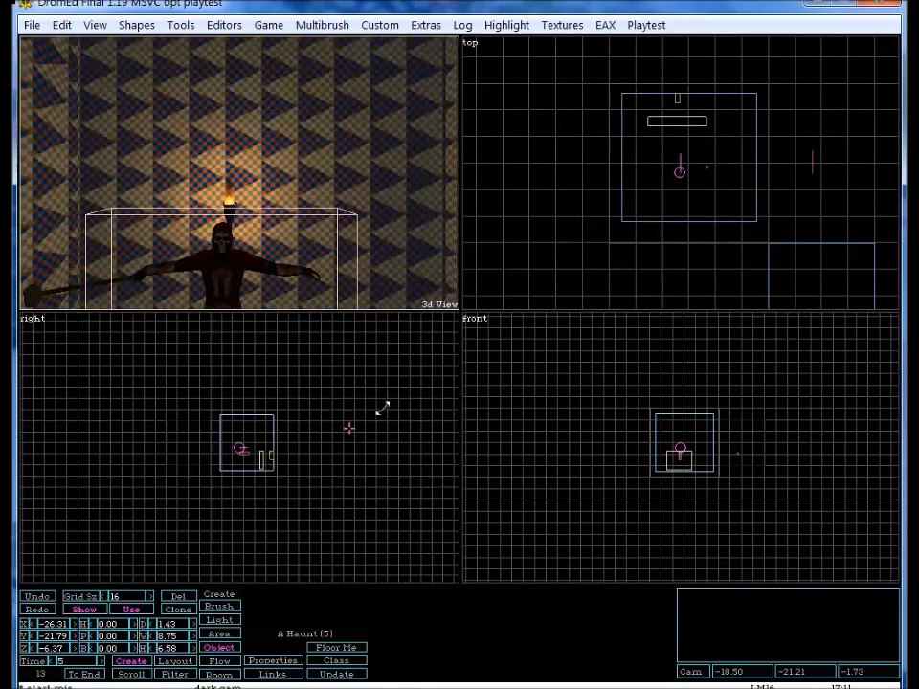
Select the room's air brush and apply the clnbrik1 texture to its west face.
left_click(654, 220)
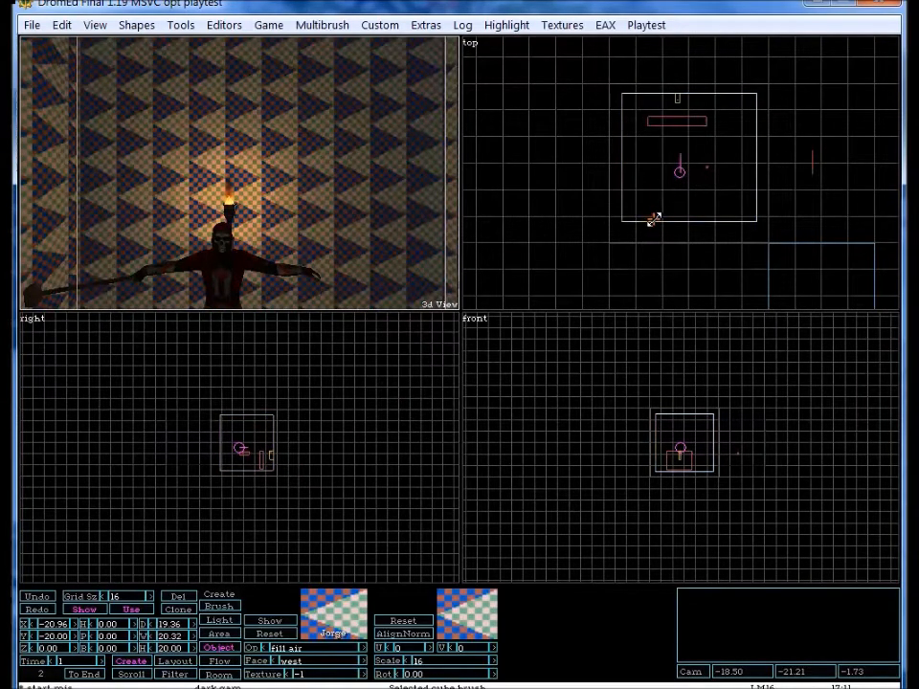
key("Right")
key("Right")
key("Right")
key("Right")
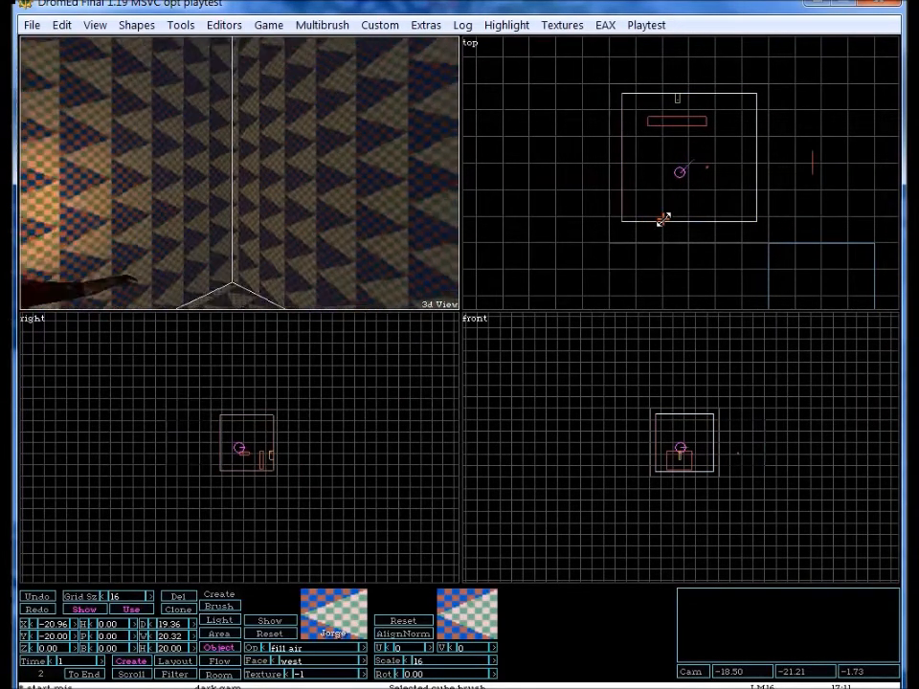
key("Left")
key("Left")
key("Left")
key("Left")
key("alt+t")
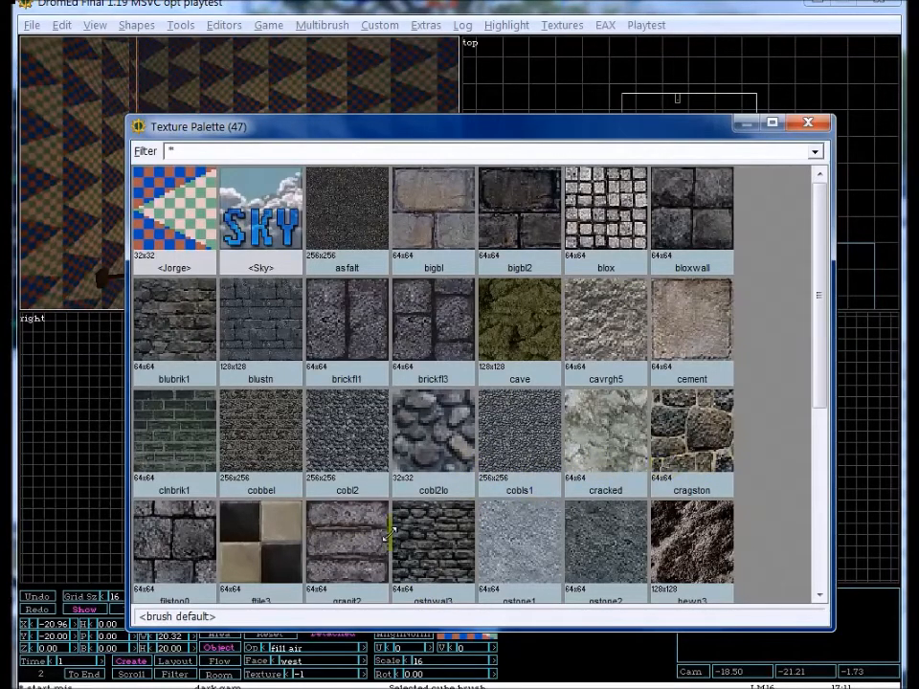
left_click(182, 419)
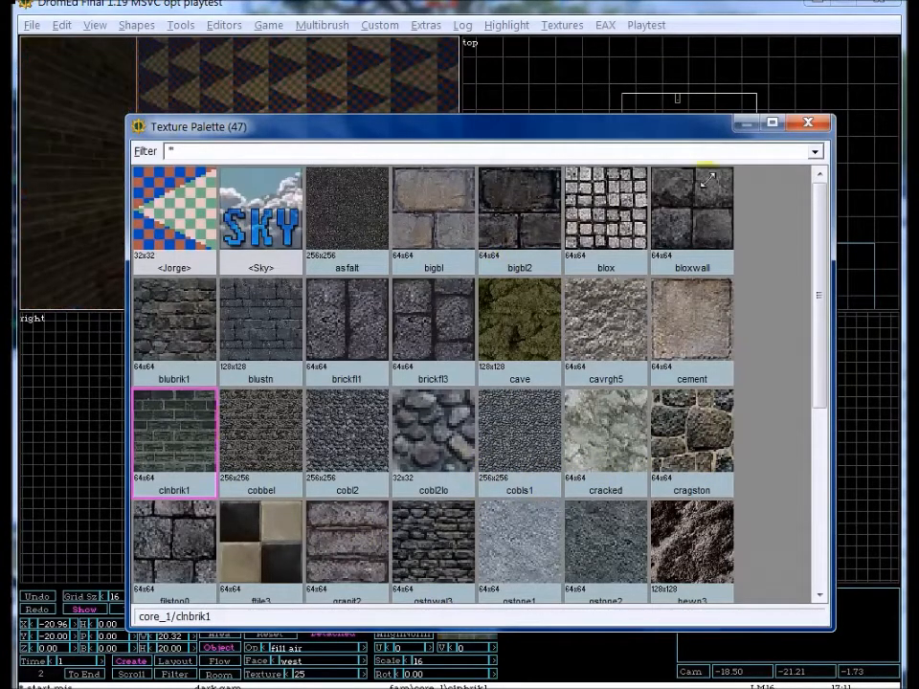
left_click(807, 122)
Inspect the brick texture on the west face beside the torch wall.
key("Left")
key("Left")
key("Left")
key("Left")
key("Left")
key("Left")
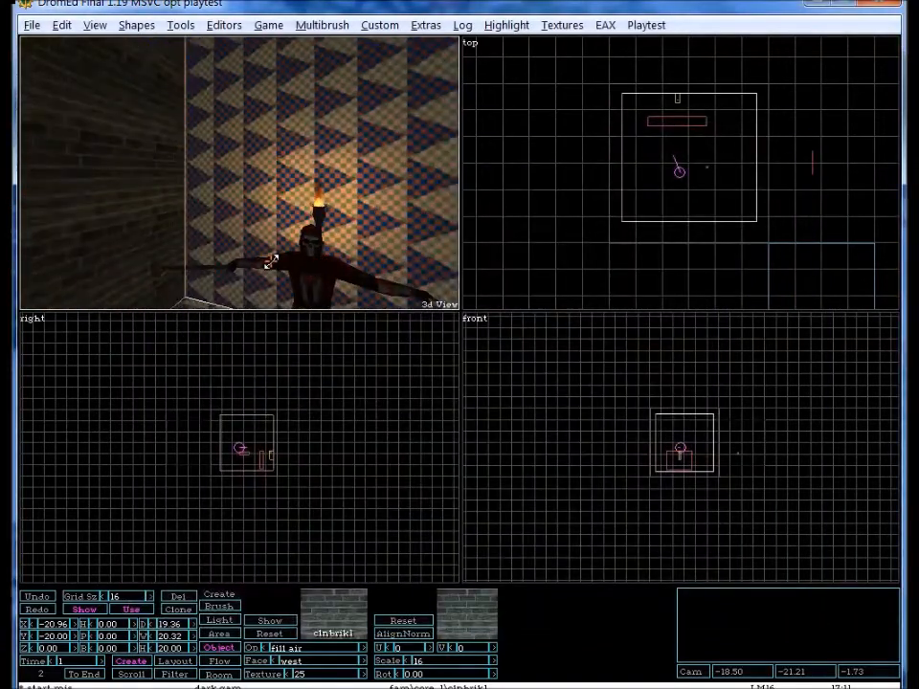
key("Left")
key("Left")
key("Left")
key("Left")
key("Left")
key("Left")
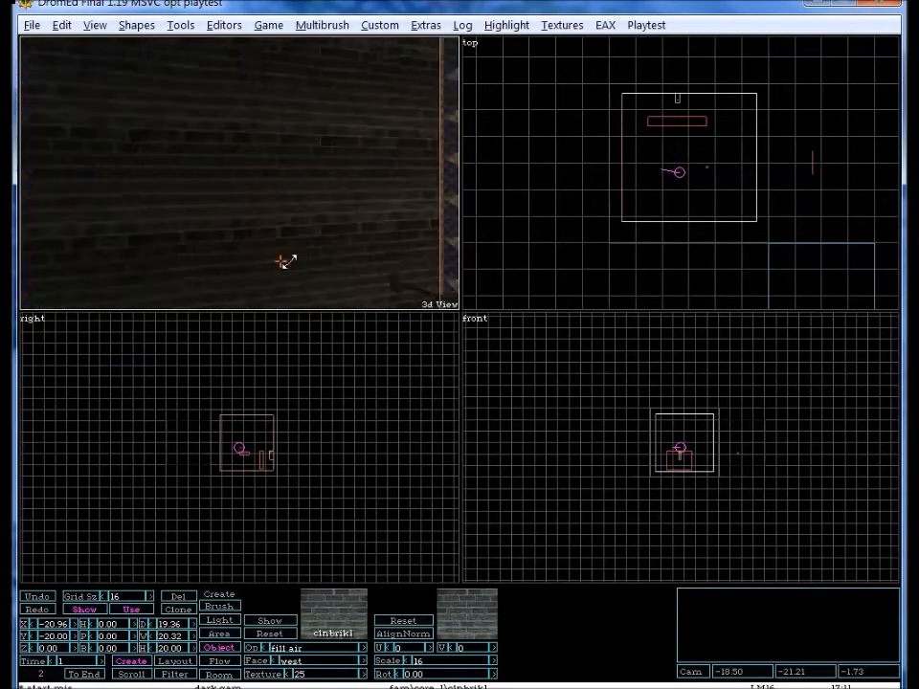
Set the brush's face selection to default and apply clnbrik1 to the whole room.
left_click(361, 661)
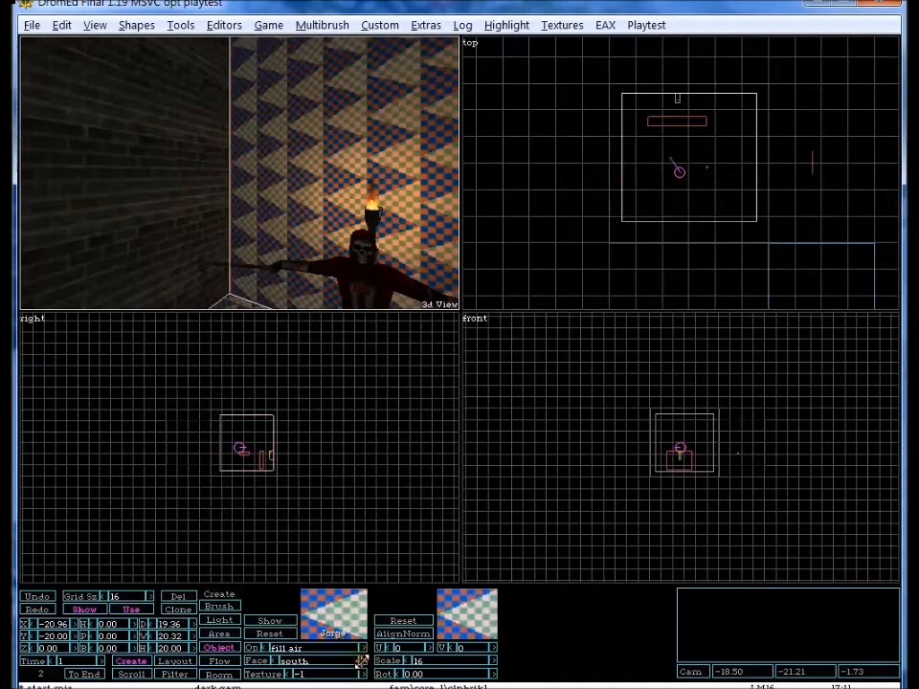
left_click(361, 660)
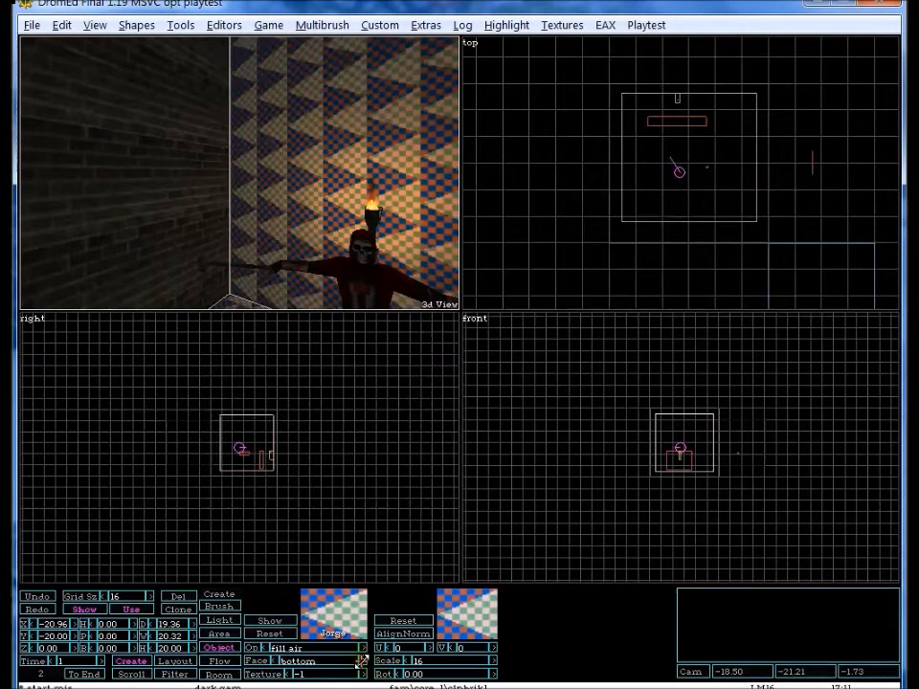
left_click(361, 660)
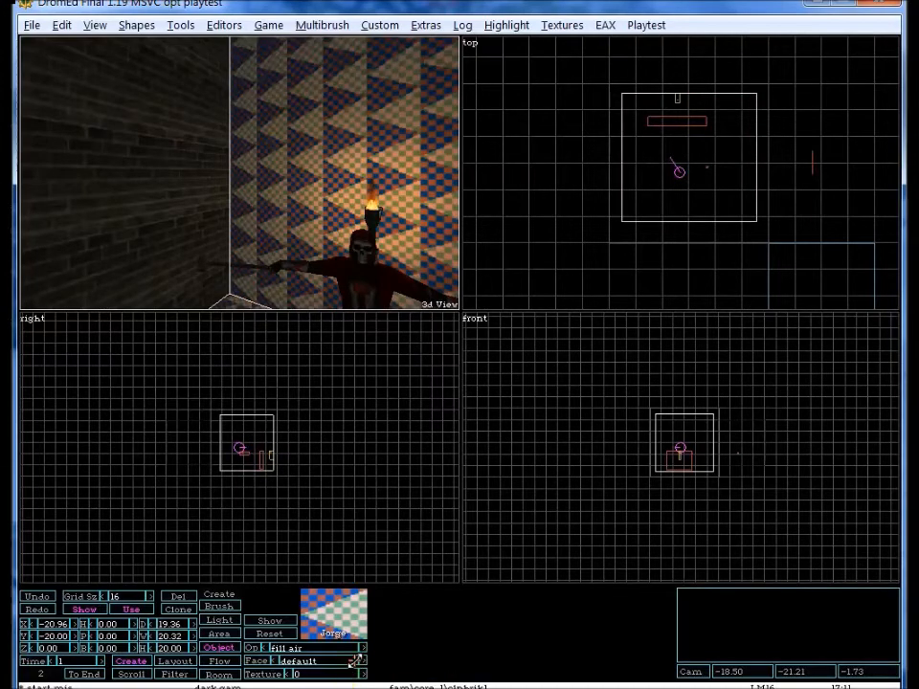
key("alt+t")
left_click(196, 474)
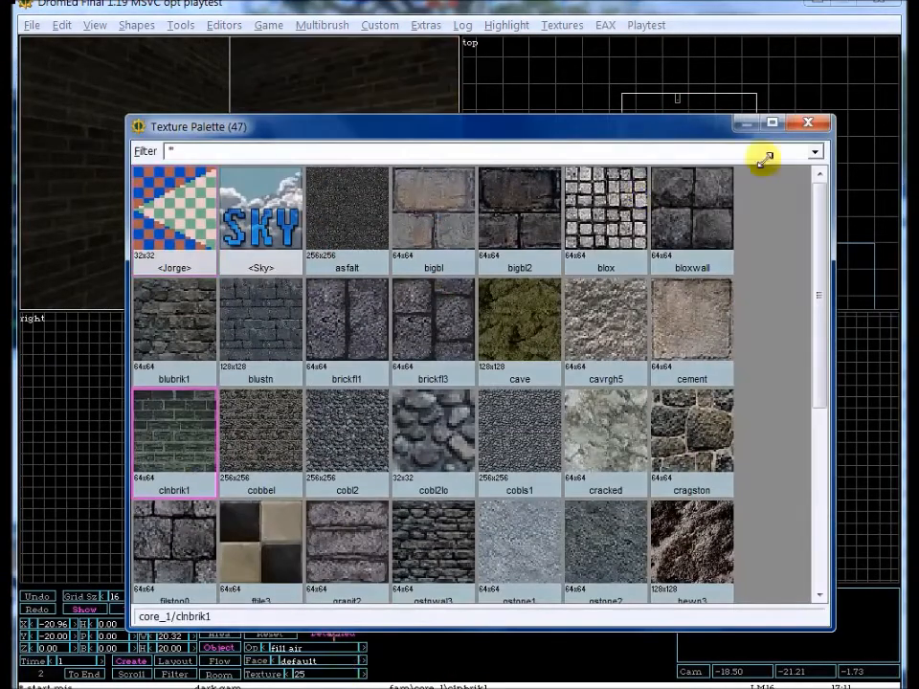
left_click(809, 123)
middle_click_drag(600, 180, 600, 180)
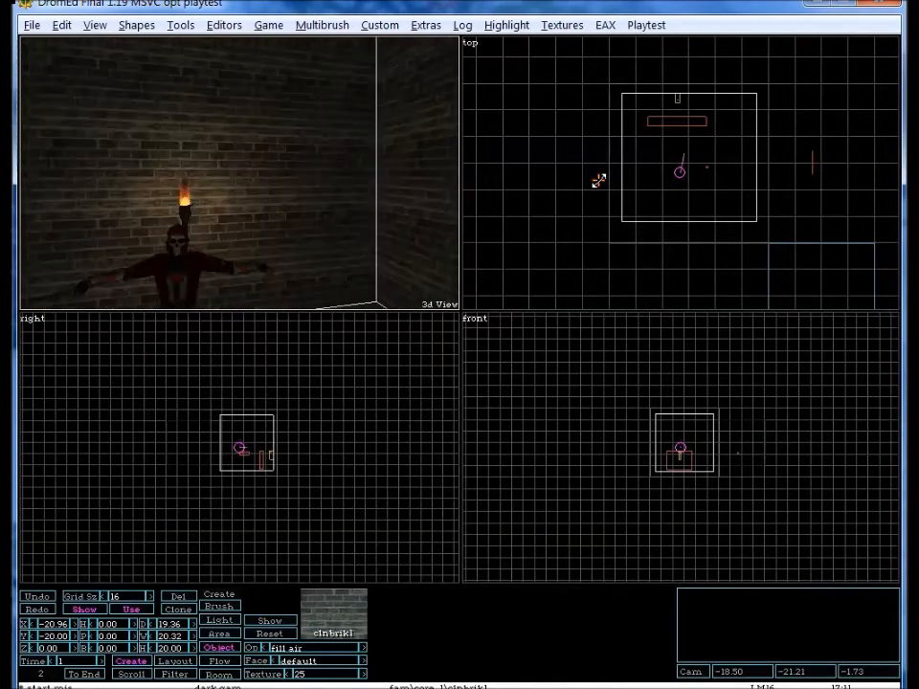
Set the texture of the room brush's bottom face to cobbel, texture 7.
left_click(360, 660)
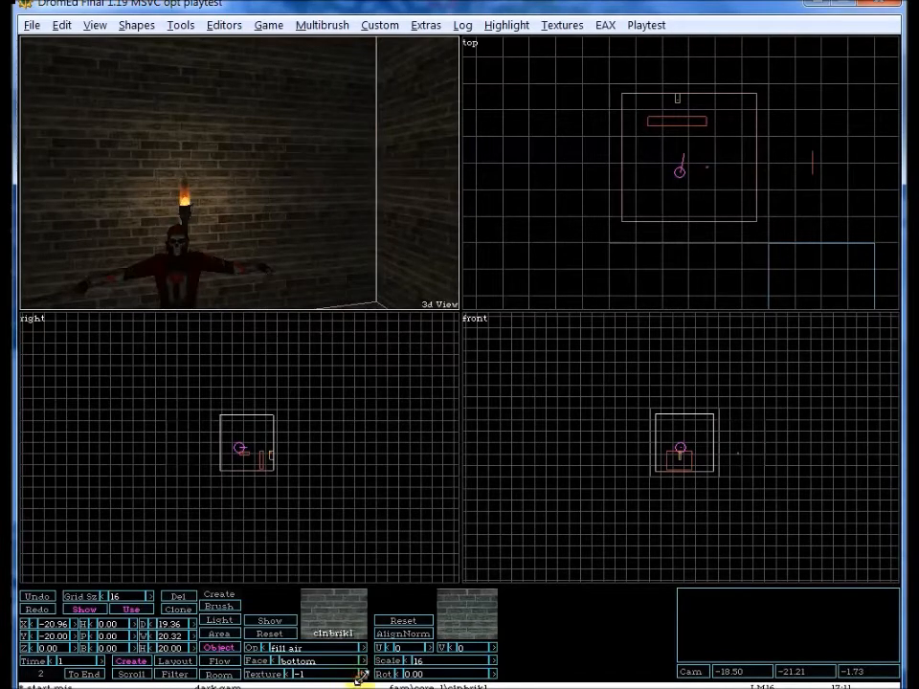
left_click(362, 674)
left_click(362, 674)
left_click(362, 674)
left_click(362, 674)
left_click(362, 674)
left_click(362, 674)
left_click(362, 674)
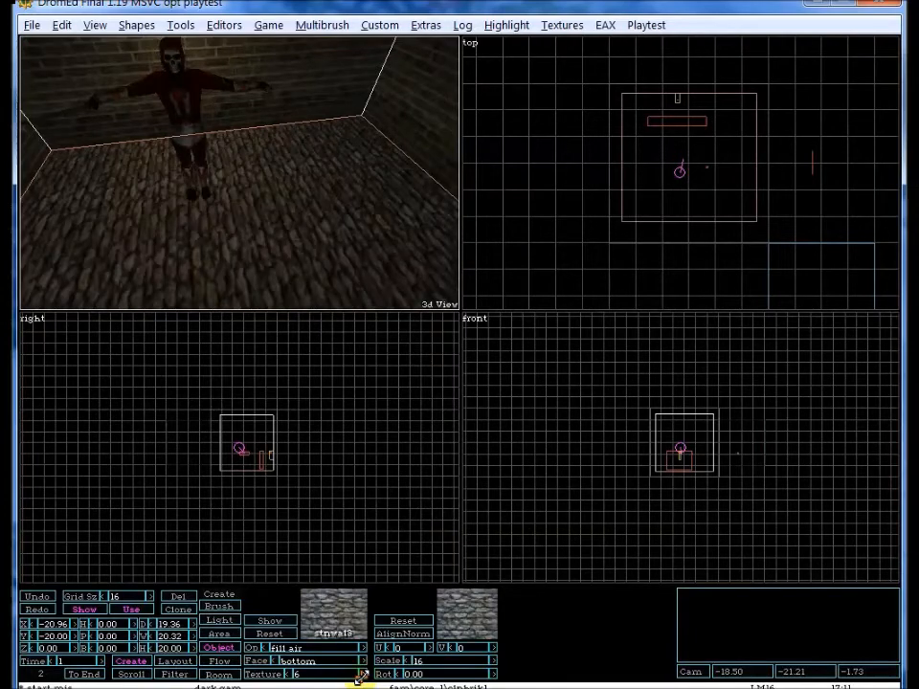
left_click(362, 674)
key("Left")
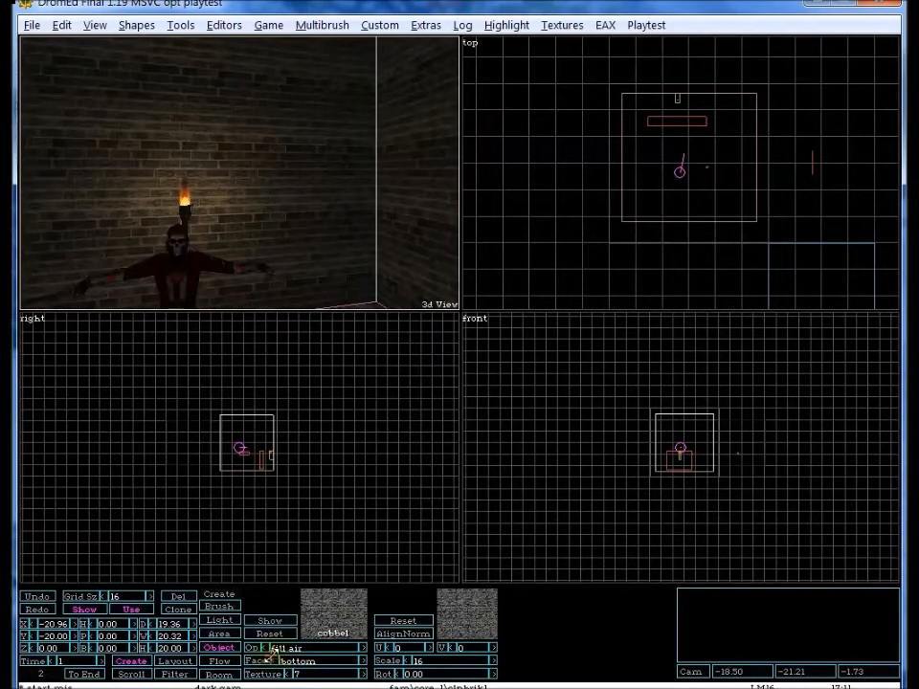
Set the texture of the room brush's top face to ironrock, texture 8, after trying cracked.
key("Page_Up")
left_click(363, 662)
left_click(363, 673)
left_click(363, 673)
left_click(363, 674)
left_click(363, 673)
left_click(363, 674)
left_click(363, 673)
left_click(363, 673)
left_click(363, 673)
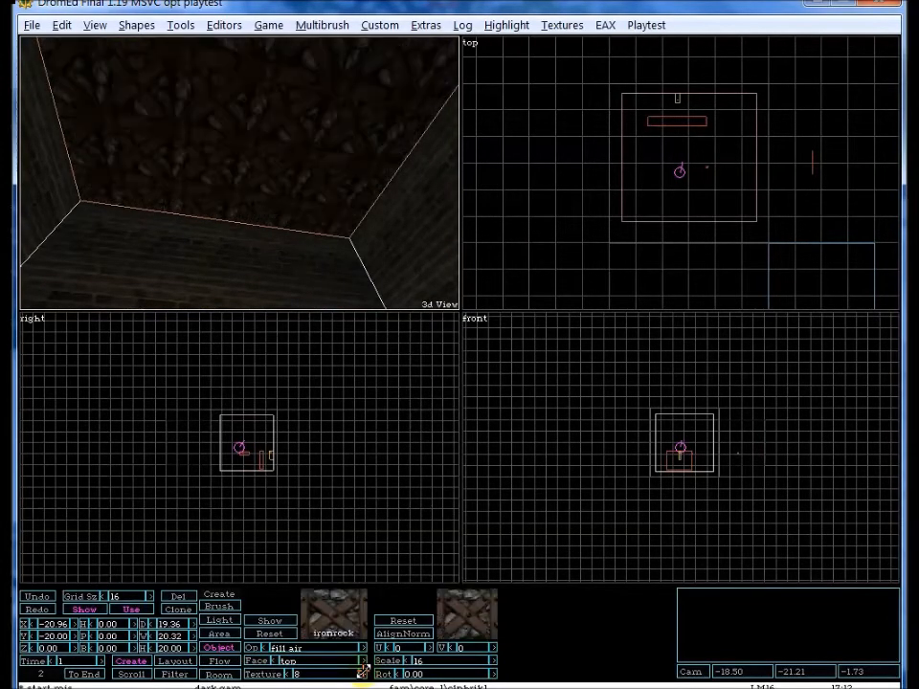
left_click(362, 673)
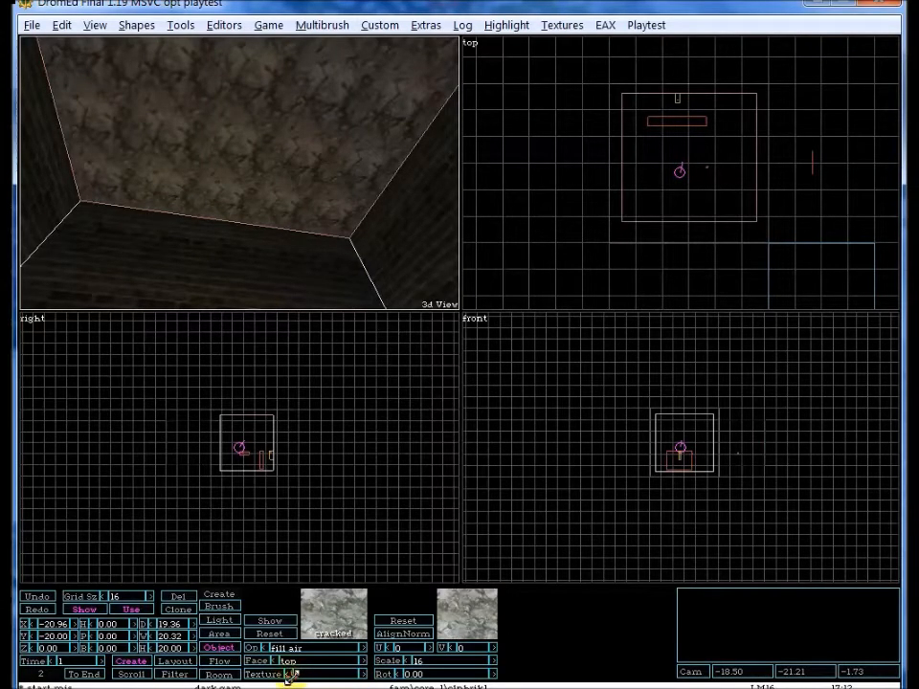
left_click(284, 676)
key("r")
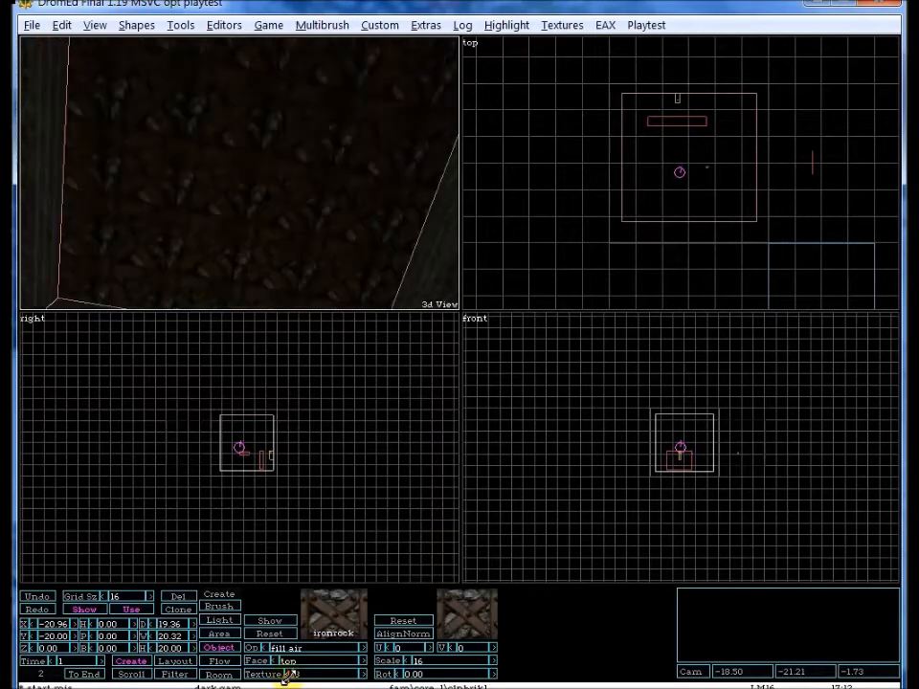
Examine the torchlight on the brick walls and floor around the haunt.
key("f")
key("v")
key("v")
key("f")
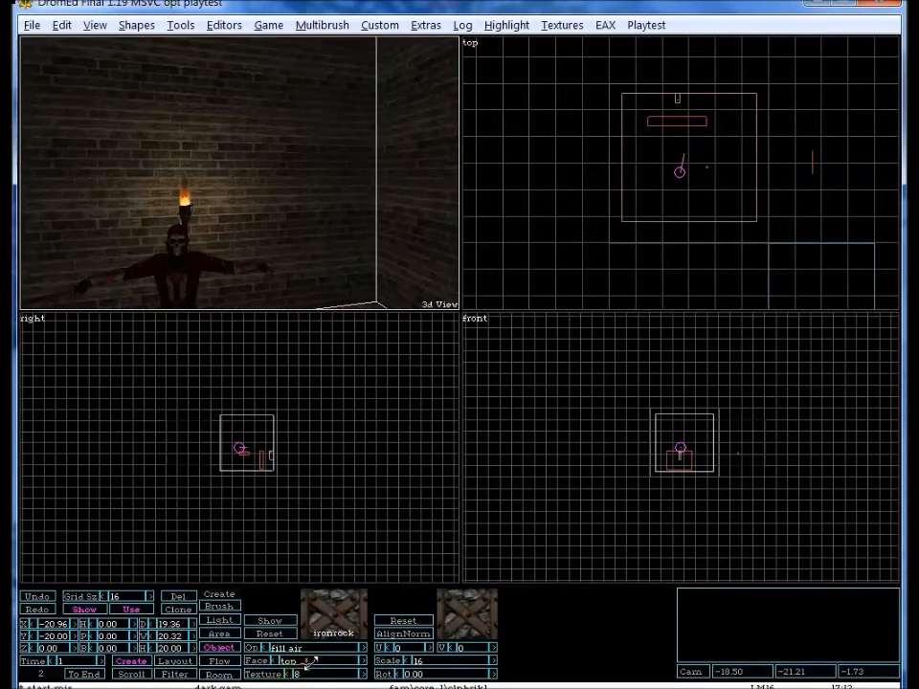
key("Right")
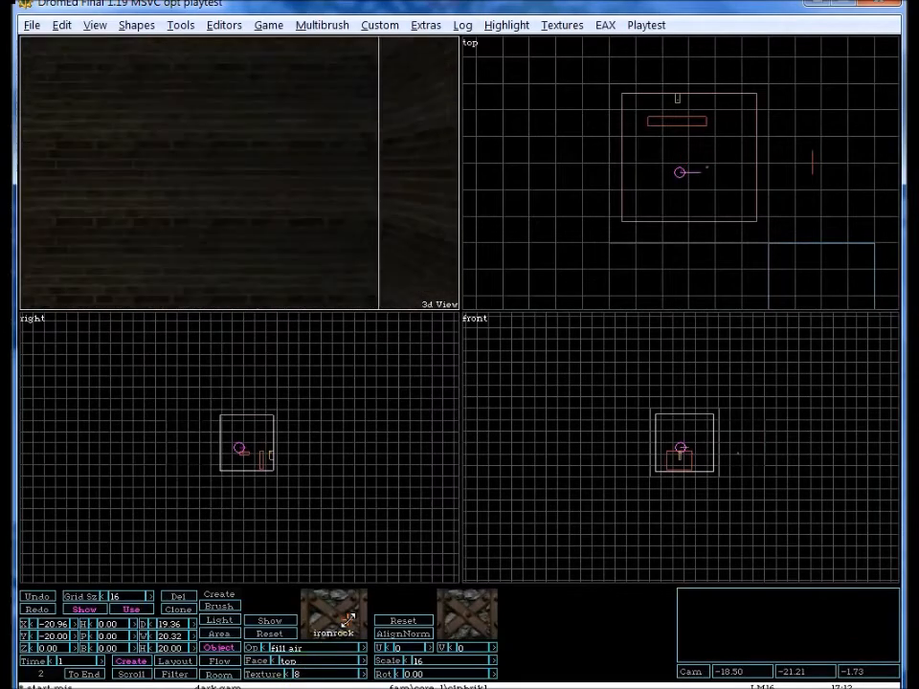
key("Left")
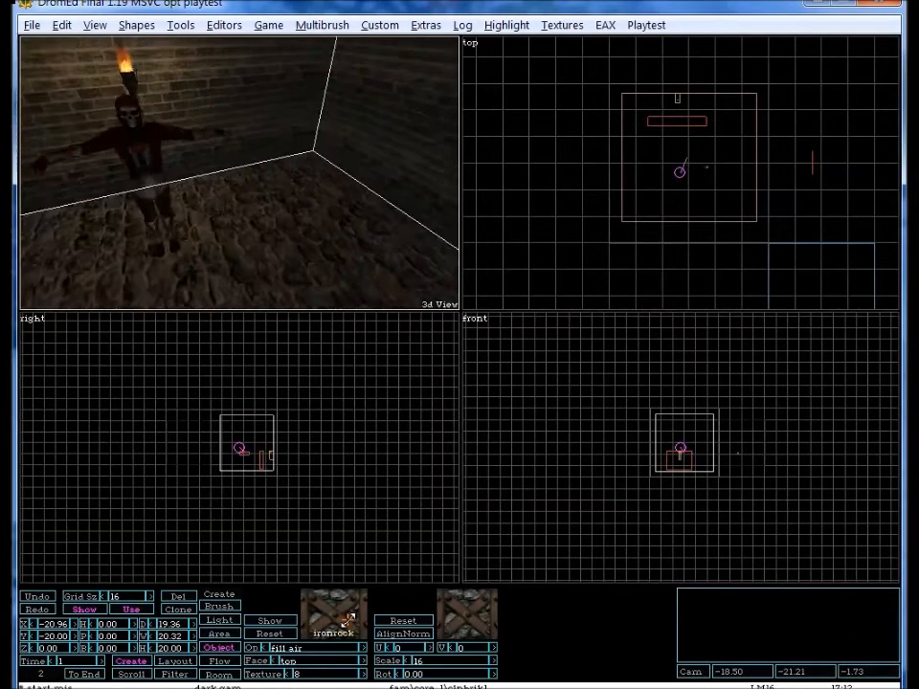
key("Left")
key("Down")
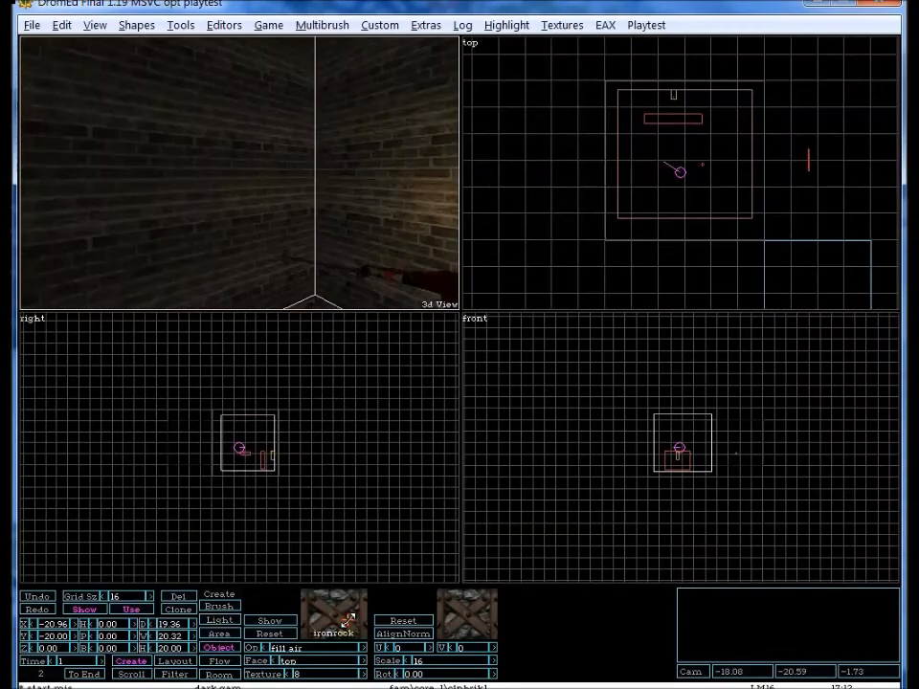
key("Down")
key("Down")
key("Left")
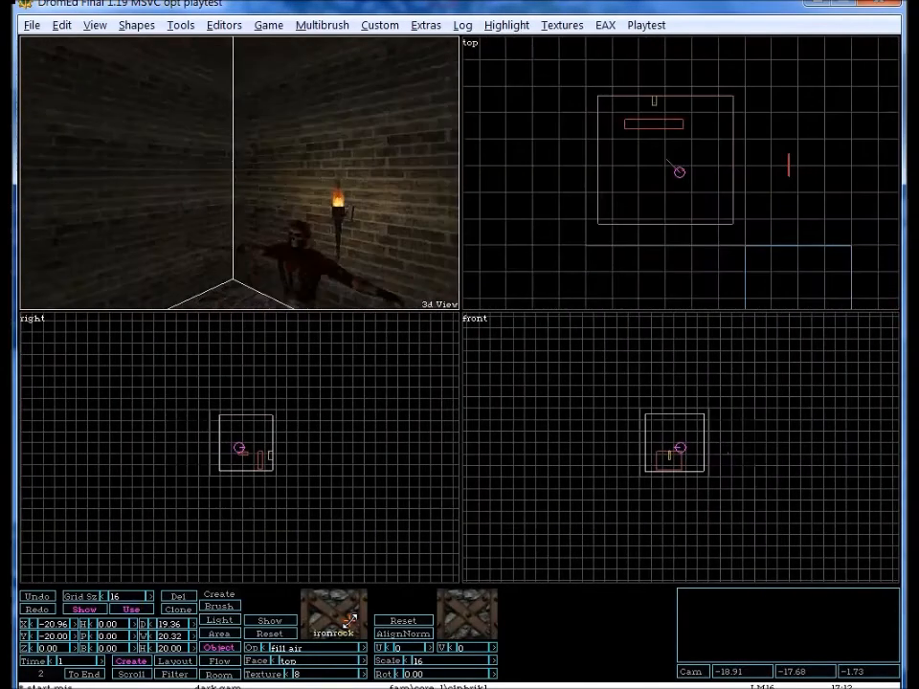
Examine the lighting in the textured room's far corners, on its floor and around the torch from farther back.
key("Right")
key("Up")
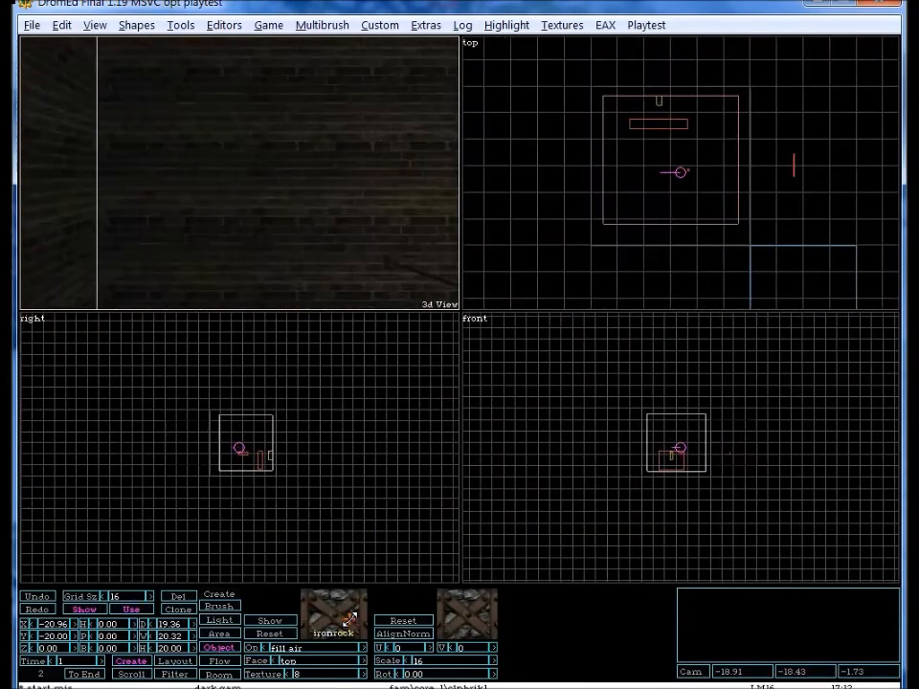
key("Up")
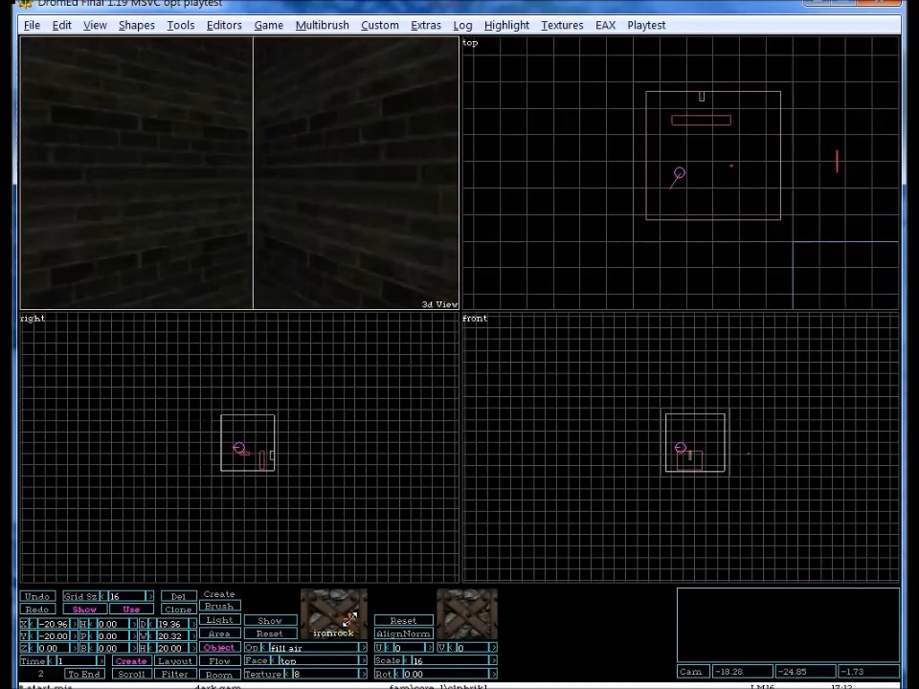
key("Right")
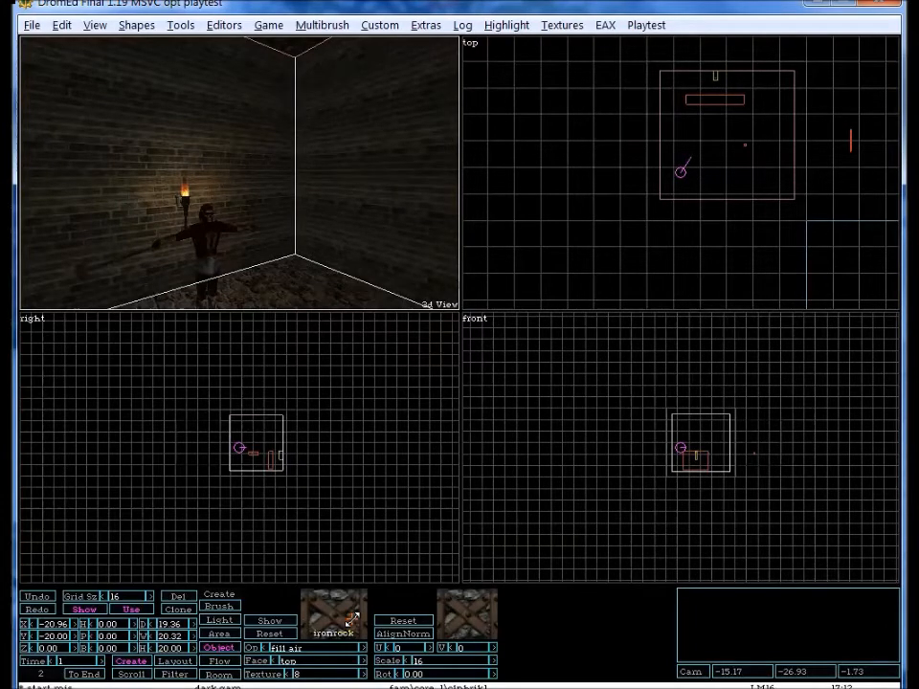
key("Right")
key("Right")
key("Right")
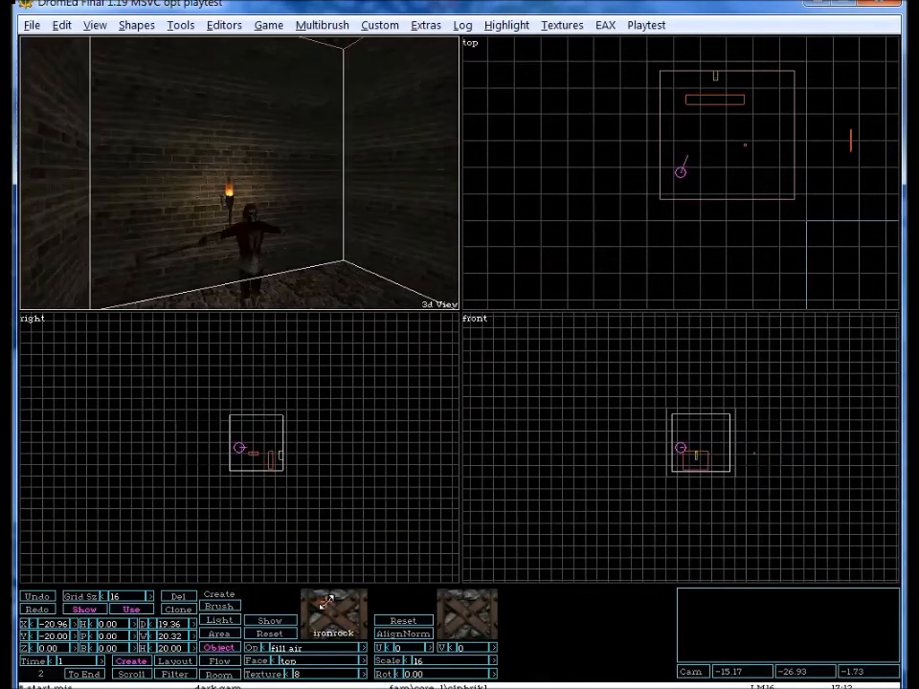
key("Up")
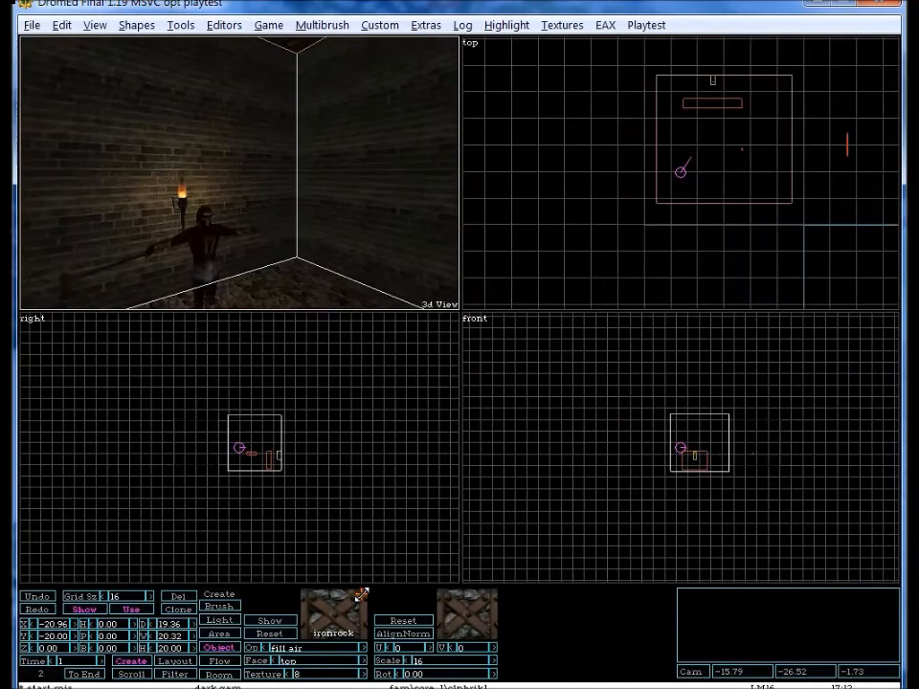
key("Right")
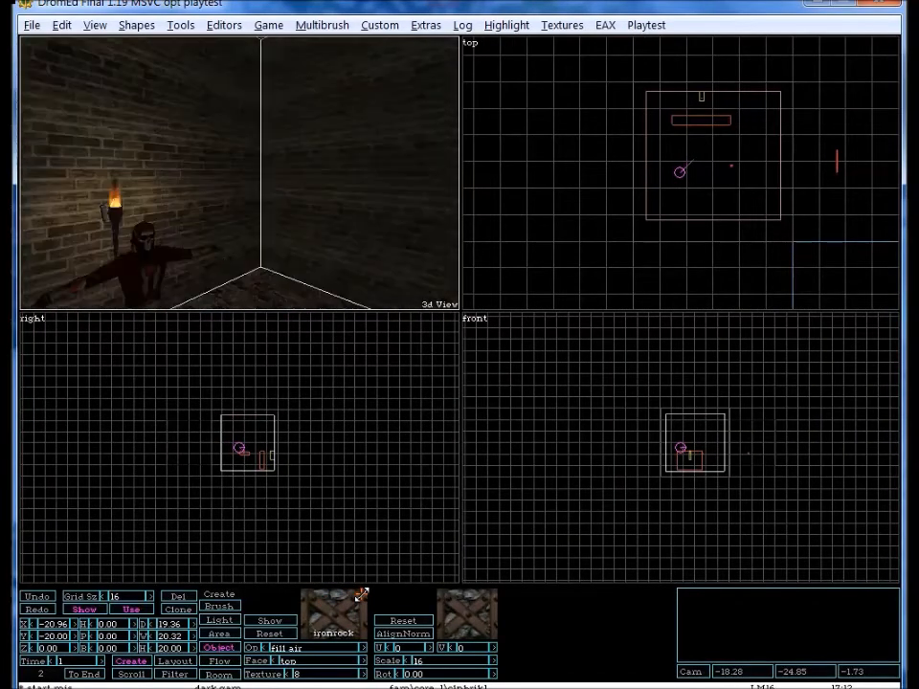
key("Left")
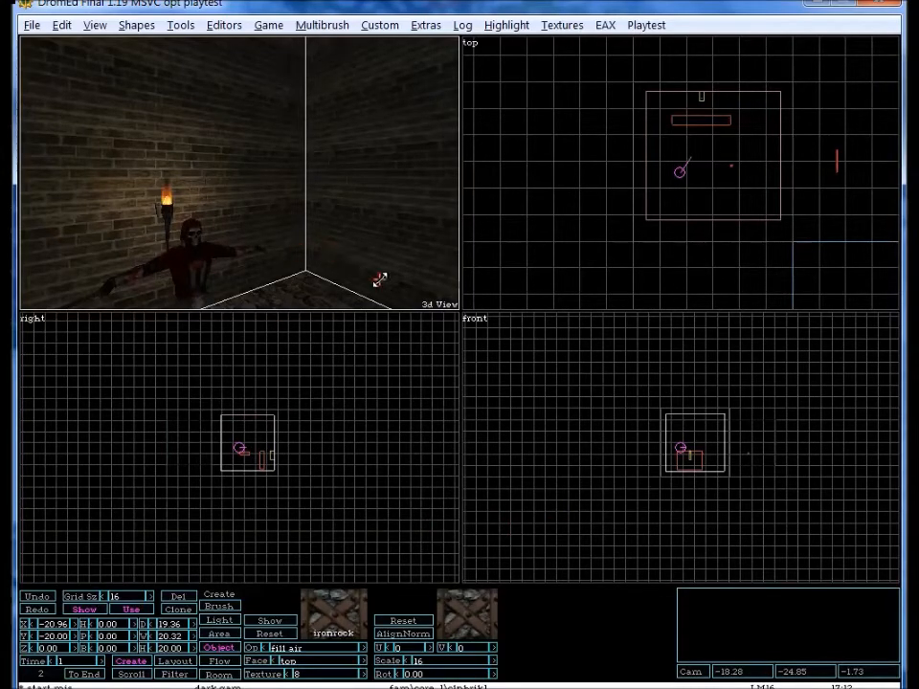
key("Page_Down")
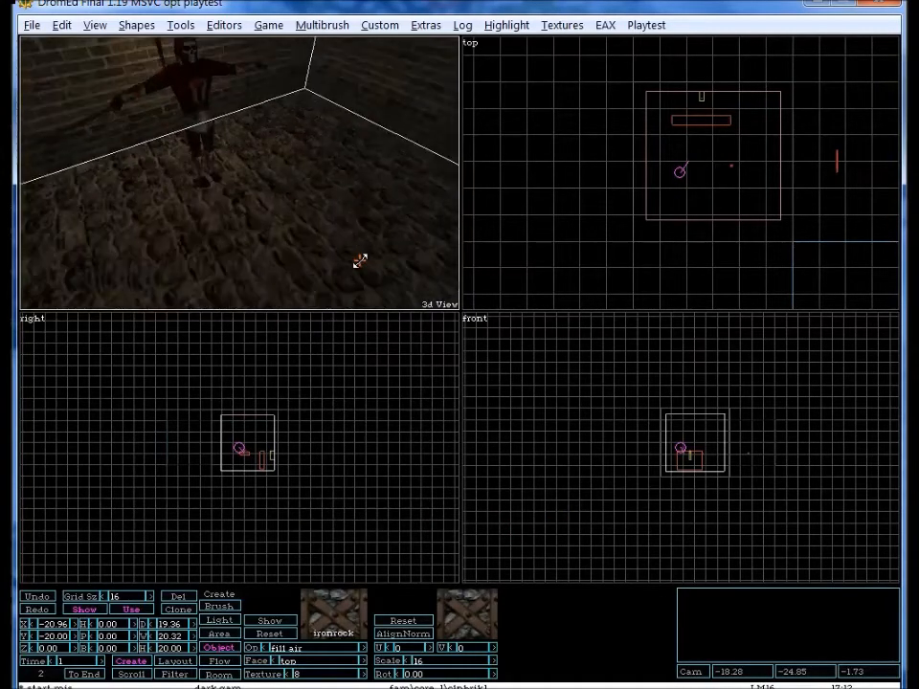
key("Page_Up")
key("Left")
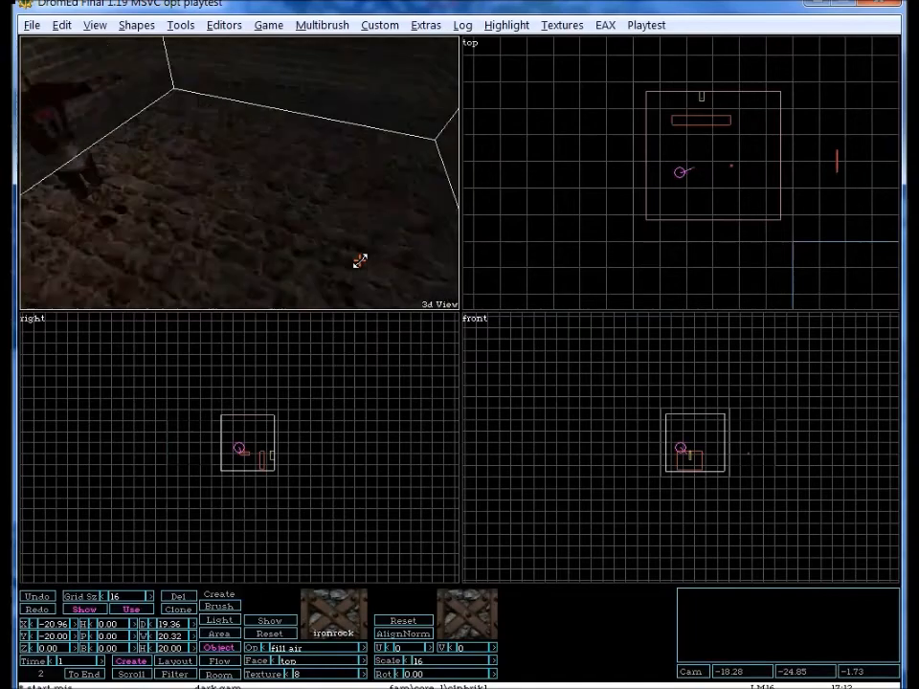
Switch to 32-bit lightmaps, recompute the room's lighting, and look at the torchlight on the brick walls.
left_click(180, 25)
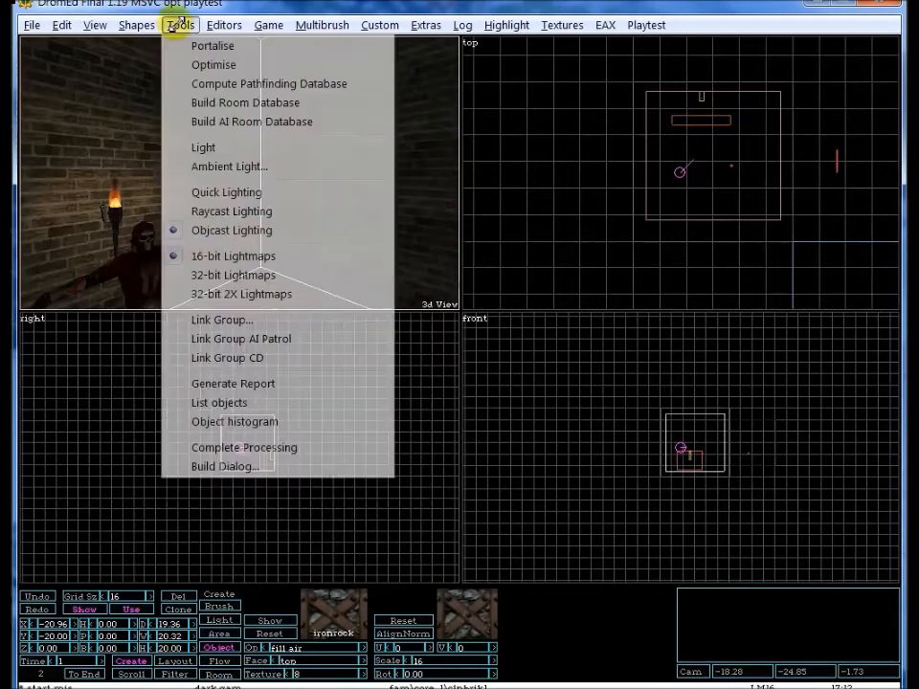
left_click(224, 276)
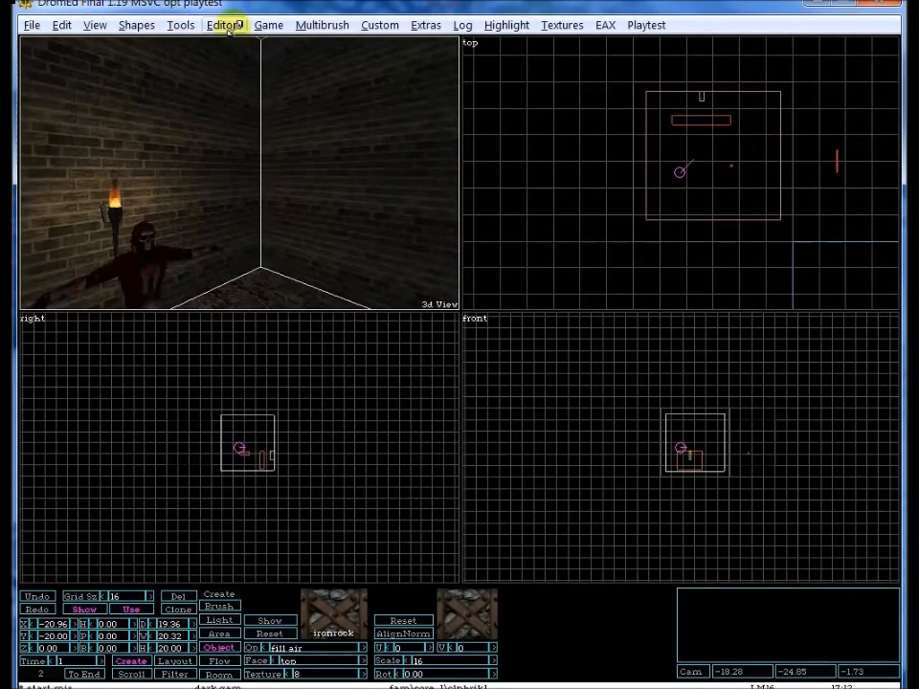
left_click(180, 25)
left_click(210, 165)
key("Return")
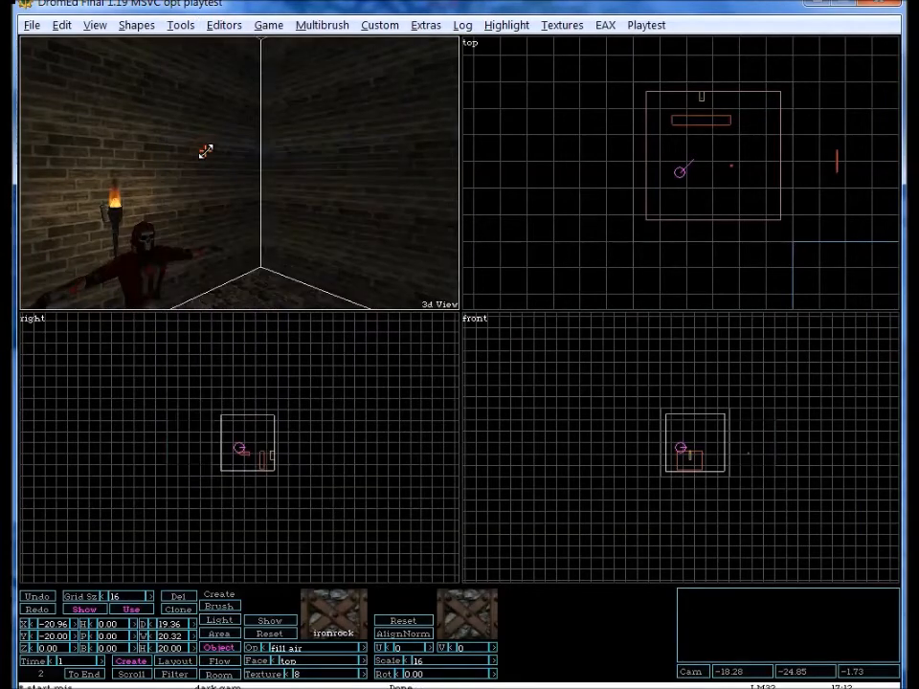
left_click_drag(205, 151, 205, 151)
Set the lightmaps back to 16-bit, relight the room, and look at the torch wall and far corner.
left_click(179, 24)
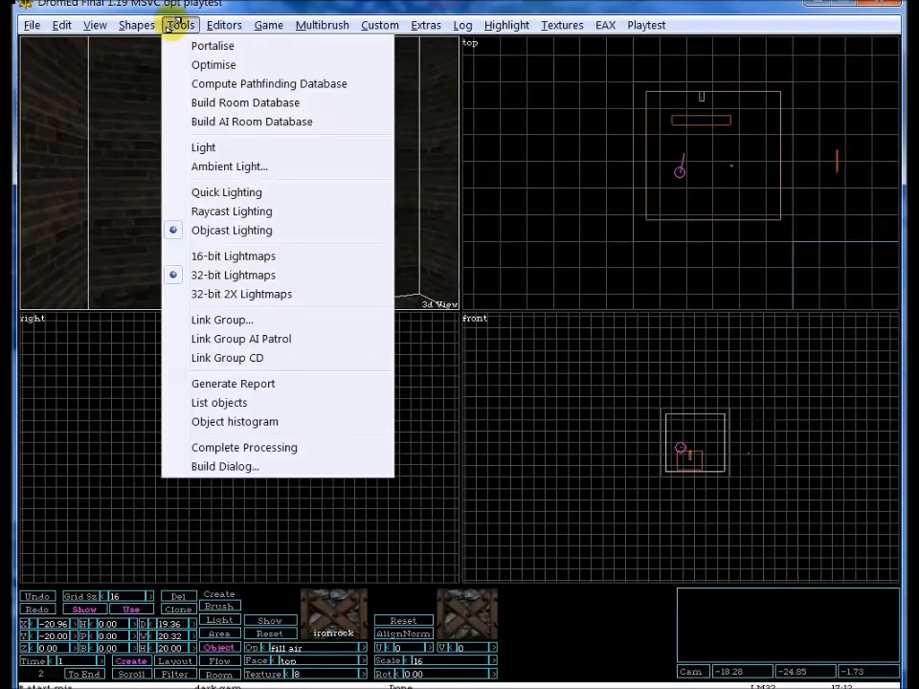
left_click(252, 254)
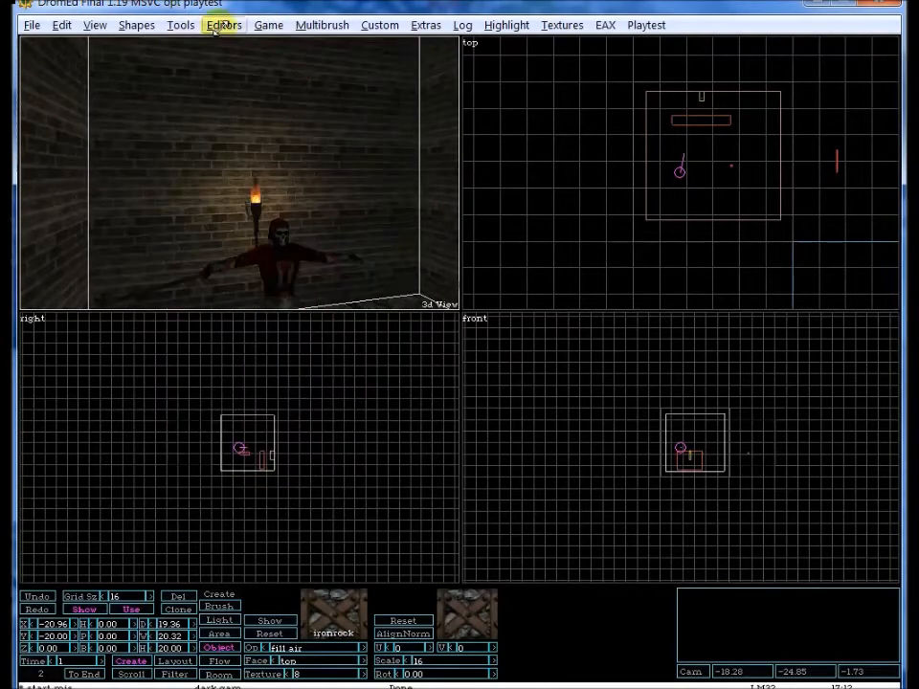
left_click(181, 24)
left_click(204, 148)
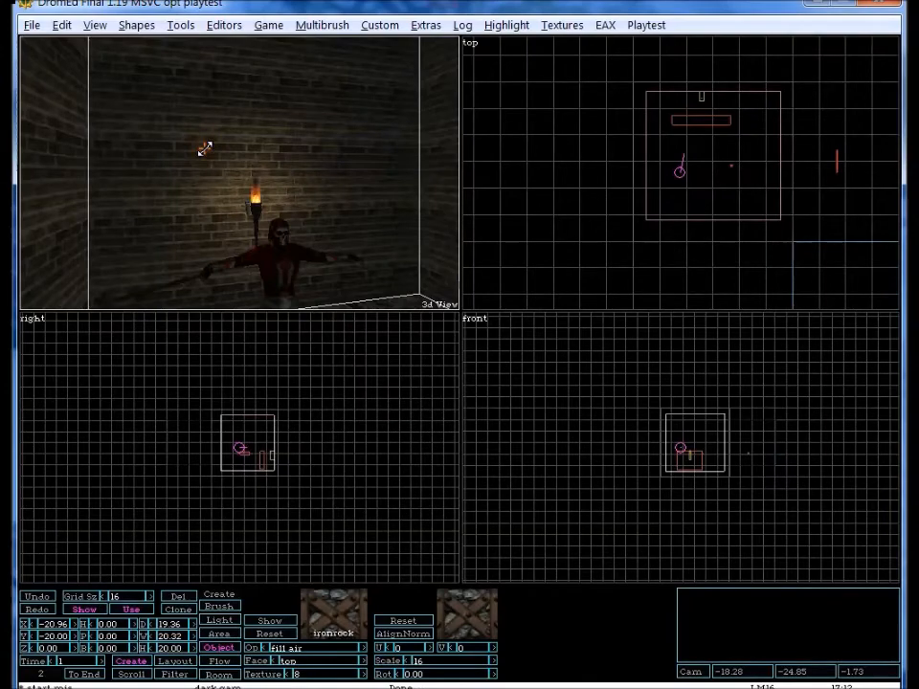
left_click_drag(205, 148, 285, 172)
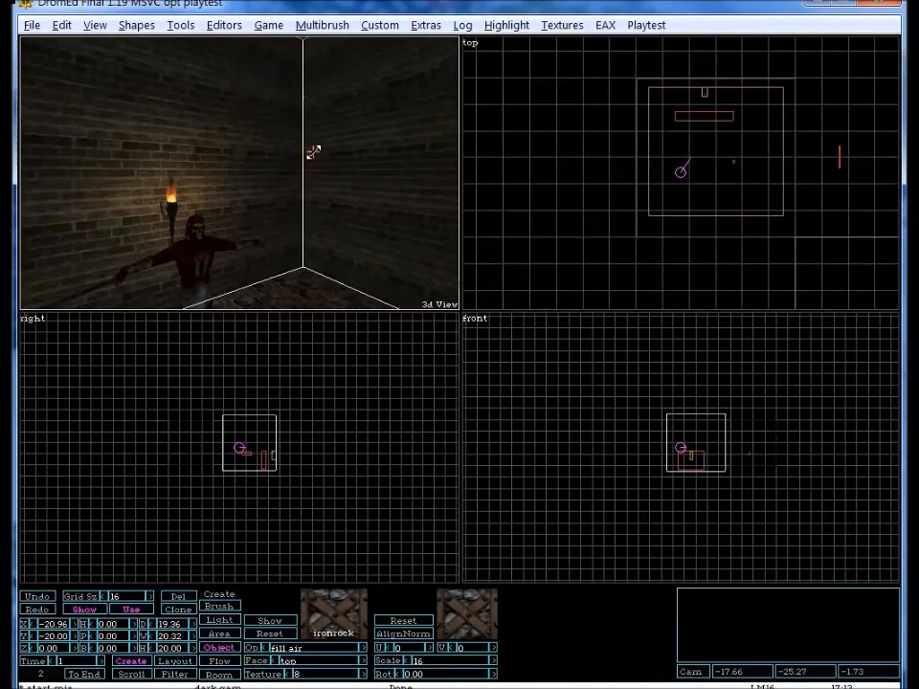
Delete the existing 24-unit room brush surrounding the mission room.
left_click(707, 93)
left_click(642, 234)
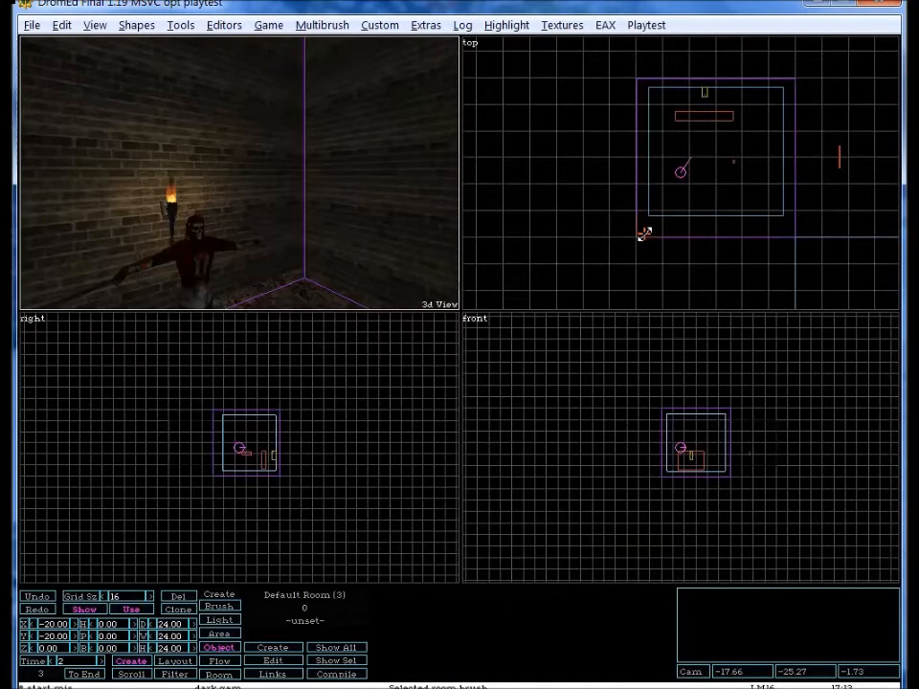
left_click(643, 234)
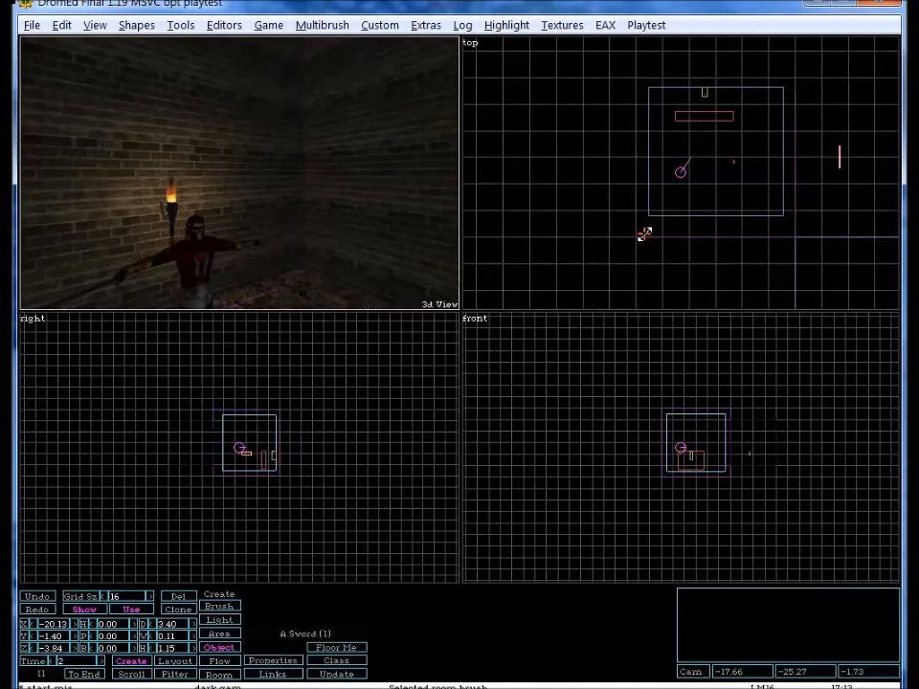
Enlarge the room's air brush to depth 34.66 and width 38.02, and move it to X -30.56.
left_click(671, 217)
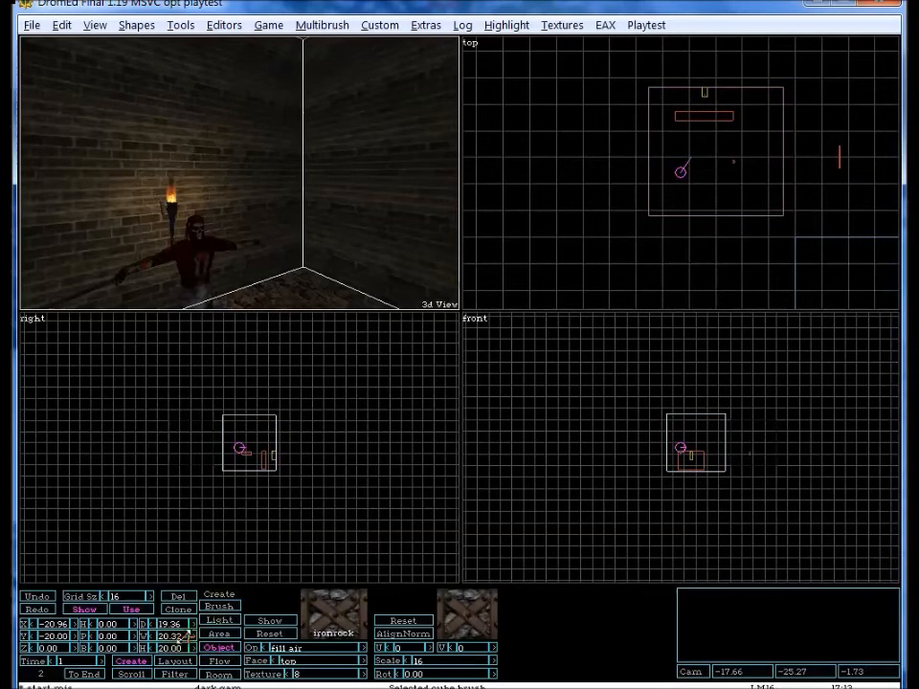
mouse_move(141, 625)
left_mouse_down()
mouse_move(460, 364)
mouse_move(137, 649)
mouse_move(460, 365)
mouse_move(191, 610)
left_mouse_up()
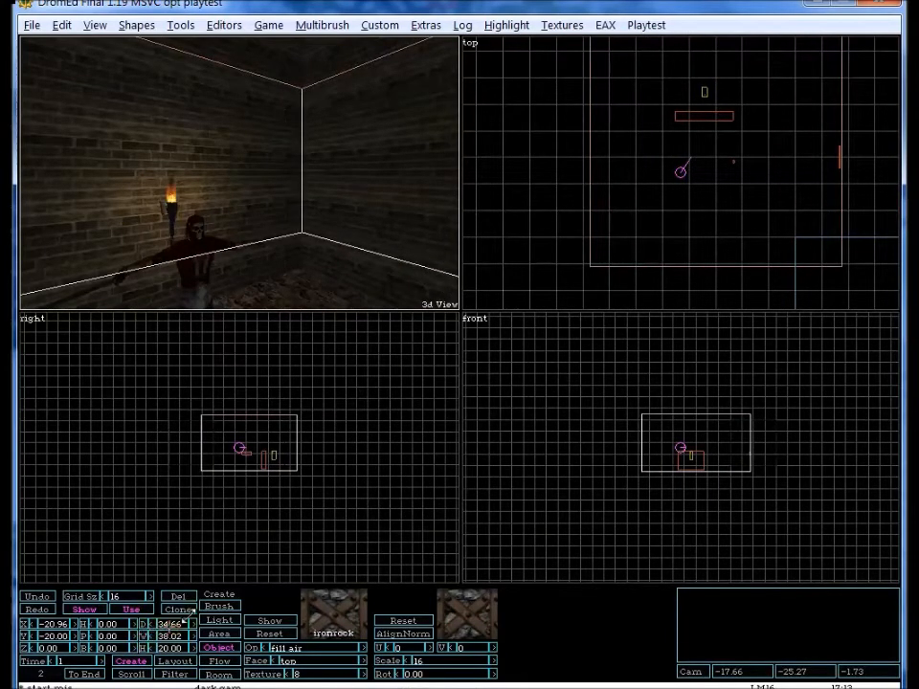
mouse_move(23, 623)
left_mouse_down()
mouse_move(460, 364)
mouse_move(348, 519)
left_mouse_up()
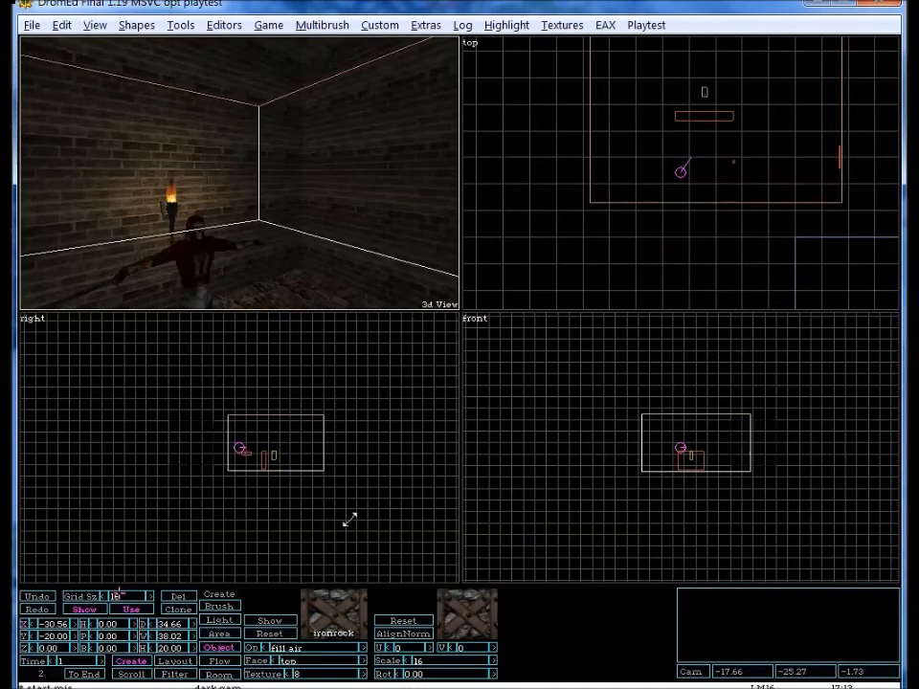
Move the sword clear of the enlarged air brush's side wall, and reselect the air brush.
left_click(832, 158)
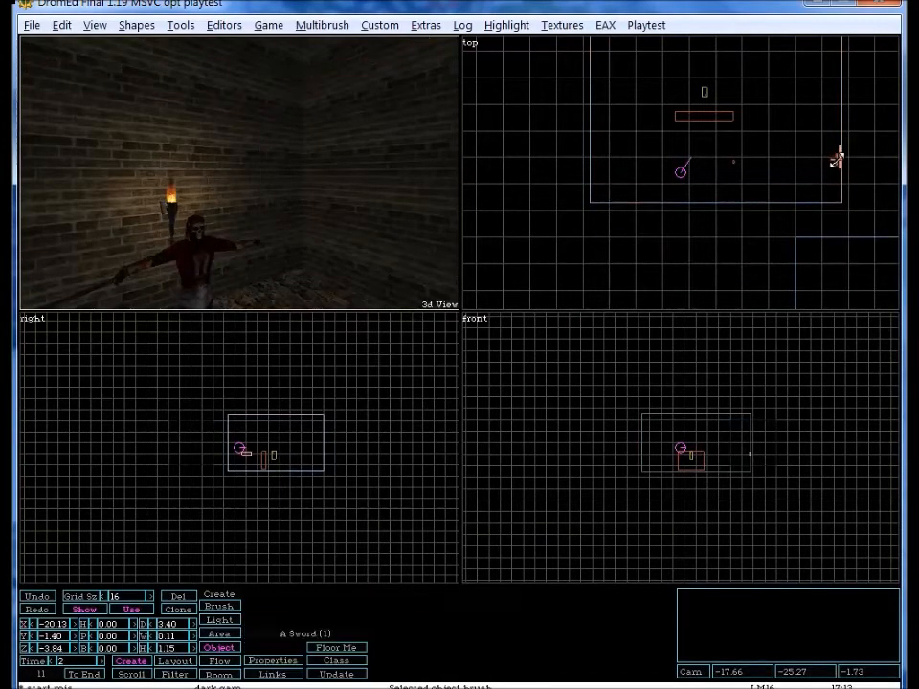
left_click_drag(24, 624, 460, 365)
left_click(622, 205)
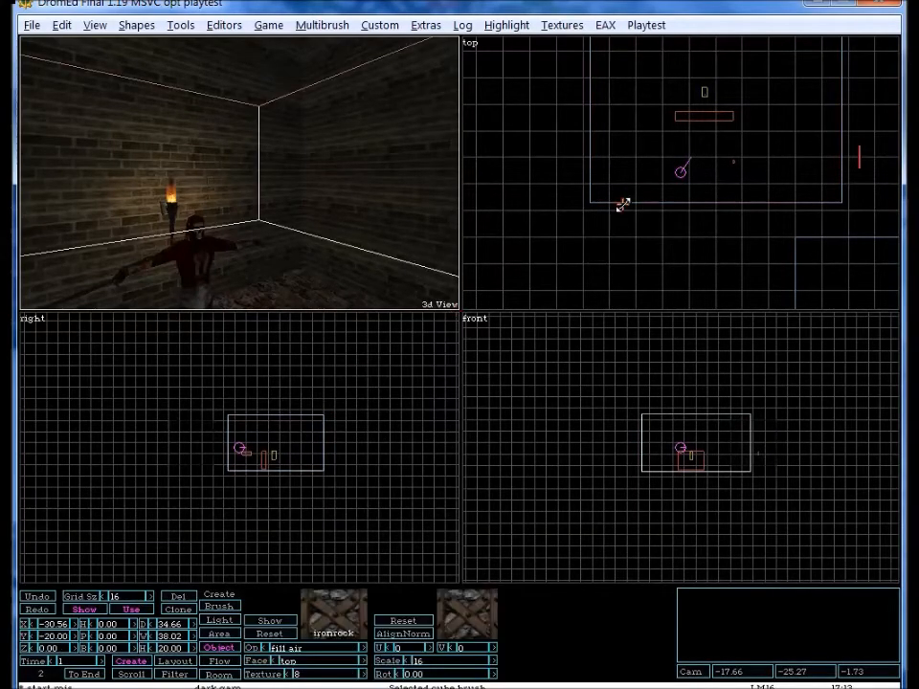
key("Left")
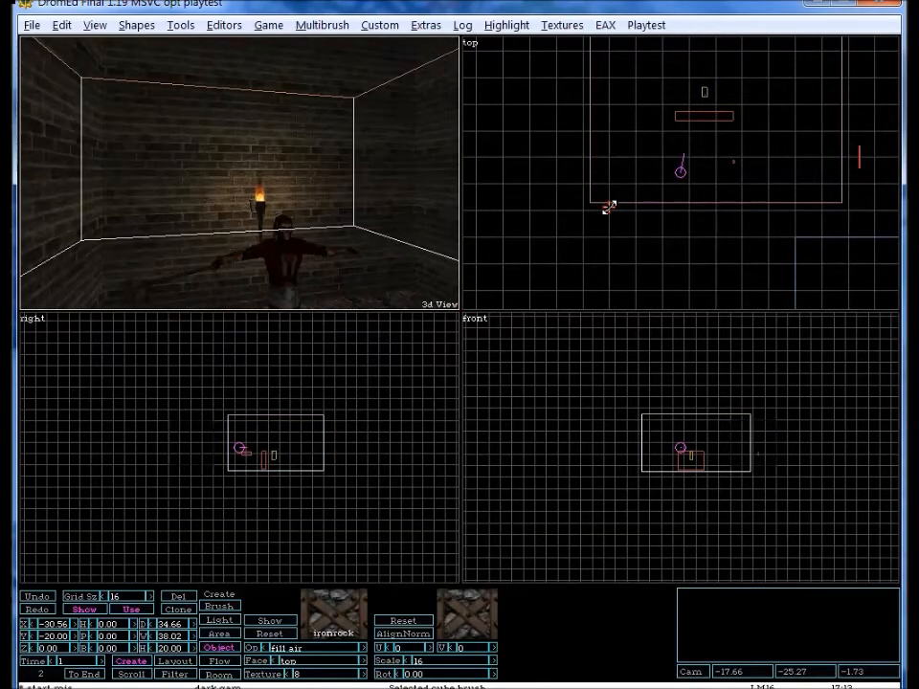
key("Up")
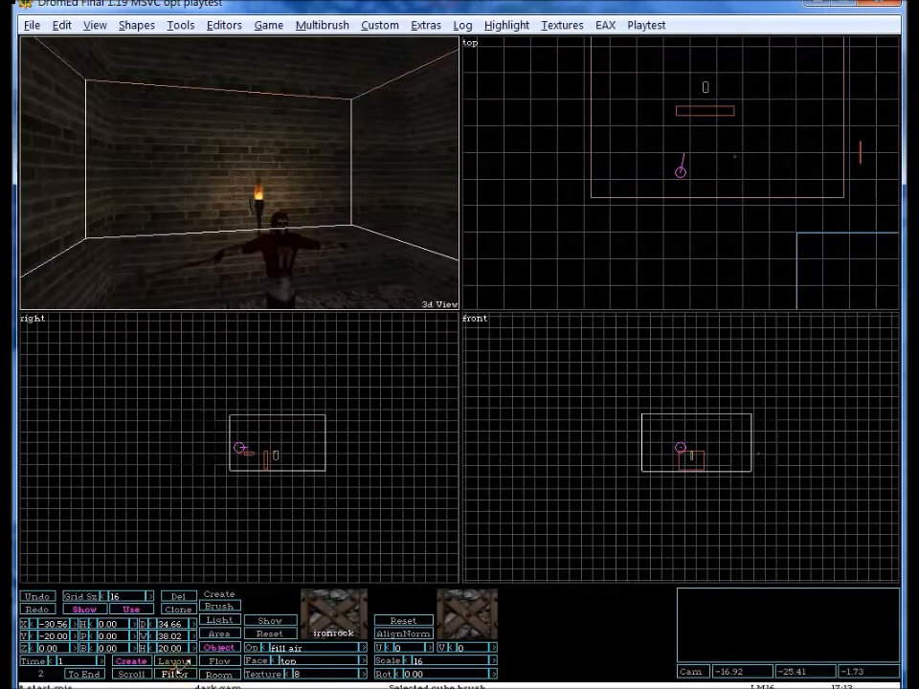
Create a 34.66 by 38.02 by 20 room brush matching the enlarged air brush, after deleting a small trial room brush drawn beside it.
left_click(219, 676)
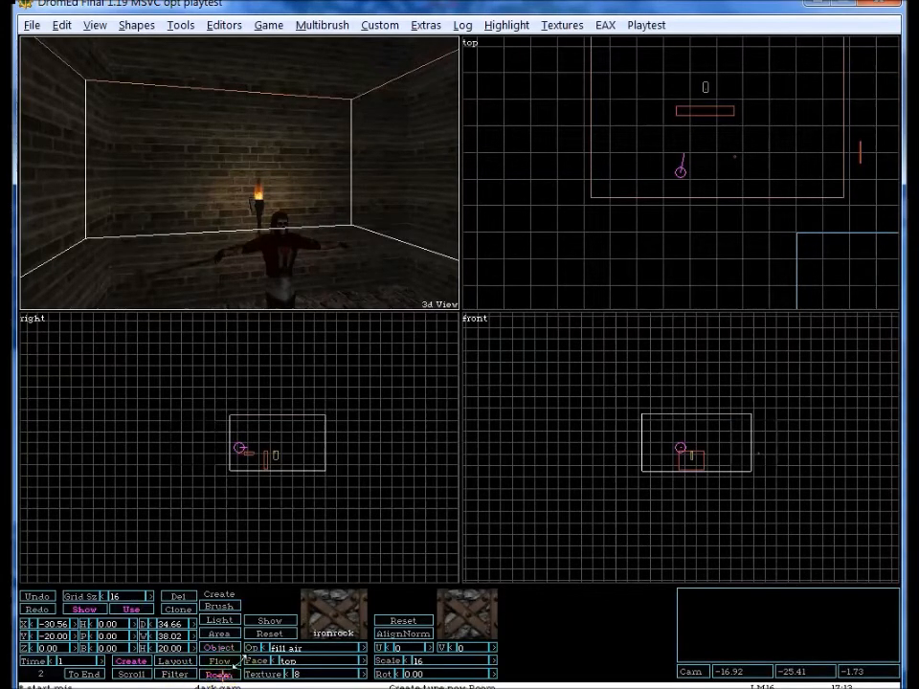
left_click_drag(508, 148, 565, 218)
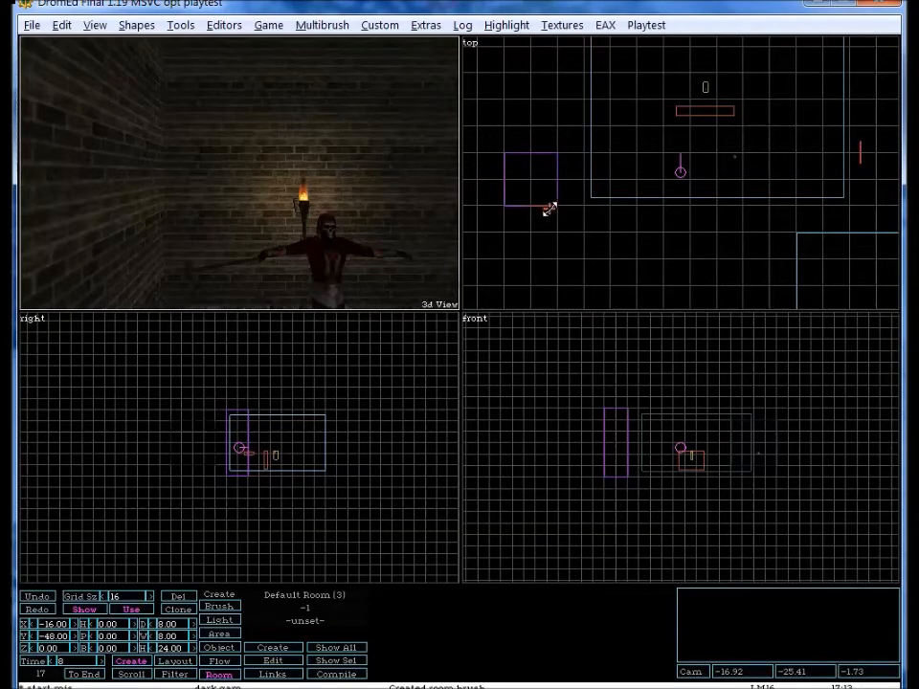
key("Delete")
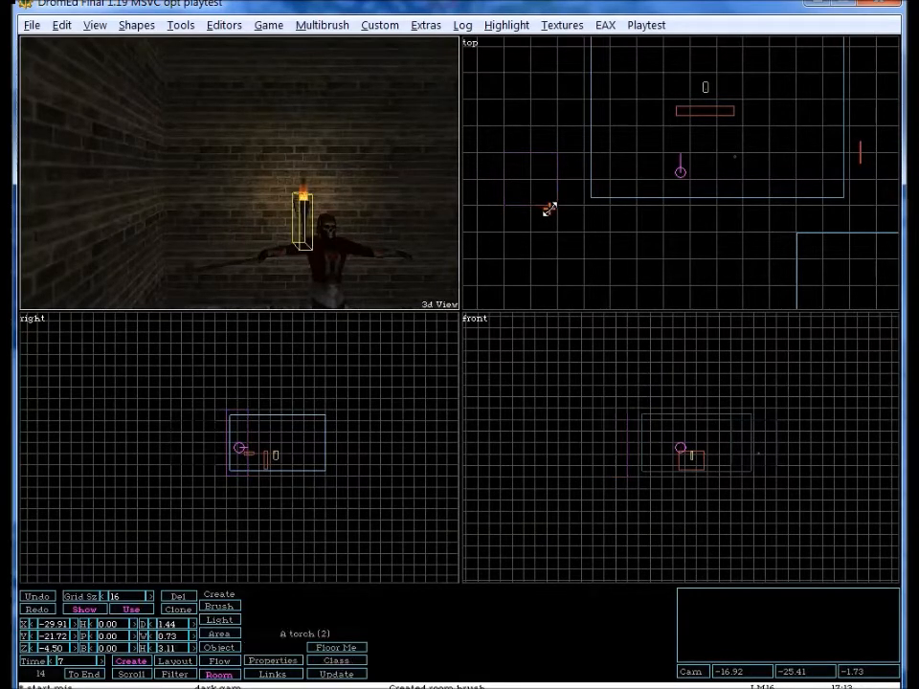
left_click(626, 199)
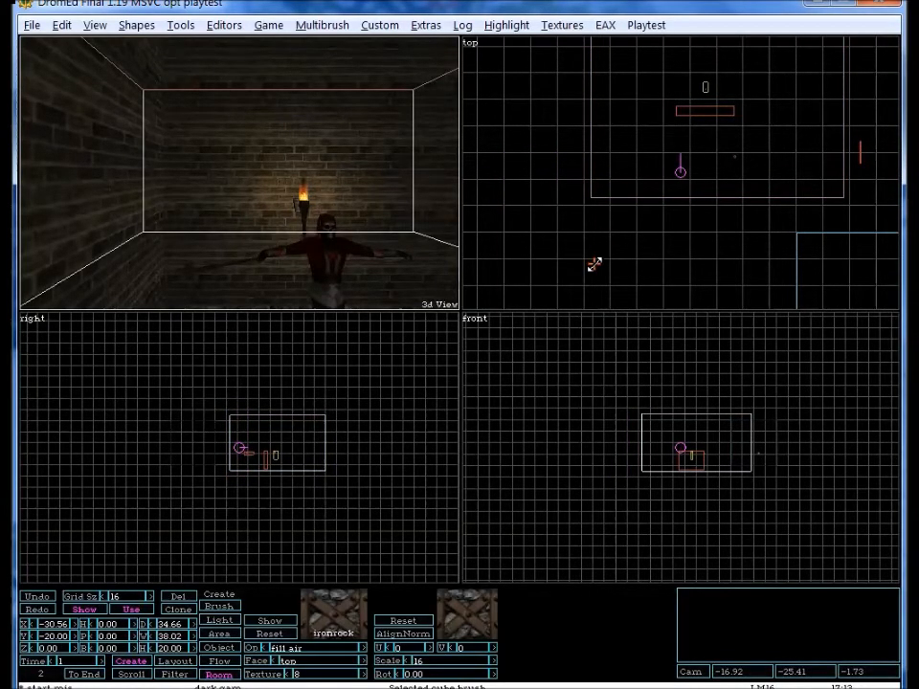
left_click(594, 265)
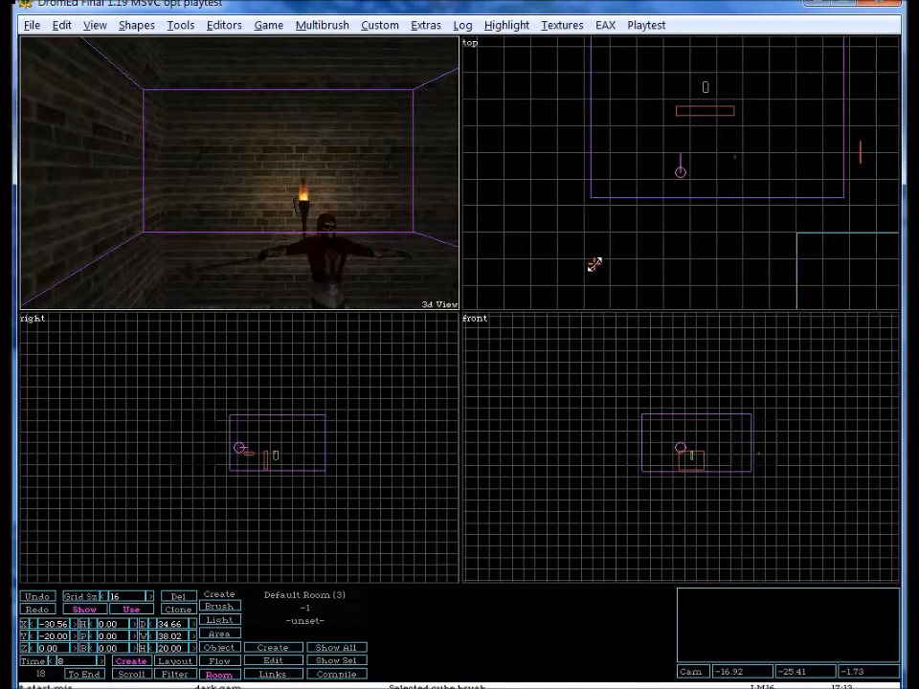
right_click_drag(681, 171, 708, 143)
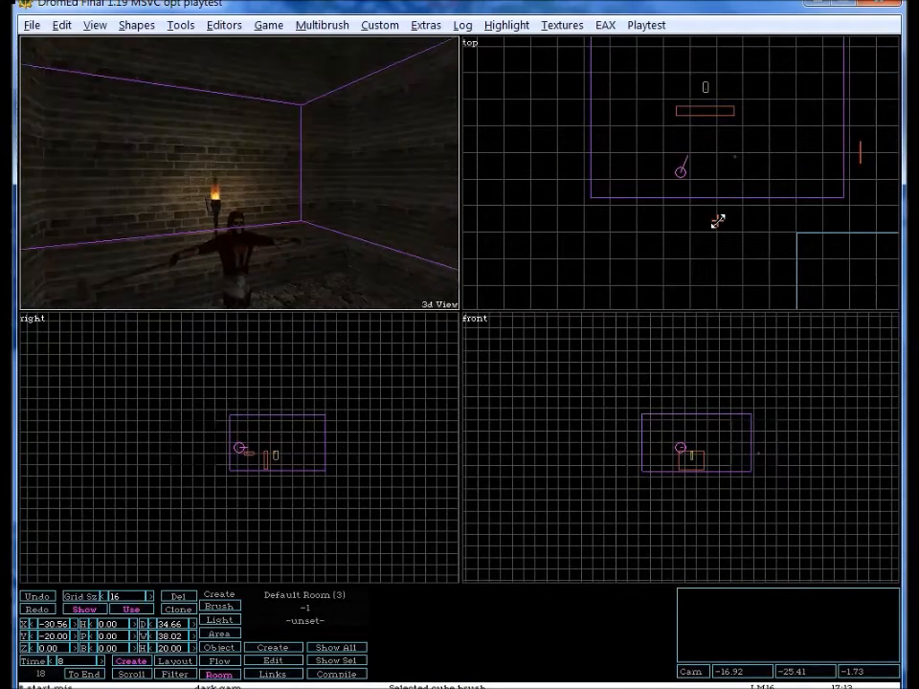
key("Up")
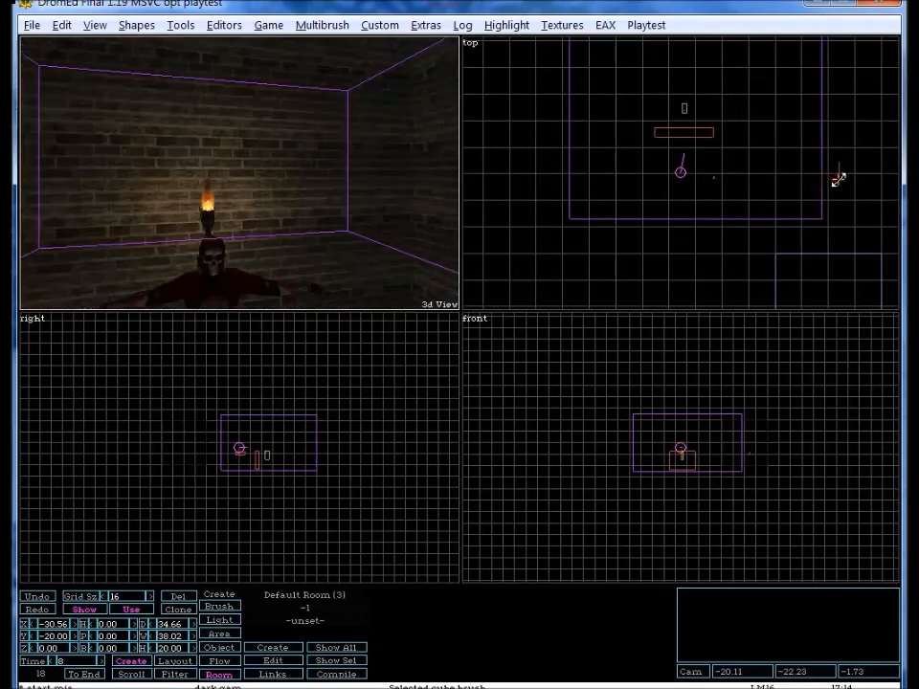
Select the air brush, examine the scene's outlines with the 3D view in wireframe, and restore the textured view.
left_click(840, 174)
left_click(572, 203)
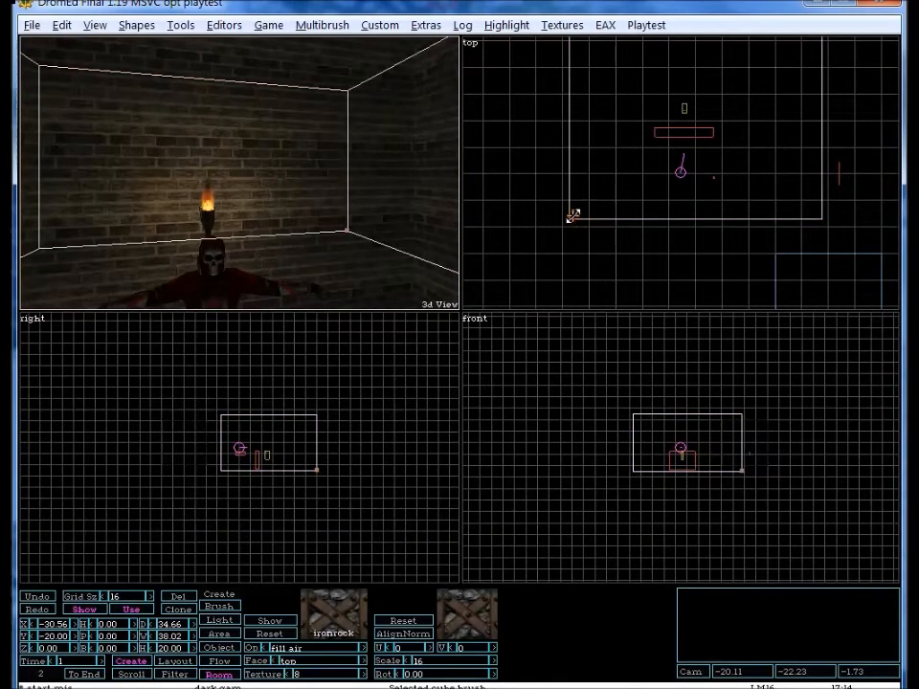
right_click(223, 166)
left_click(245, 191)
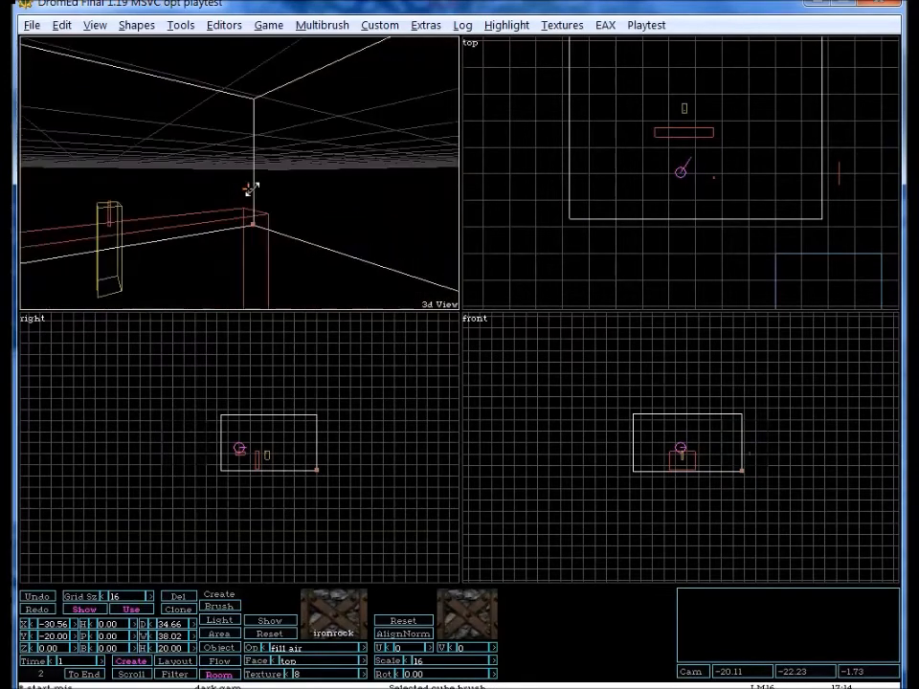
left_click(260, 199)
left_click(260, 103)
mouse_move(257, 99)
left_mouse_down()
mouse_move(273, 141)
mouse_move(242, 163)
left_mouse_up()
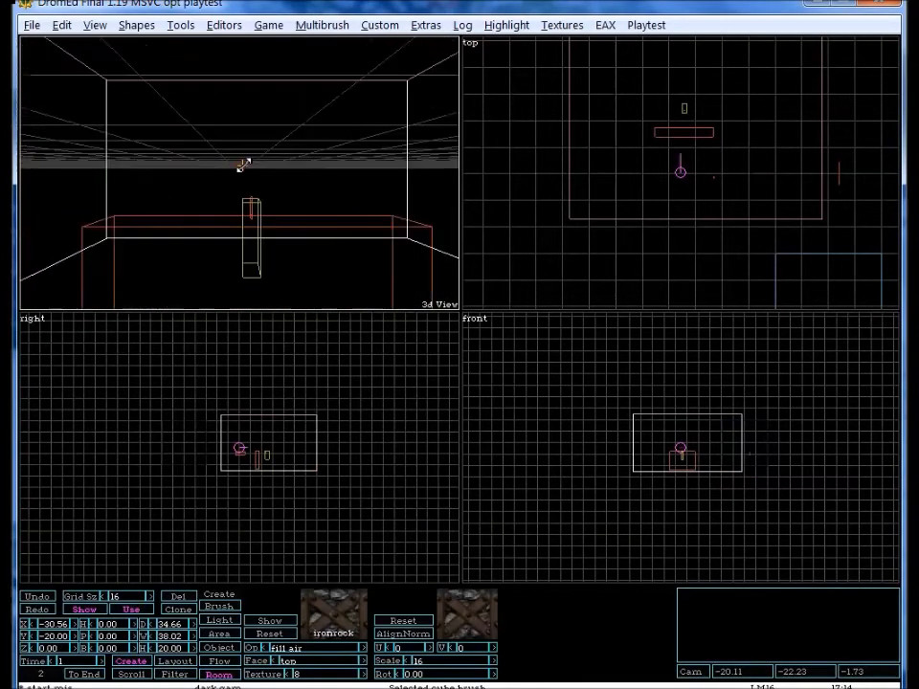
right_click(243, 164)
left_click(243, 180)
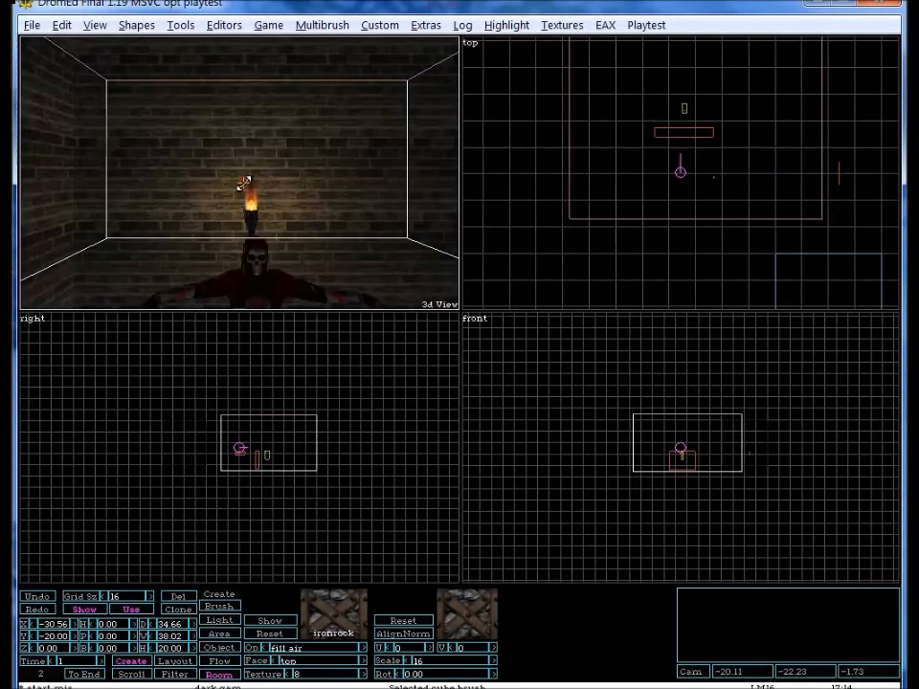
Filter the views to show only room brushes, hiding terrain, light, area, object and flow brushes.
left_click(174, 675)
left_click(221, 621)
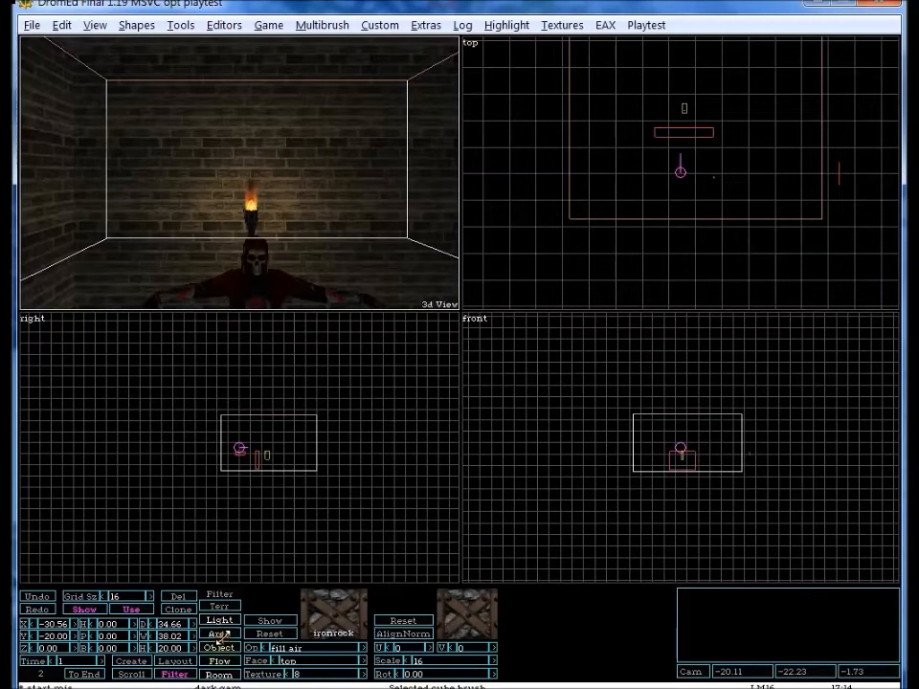
left_click(221, 648)
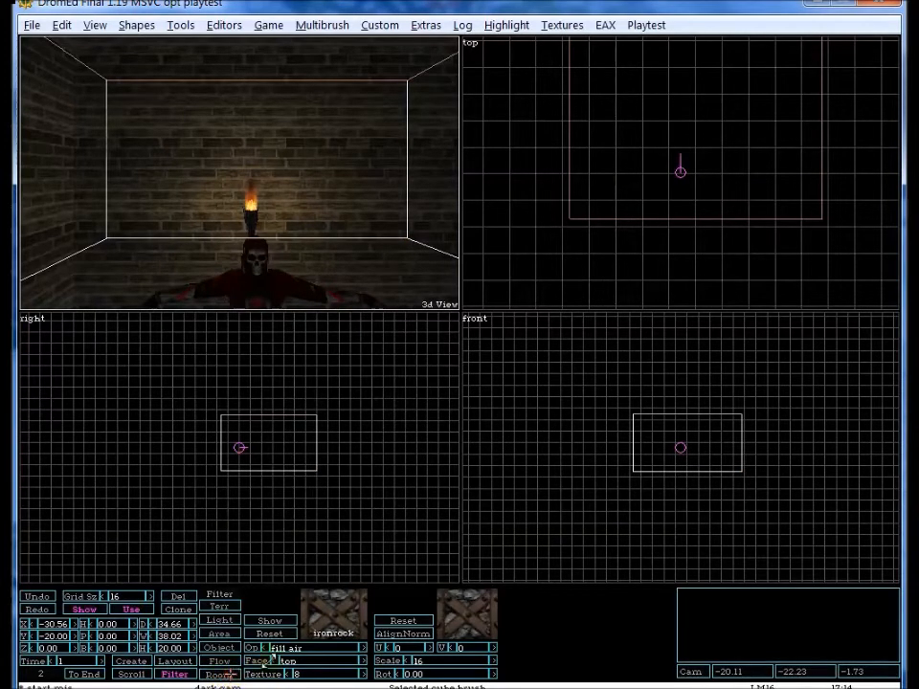
left_click(648, 246)
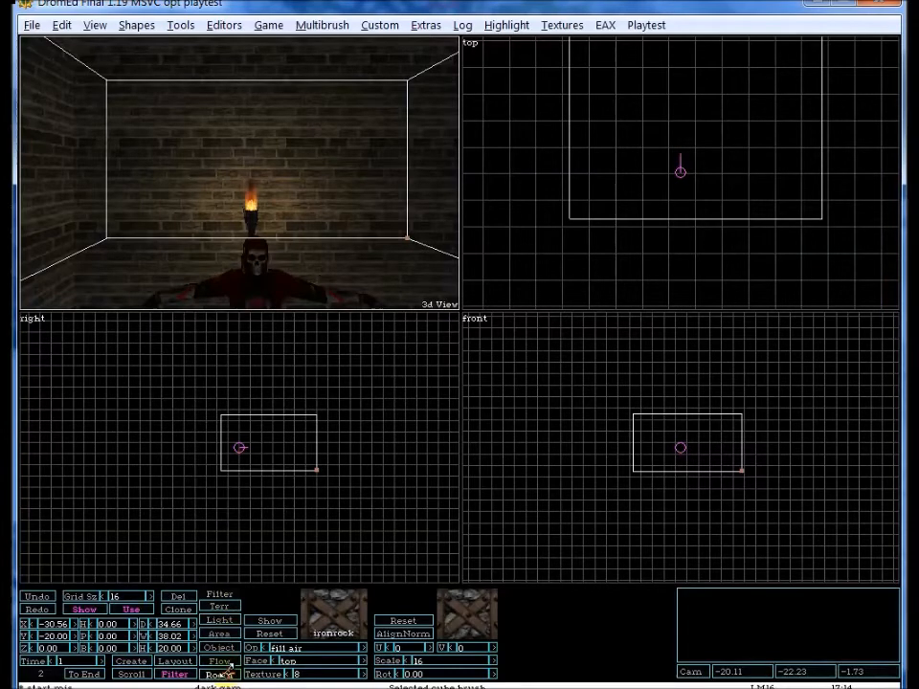
Inspect the room's outline from outside and from the side, and select the room brush around it.
key("Down")
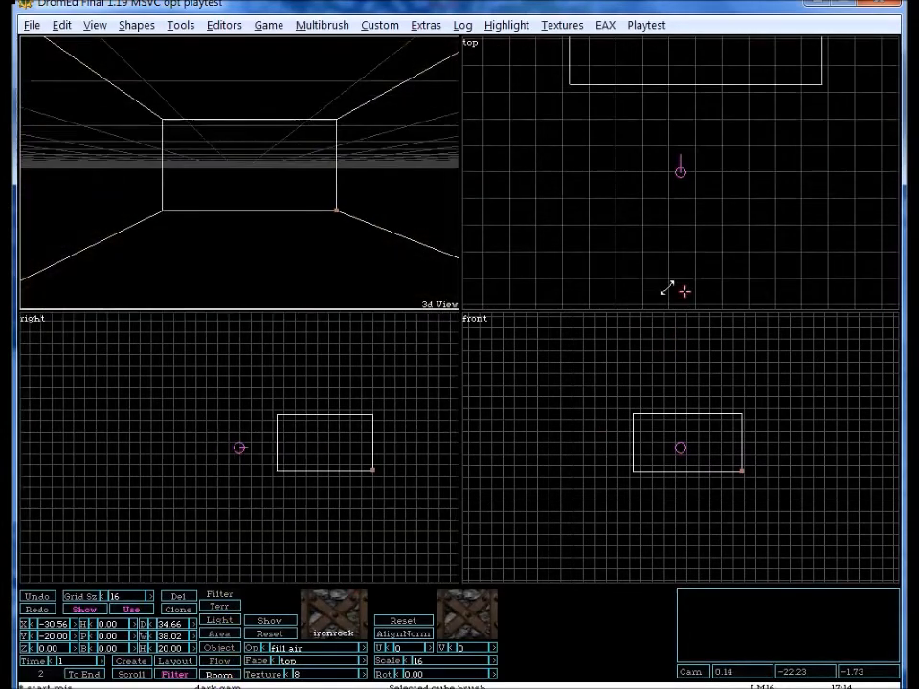
key("Down")
key("Right")
key("Right")
key("Right")
key("Right")
key("Right")
key("Right")
key("Right")
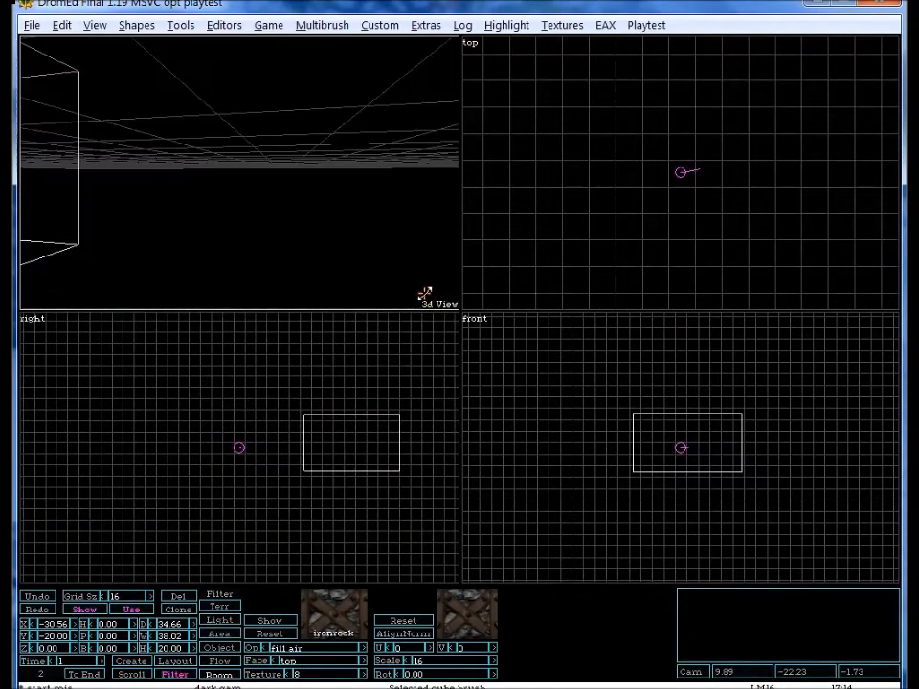
key("Left")
key("Left")
key("Left")
key("Left")
key("Left")
key("Left")
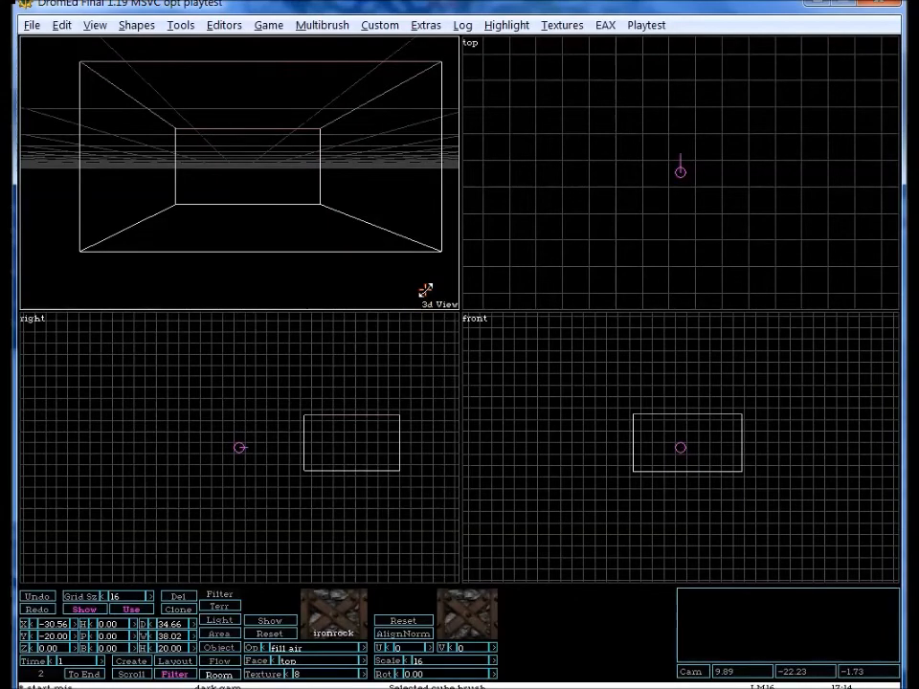
key("Tab")
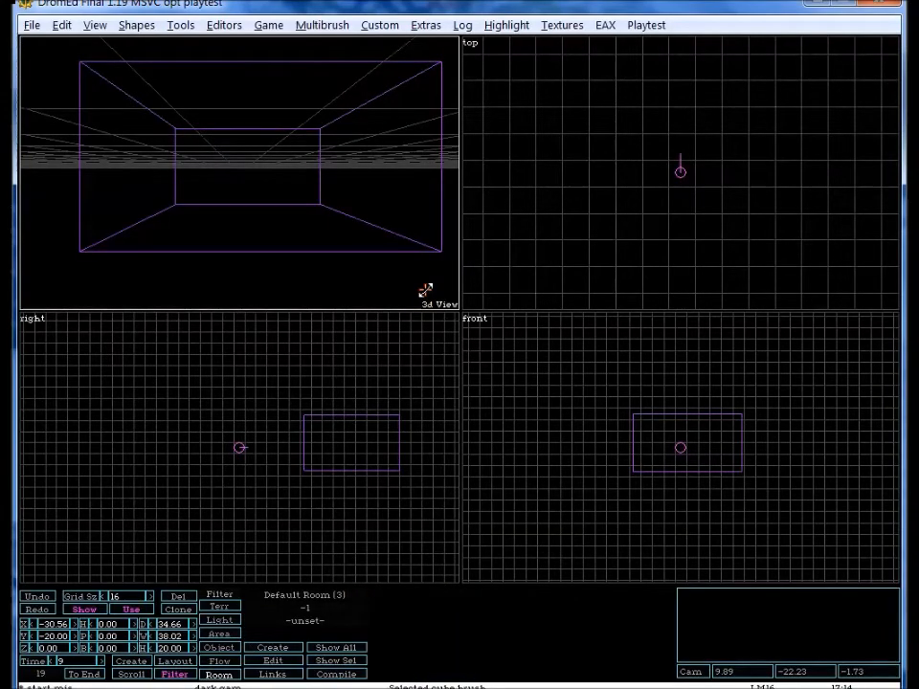
key("Up")
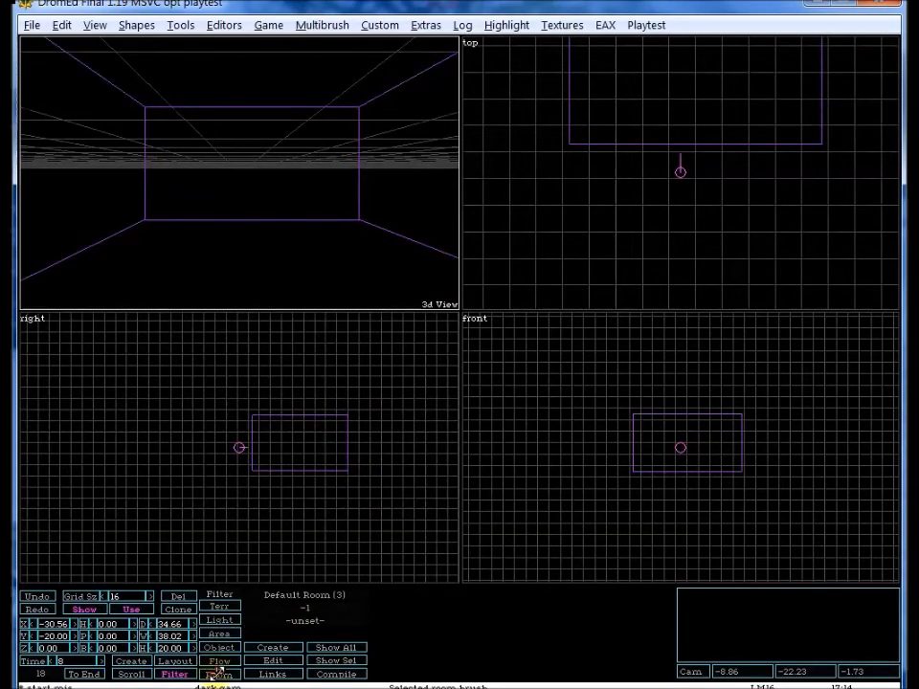
Switch the filter to terrain brushes, select the small cube brush, hide terrain again, and inspect the views from around the room.
key("Down")
left_click(218, 606)
left_click(777, 144)
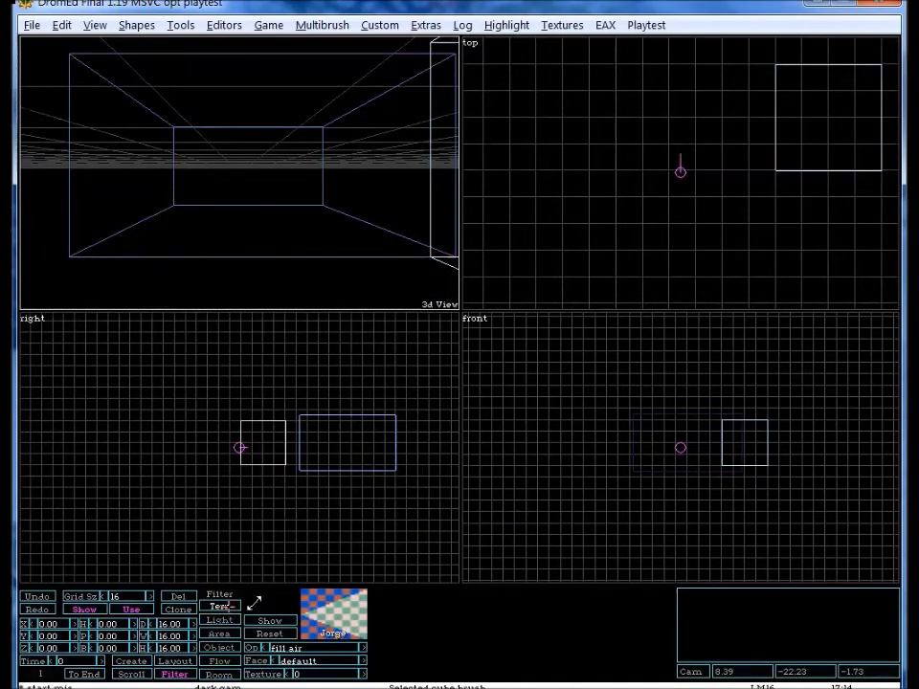
left_click(227, 606)
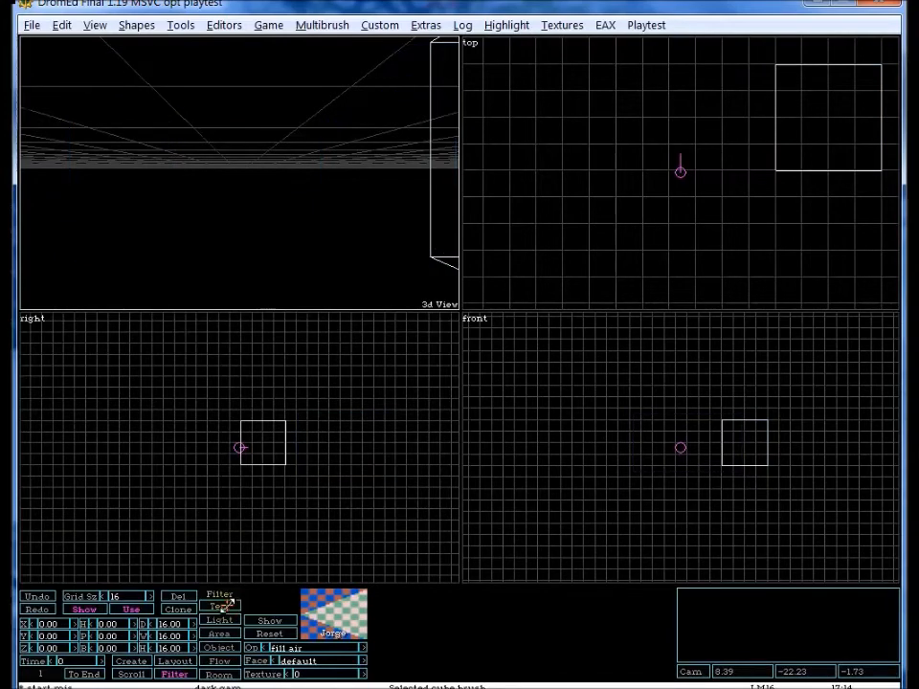
key("Right")
key("Right")
key("Right")
key("Left")
key("Left")
key("Left")
key("Up")
key("Up")
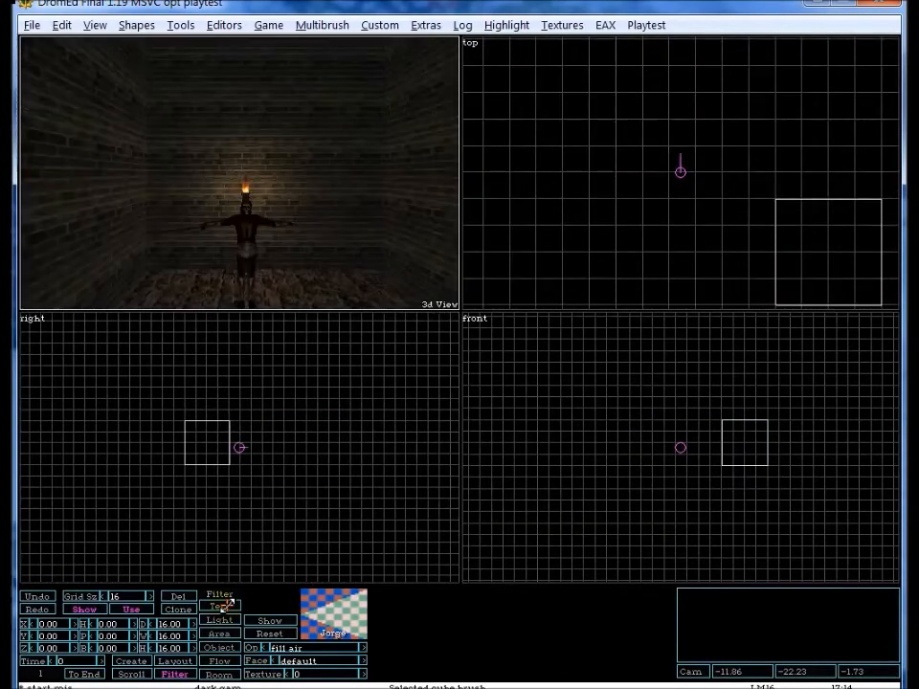
Show the terrain brushes in the filtered views and select the room's large air brush.
left_click(226, 607)
key("Down")
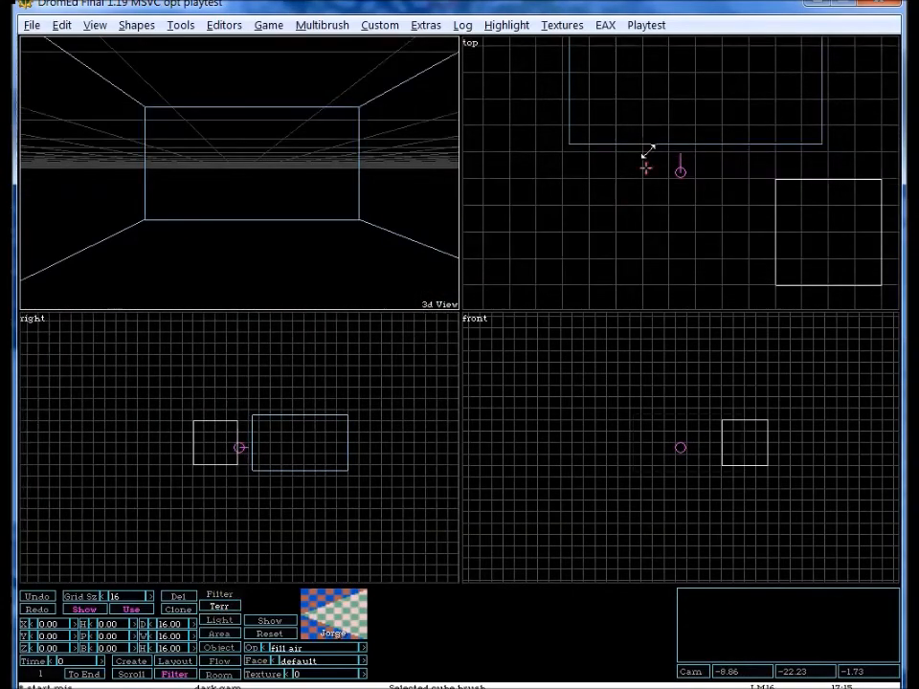
left_click_drag(633, 140, 572, 204)
key("Up")
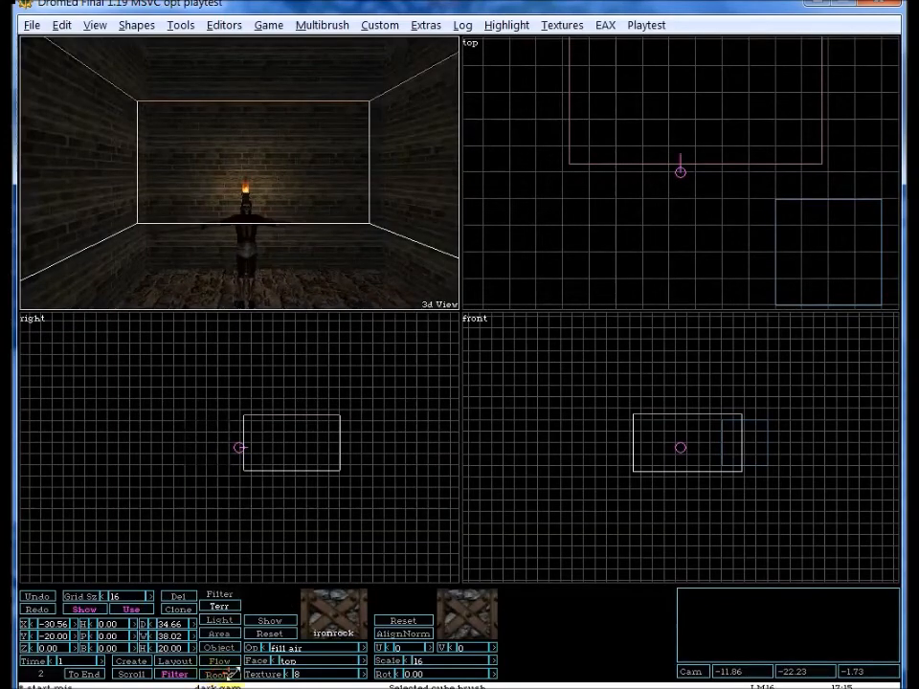
Examine the selected air brush's outline from outside and inside the room.
key("Down")
key("Down")
key("Down")
key("Down")
key("Down")
key("Down")
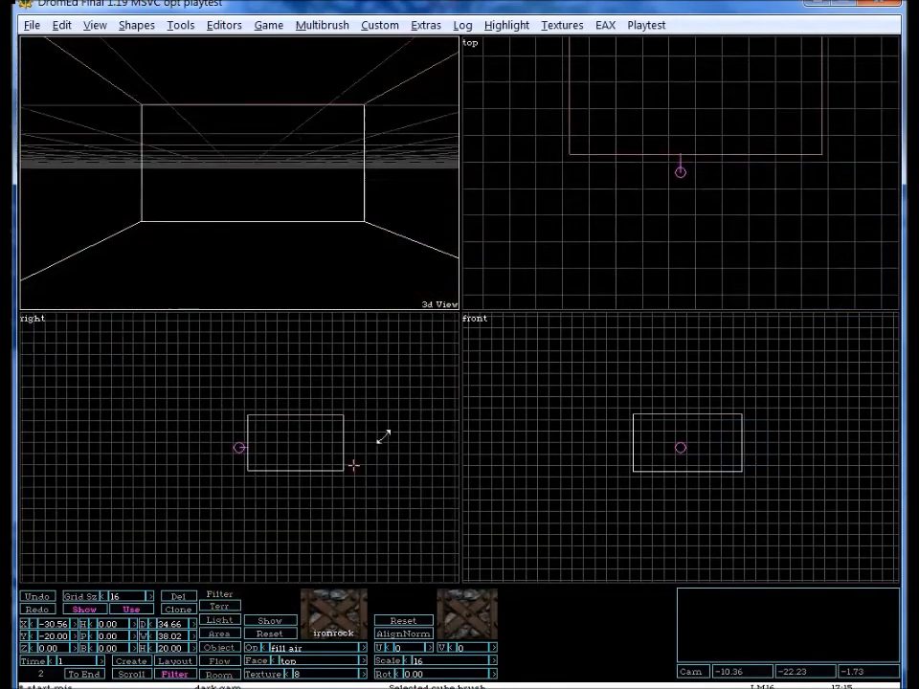
key("Up")
key("Up")
key("Up")
key("Up")
key("Up")
key("Up")
key("Up")
key("Up")
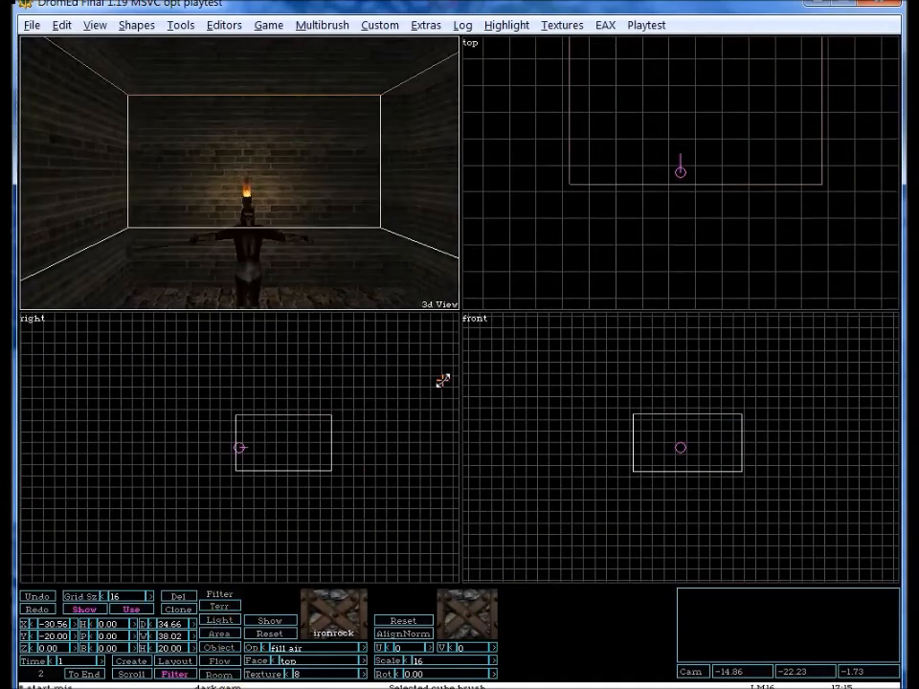
Enlarge the air brush to 38.56 by 40.12, and show terrain, light, object and room brushes together in create mode.
mouse_move(144, 625)
left_mouse_down()
mouse_move(461, 365)
mouse_move(142, 627)
left_mouse_up()
left_click(221, 607)
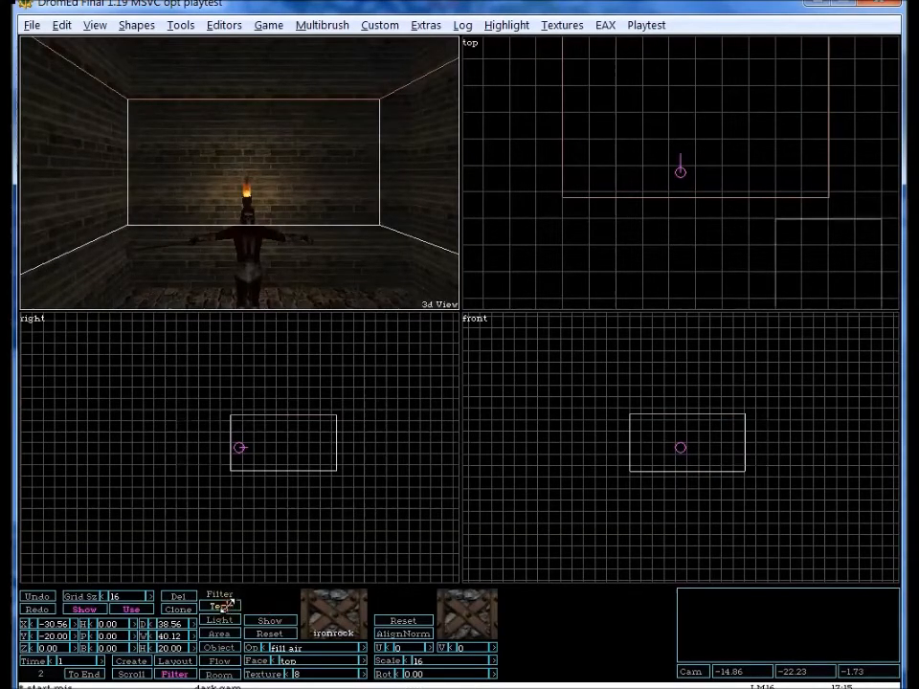
left_click(222, 620)
left_click(217, 648)
left_click(219, 674)
left_click(131, 661)
Select the room brush and the surrounding air brush in turn to compare their outlines in the top view.
left_click(589, 176)
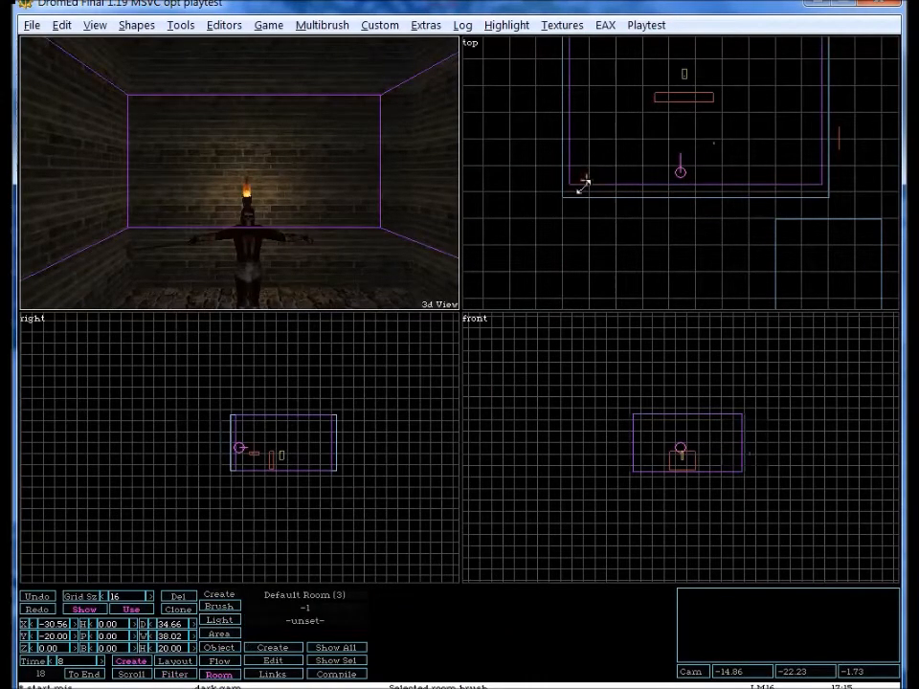
left_click(571, 196)
left_click(589, 182)
left_click(586, 201)
left_click(589, 183)
left_click(565, 196)
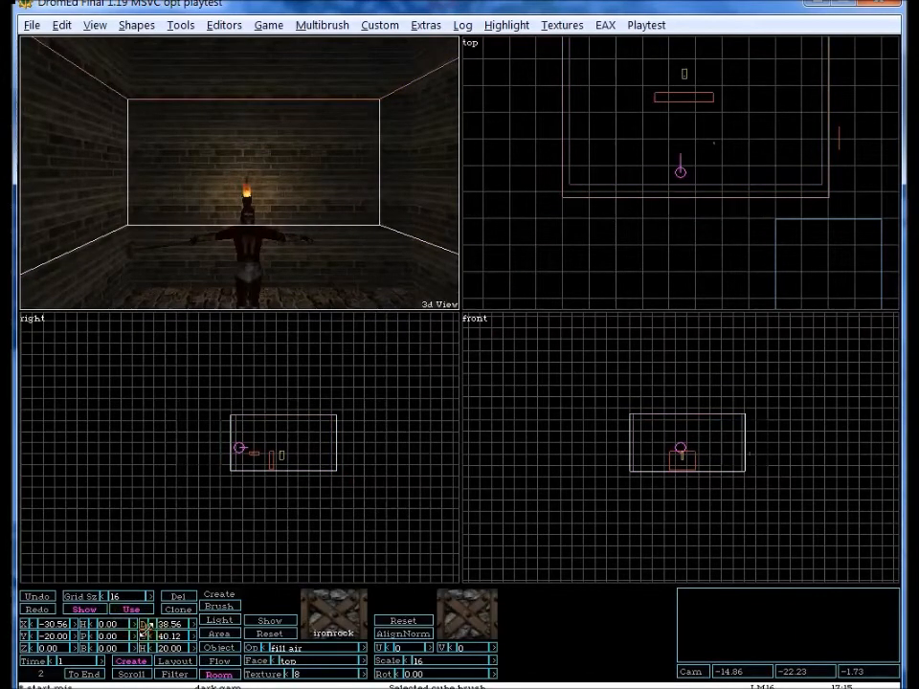
Shrink the air brush to a depth of 34.06 and a width of 36.52 so it fits inside the room brush.
left_click_drag(459, 367, 142, 637)
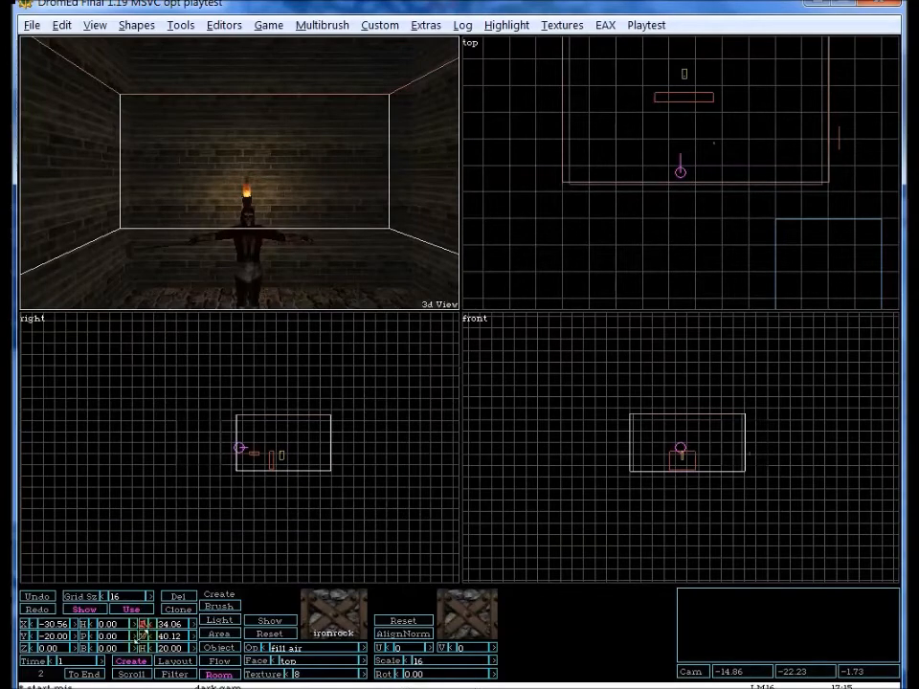
left_click_drag(460, 366, 460, 366)
key("Down")
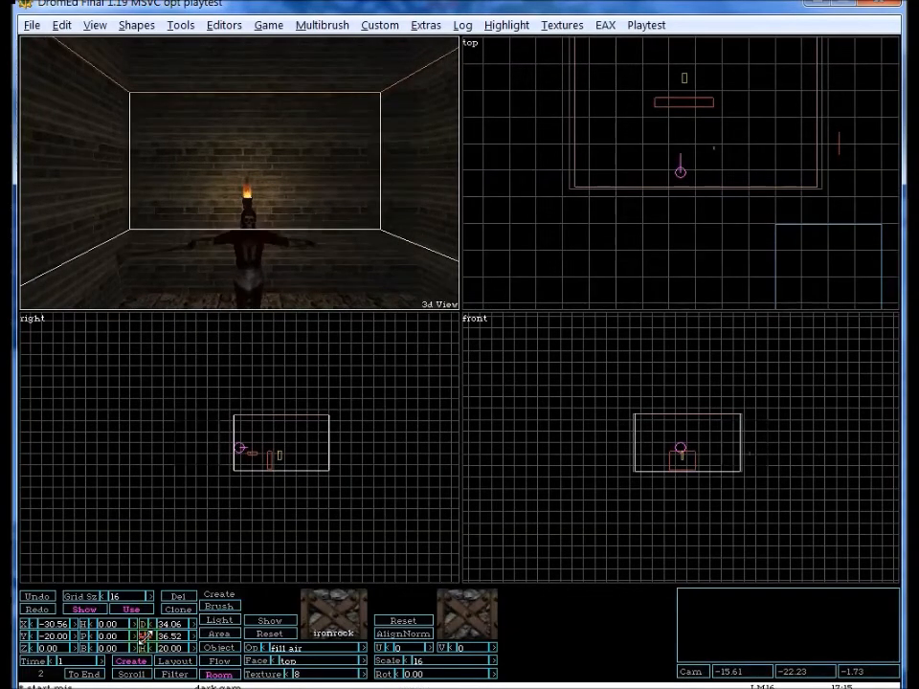
key("Down")
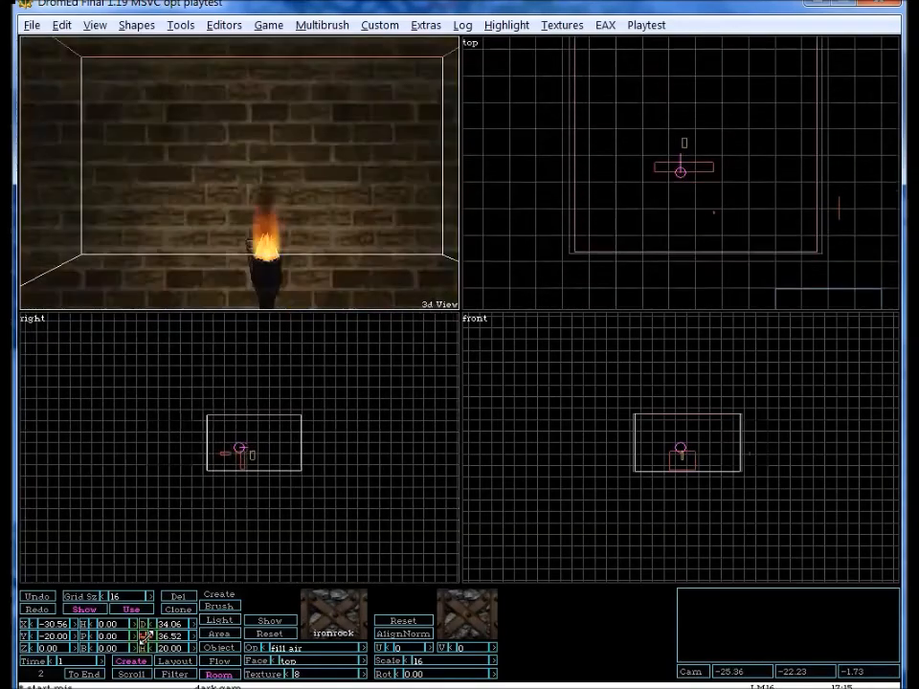
Look around the room and portalise the level with the resized air brush.
left_click(181, 25)
left_click(180, 25)
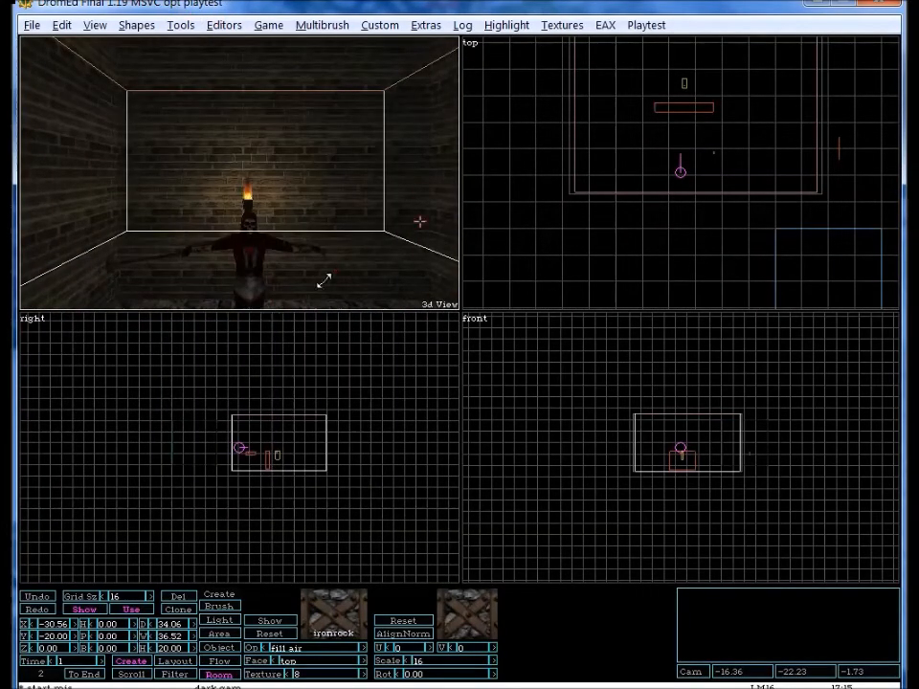
key("Right")
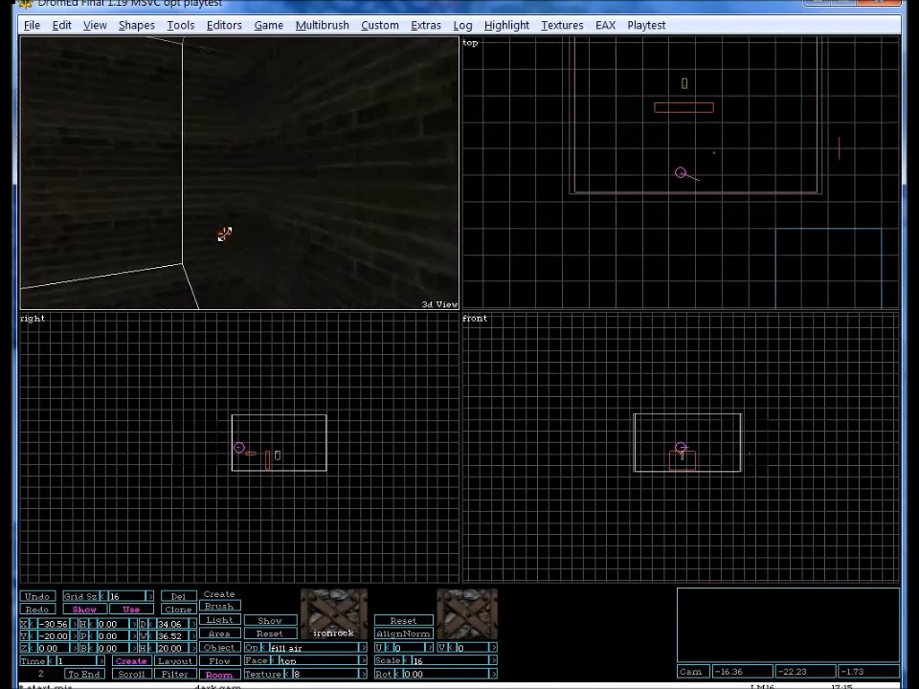
key("Left")
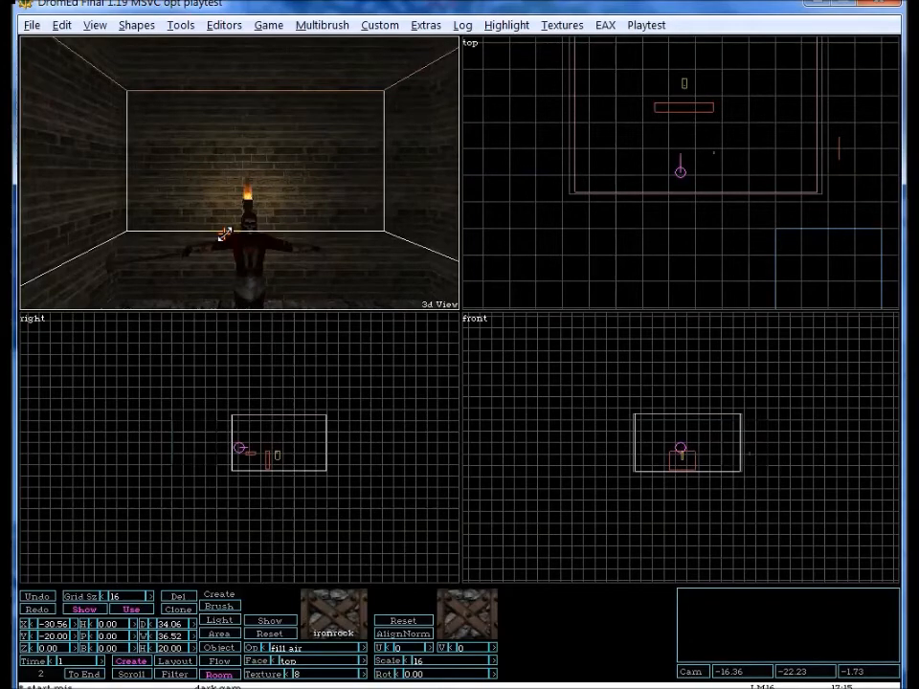
left_click(181, 25)
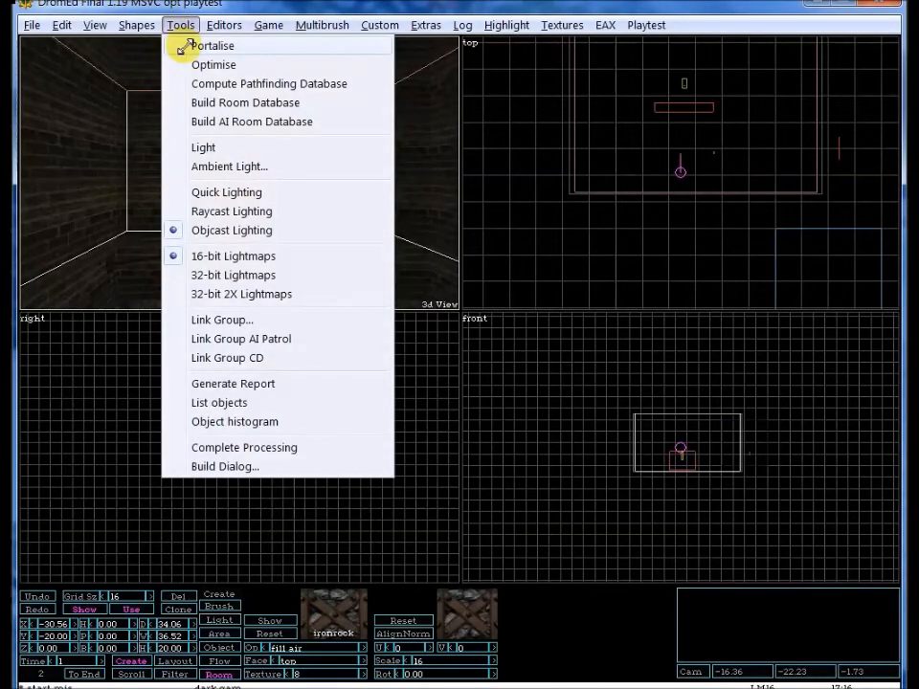
left_click(206, 46)
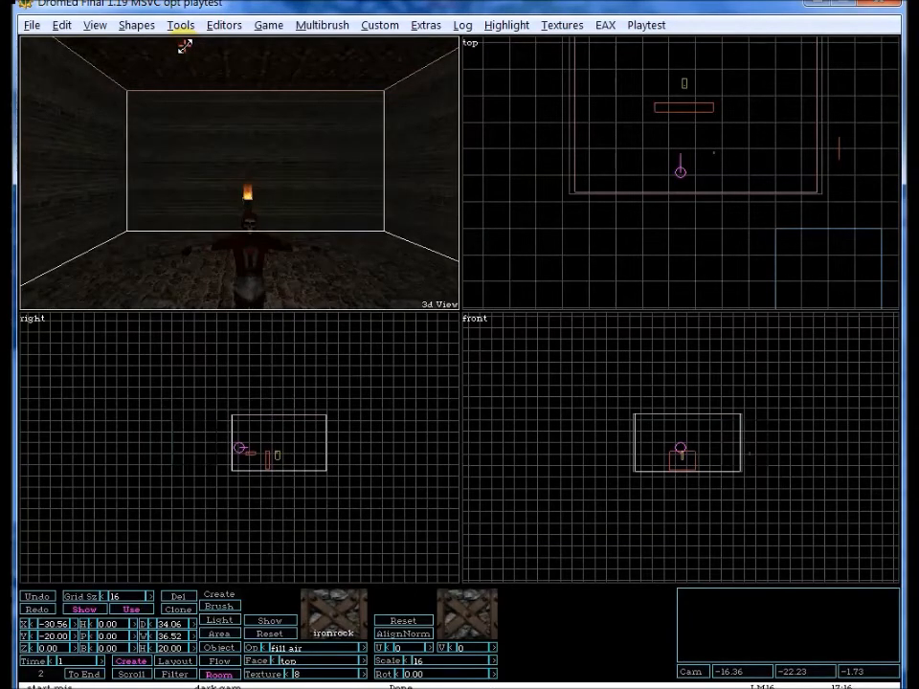
Select the torch and attach it to the room's far wall as a wall object.
key("Right")
key("Right")
key("Right")
key("Left")
key("Up")
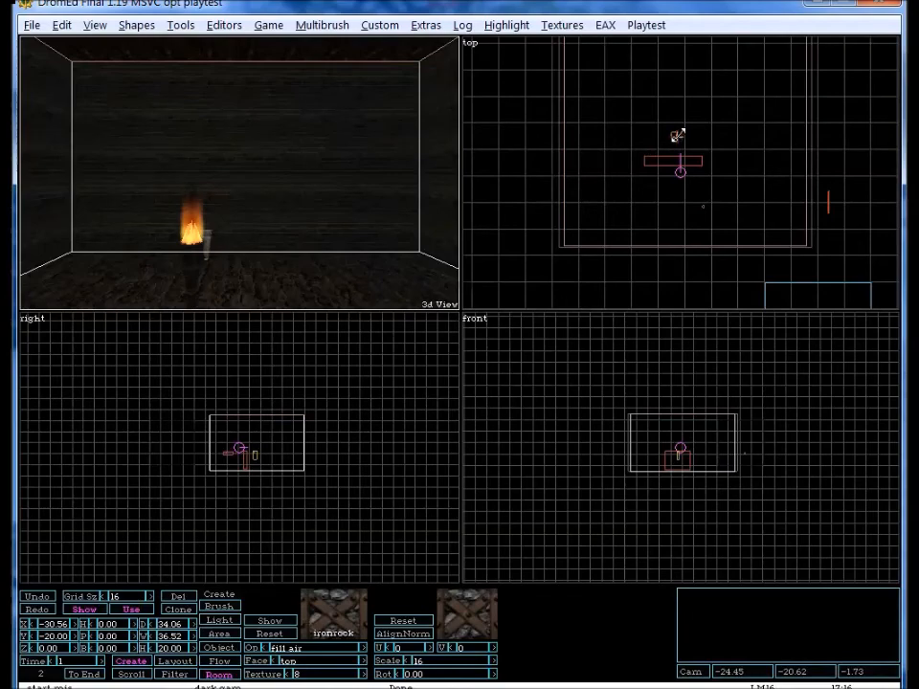
left_click(678, 135)
left_click(61, 25)
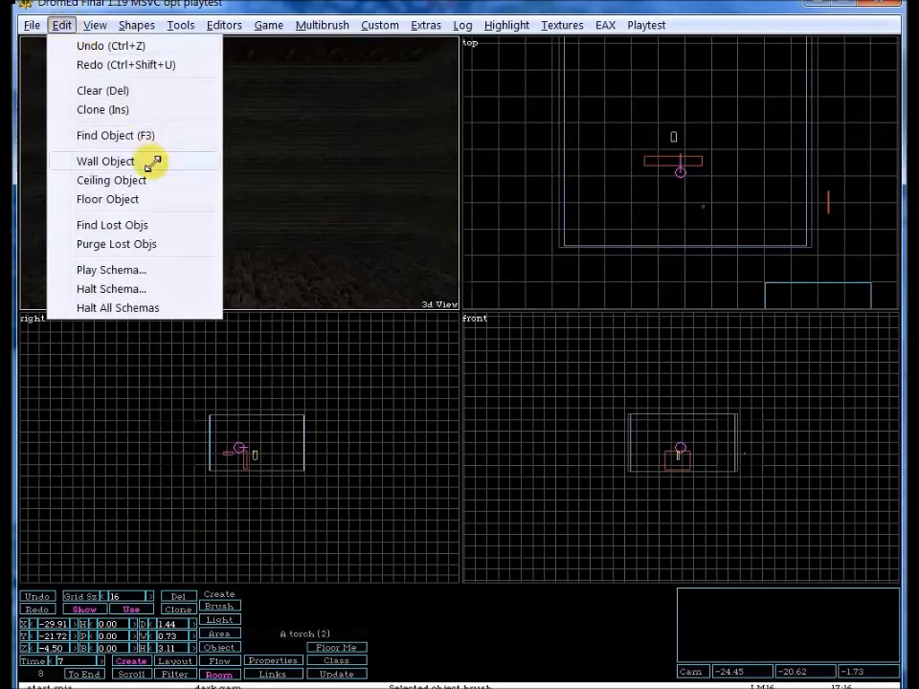
left_click(106, 161)
key("Up")
key("Right")
key("Down")
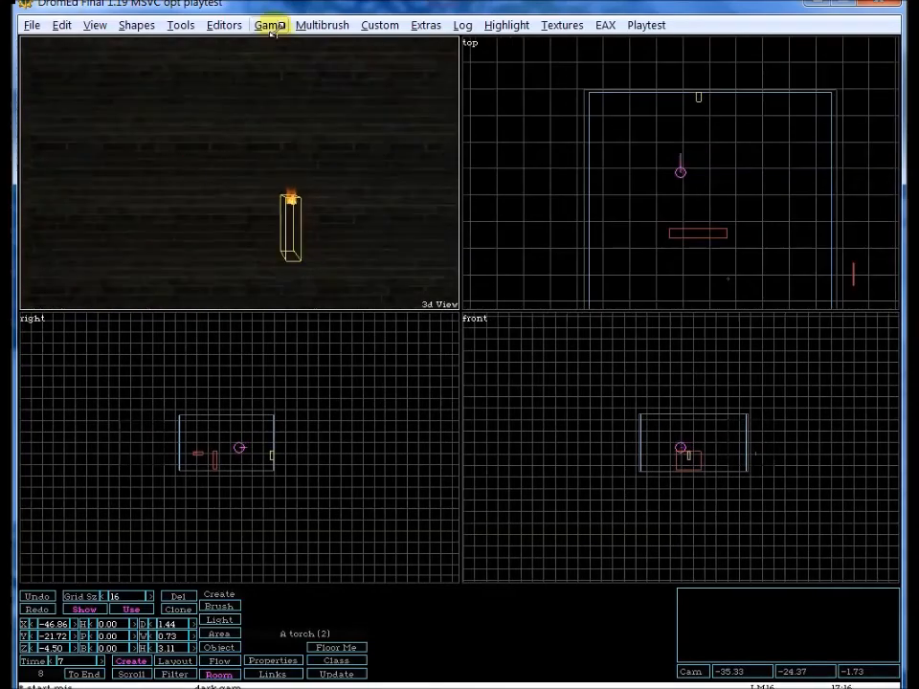
Compute the level's pathfinding database.
left_click(183, 25)
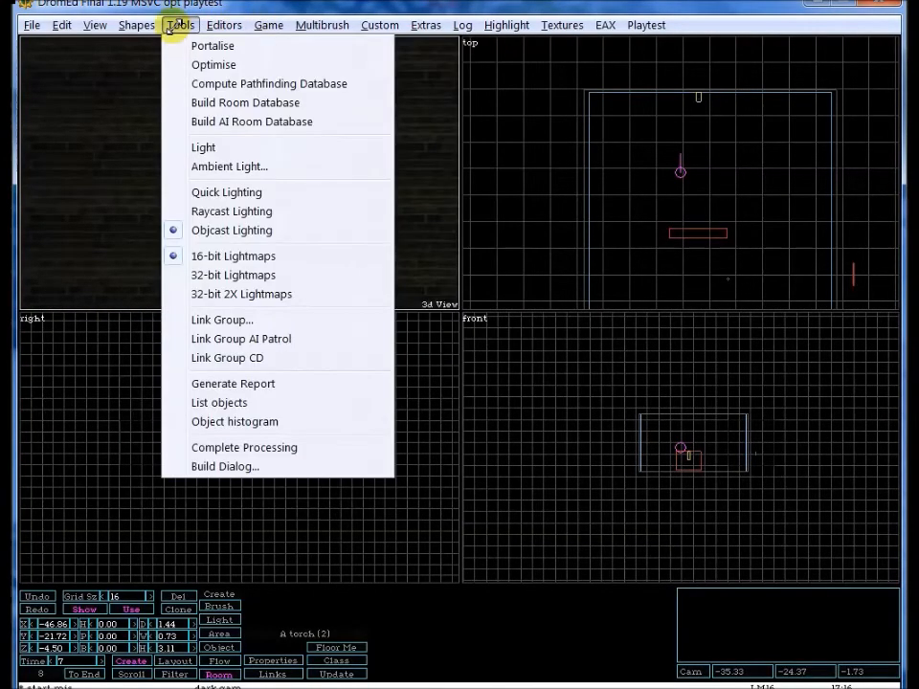
left_click(174, 25)
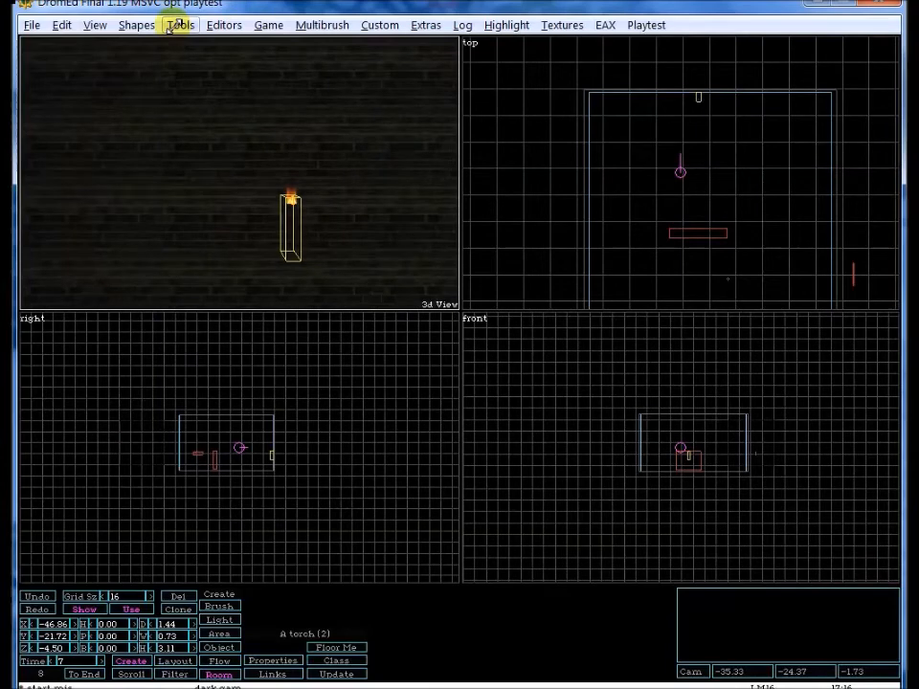
left_click(224, 25)
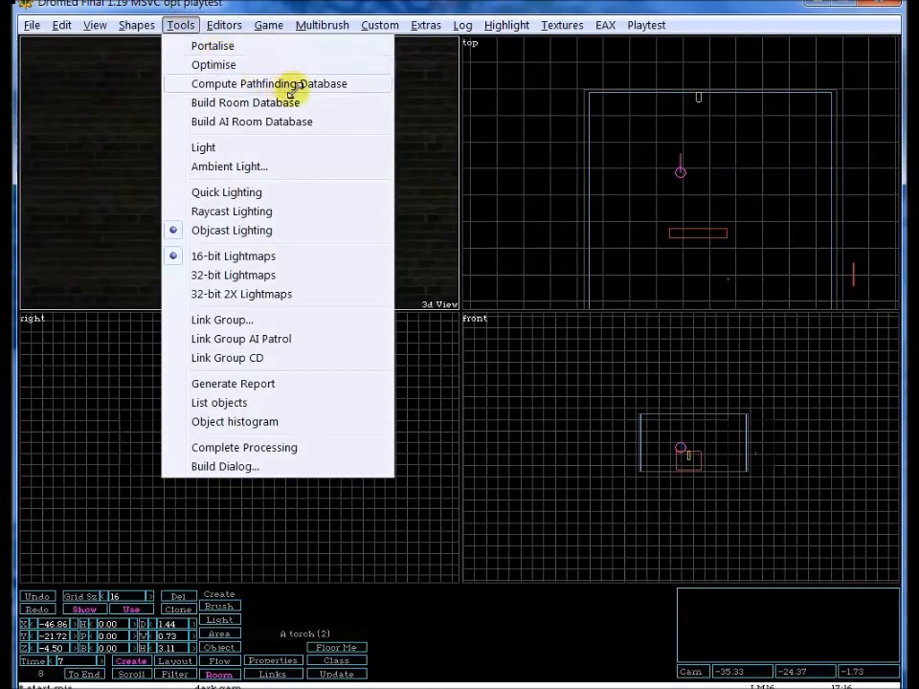
left_click(290, 86)
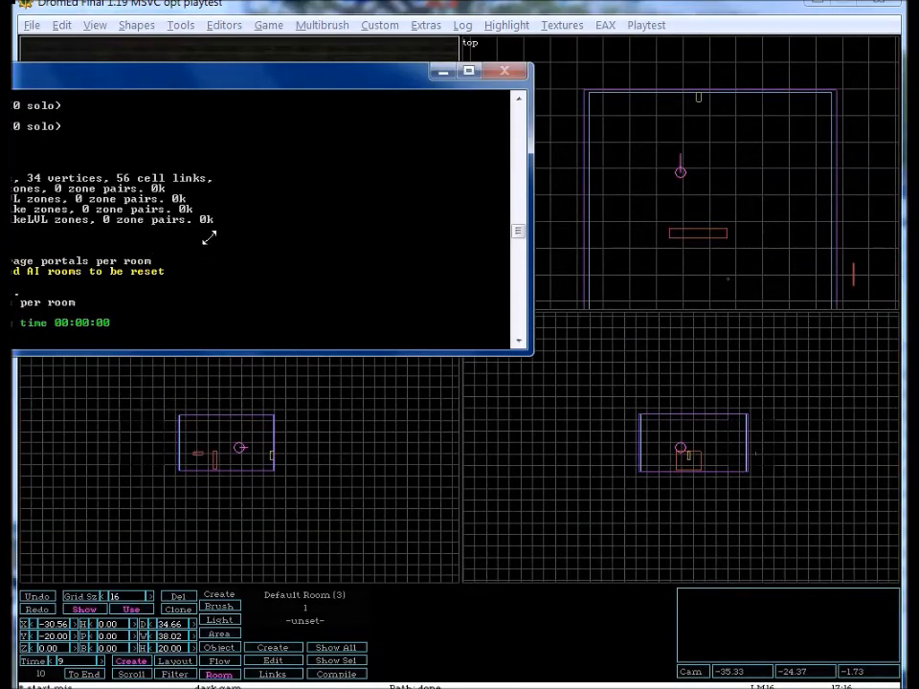
Build the AI room database and the room database, and move the console window aside to return to the editor.
left_click(223, 25)
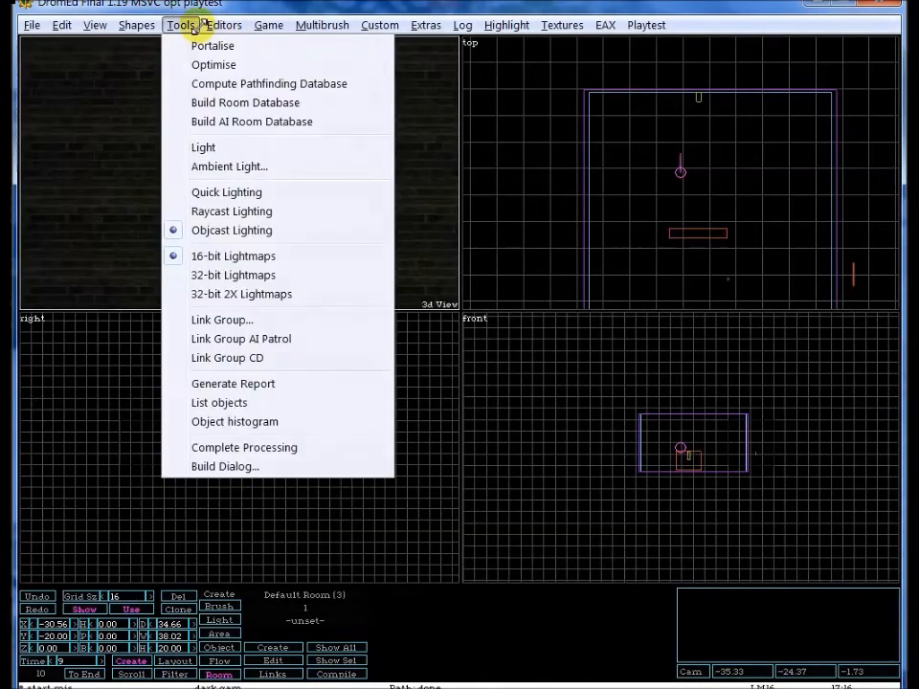
left_click(278, 122)
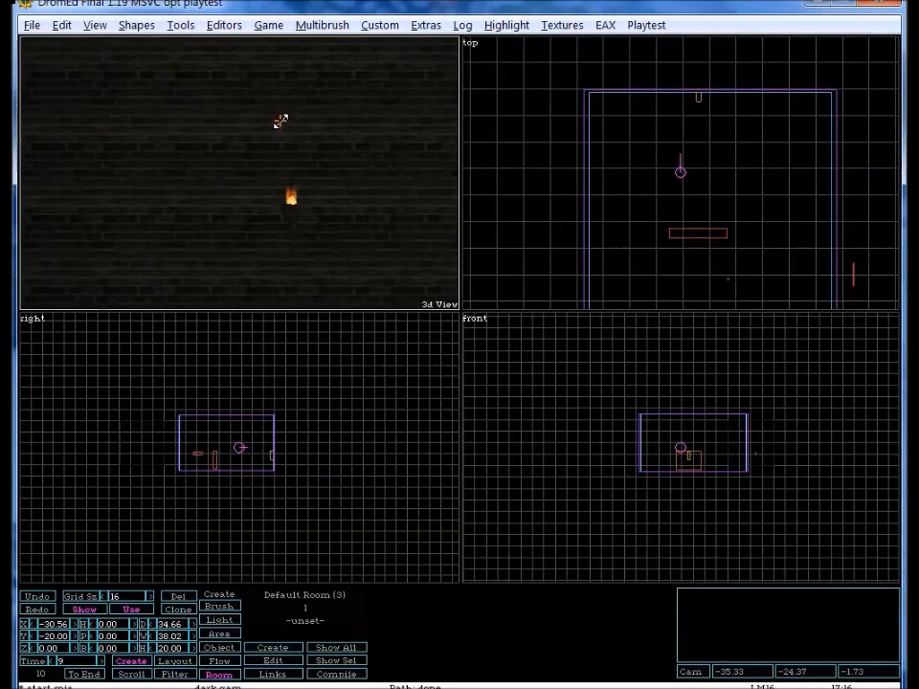
left_click(189, 28)
left_click(215, 99)
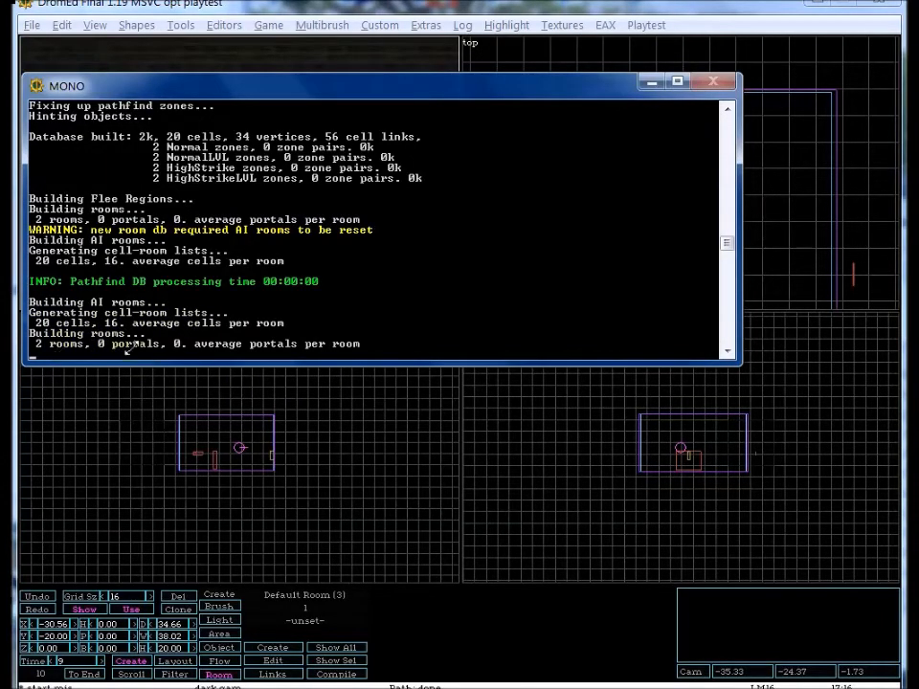
left_click_drag(206, 87, 72, 88)
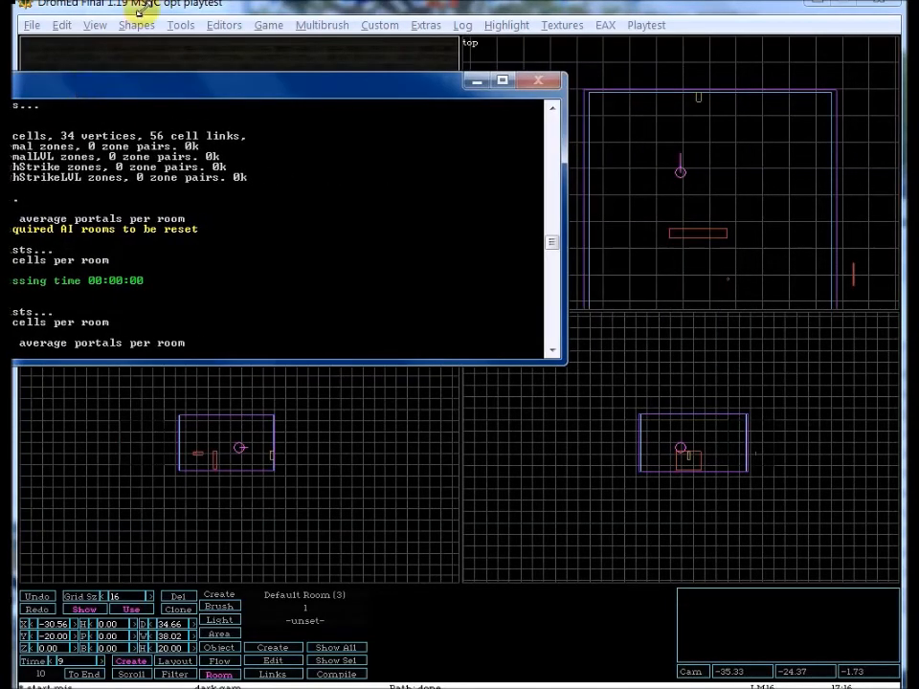
left_click(139, 12)
Light the level with Objcast lighting and 16-bit lightmaps, and check the torch's glow on the wall.
key("Right")
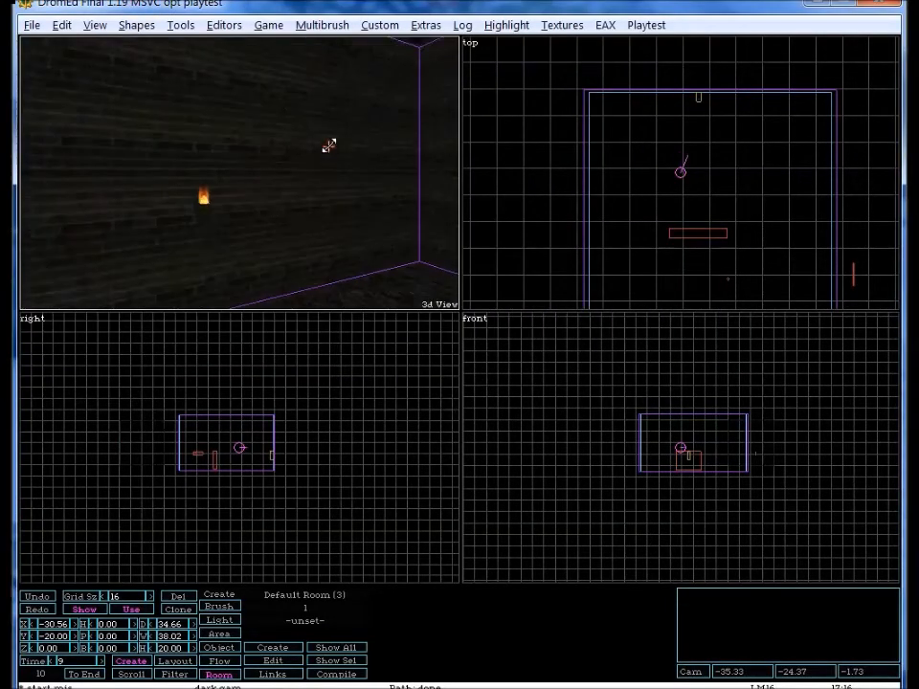
key("Left")
left_click(179, 23)
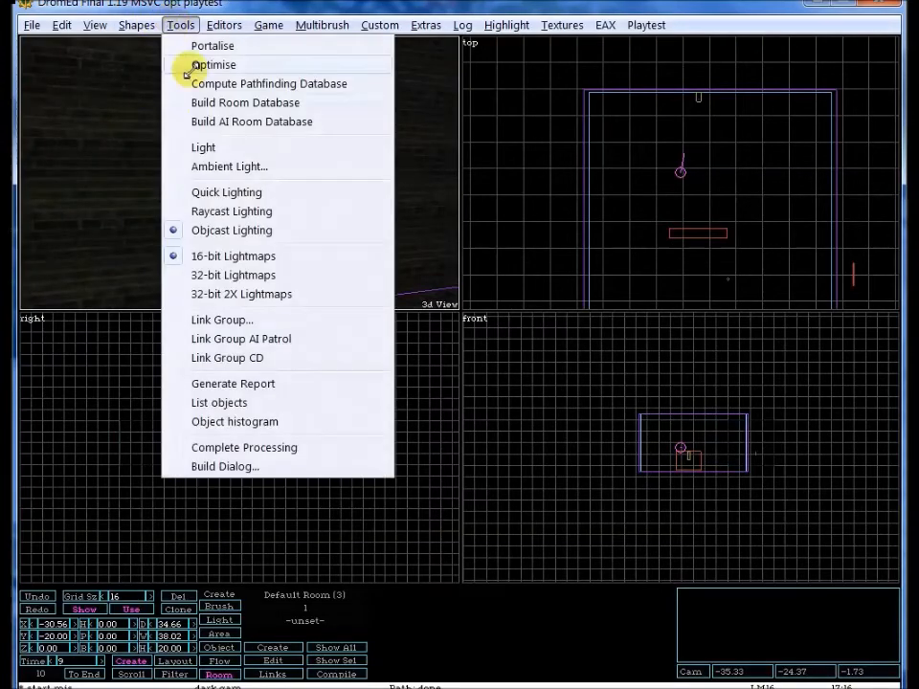
left_click(213, 146)
key("Left")
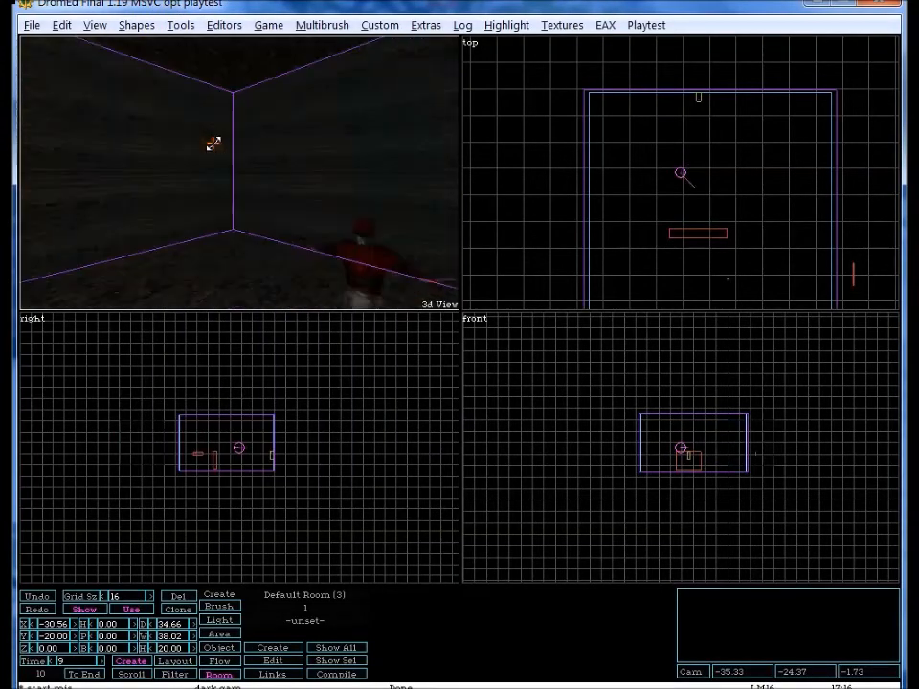
key("Up")
key("Right")
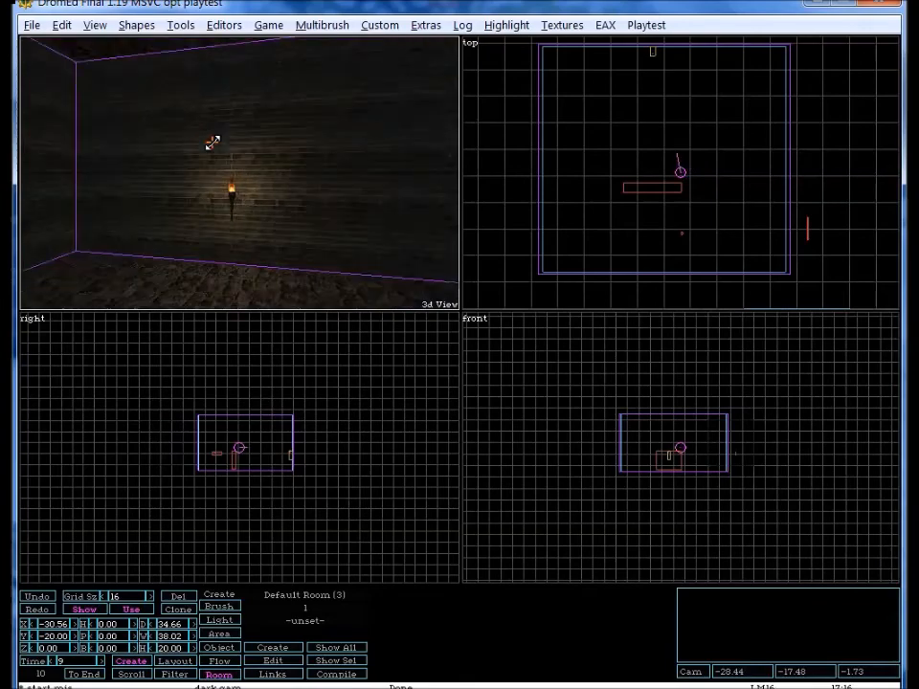
Enlarge the 3D view to fill the viewport area and examine the torchlit wall, floor and ceiling.
key("Down")
key("Left")
right_click(213, 142)
left_click(213, 142)
key("Page_Down")
key("Right")
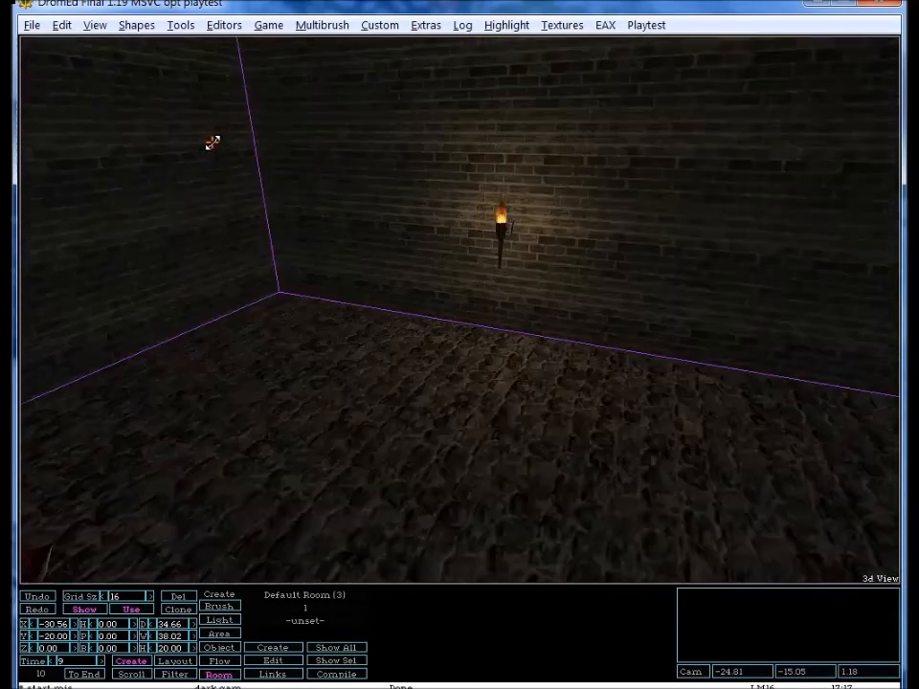
key("Page_Up")
key("Right")
key("Right")
key("Left")
Switch to 32-bit lightmaps, relight the level and check the torch's glow on the wall.
left_click(179, 26)
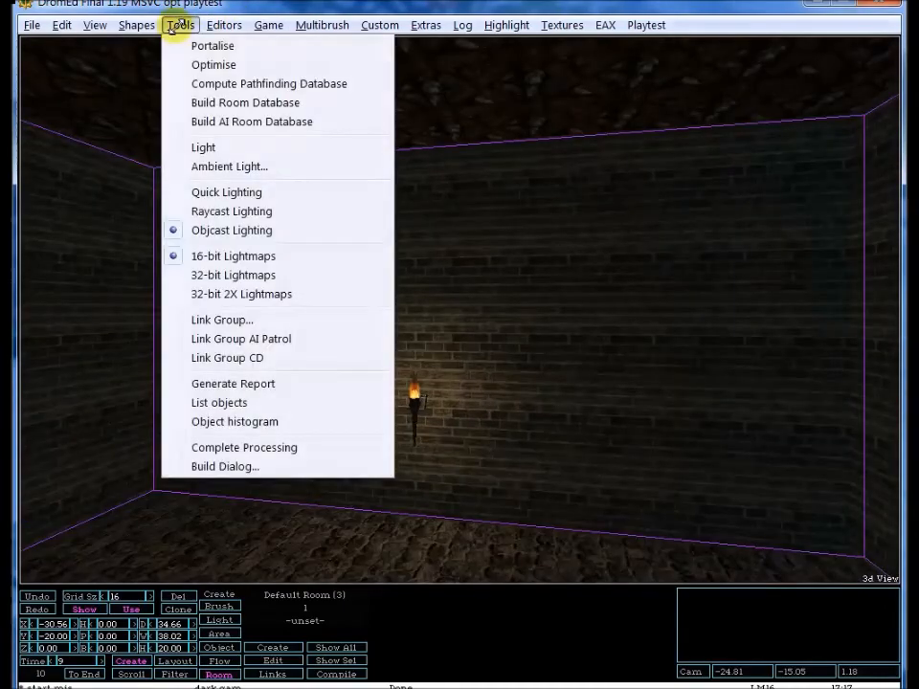
left_click(297, 273)
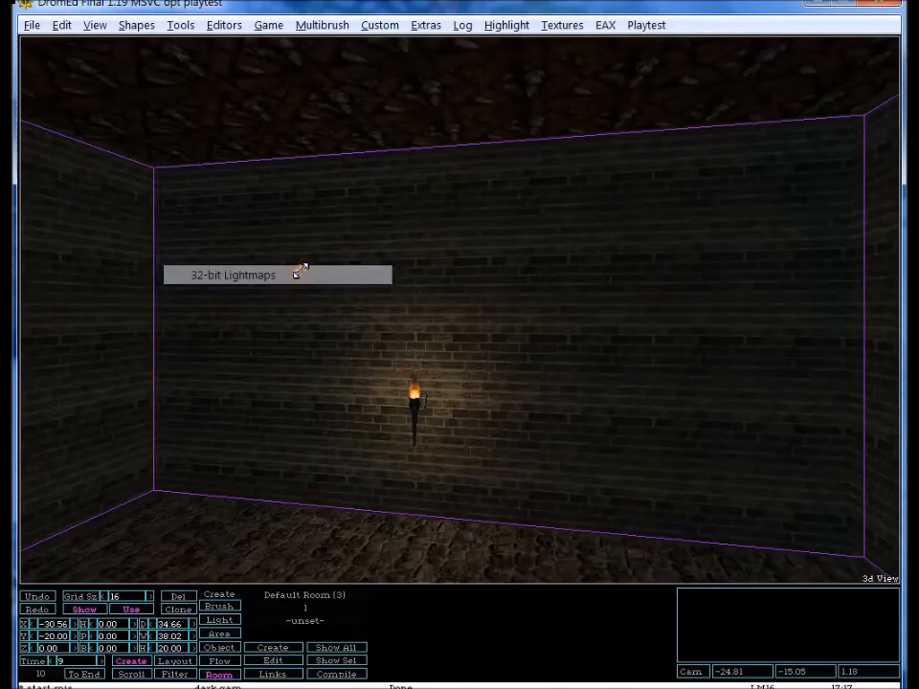
left_click(187, 22)
left_click(201, 147)
left_click_drag(203, 149, 204, 149)
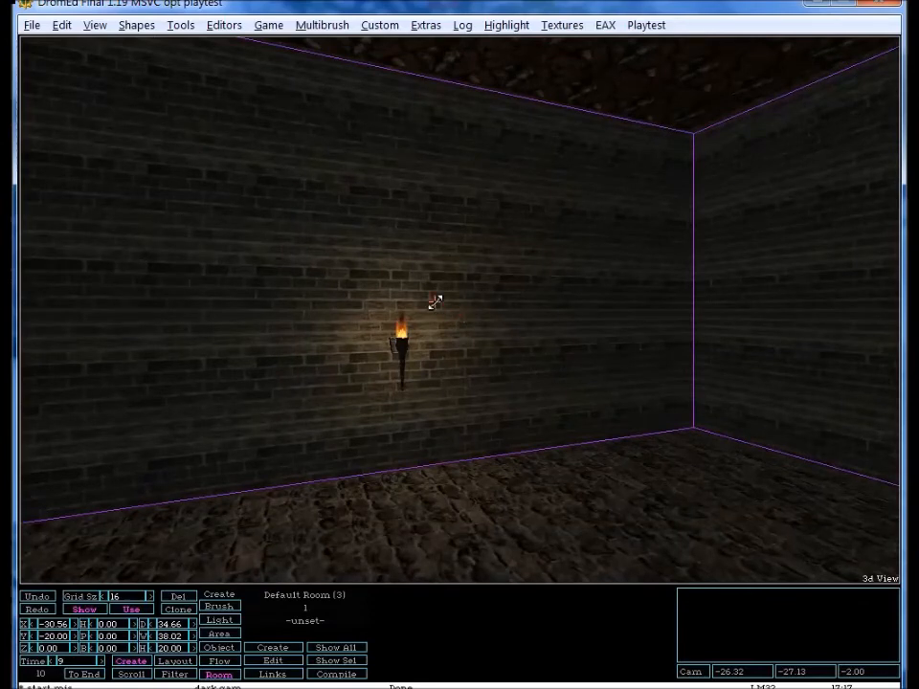
left_click_drag(435, 303, 435, 302)
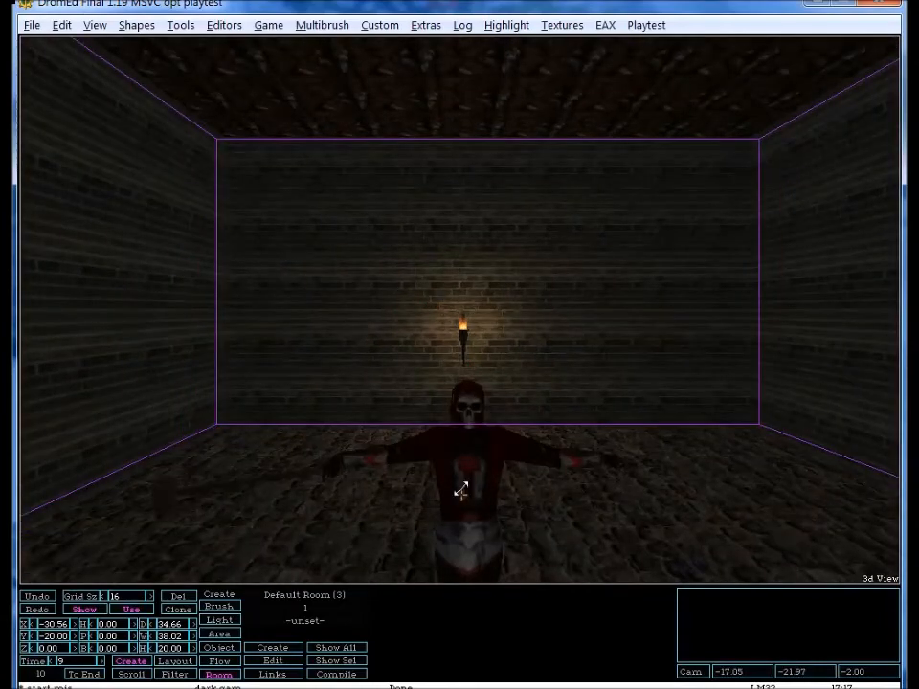
Restore the four-viewport layout and reload the recent mission levels\start.mis.
key("shift+z")
left_click(665, 137)
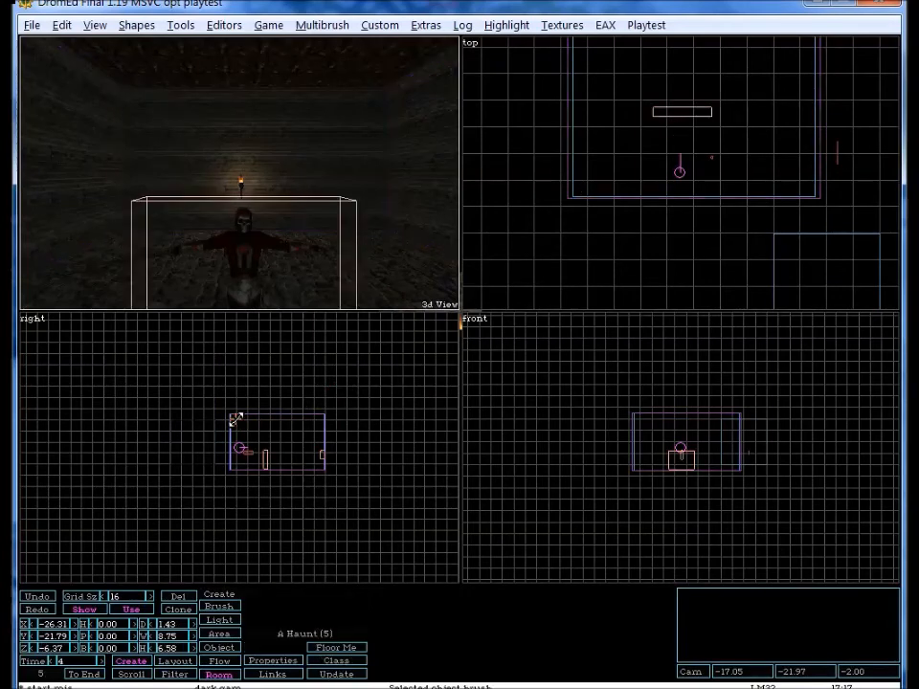
left_click(35, 26)
mouse_move(143, 161)
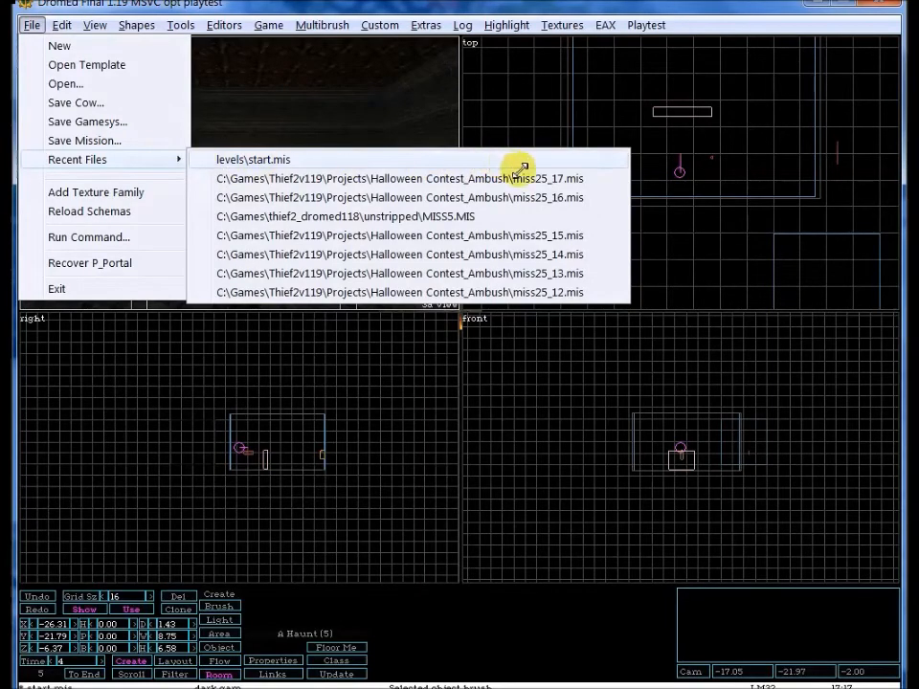
left_click(239, 160)
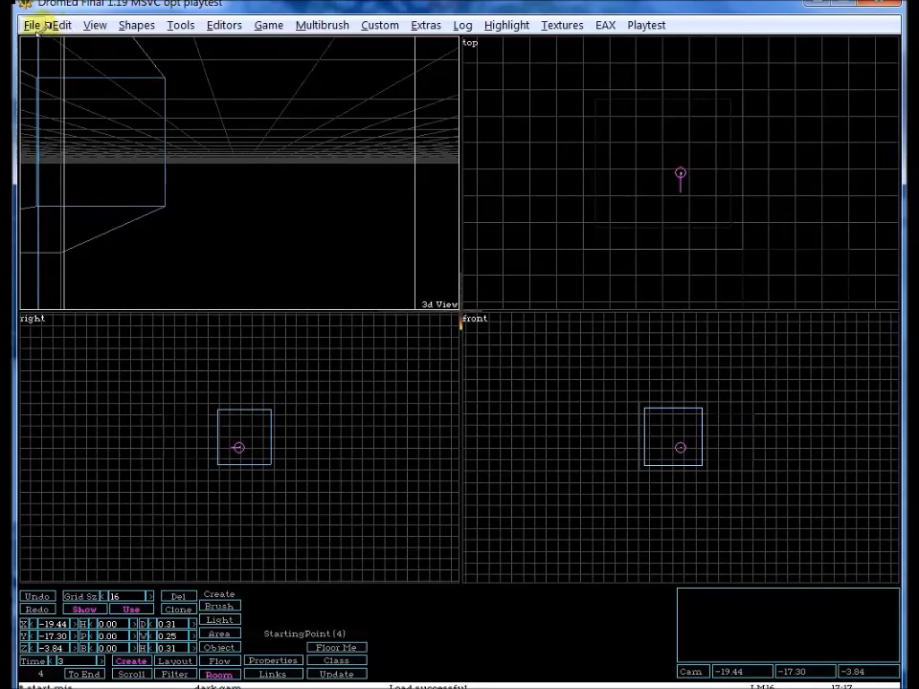
Open the mission miss2.mis from the Thief2v119 folder and check its loading log in the console window.
left_click(36, 25)
left_click(63, 83)
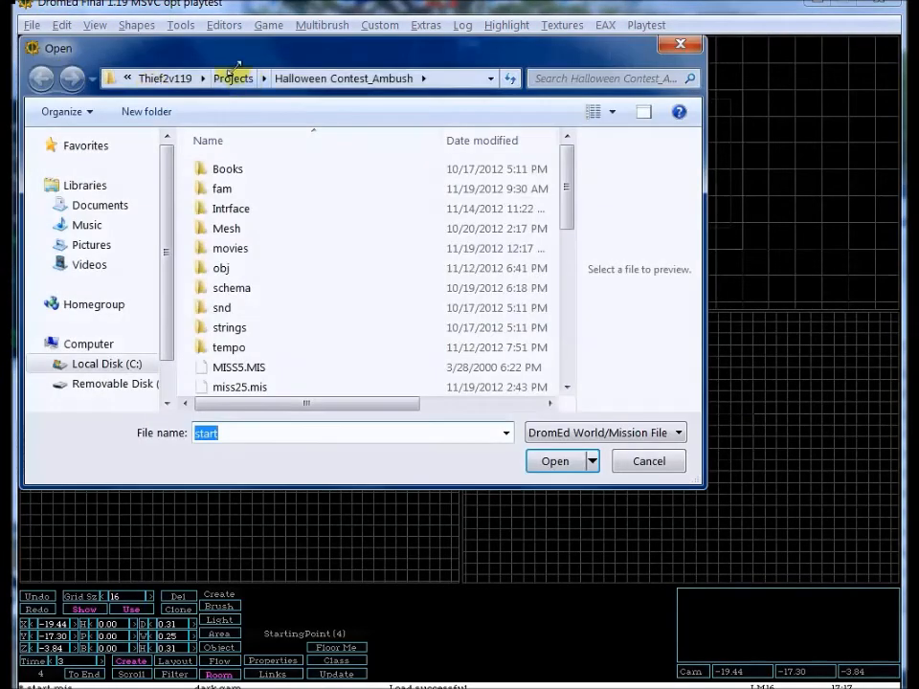
left_click(163, 77)
left_click_drag(565, 184, 585, 314)
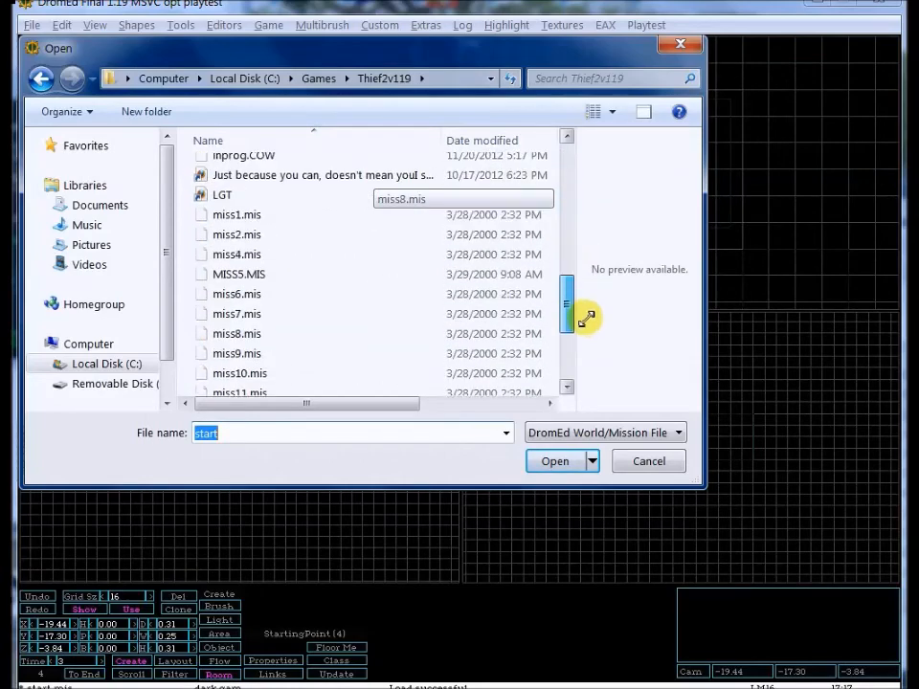
left_click(283, 235)
left_click(550, 460)
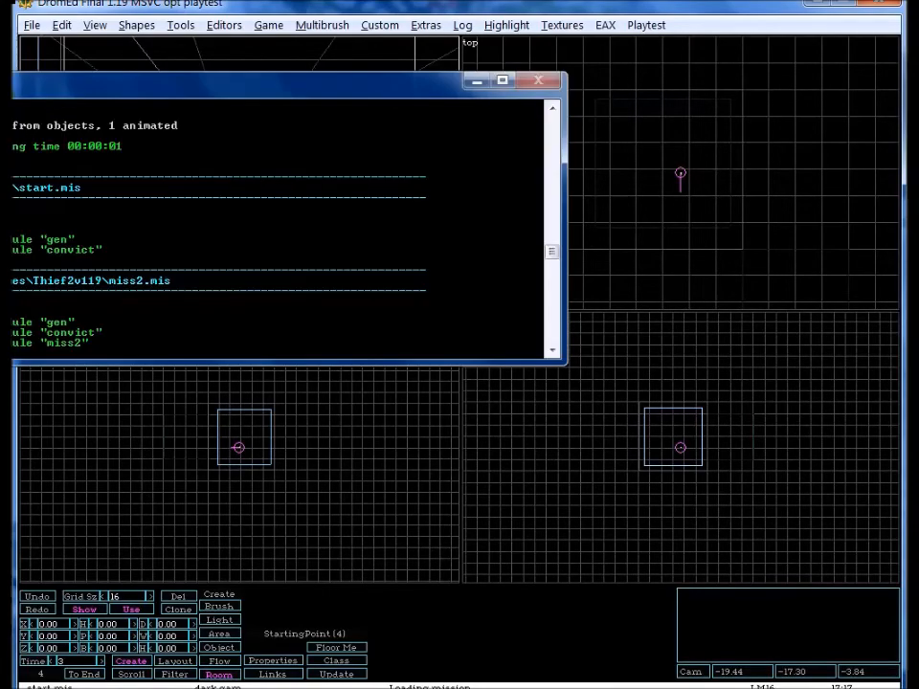
left_click_drag(5, 91, 175, 100)
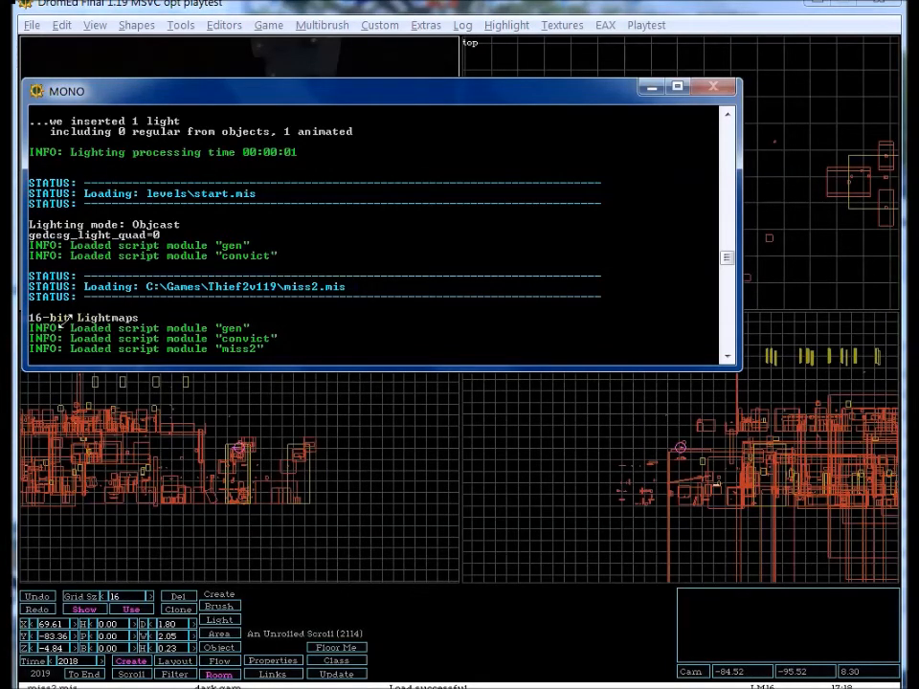
left_click_drag(366, 93, 209, 85)
Enlarge the 3D view to fill the viewport area and bring the camera to the dark room with the bench.
left_click(324, 238)
left_click_drag(323, 239, 280, 242)
key("Tab")
Light the mission with 32-bit lightmaps and inspect the shadows on the floor and around the ceiling lamps.
left_click(97, 24)
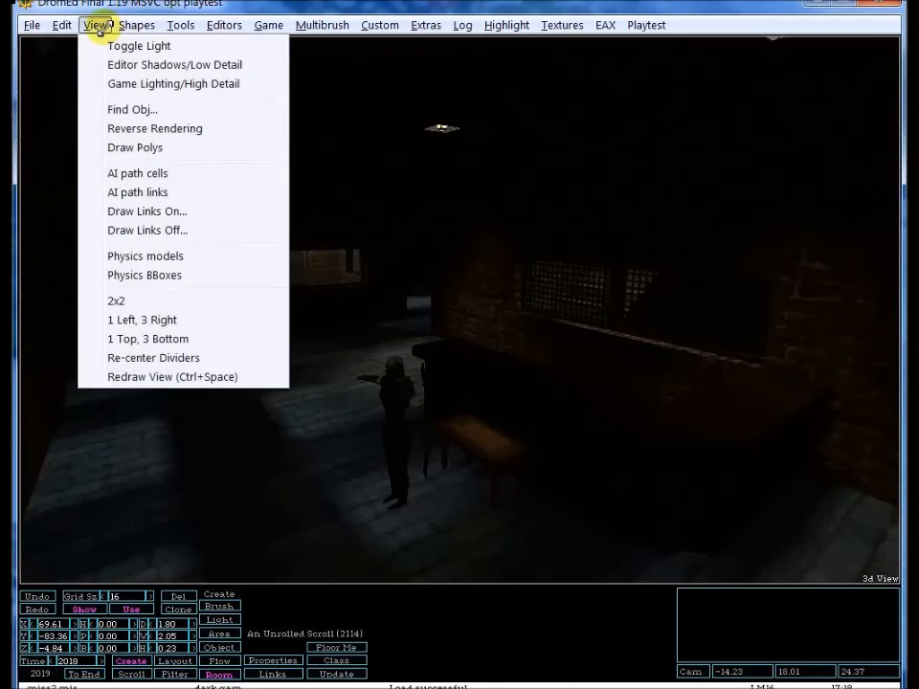
mouse_move(140, 21)
mouse_move(177, 24)
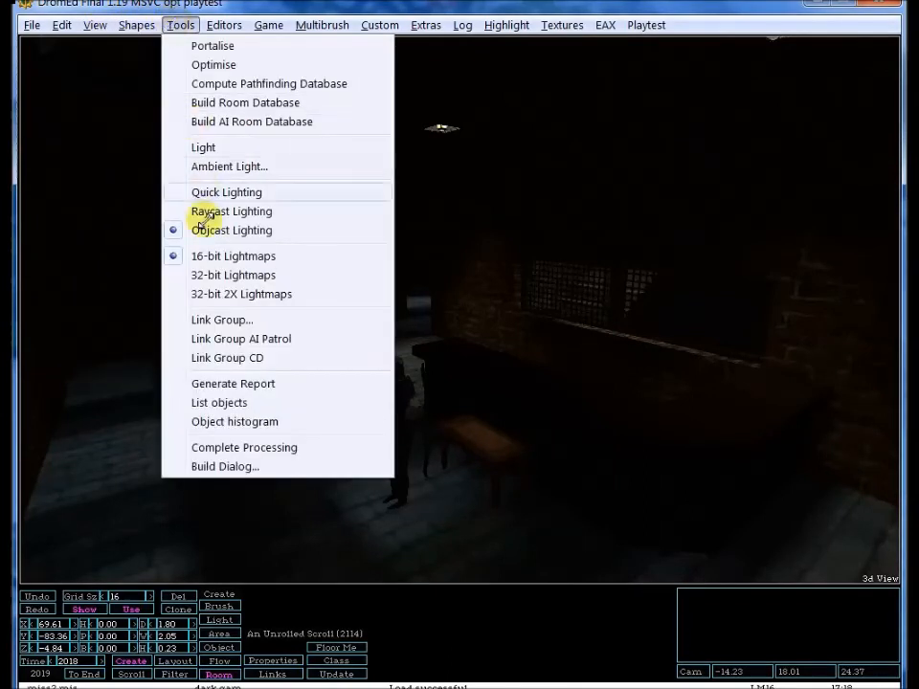
left_click(213, 273)
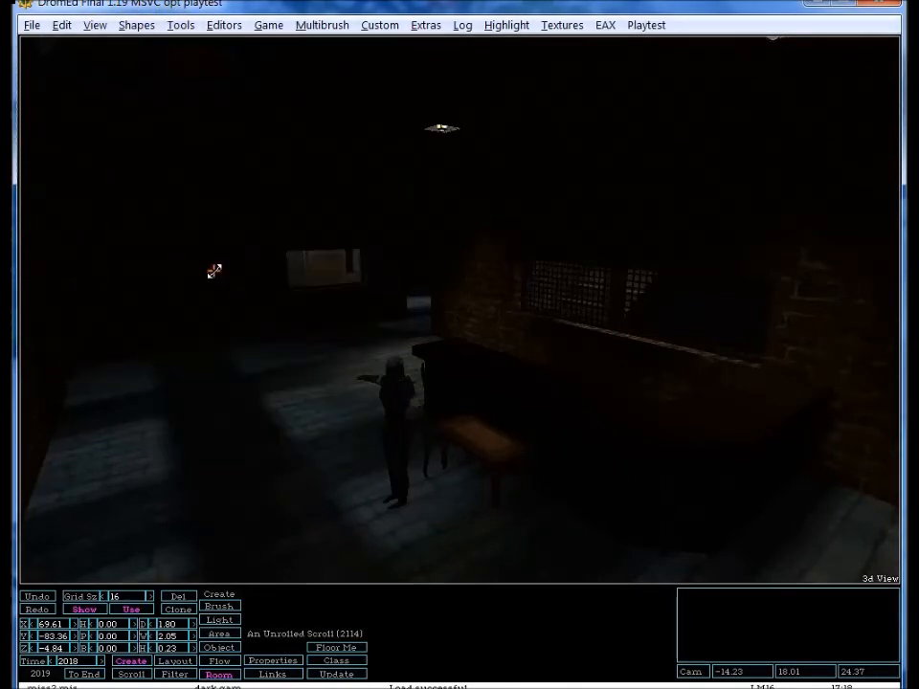
left_click(181, 25)
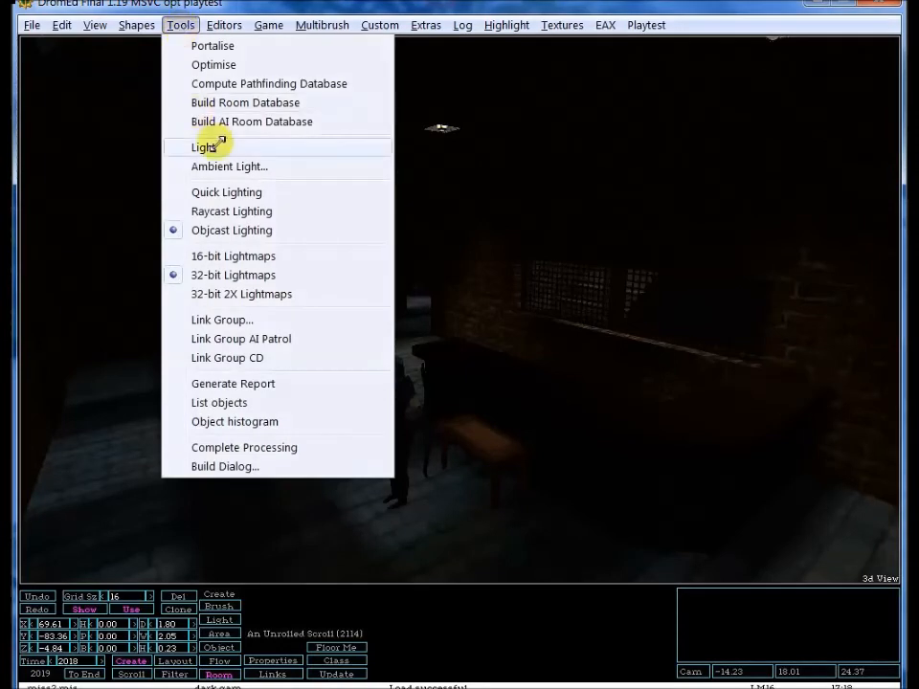
left_click(204, 146)
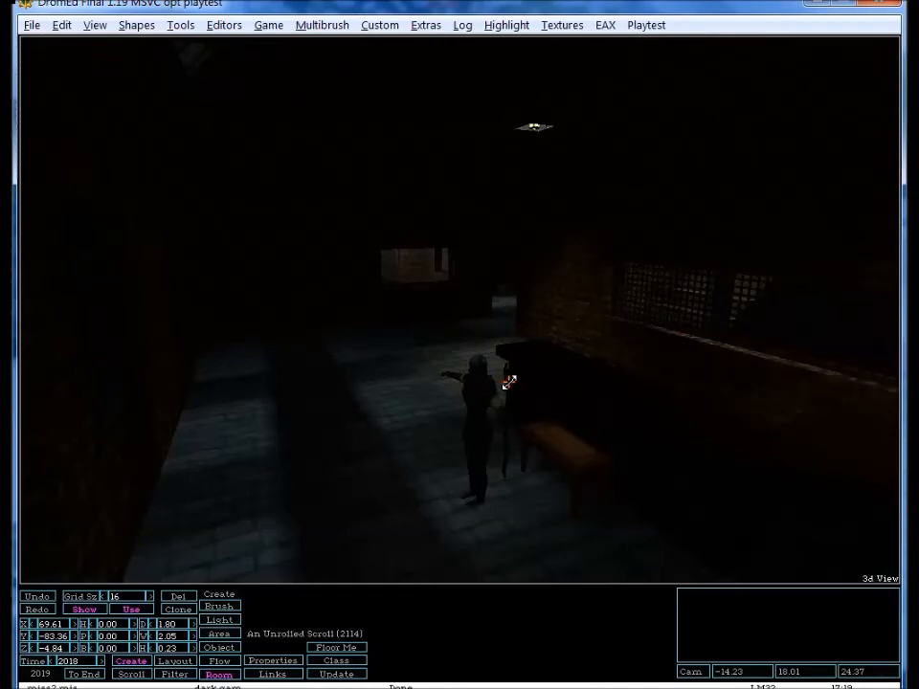
key("Right")
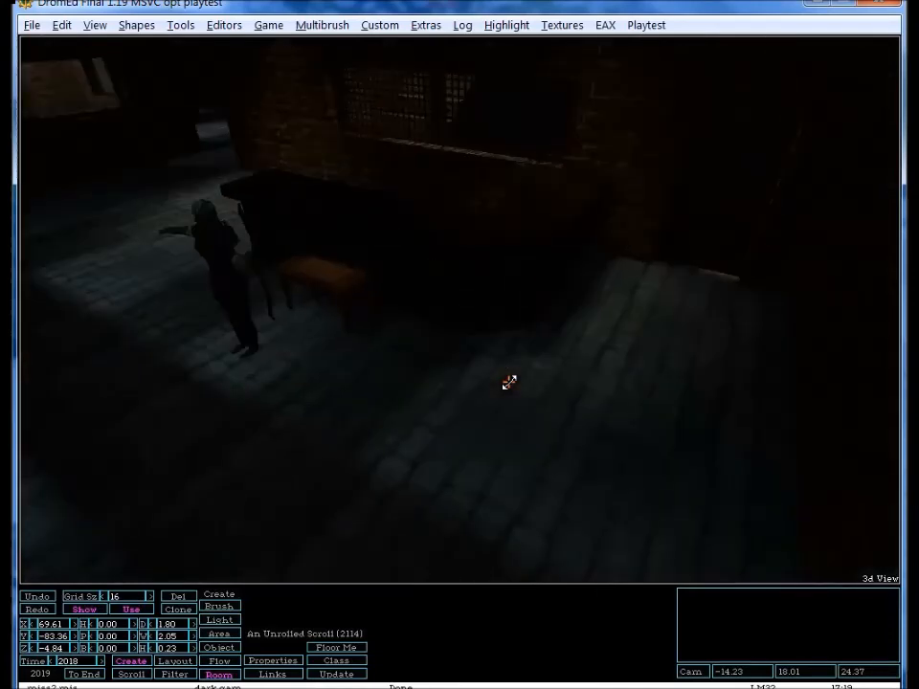
key("Left")
key("Page_Up")
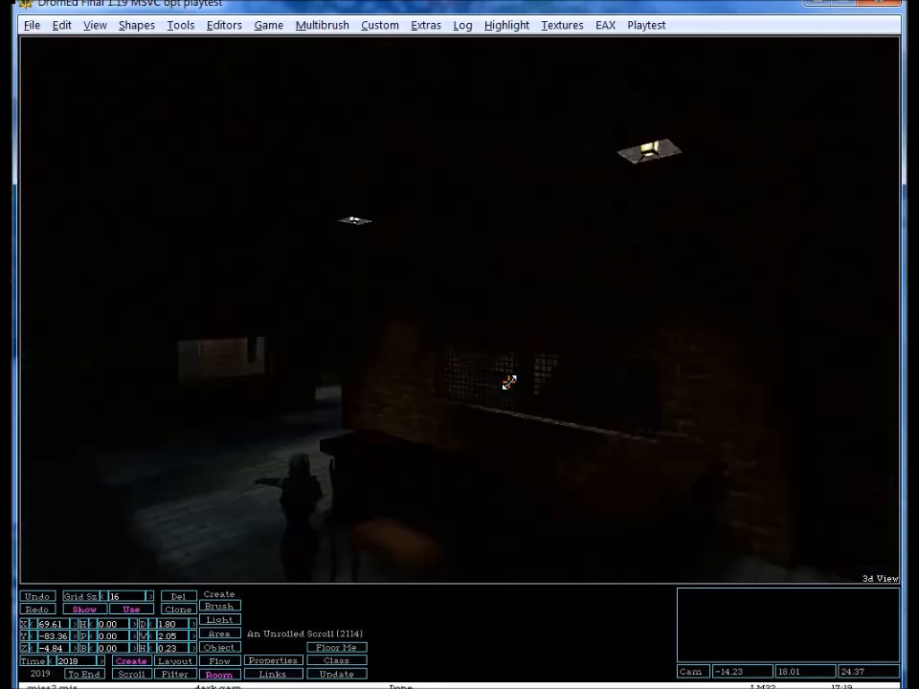
key("Page_Down")
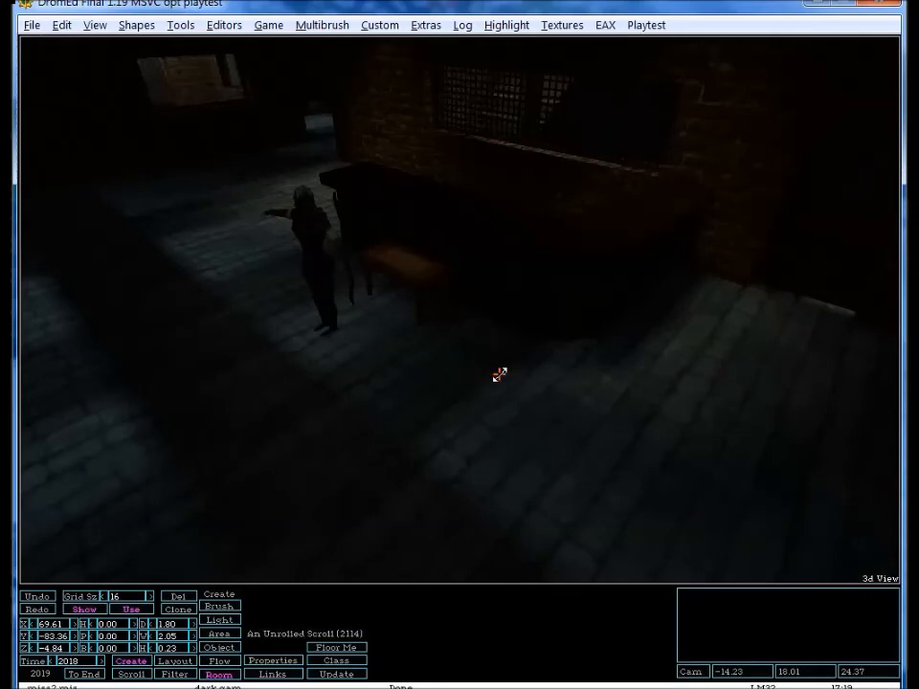
Switch the mission back to 16-bit lightmaps and relight it.
left_click(180, 25)
left_click(220, 253)
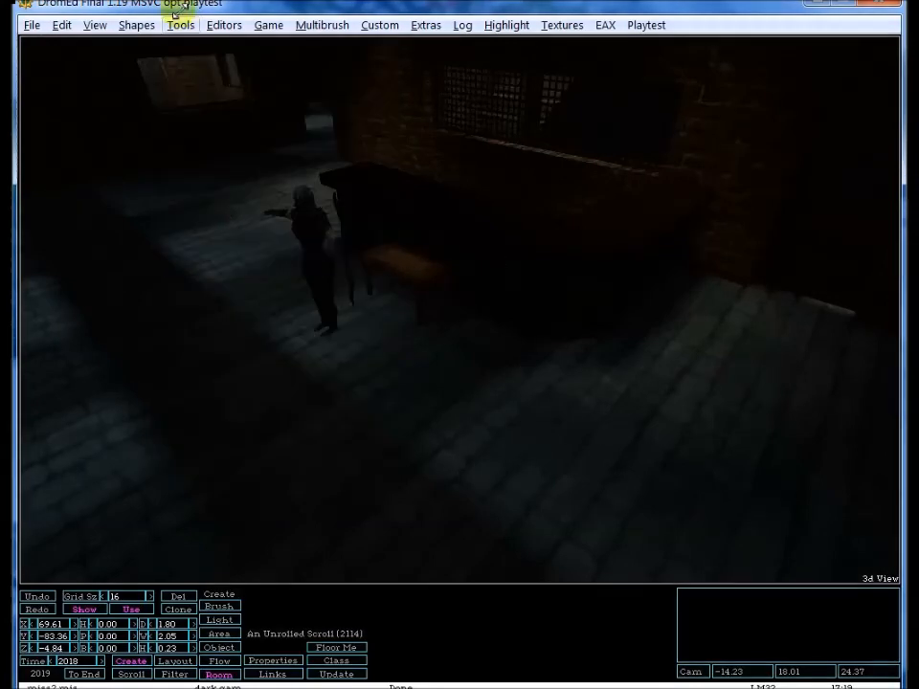
left_click(175, 26)
left_click(202, 147)
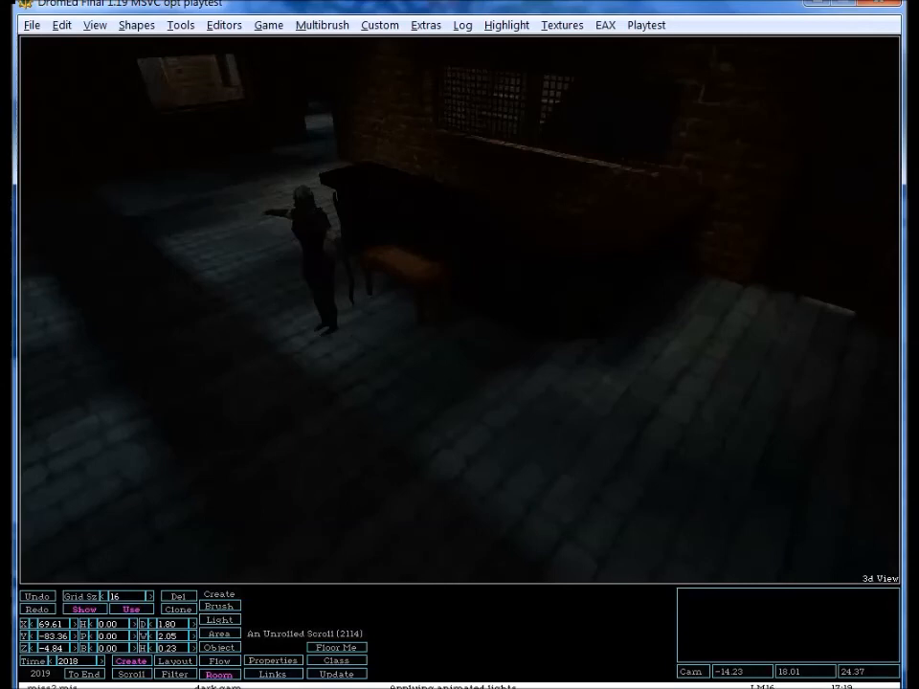
Follow the lighting progress in the console window, compare the lit floor and return to the editor.
left_click_drag(36, 91, 267, 97)
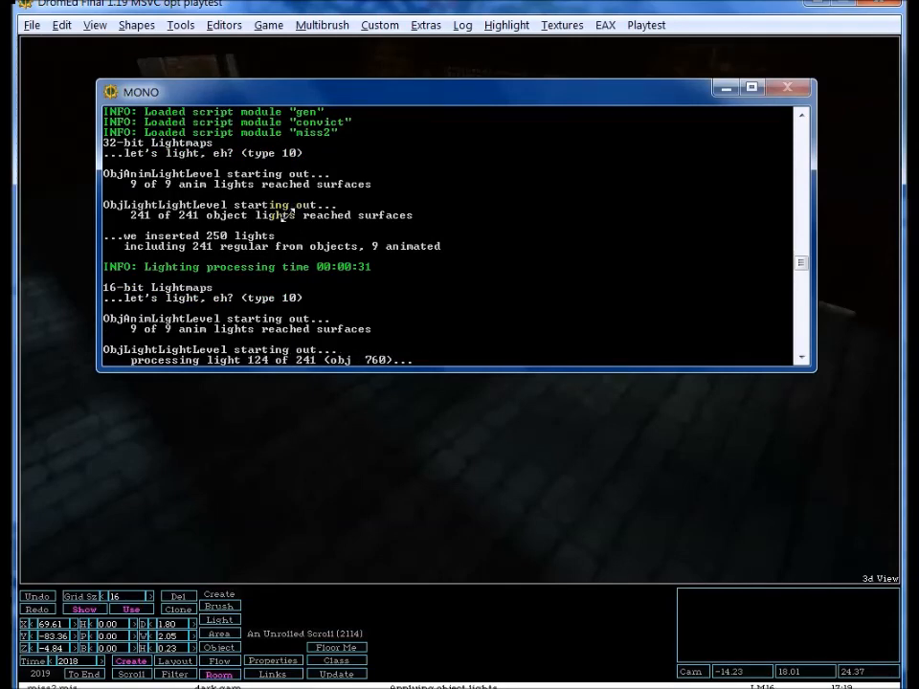
left_click_drag(246, 95, 451, 648)
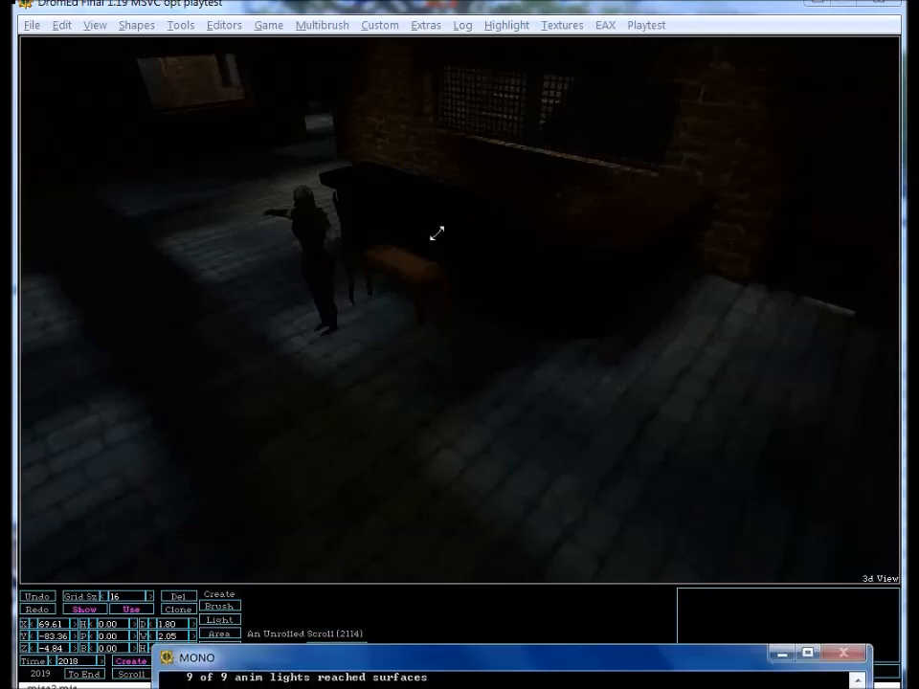
left_click(347, 474)
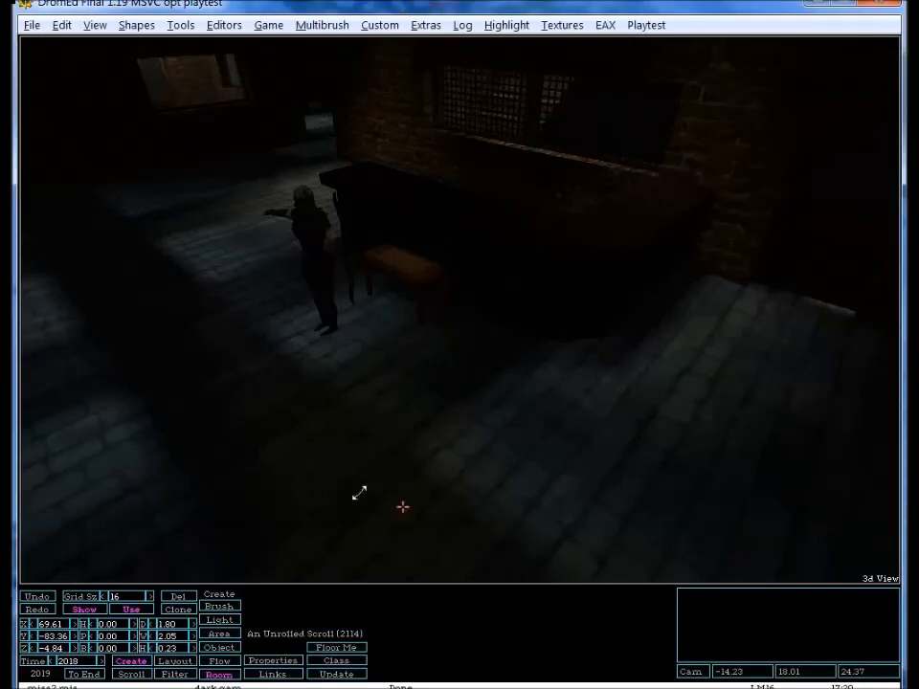
mouse_move(403, 686)
left_click(288, 613)
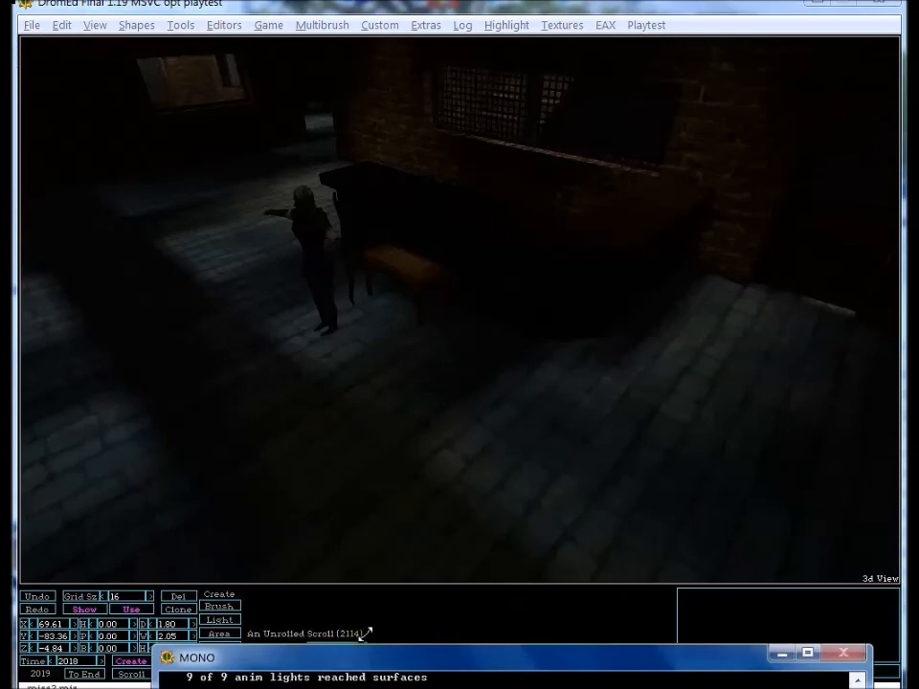
left_click_drag(413, 657, 107, 56)
left_click(315, 4)
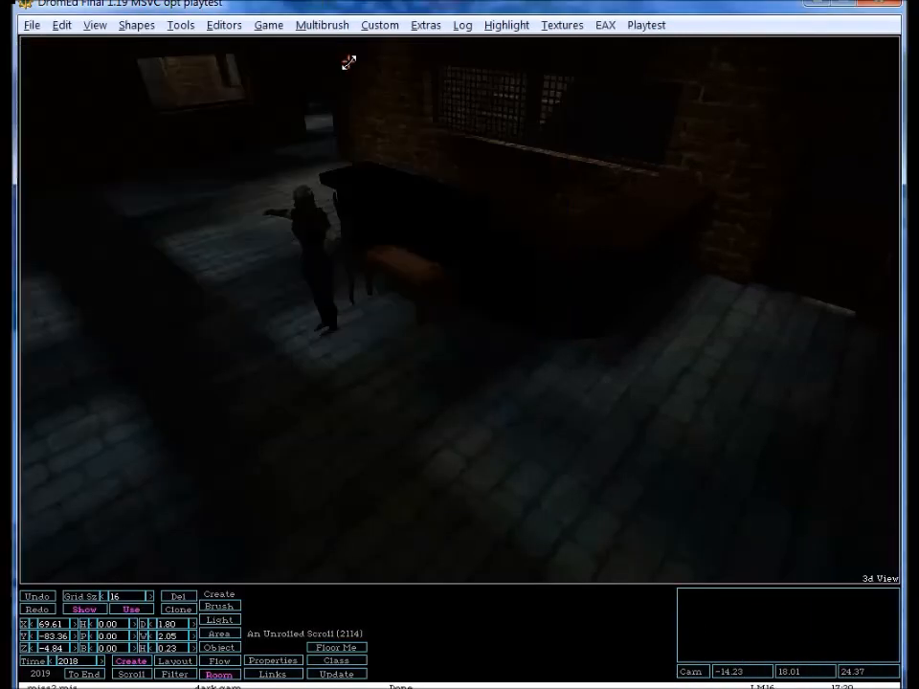
Fly through the relit mission and examine the 16-bit lighting on the ceiling lamps, grilles, brick walls, staircase and floor.
key("d")
key("Page_Up")
key("a")
key("x")
key("w")
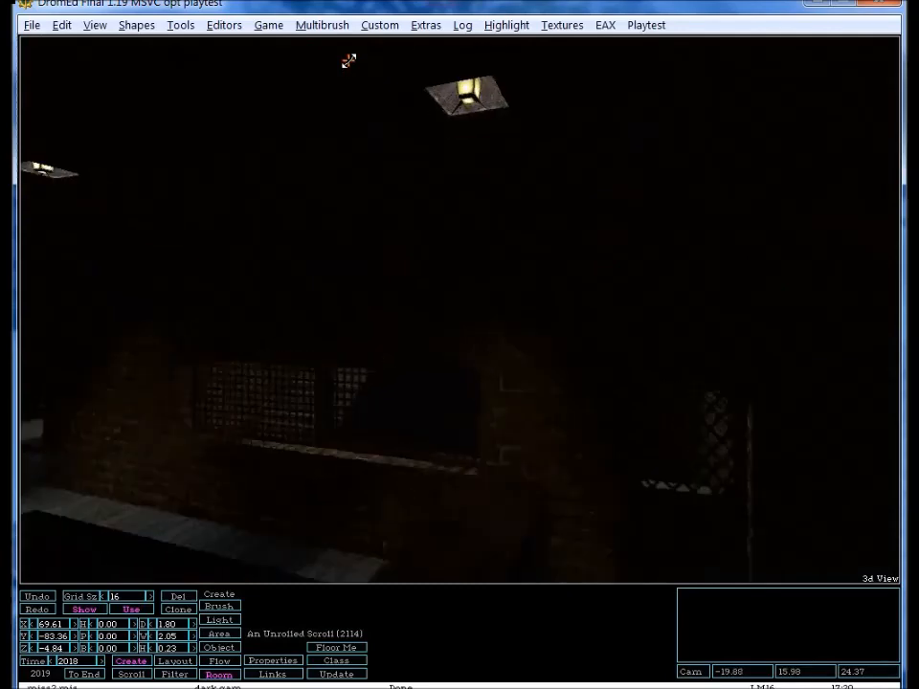
key("Page_Down")
key("Page_Up")
key("w")
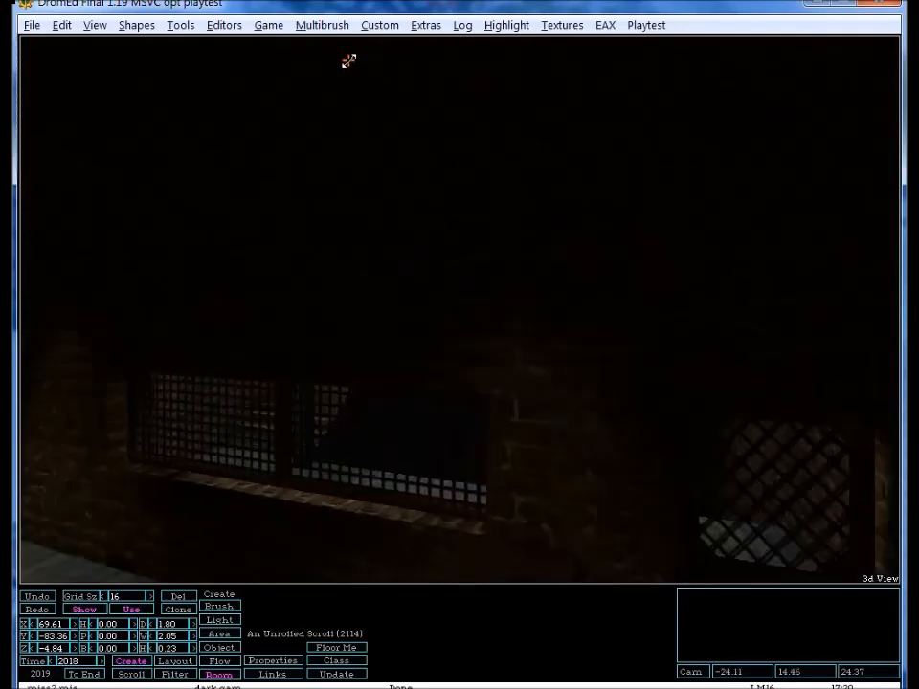
key("Page_Down")
key("Page_Down")
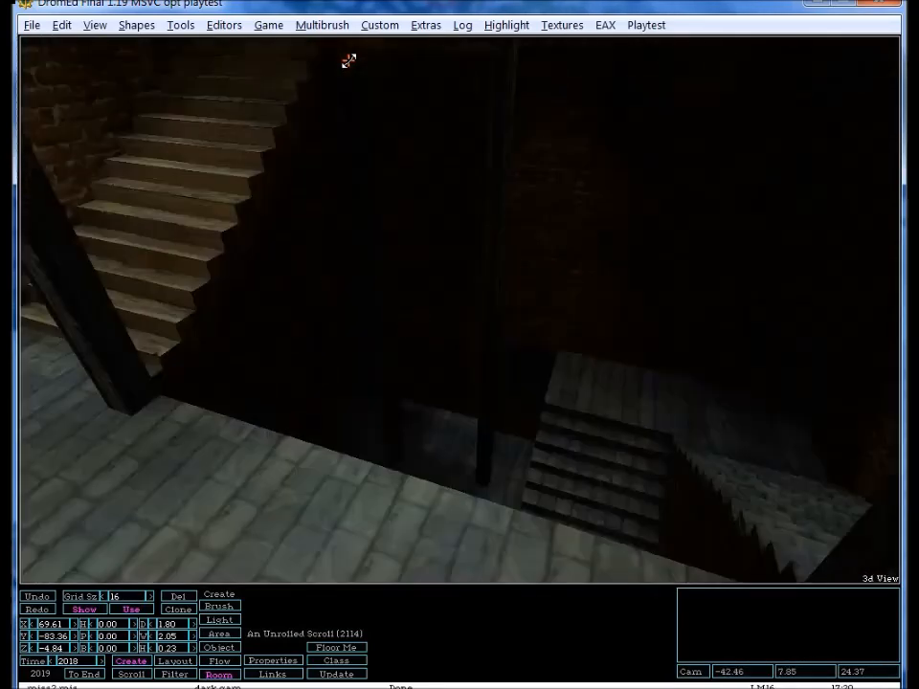
key("Page_Up")
key("Left")
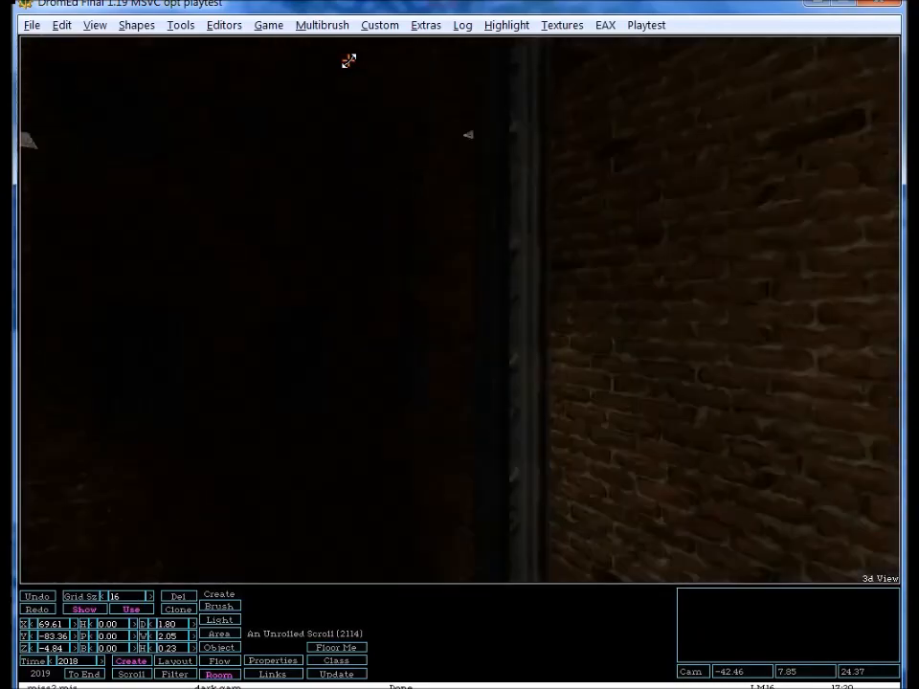
key("Left")
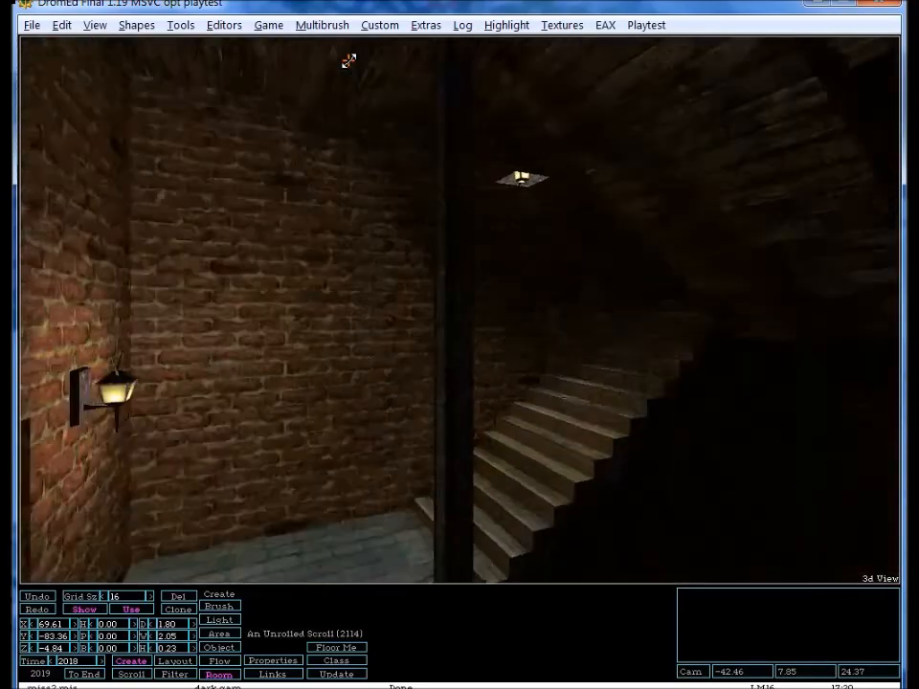
key("w")
key("w")
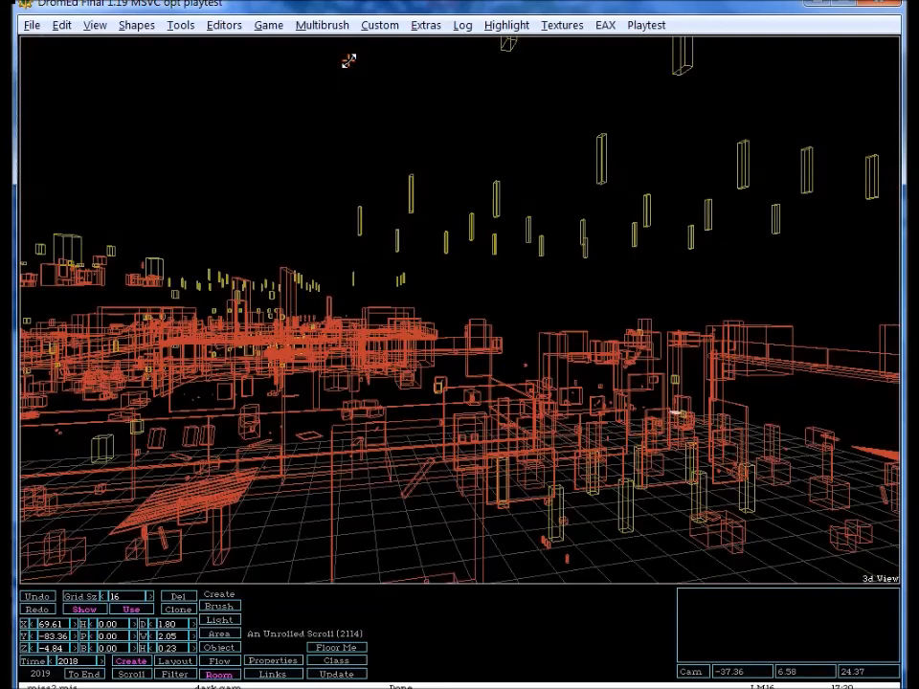
key("s")
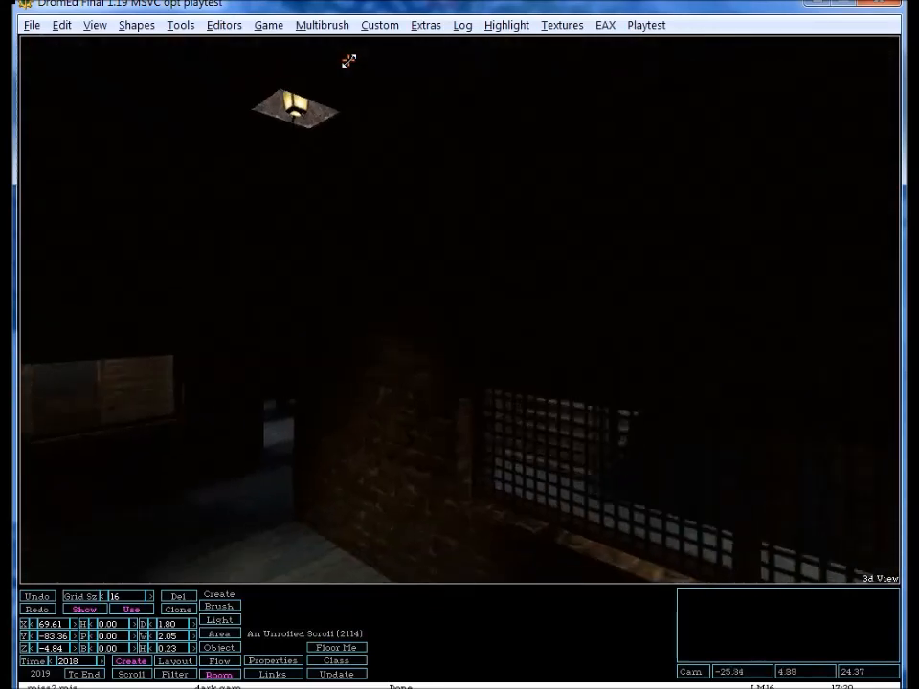
key("s")
key("Left")
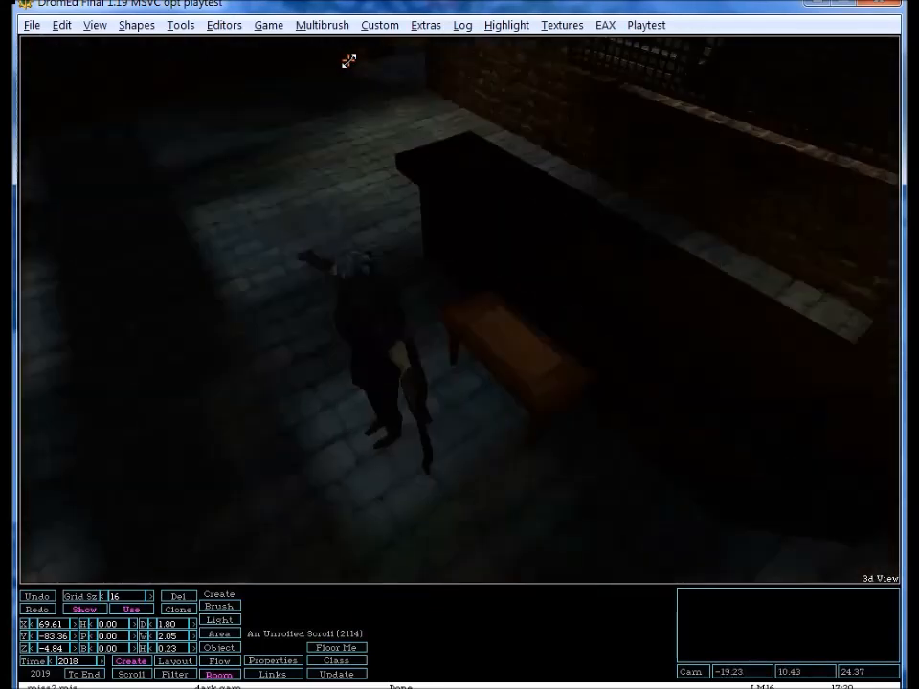
key("Left")
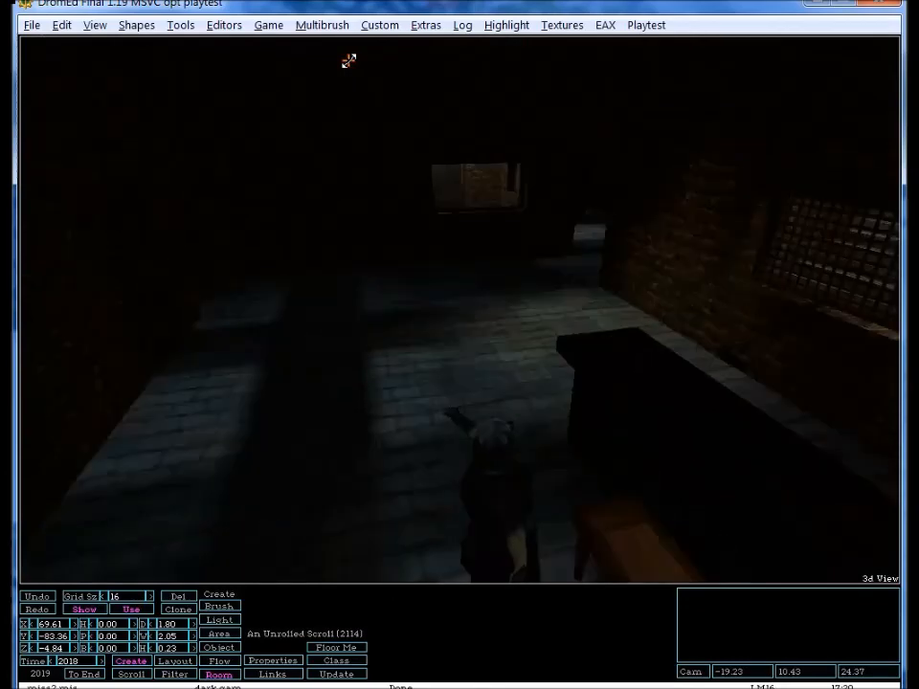
Fly through the dark rooms and corridors beyond the lamp-lit hall and examine the 16-bit lighting on their floors and walls.
key("Right")
key("Page_Up")
key("Up")
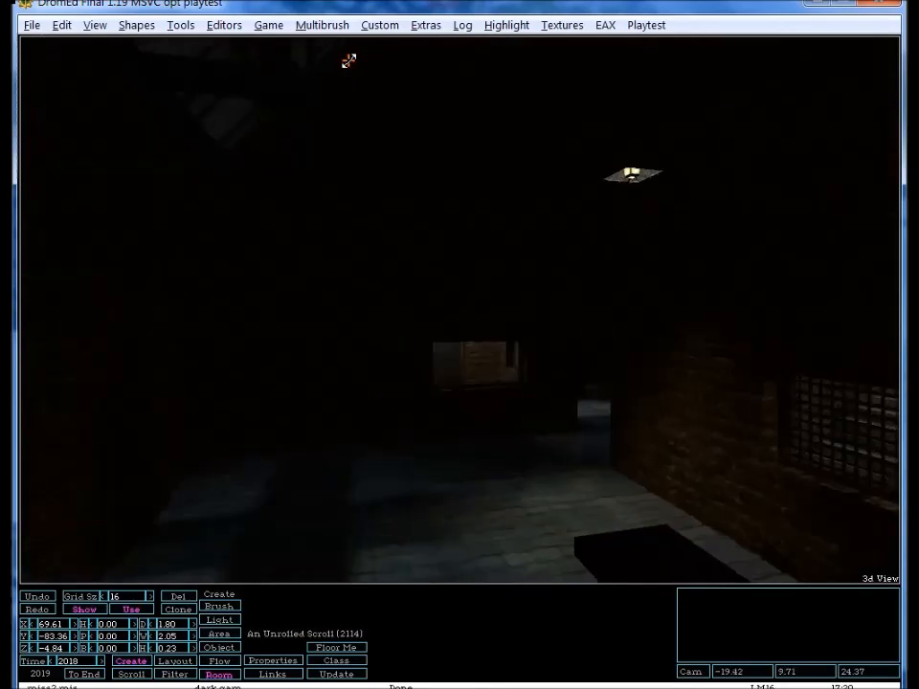
key("Up")
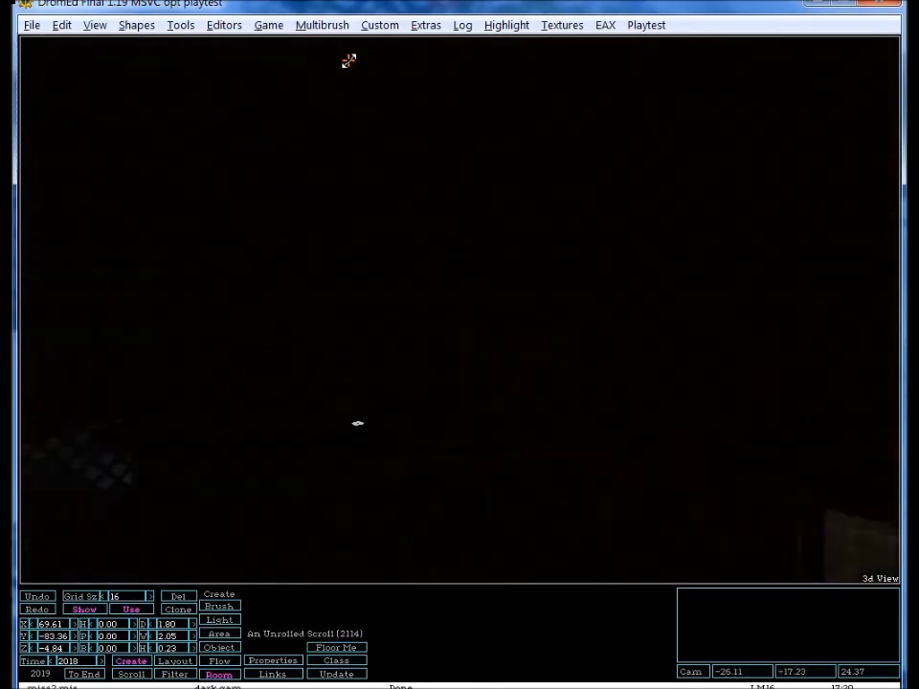
key("Up")
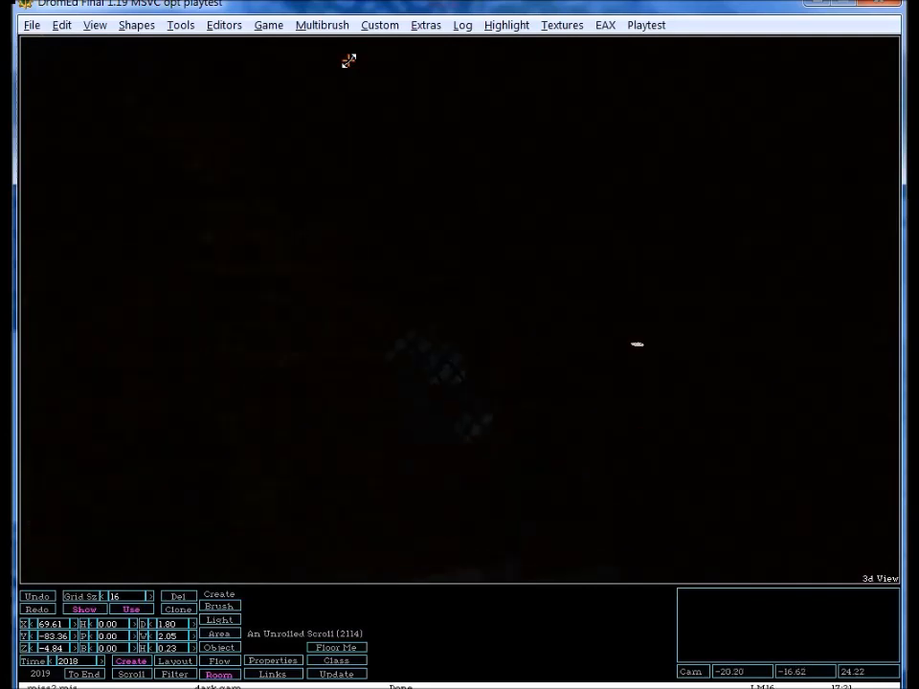
key("Up")
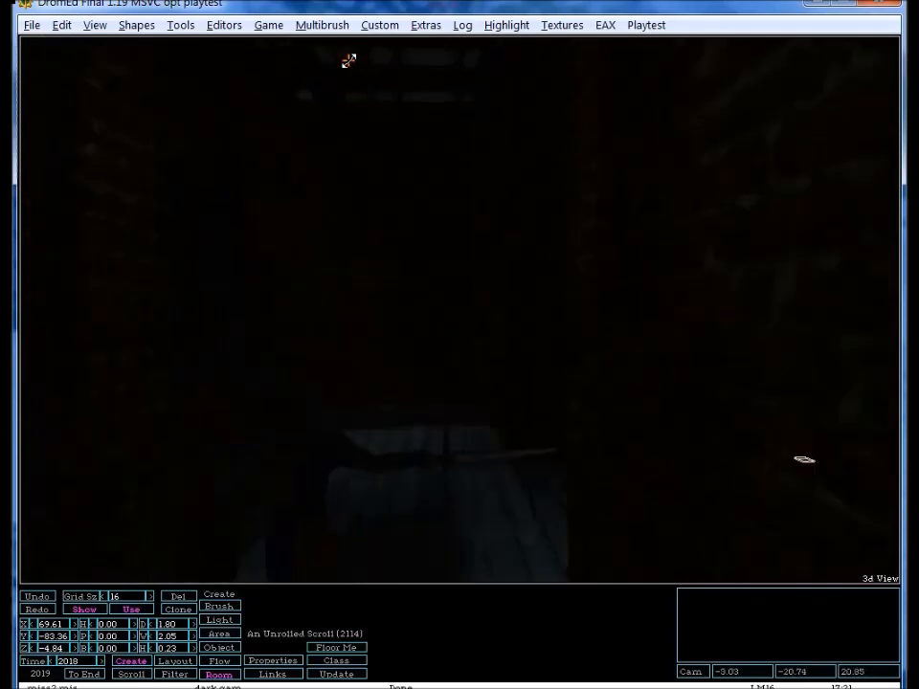
key("Up")
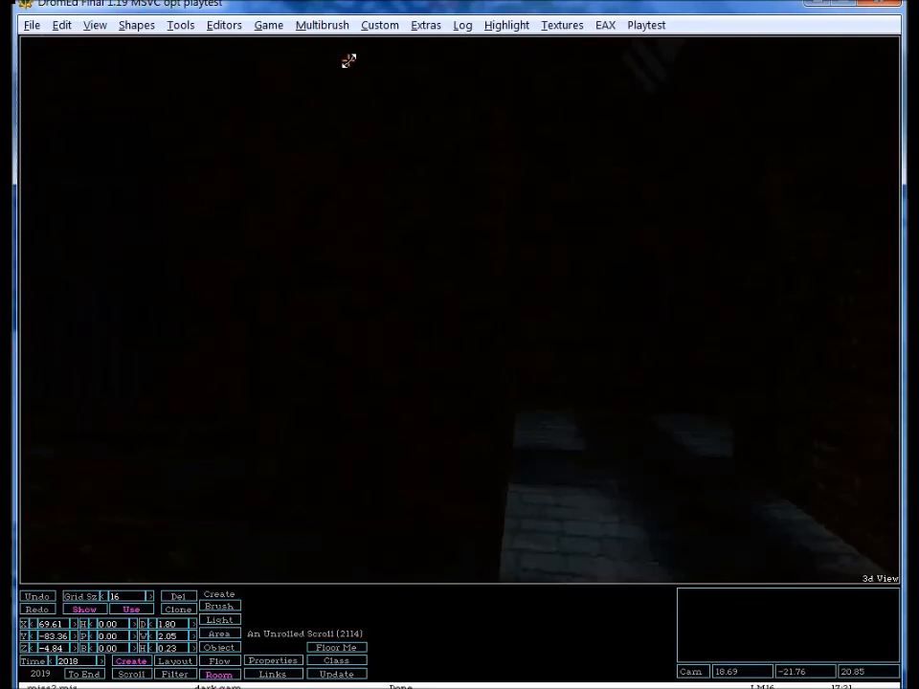
key("Up")
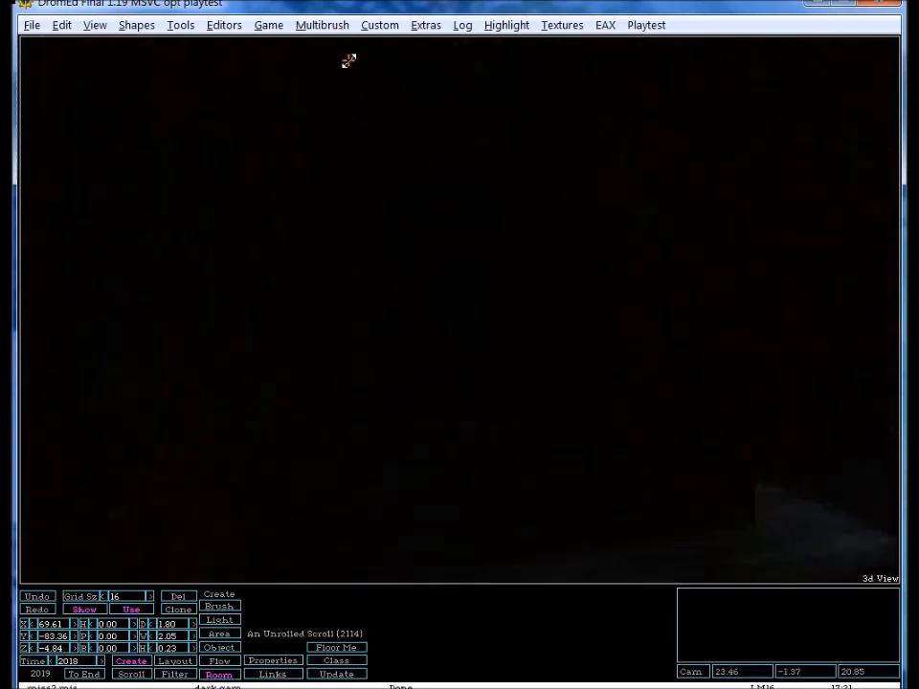
key("Up")
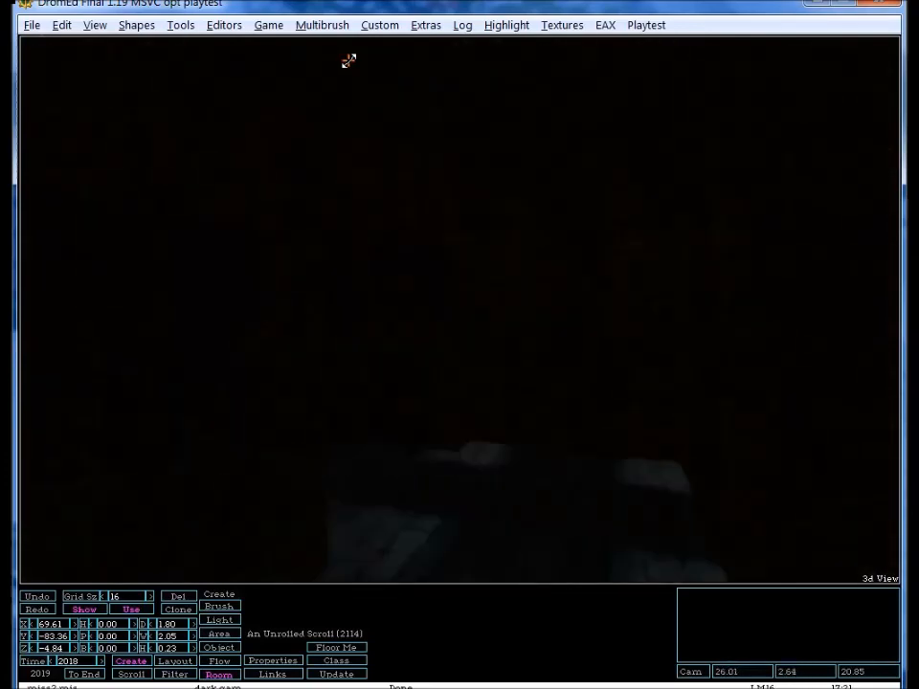
key("Up")
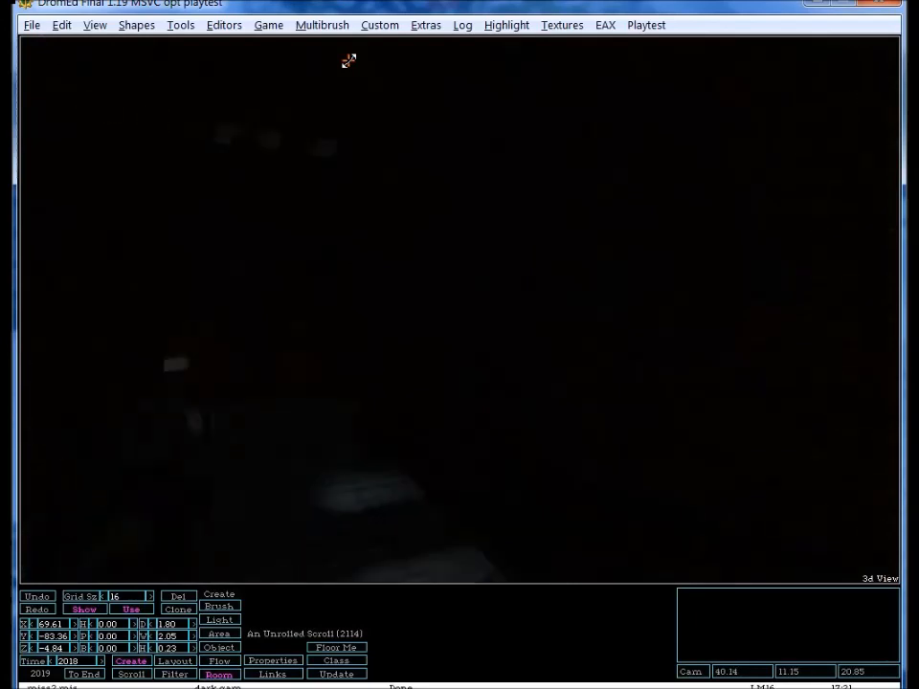
key("Up")
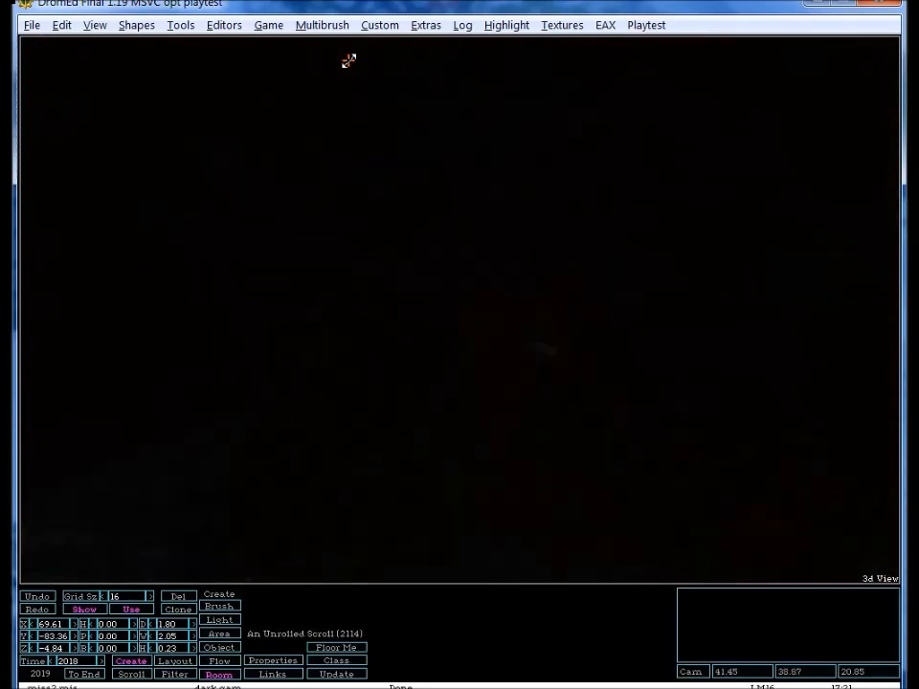
key("Right")
key("Up")
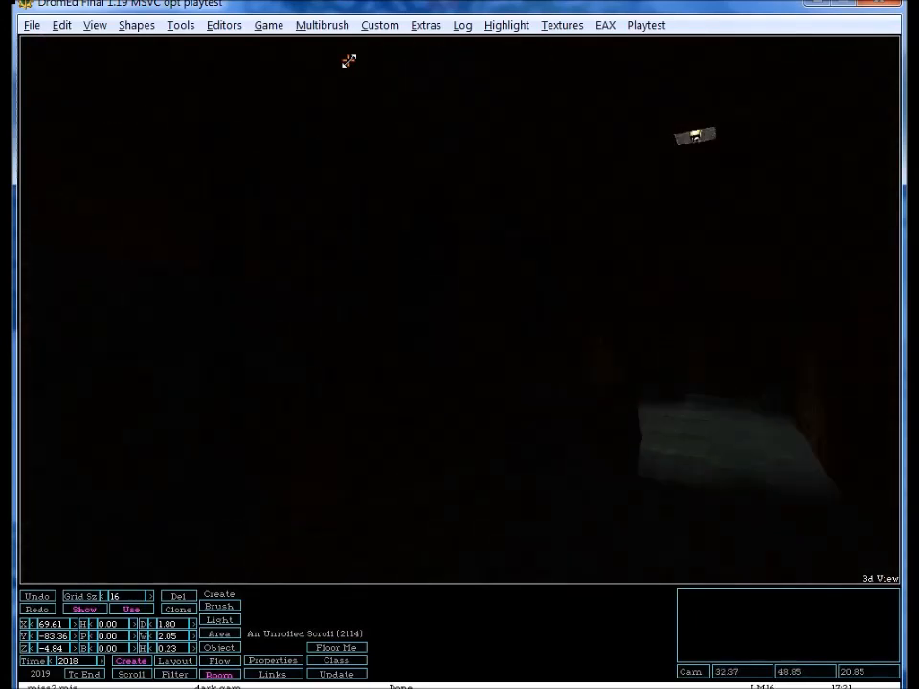
key("Up")
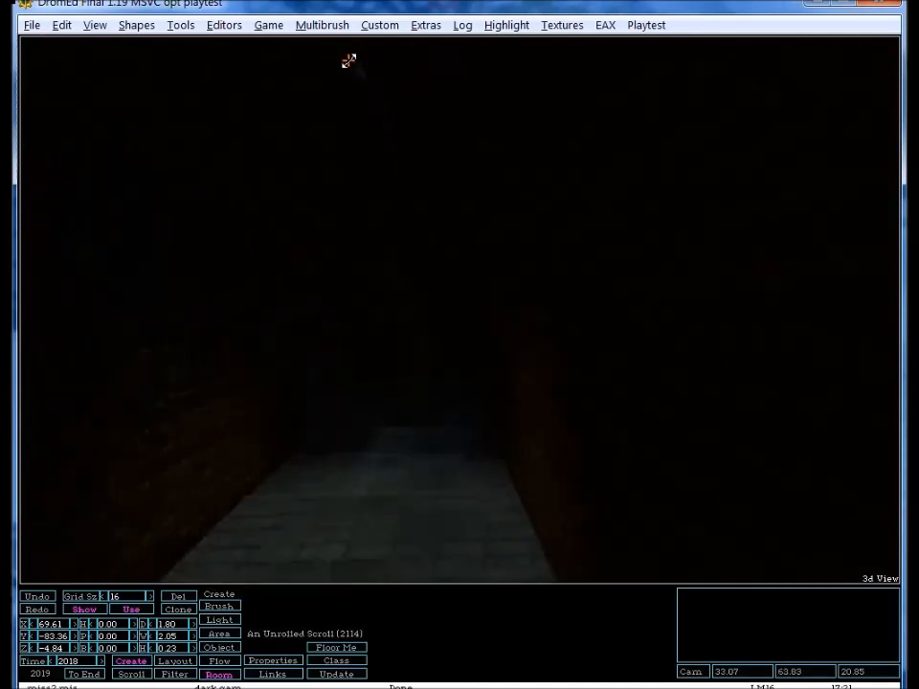